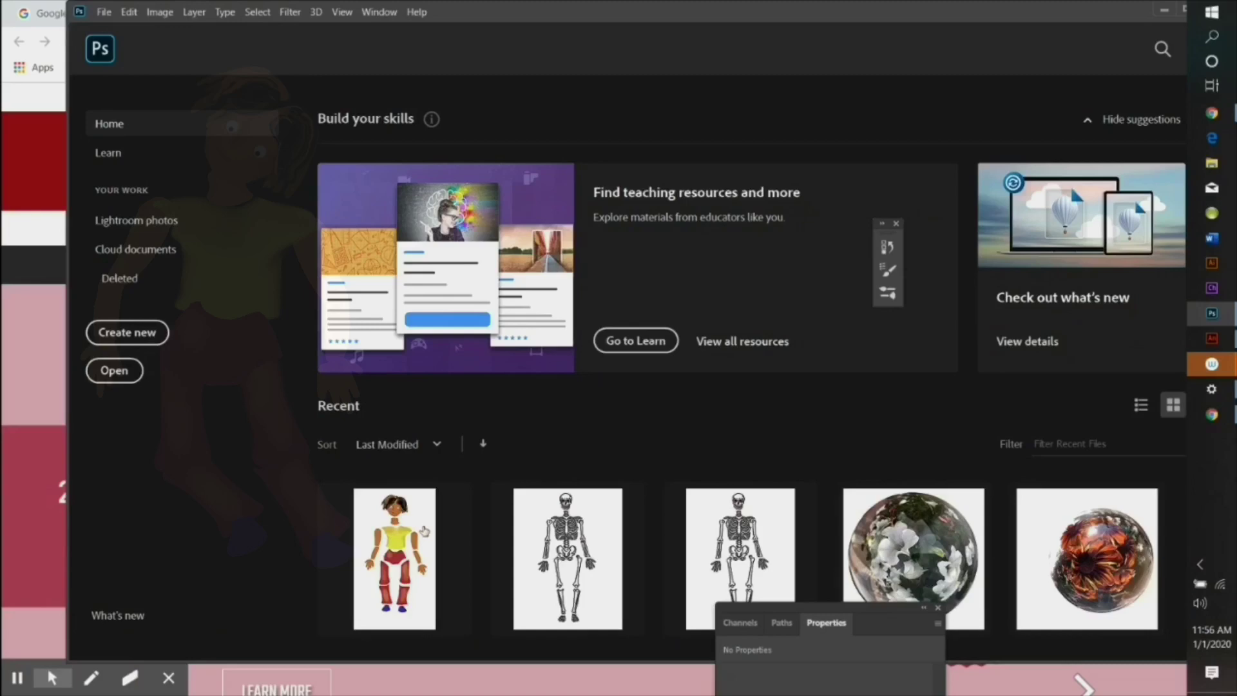
Open the layered puppet PSD in Photoshop and hide its neck, torso and head layers.
left_click(425, 531)
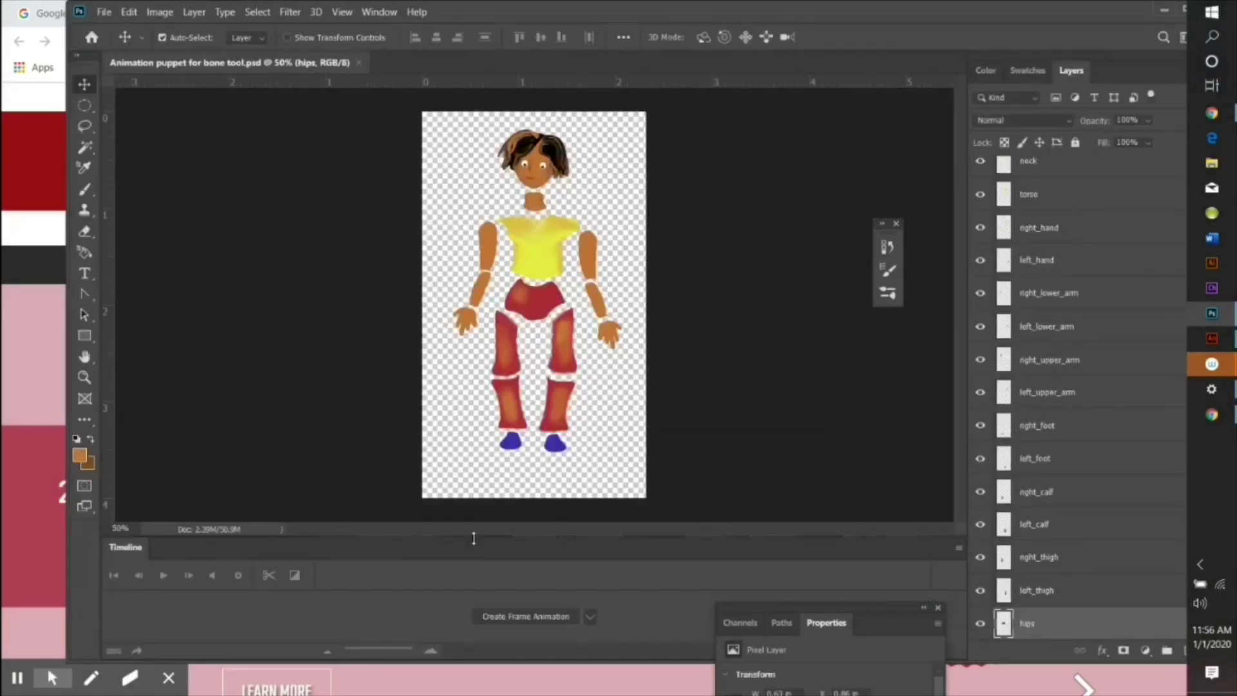
left_click(980, 162)
left_click(980, 195)
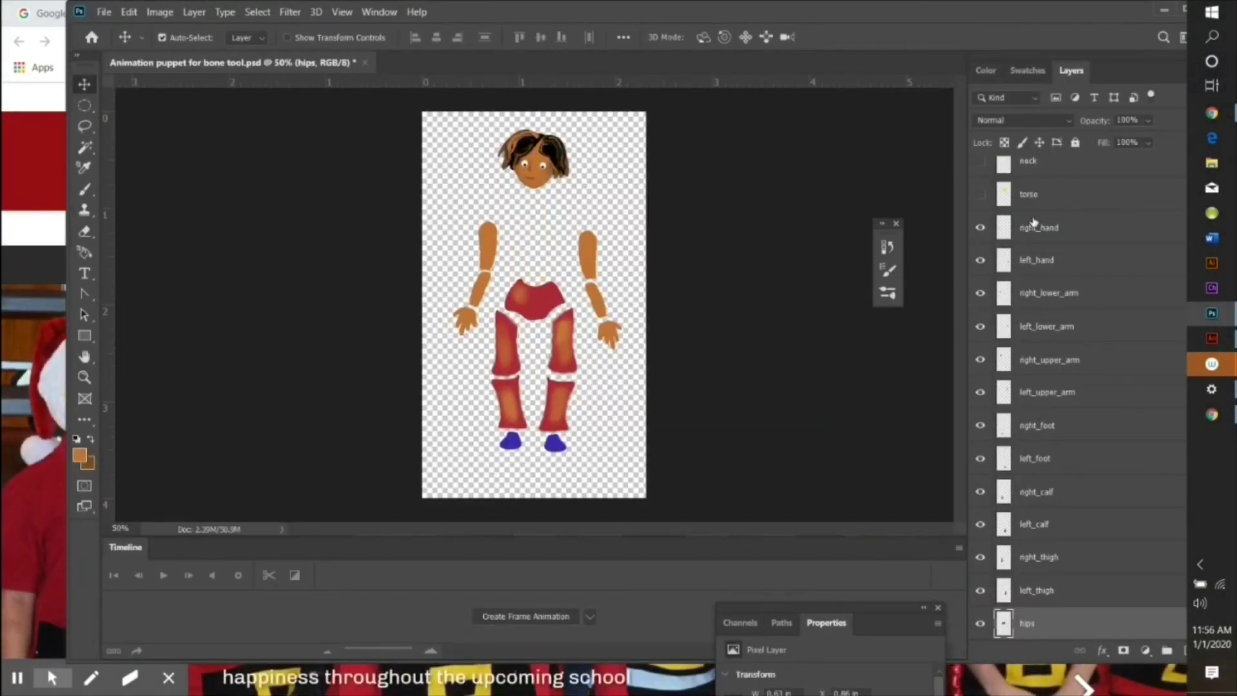
scroll(991, 198, "up", 1)
left_click(979, 172)
Make the head, neck and torso layers visible again, then bring Animate forward.
left_click(980, 172)
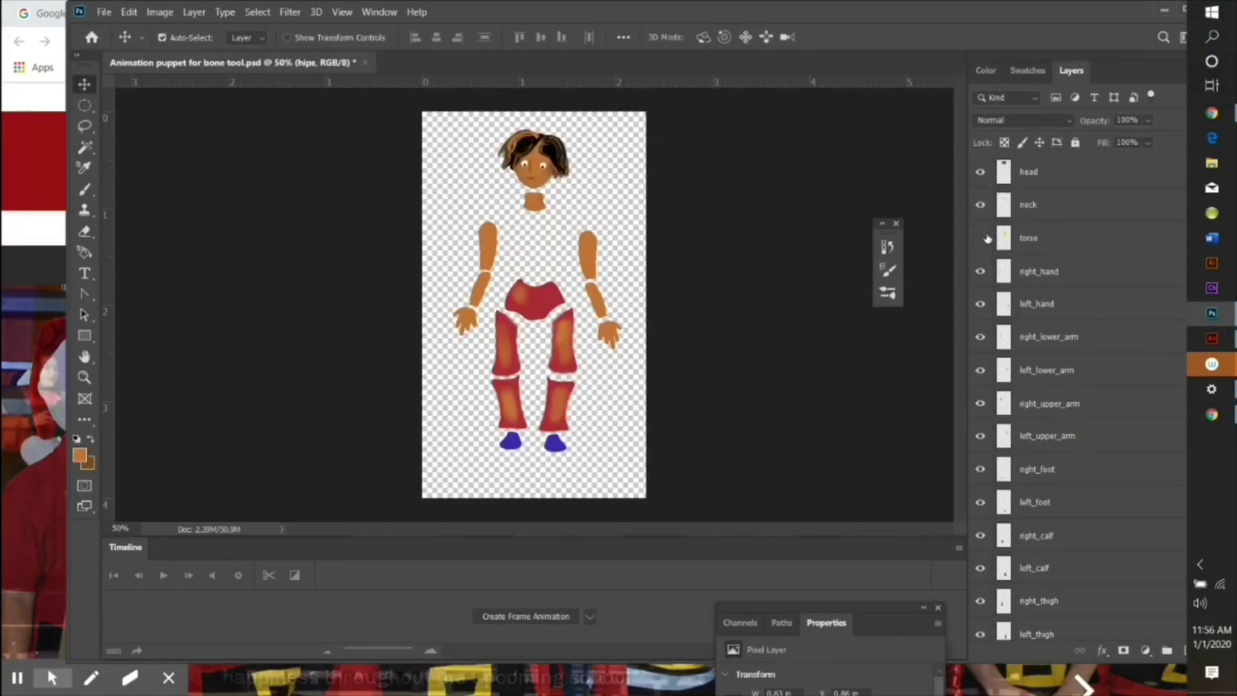
left_click(980, 204)
left_click(980, 238)
left_click(1222, 343)
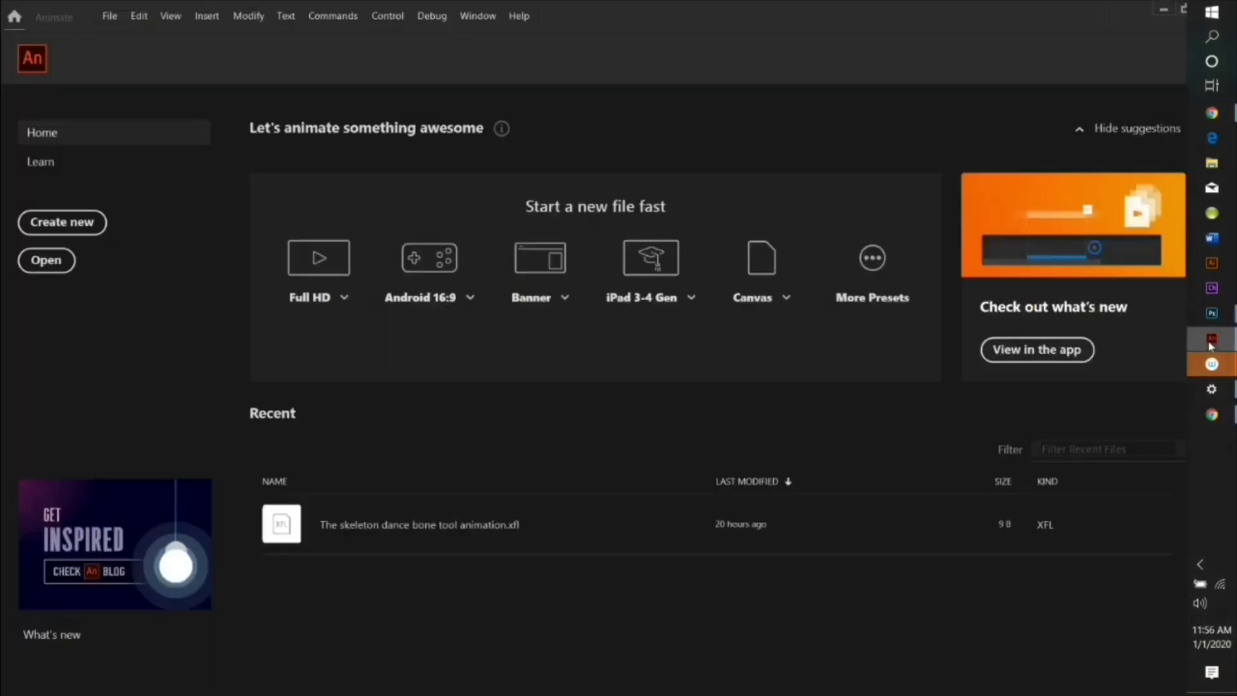
Create a new 1920 × 1080 Full HD Character Animation document, briefly checking Photoshop.
left_click(83, 225)
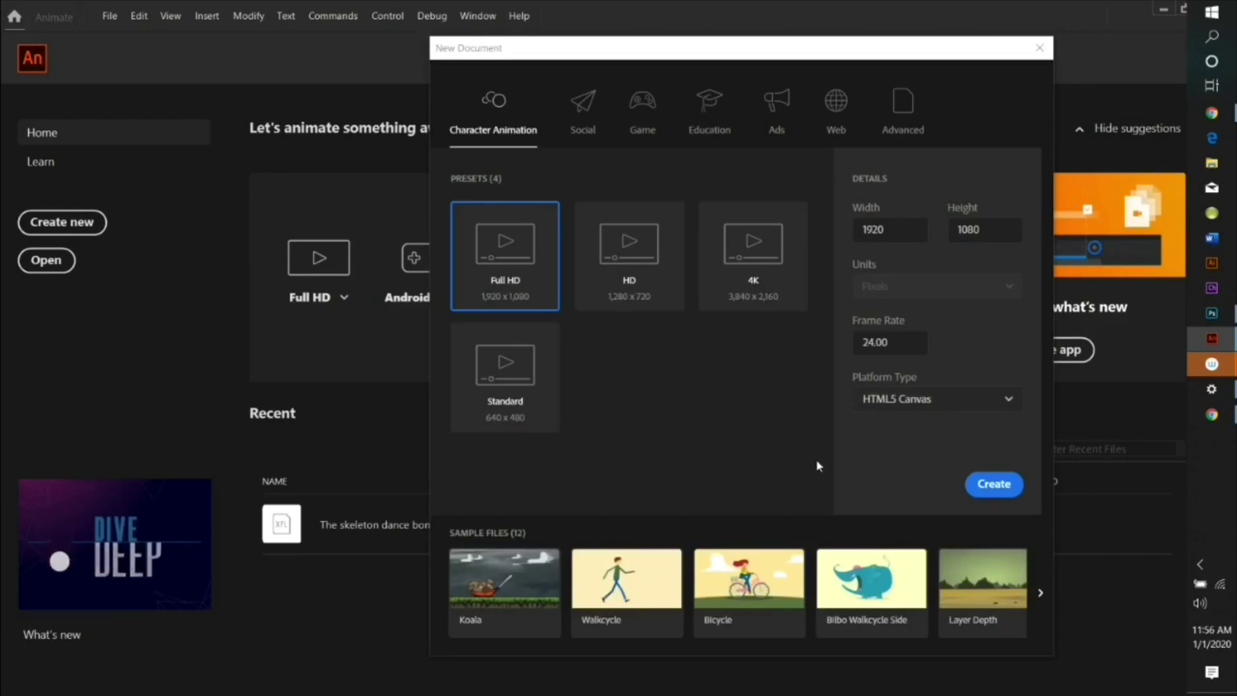
left_click(996, 491)
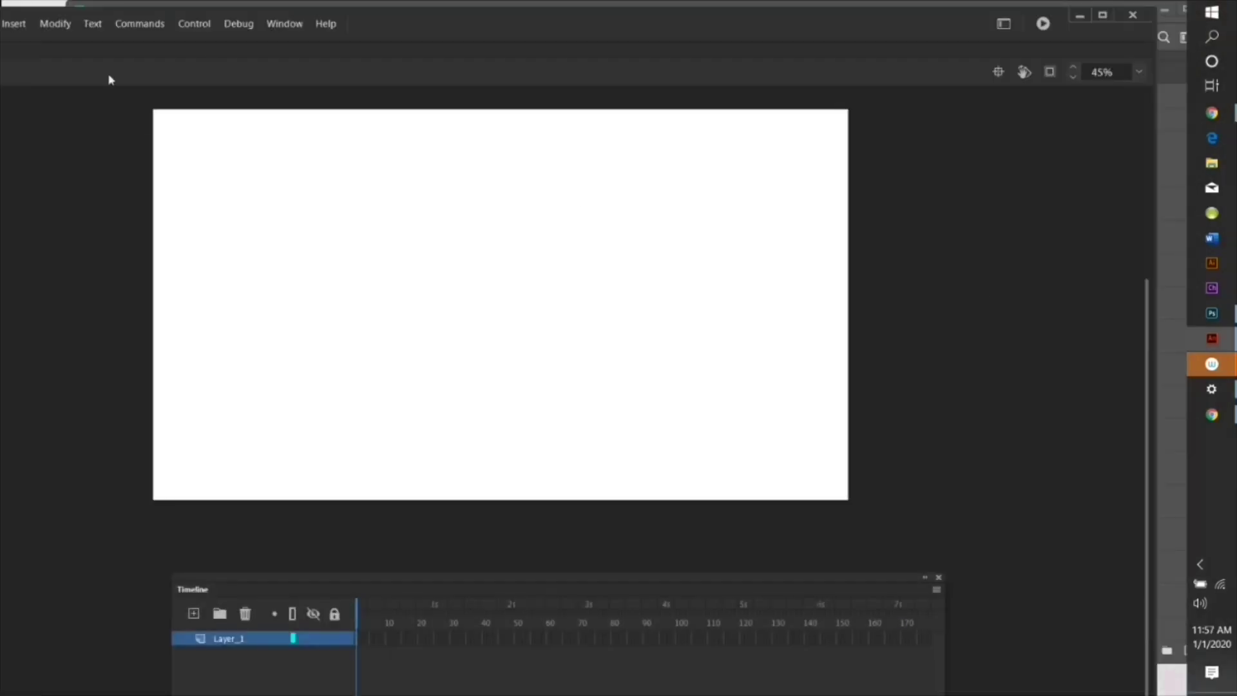
left_click(250, 3)
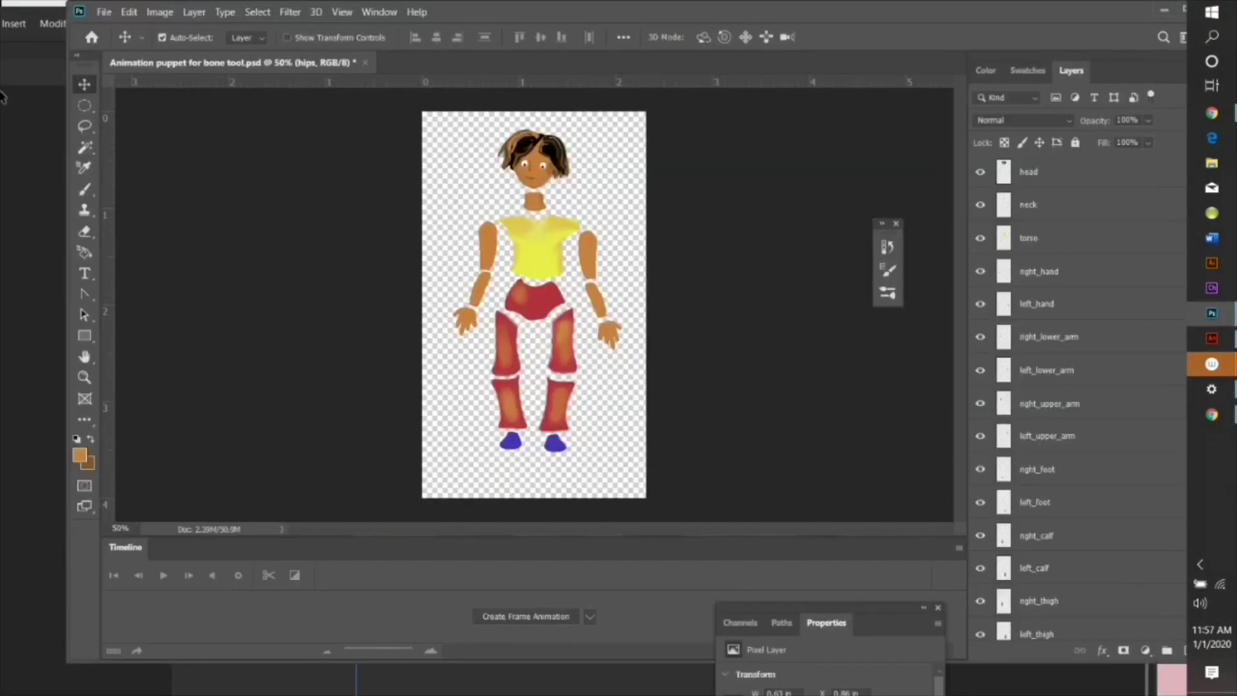
key("alt+Tab")
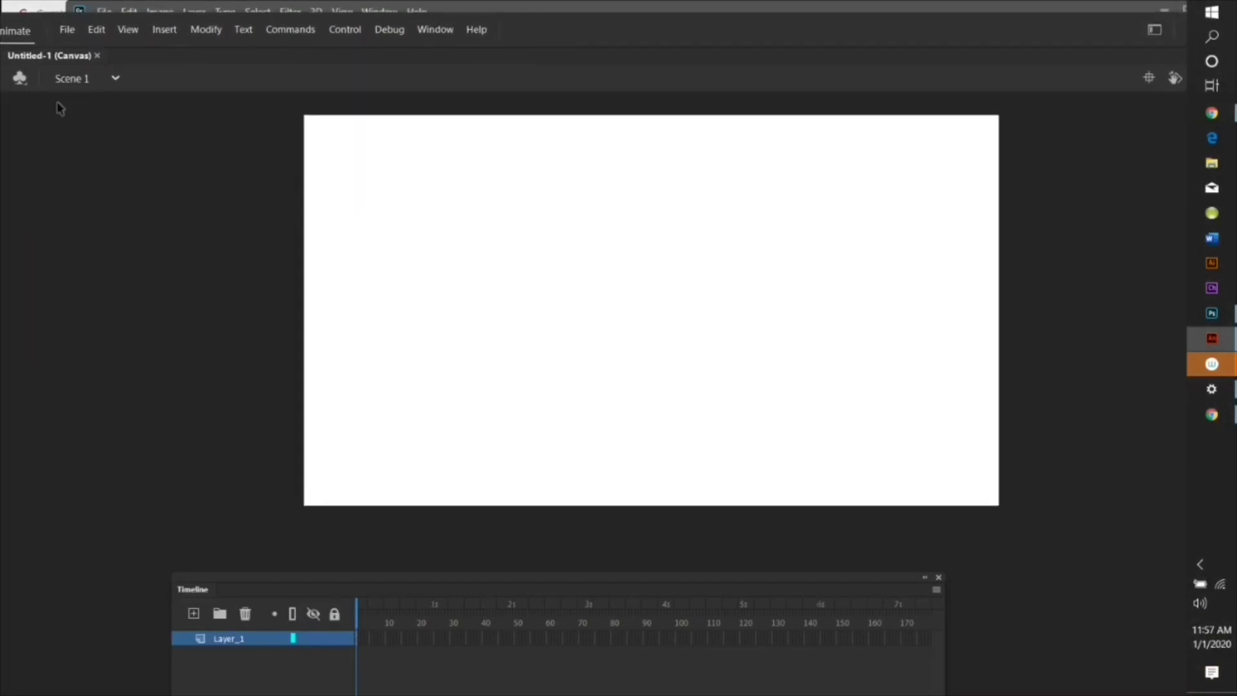
Import to Stage, filter for files modified today, and open 'Animation puppet for bone tool.psd'.
left_click(67, 31)
mouse_move(149, 240)
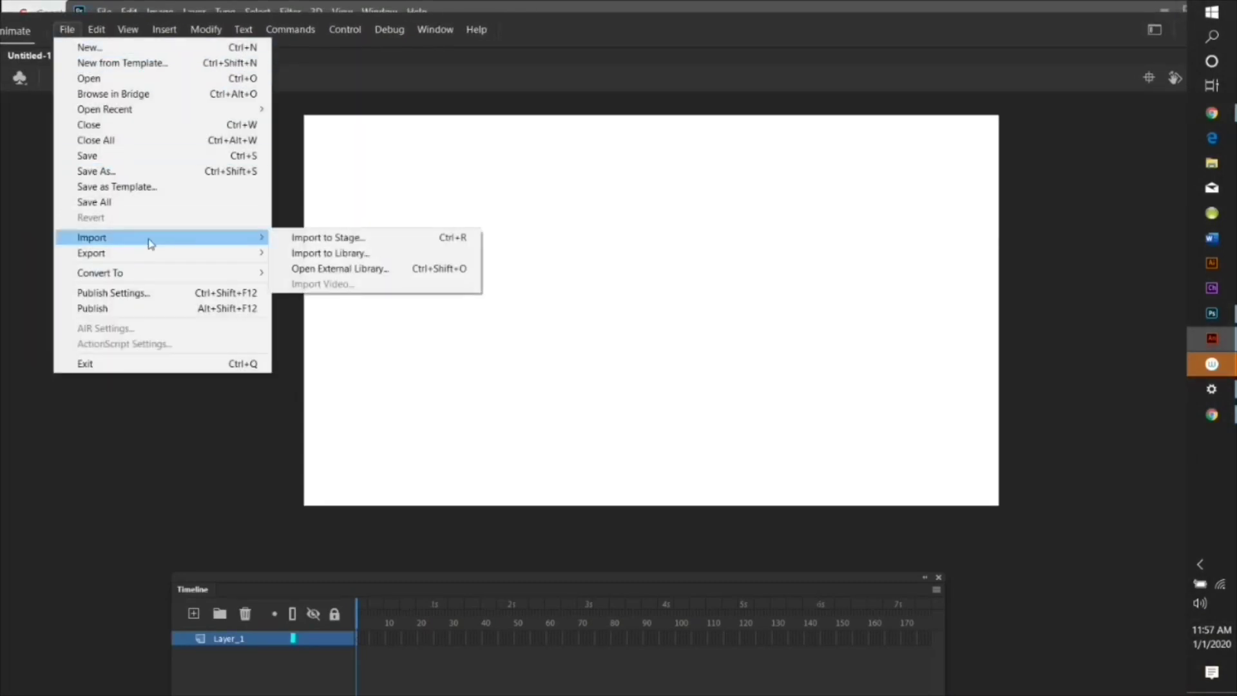
left_click(331, 250)
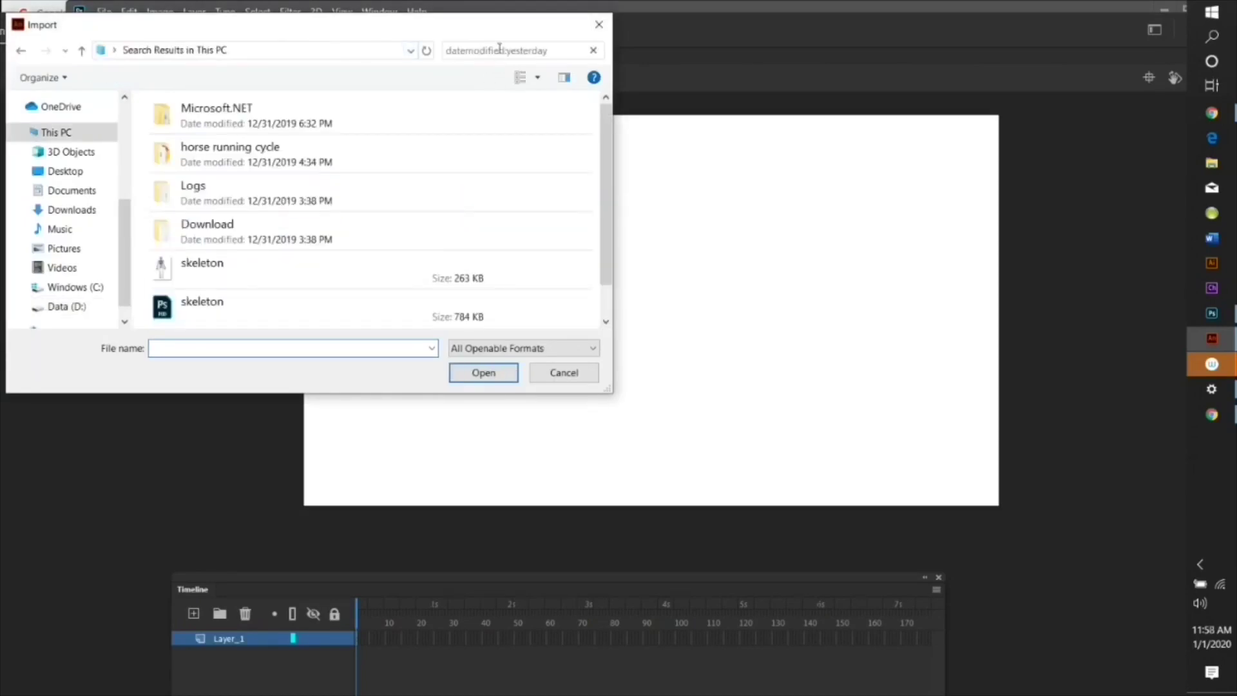
left_click(496, 51)
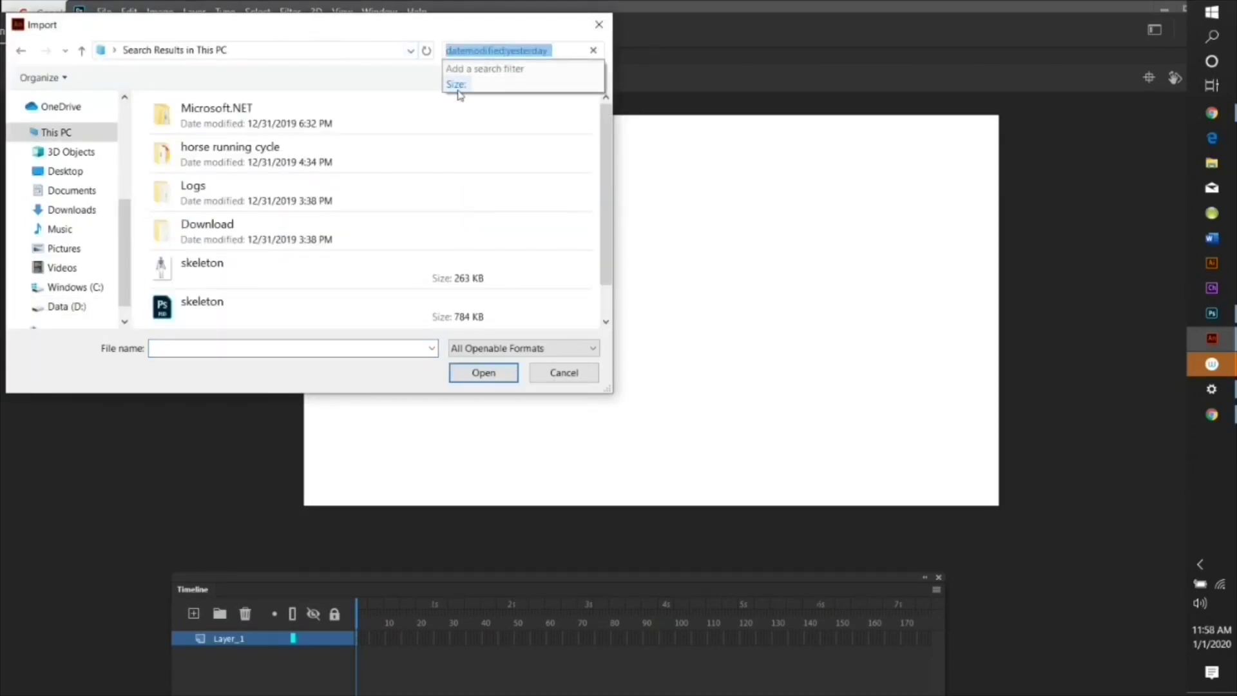
left_click(21, 50)
left_click(488, 84)
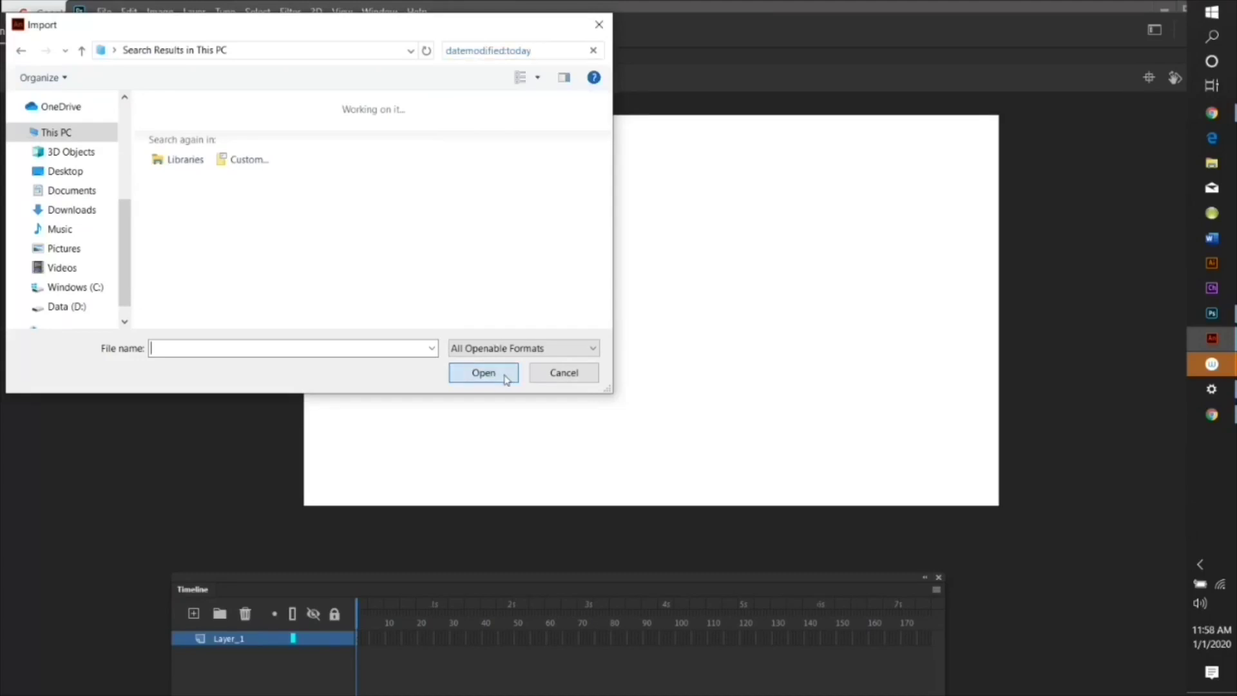
left_click(288, 229)
left_click(498, 375)
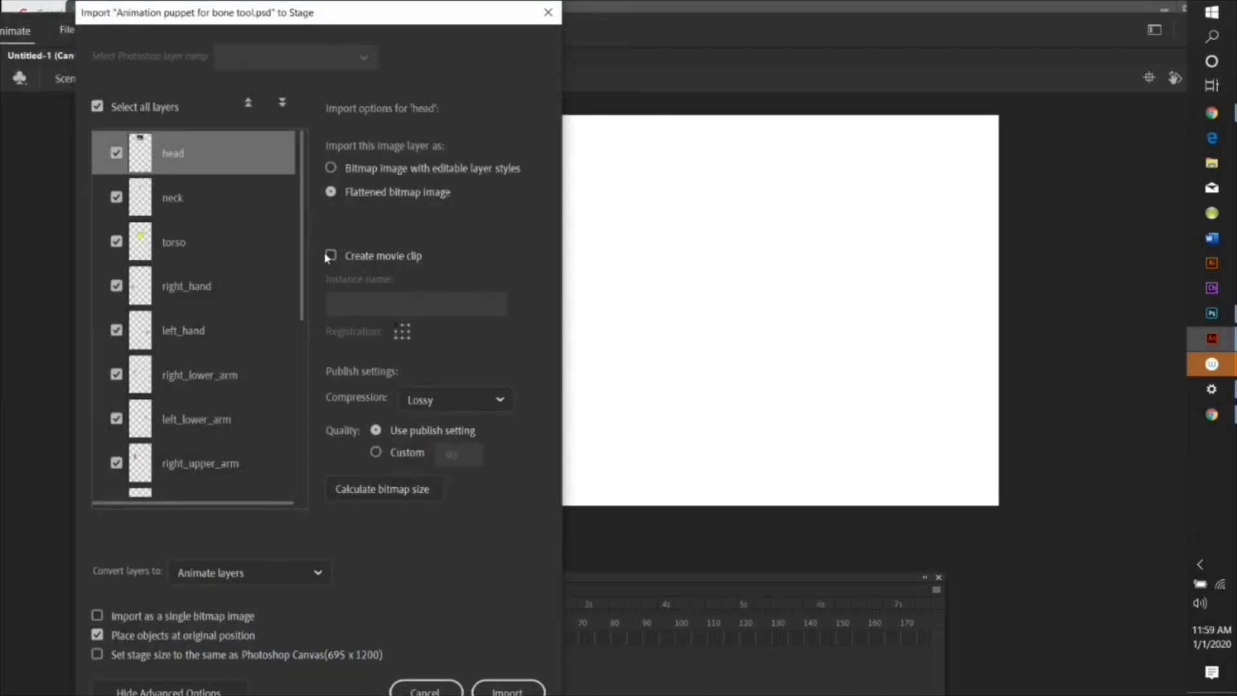
Set the head, neck and torso layers to import as named movie clips.
left_click(327, 255)
left_click(414, 303)
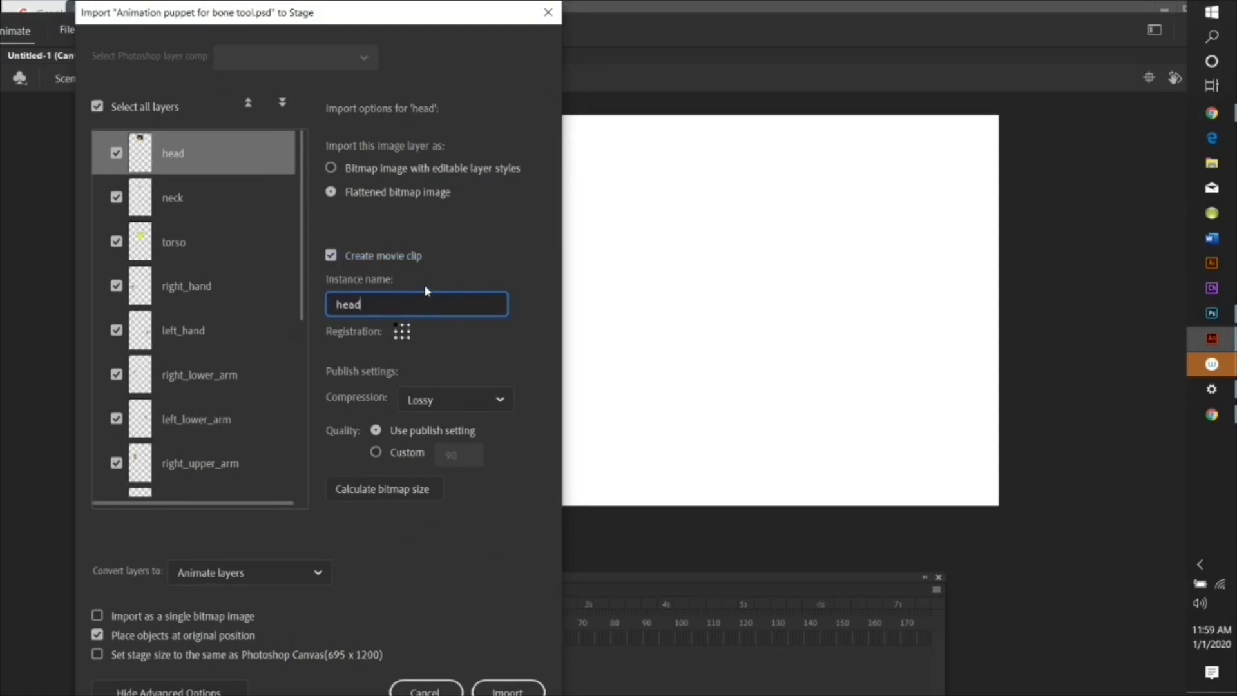
left_click(171, 213)
left_click(383, 300)
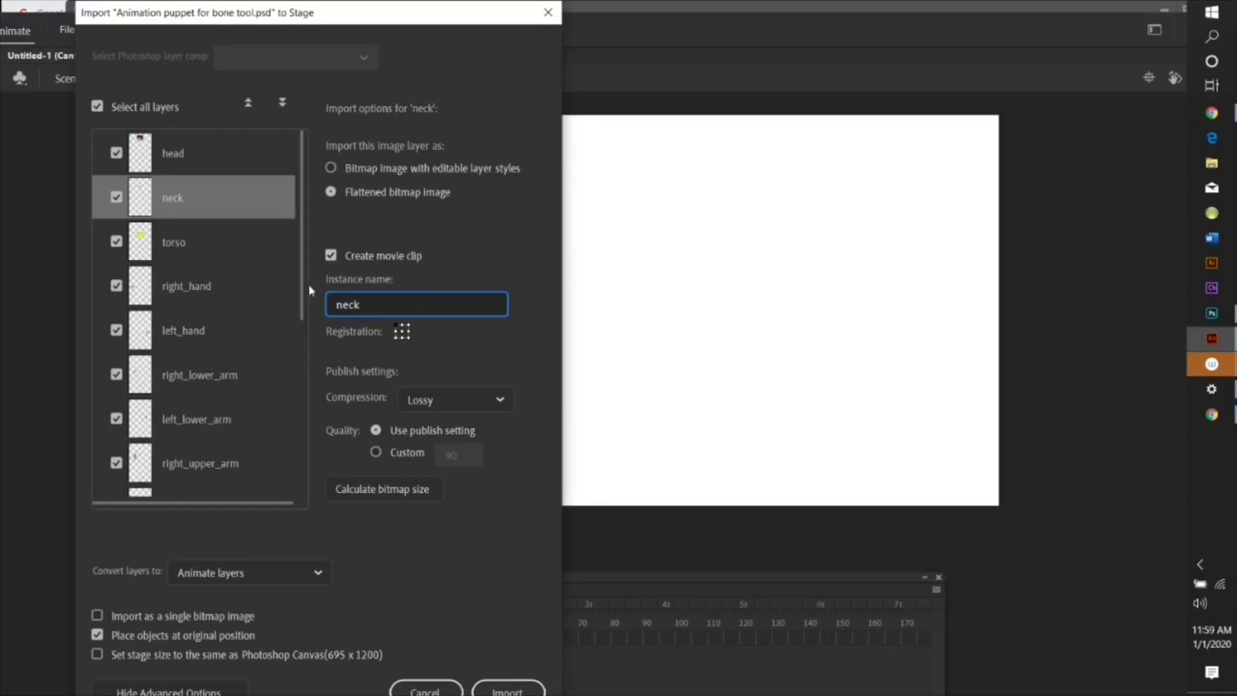
left_click(198, 249)
left_click(324, 257)
left_click(349, 306)
type("torso")
Make right_hand and left_hand movie clips with matching instance names.
left_click(193, 289)
left_click(331, 255)
left_click(336, 312)
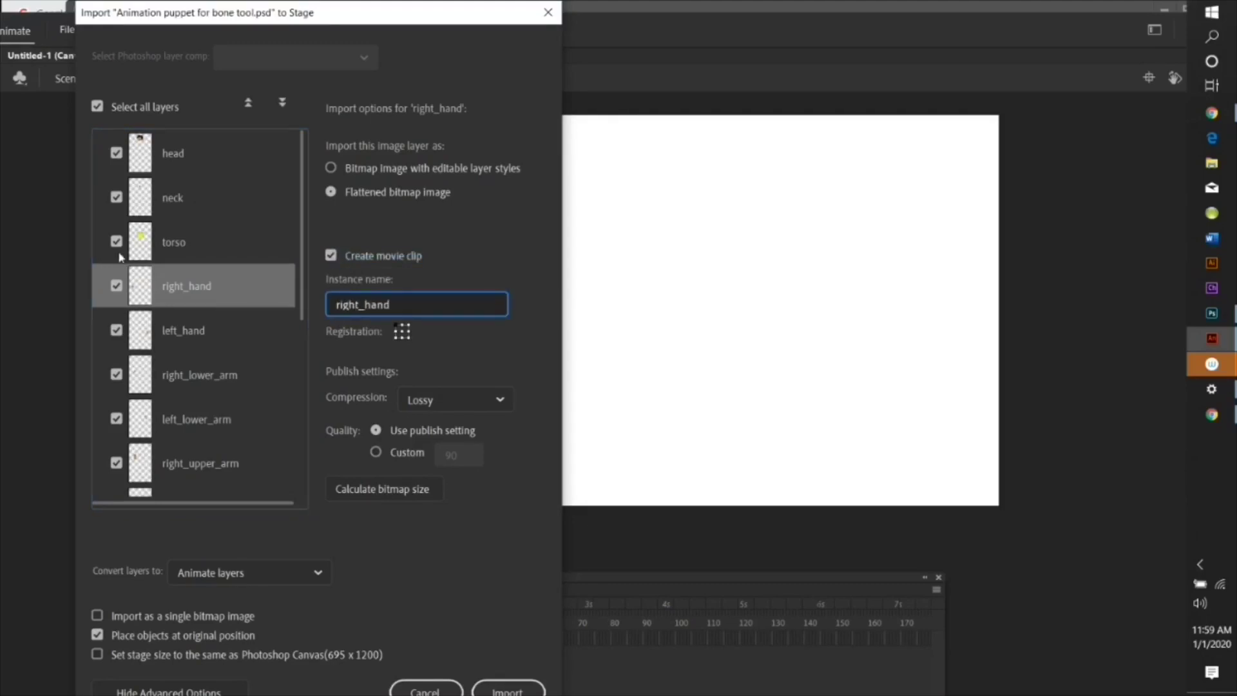
left_click(166, 333)
left_click(331, 255)
left_click(356, 304)
type("left_hand")
Make right_lower_arm and left_lower_arm movie clips with matching instance names.
left_click(227, 377)
left_click(331, 255)
left_click(367, 298)
type("right_lower_arm")
left_click(213, 419)
left_click(330, 255)
left_click(367, 303)
type("left_lower_arm")
Make right_upper_arm and left_upper_arm movie clips with matching instance names.
left_click(222, 451)
left_click(330, 256)
left_click(367, 302)
type("right_upper_arm")
scroll(206, 412, "down", 3)
left_click(206, 398)
left_click(330, 255)
left_click(353, 303)
type("left_upper_arm")
Make right_foot, left_foot and right_calf movie clips with matching instance names.
left_click(206, 442)
left_click(353, 302)
type("right_foot")
scroll(206, 419, "down", 2)
left_click(206, 423)
left_click(346, 303)
type("left_foot")
left_click(206, 468)
type("right_calf")
Make left_calf and right_thigh movie clips with matching instance names.
scroll(206, 419, "down", 3)
left_click(206, 382)
left_click(330, 255)
left_click(353, 302)
type("left_calf")
left_click(206, 425)
left_click(331, 255)
left_click(353, 303)
type("right_thigh")
Make left_thigh and hips movie clips with matching names, then import all layers.
left_click(206, 471)
left_click(330, 255)
left_click(353, 302)
type("left_thigh")
scroll(206, 419, "down", 1)
left_click(206, 476)
left_click(359, 298)
type("hips")
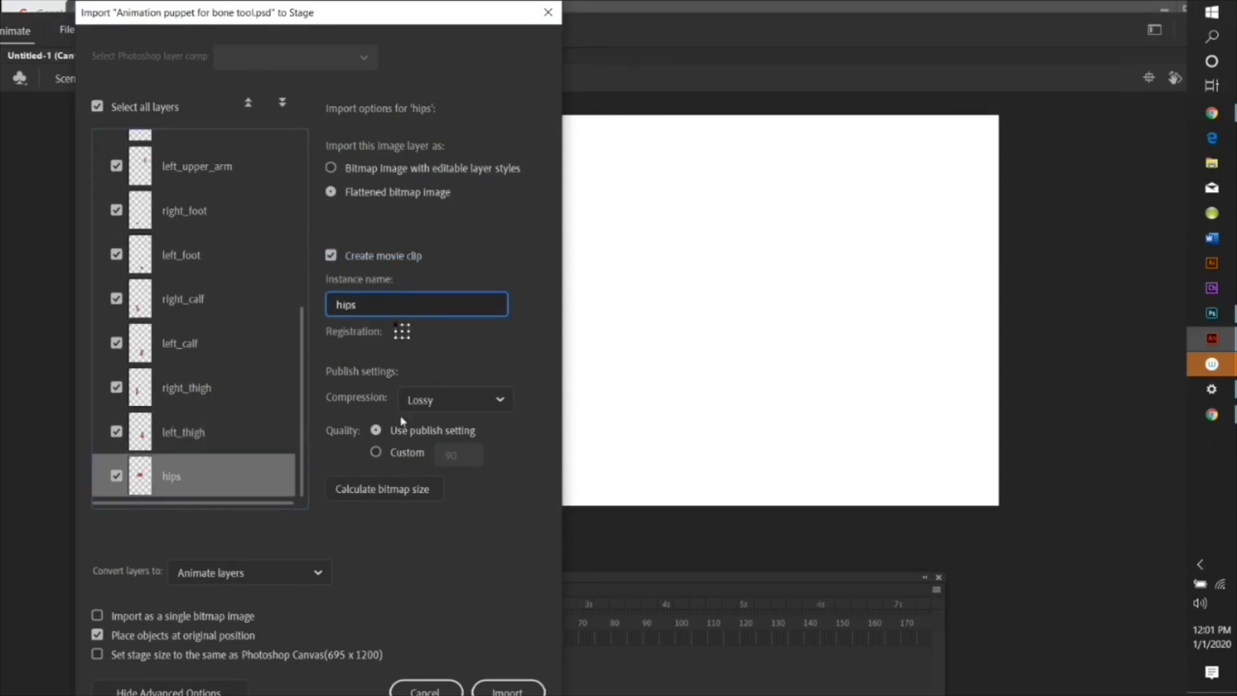
left_click(509, 689)
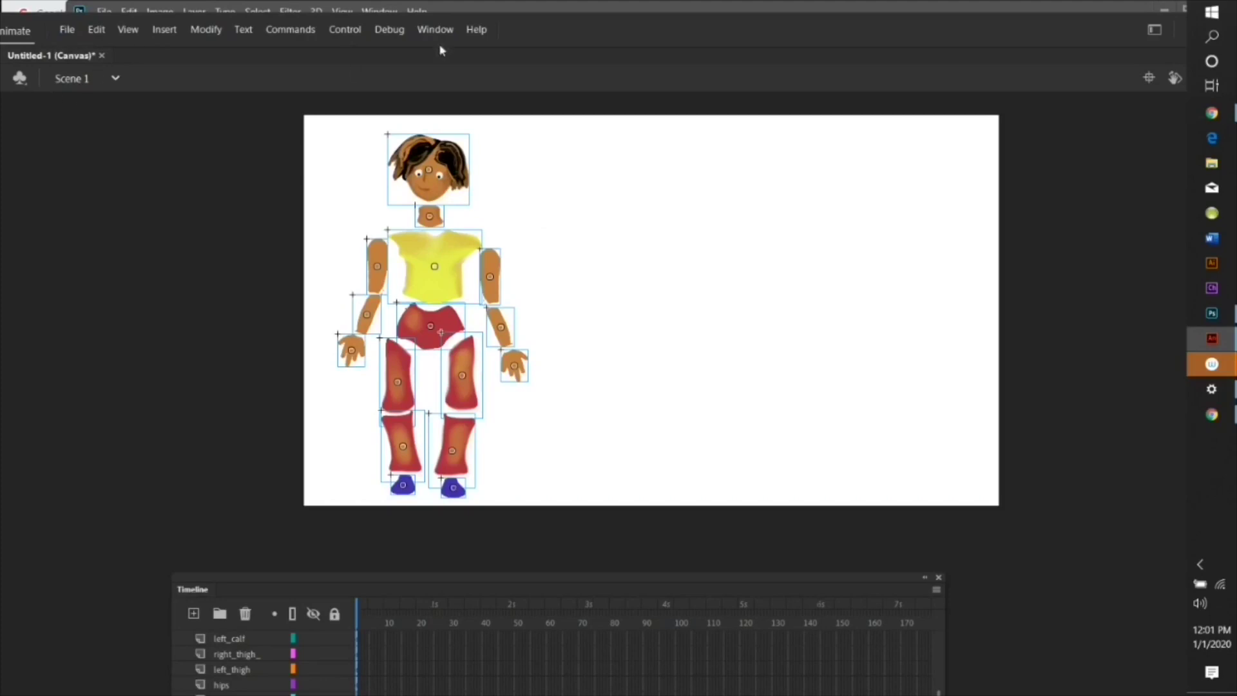
Nudge the puppet down and move the hips up under the torso.
left_click_drag(551, 27, 599, 36)
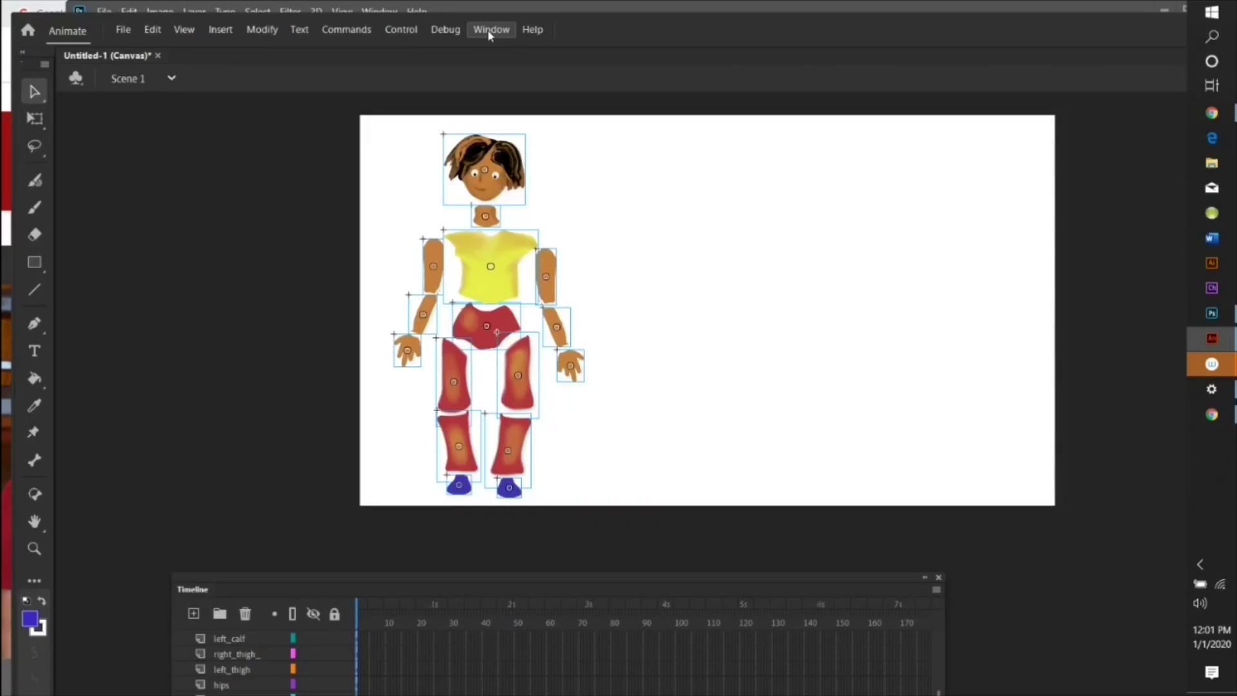
left_click_drag(490, 158, 486, 169)
left_click(273, 148)
left_click(487, 291)
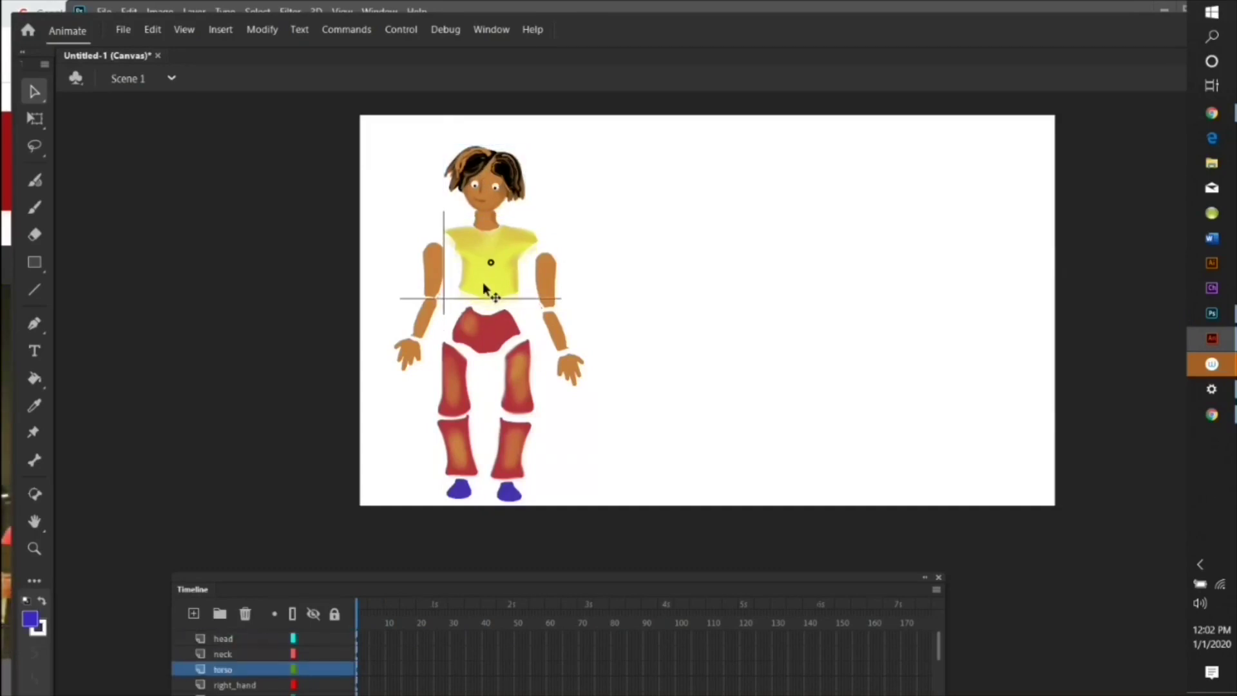
left_click_drag(482, 281, 483, 283)
left_click_drag(505, 336, 489, 316)
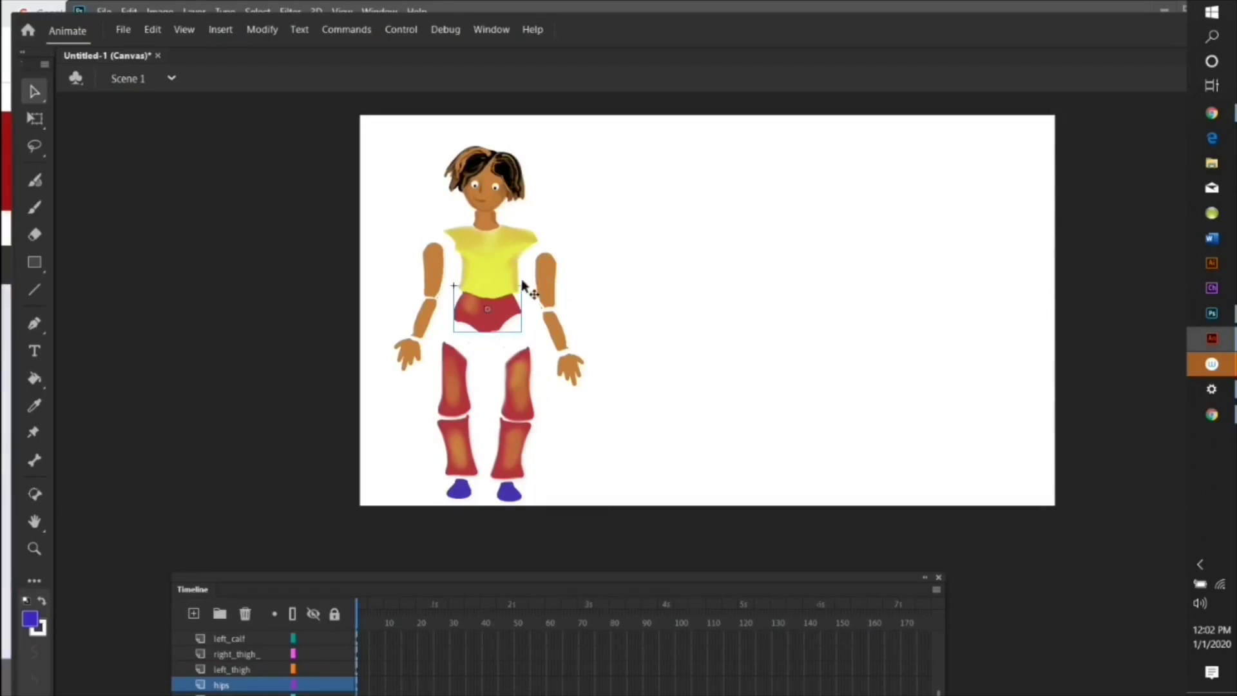
Lower the head onto the neck, then Shift-select head, torso and hips.
left_click(488, 257, "shift")
left_click(490, 187)
left_click_drag(491, 187, 486, 199)
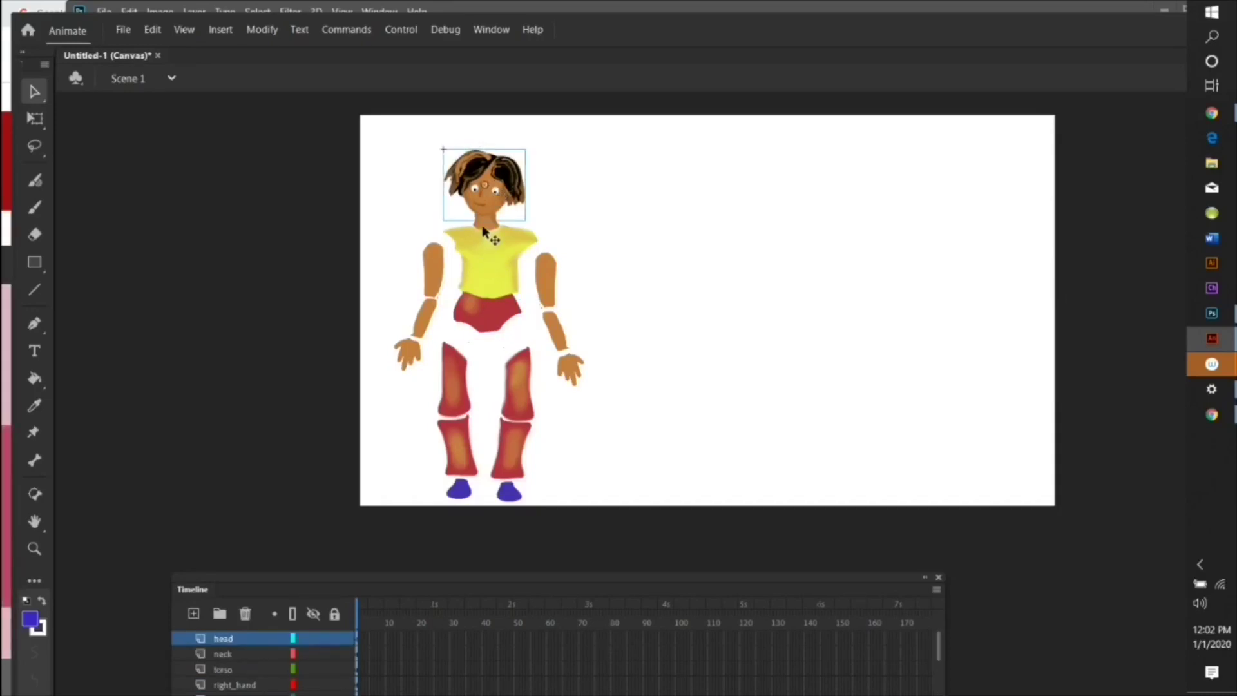
left_click(491, 258, "shift")
left_click(488, 311, "shift")
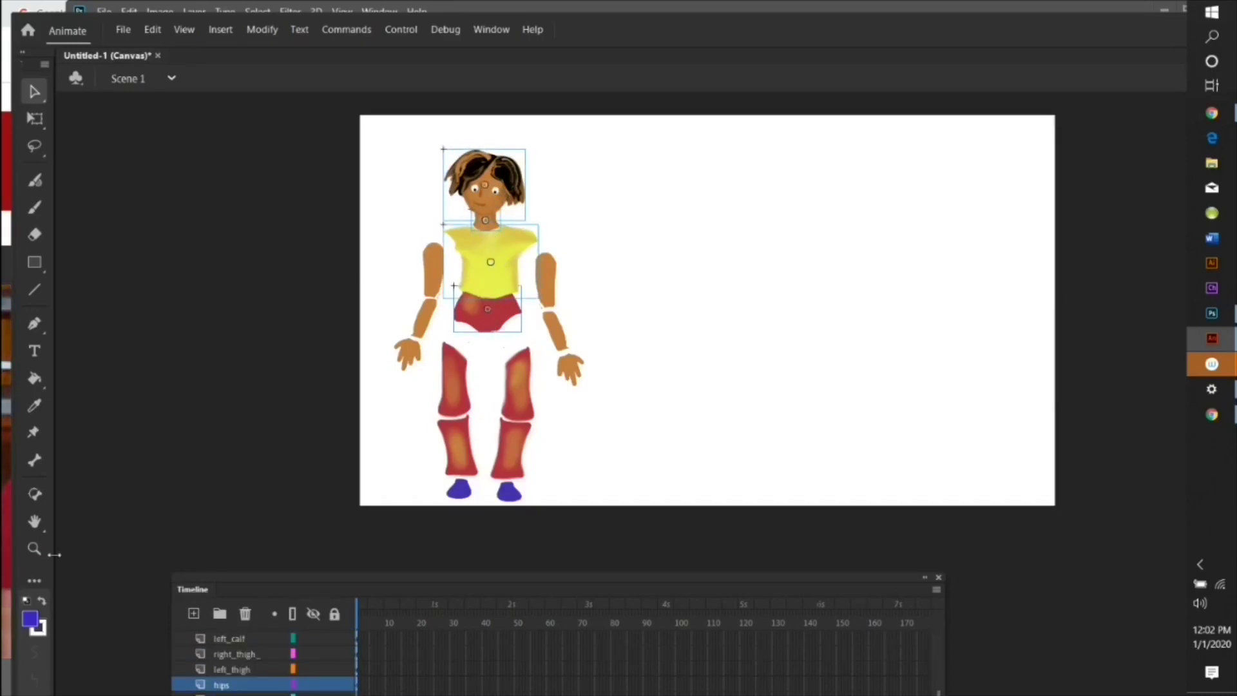
Draw Bone tool bones from torso centre to neck, torso to hips, and neck to head.
left_click(36, 461)
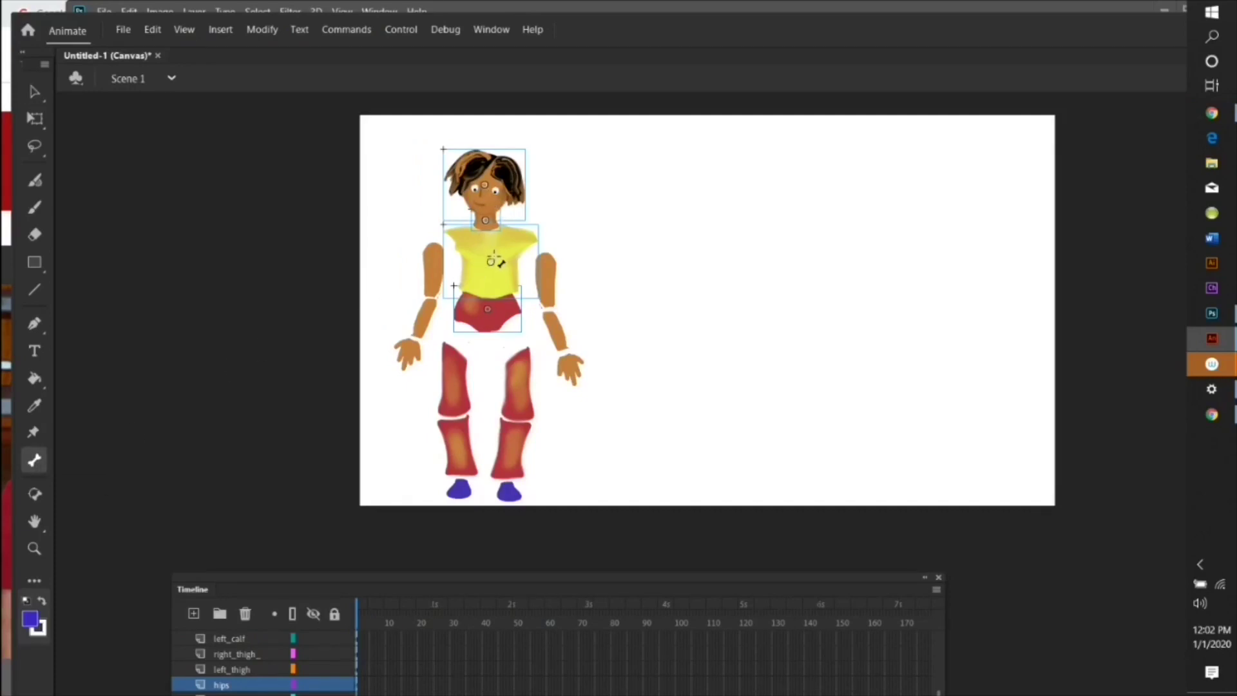
left_click_drag(491, 262, 484, 187)
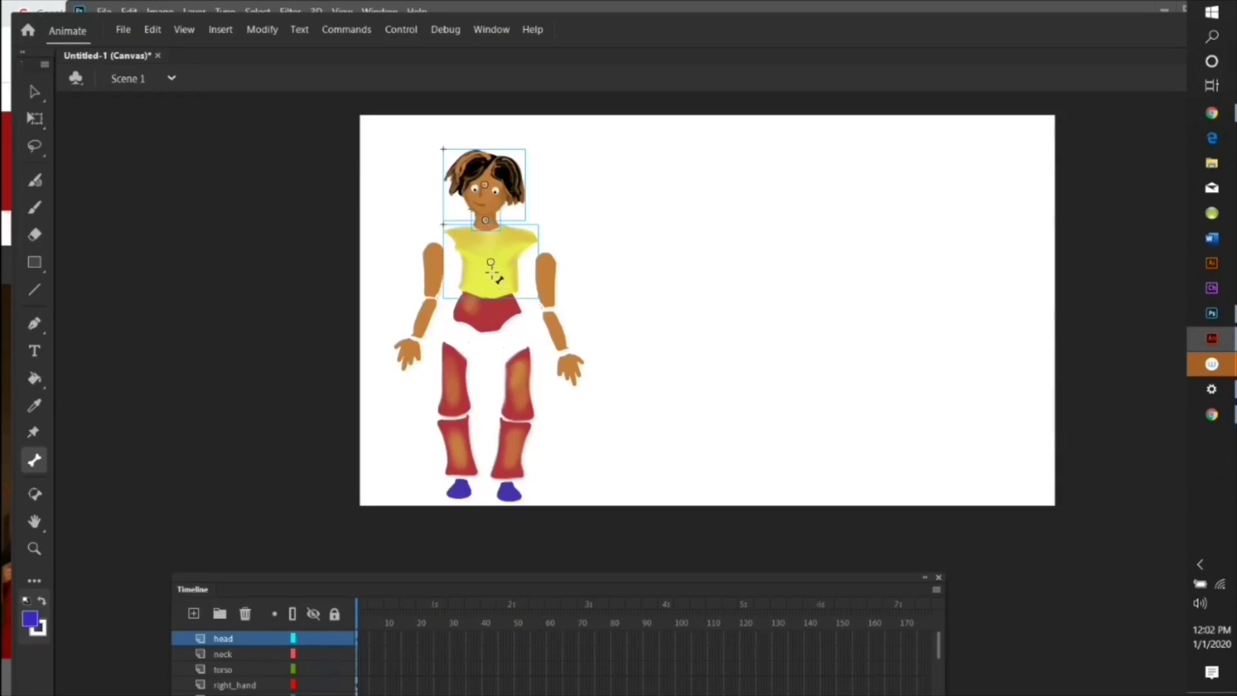
left_click_drag(491, 262, 495, 314)
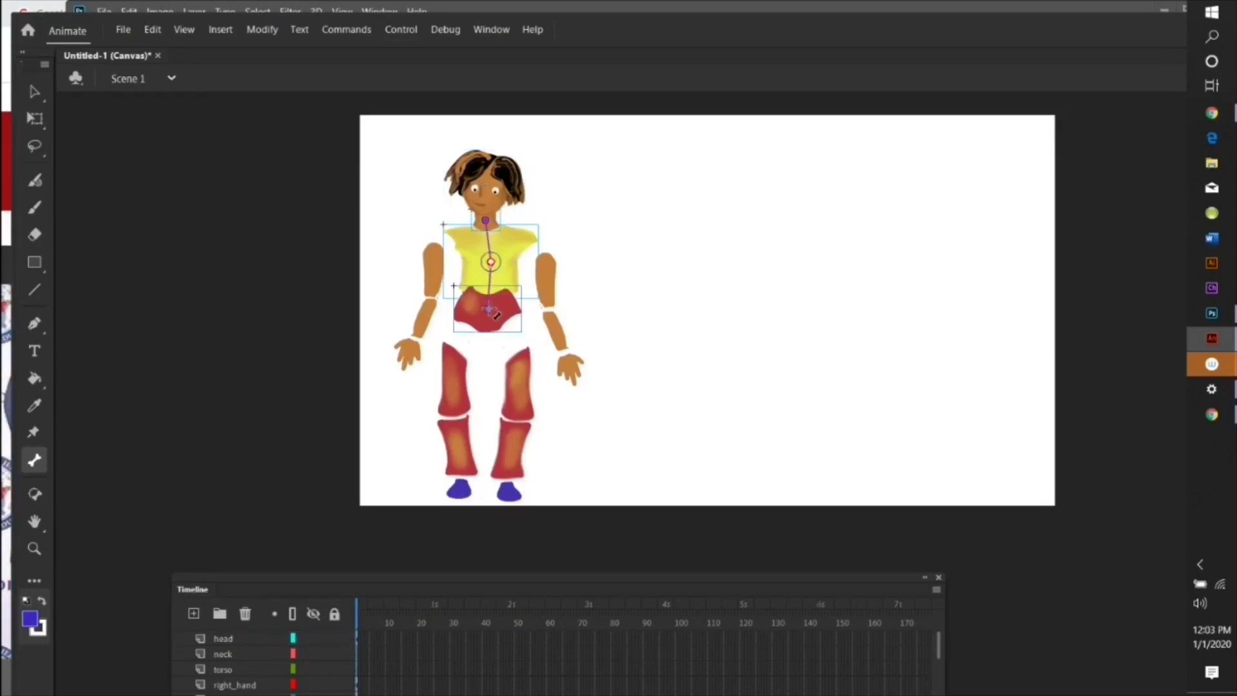
left_click_drag(486, 219, 487, 192)
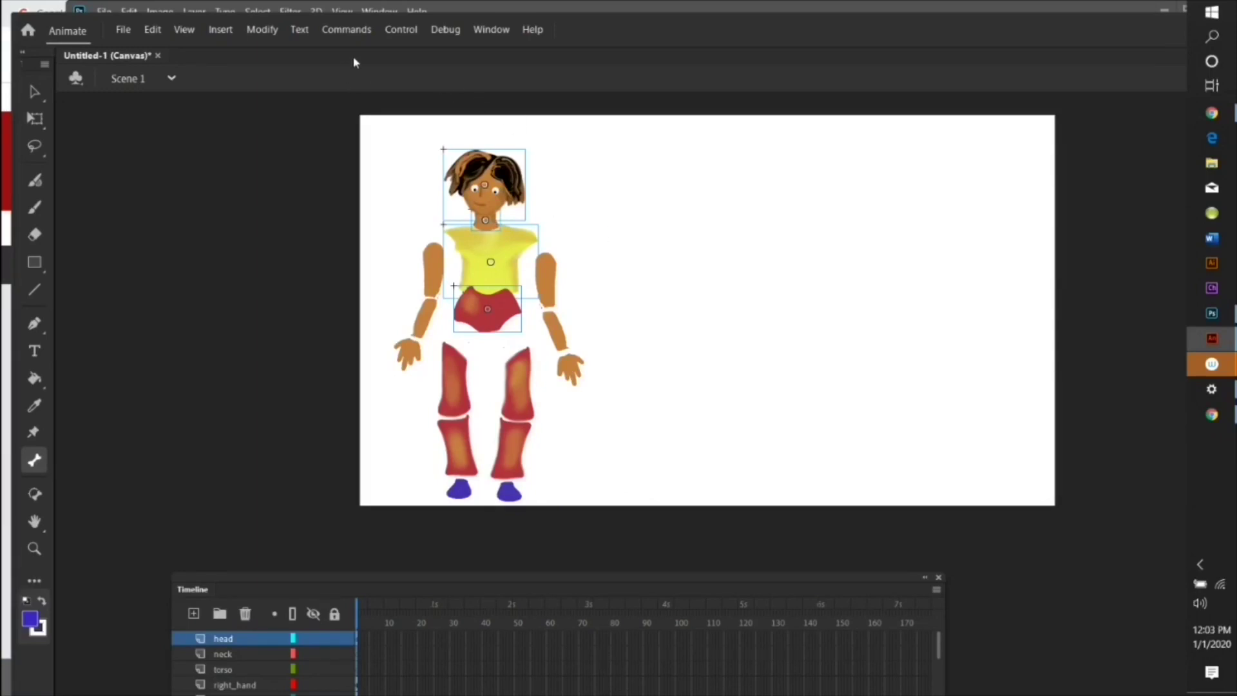
key("q")
left_click(458, 291)
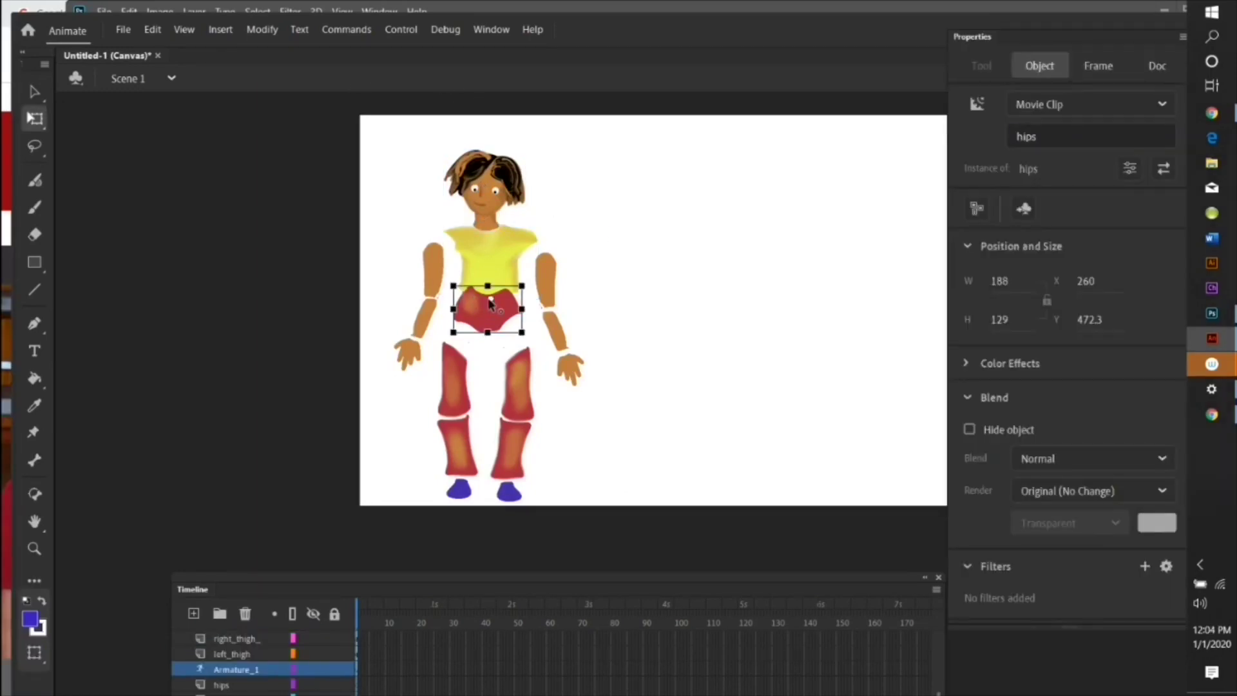
key("v")
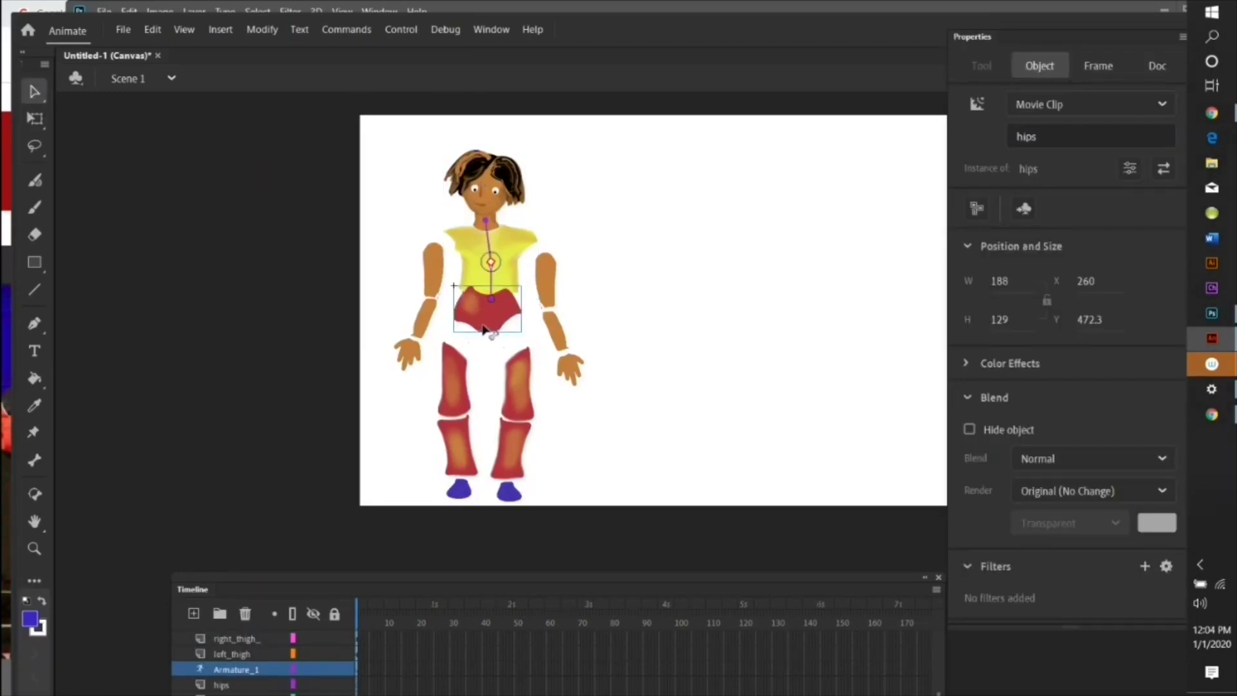
left_click(497, 296)
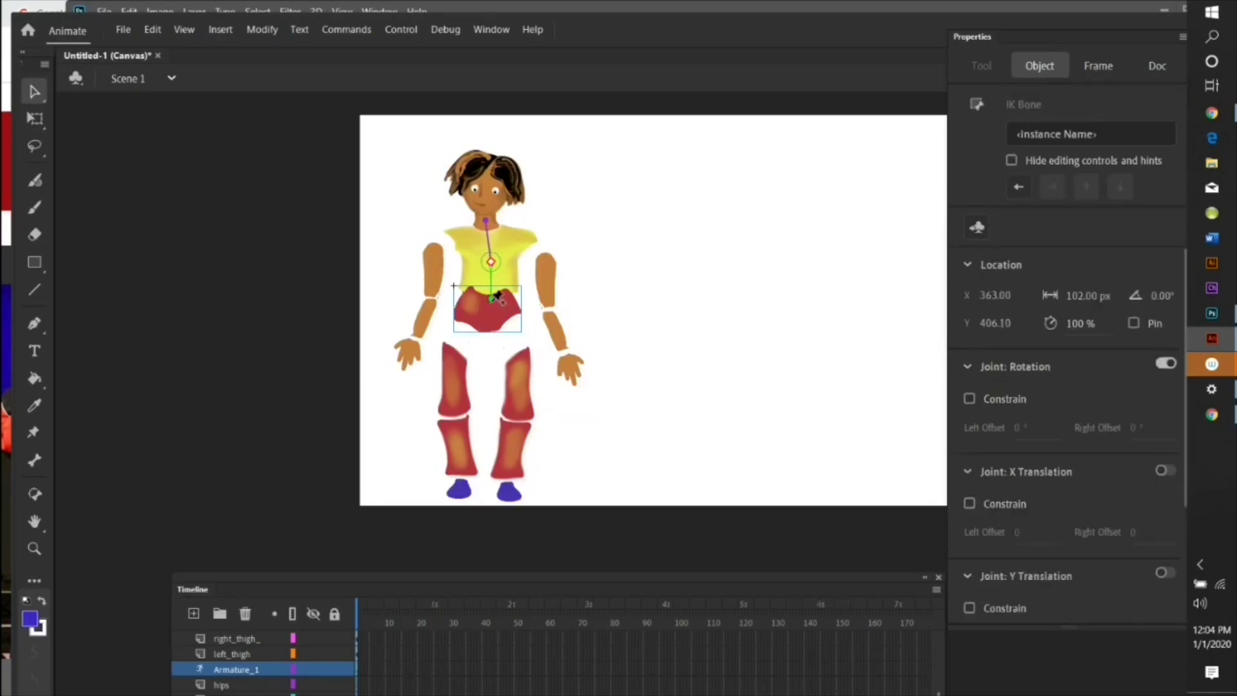
left_click(968, 399)
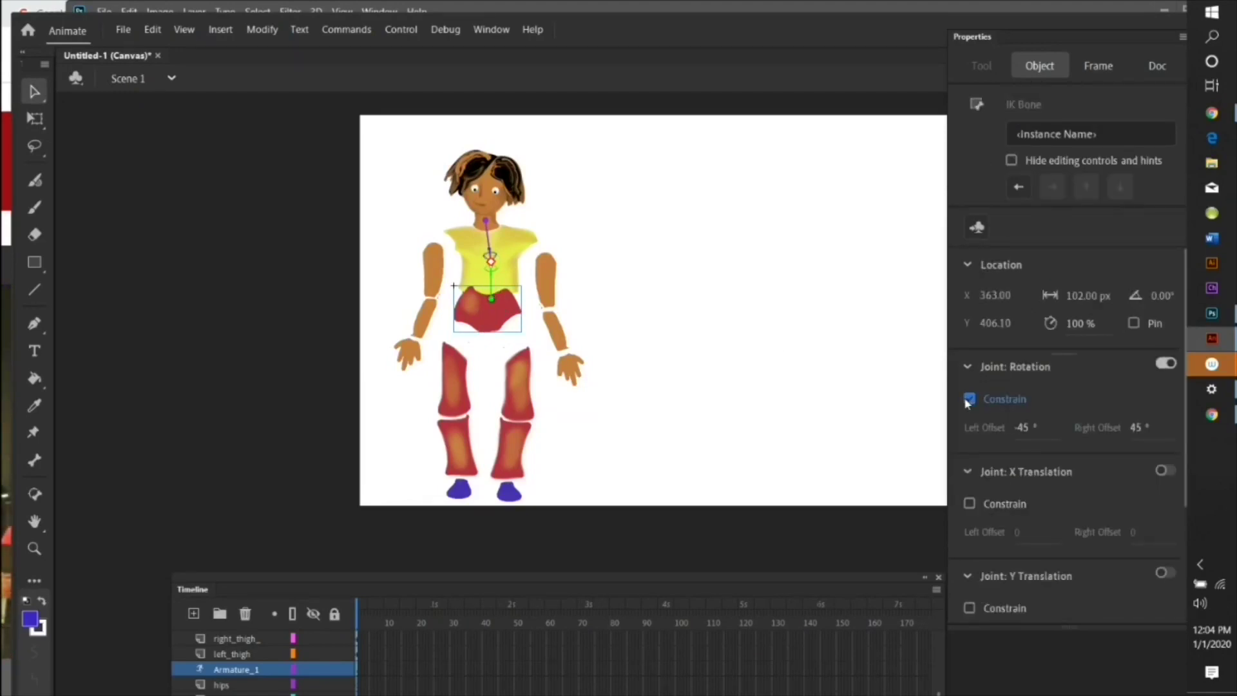
left_click(491, 261)
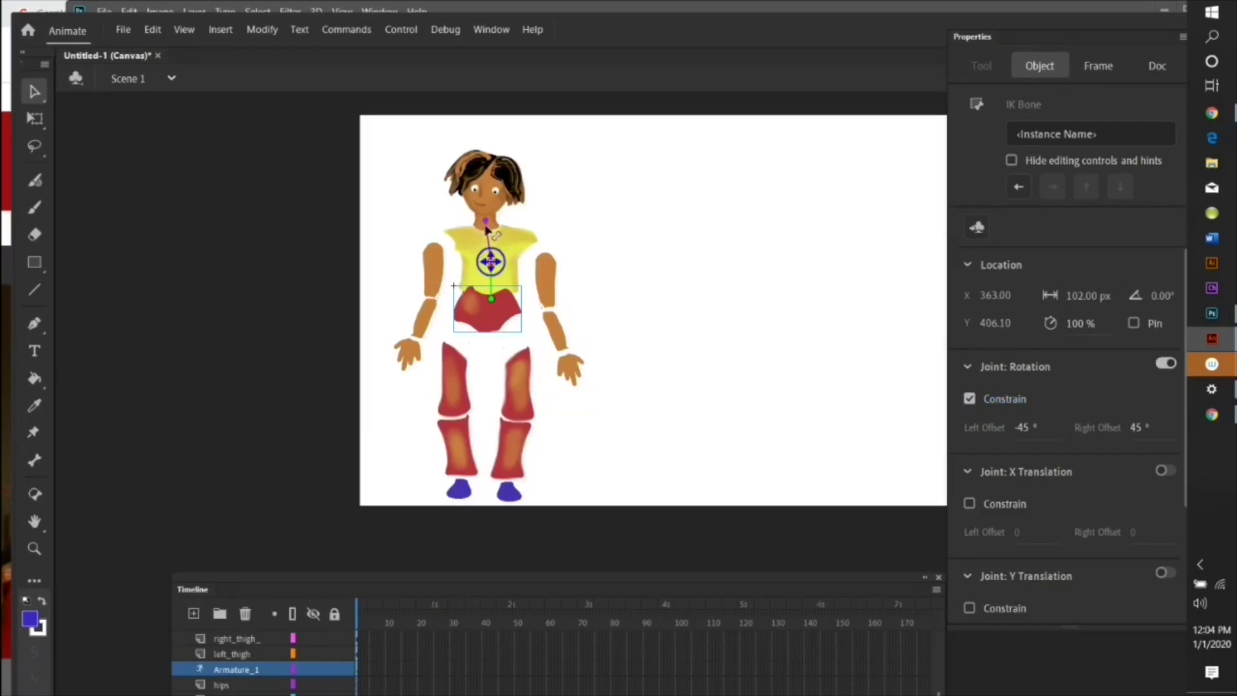
left_click(487, 226)
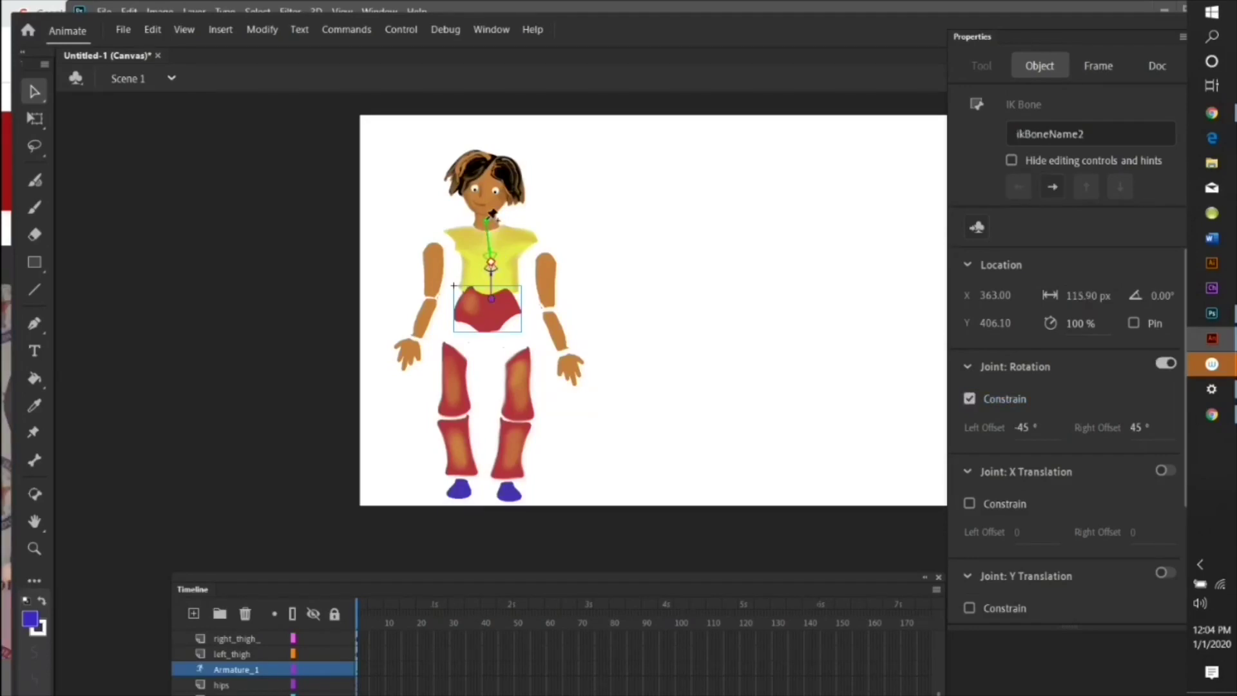
left_click(489, 203)
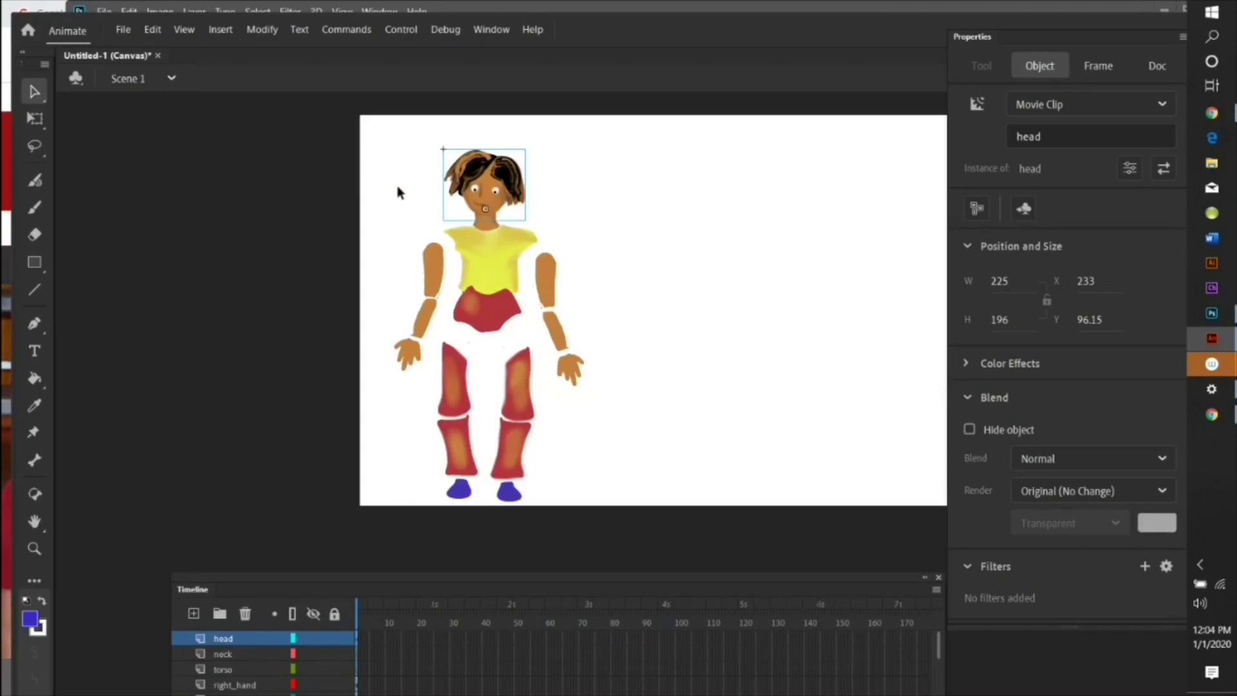
Move the head's transformation point to its bottom centre with Free Transform.
left_click(32, 119)
left_click_drag(485, 209, 485, 220)
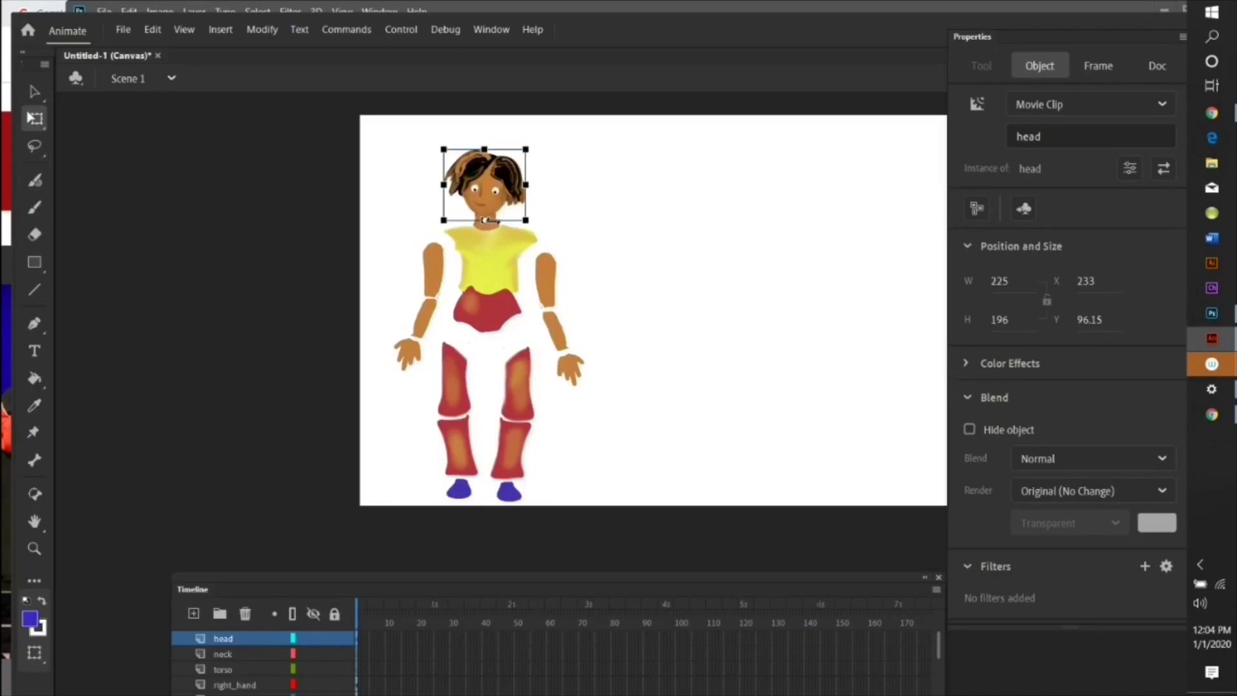
key("v")
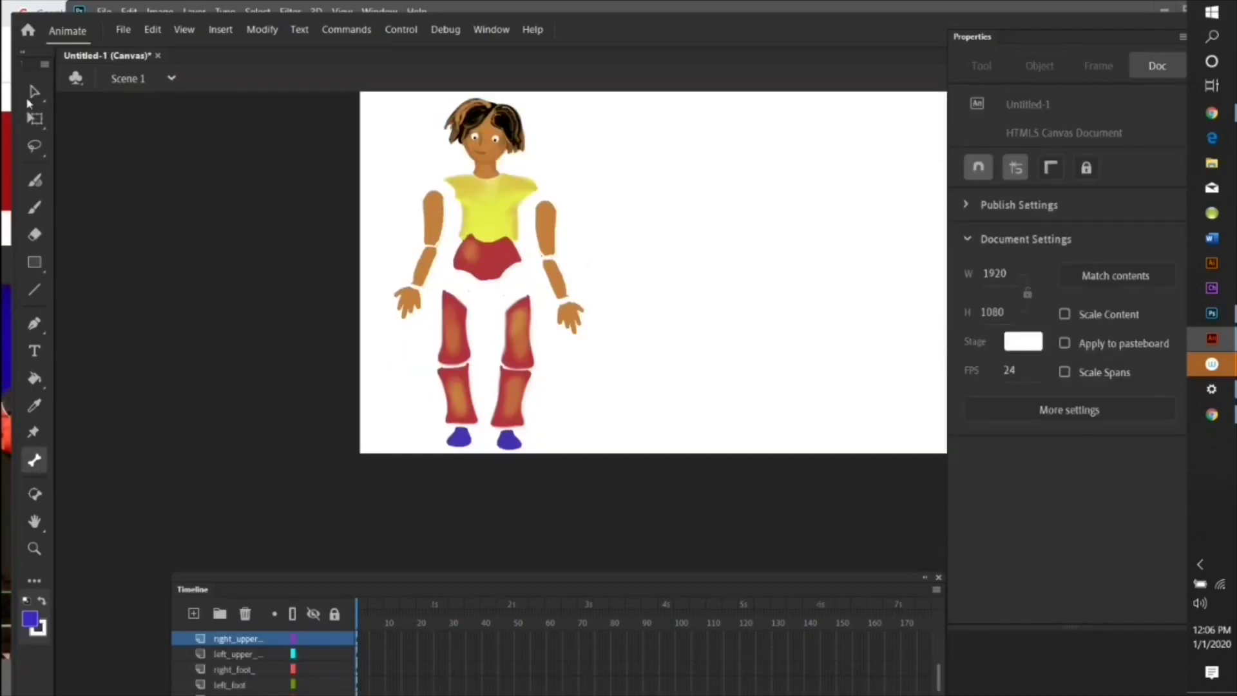
left_click(34, 93)
Reselect the head, then draw a bone from the neck down into the hips.
left_click(491, 159)
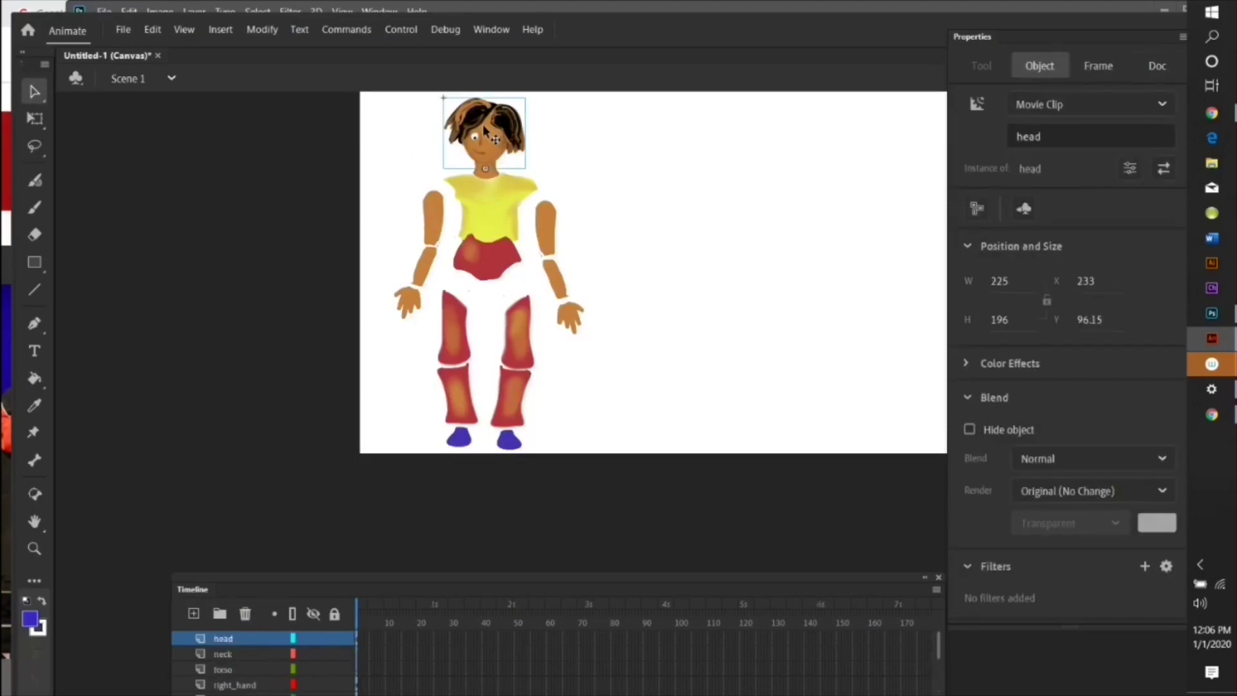
left_click(486, 223)
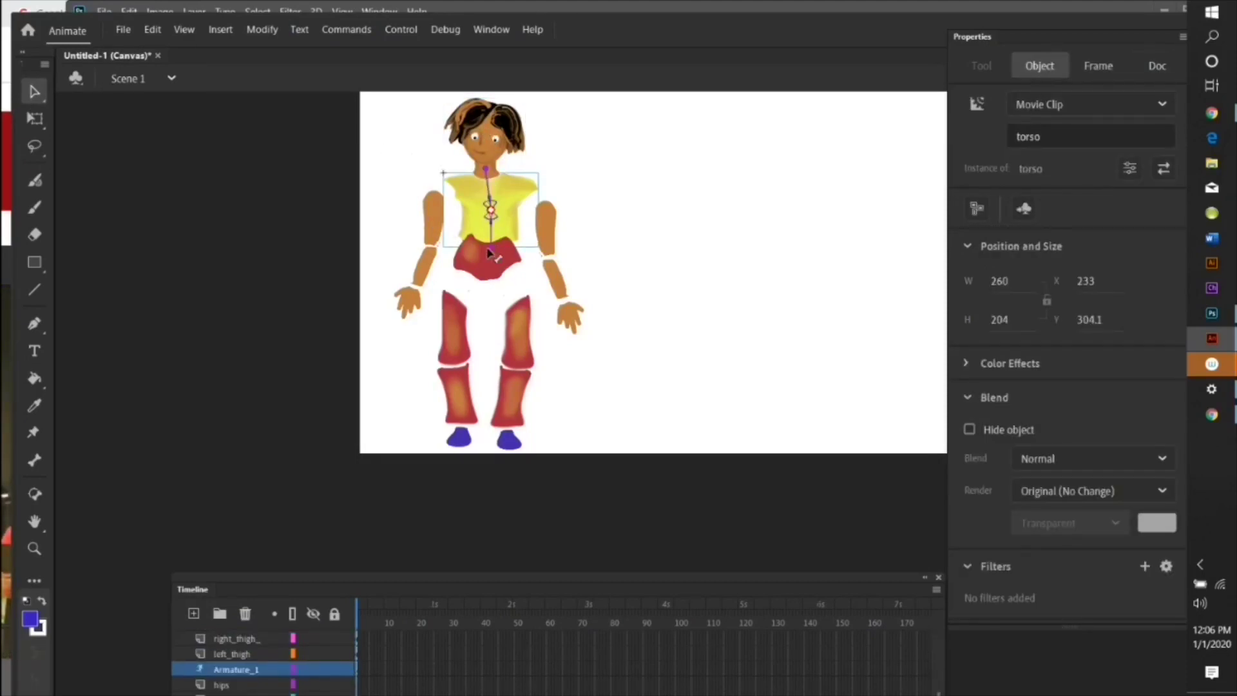
left_click(489, 163)
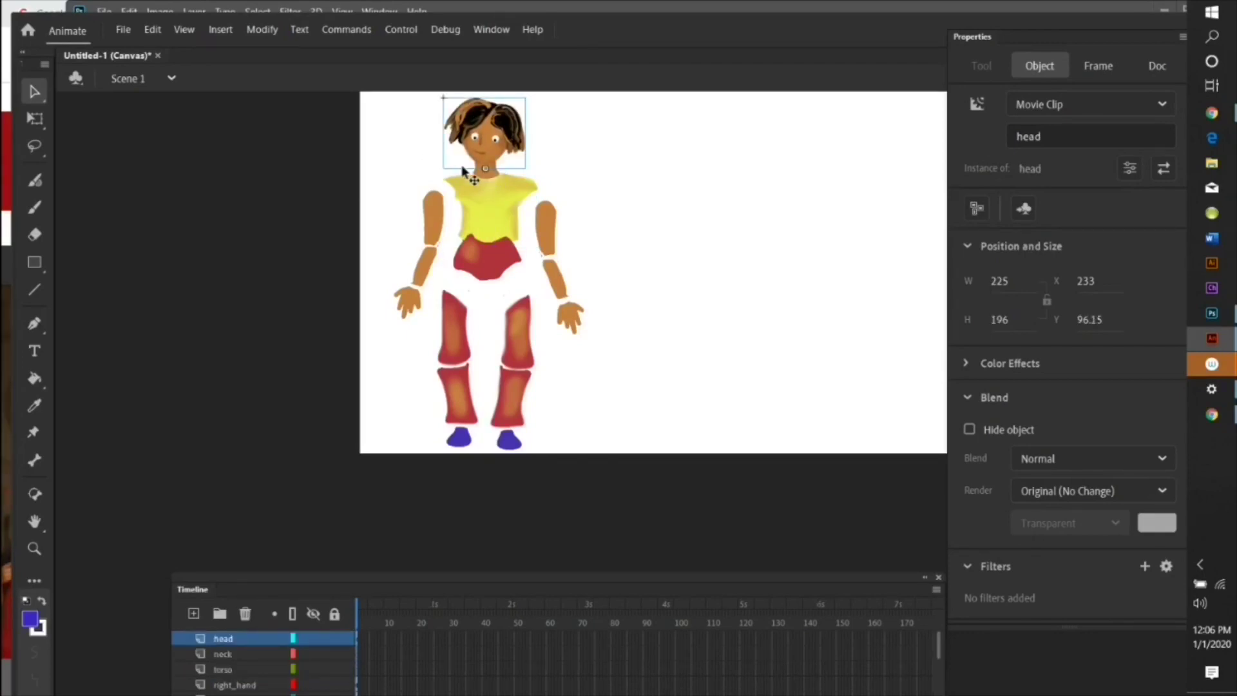
left_click(34, 117)
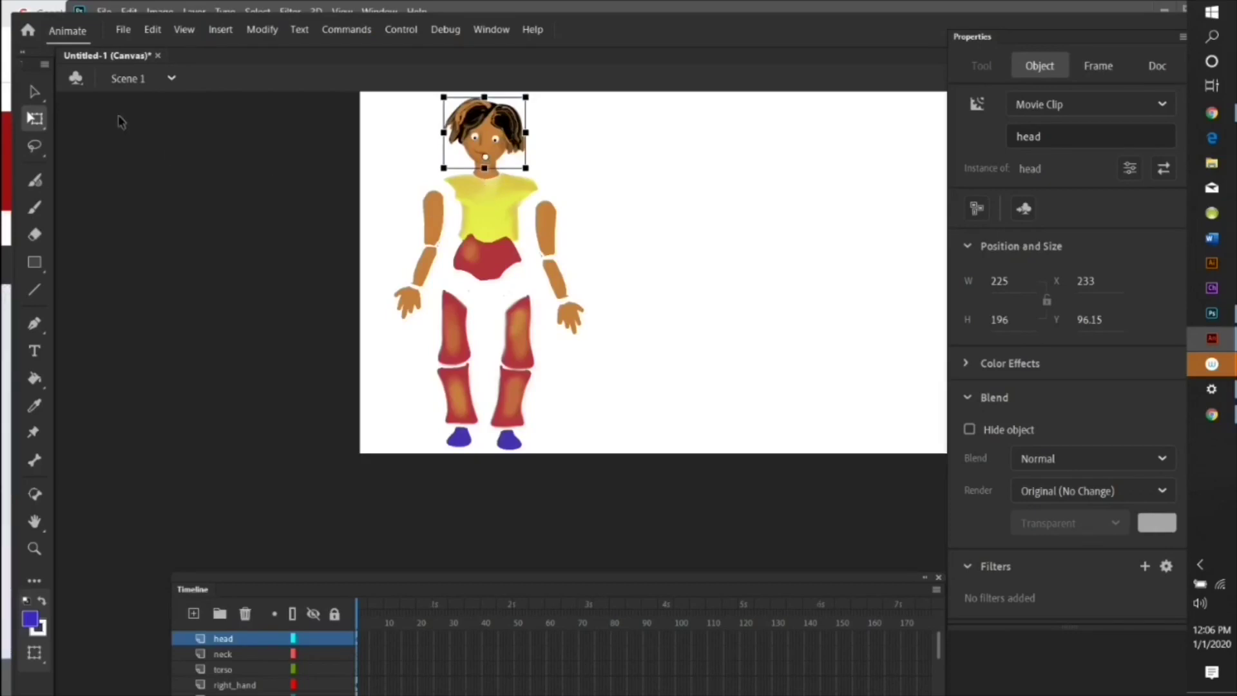
left_click(36, 459)
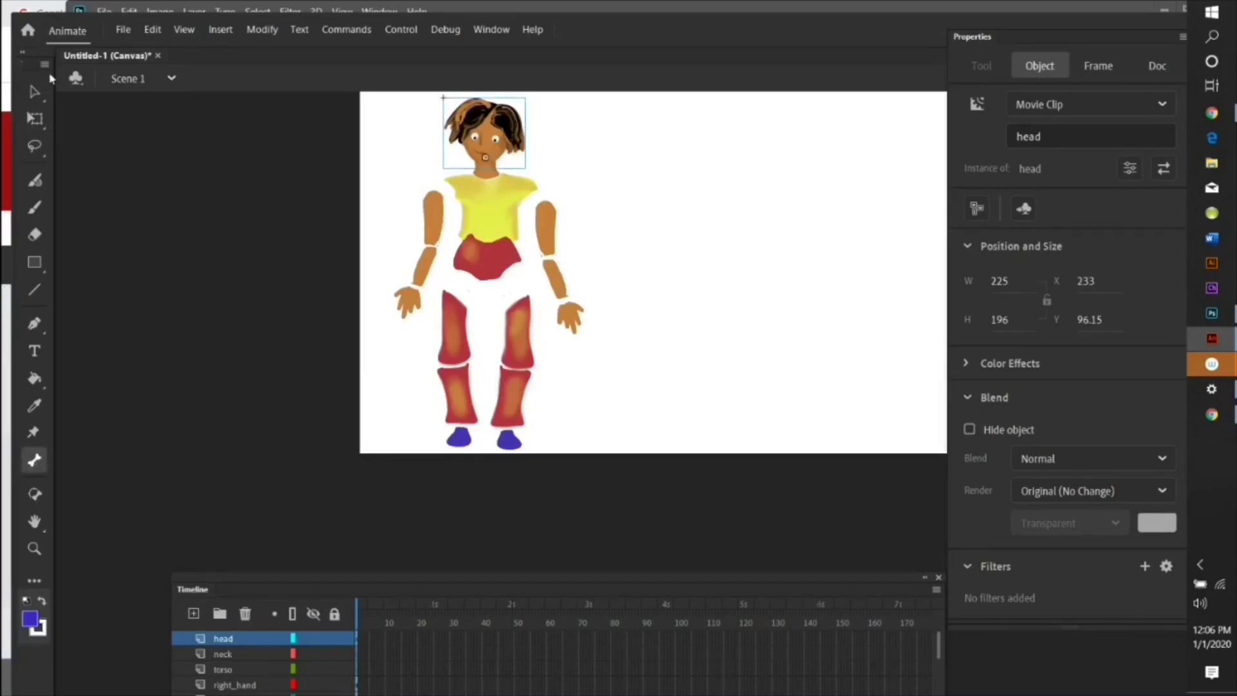
left_click_drag(485, 168, 491, 251)
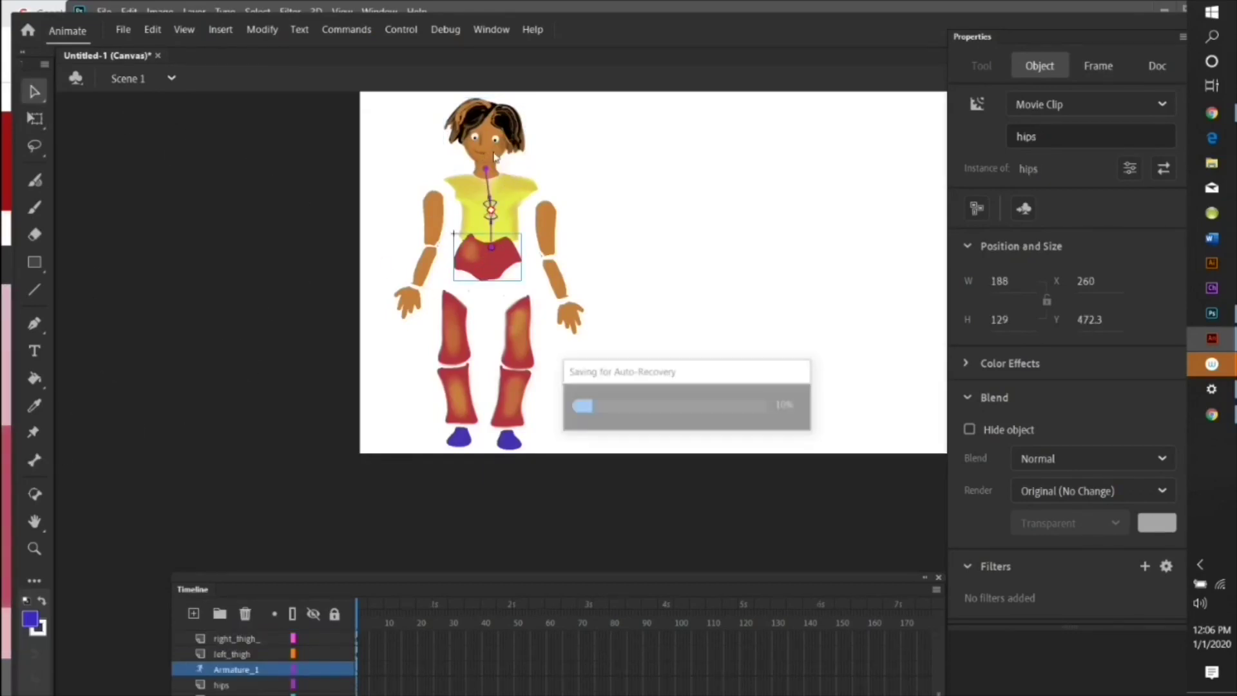
Restore the undone bone chain and draw a bone from the neck joint into the head.
left_click_drag(490, 145, 492, 212)
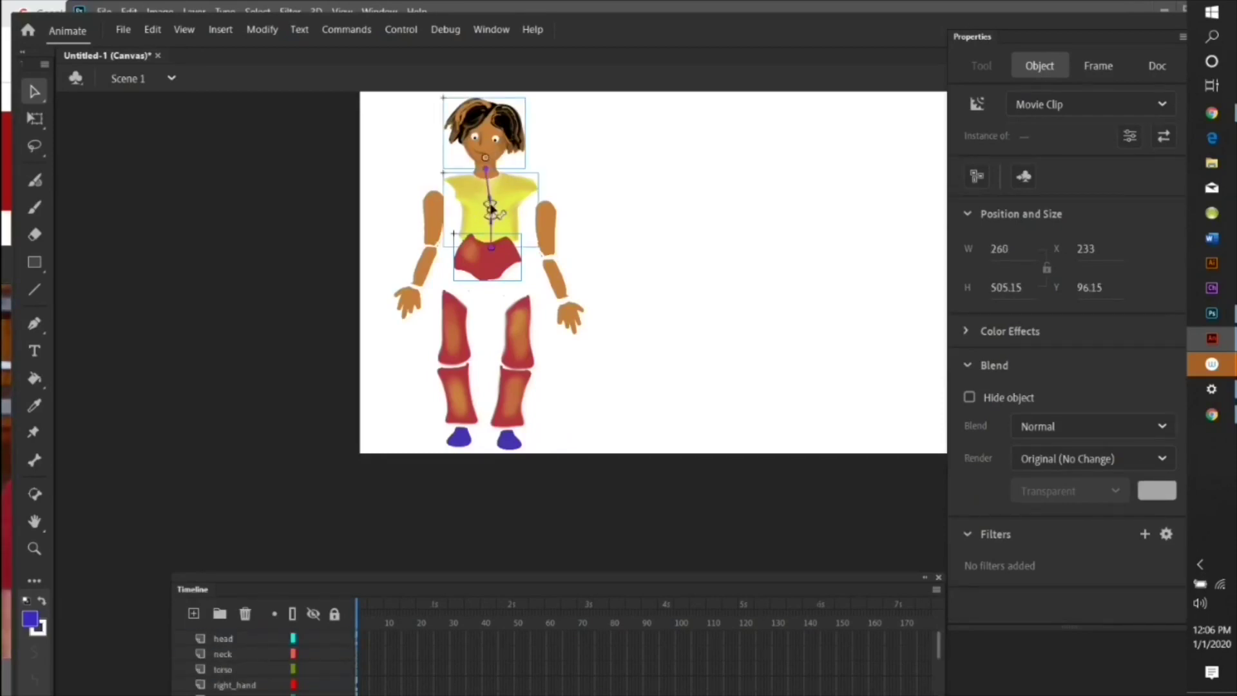
left_click(35, 461)
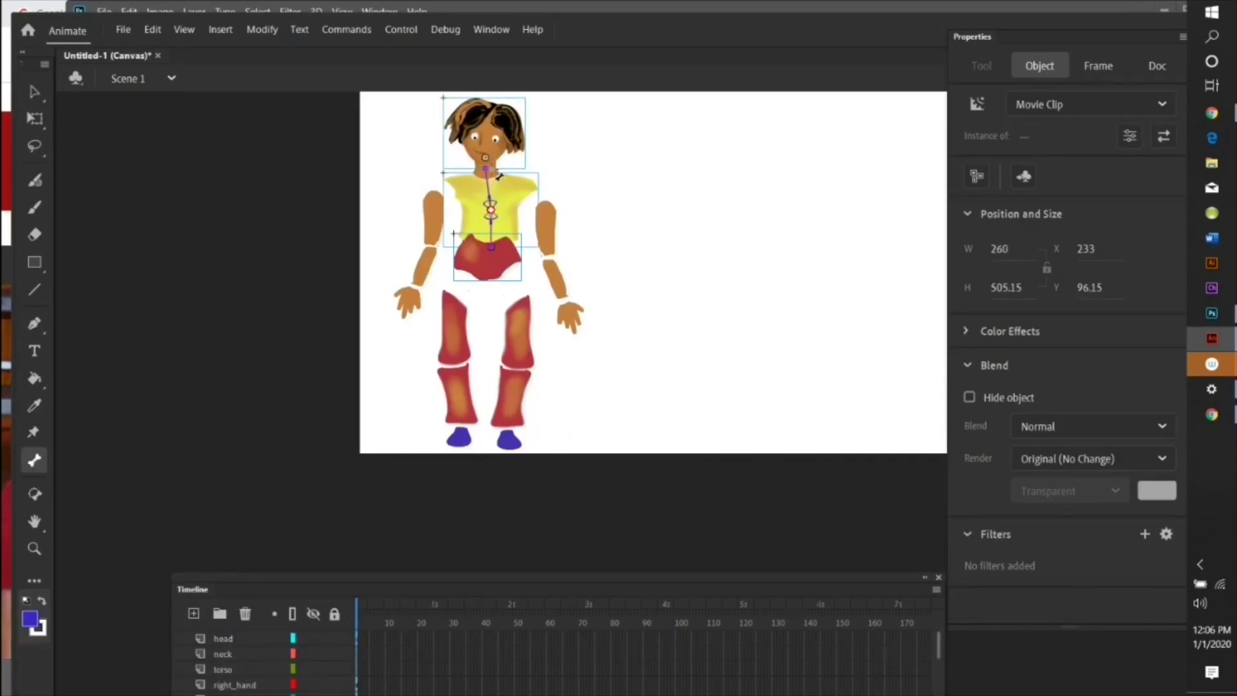
left_click(486, 147)
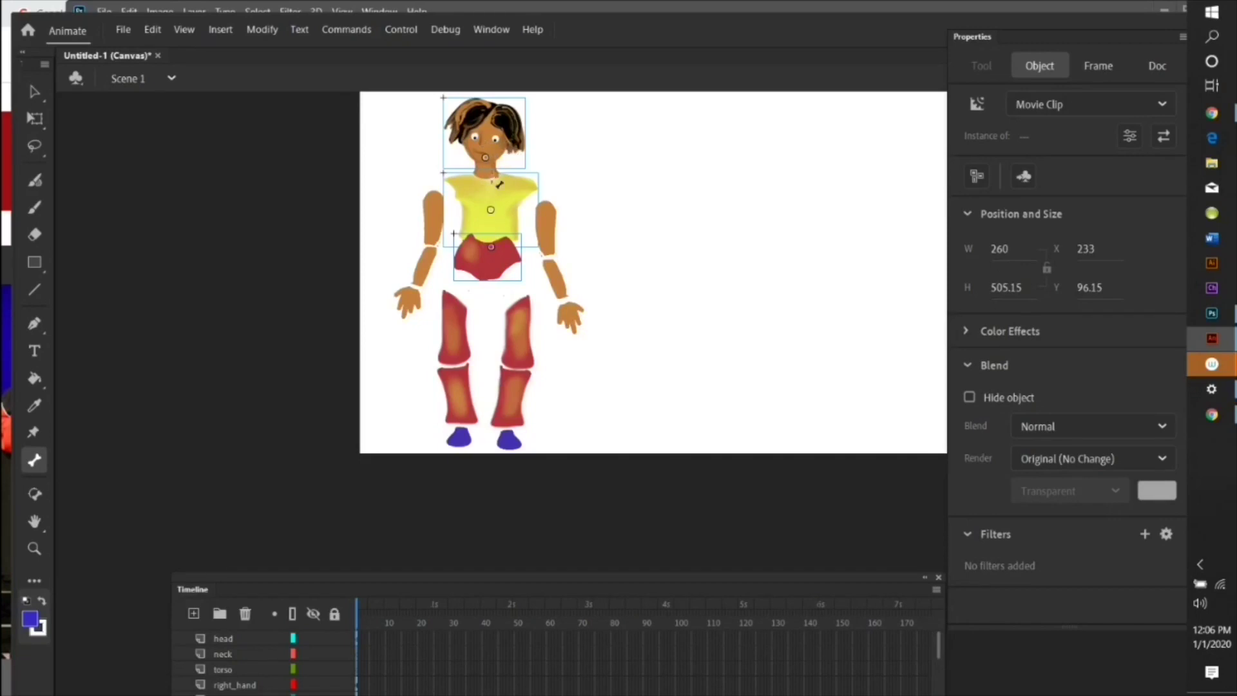
key("ctrl+y")
left_click_drag(491, 177, 493, 145)
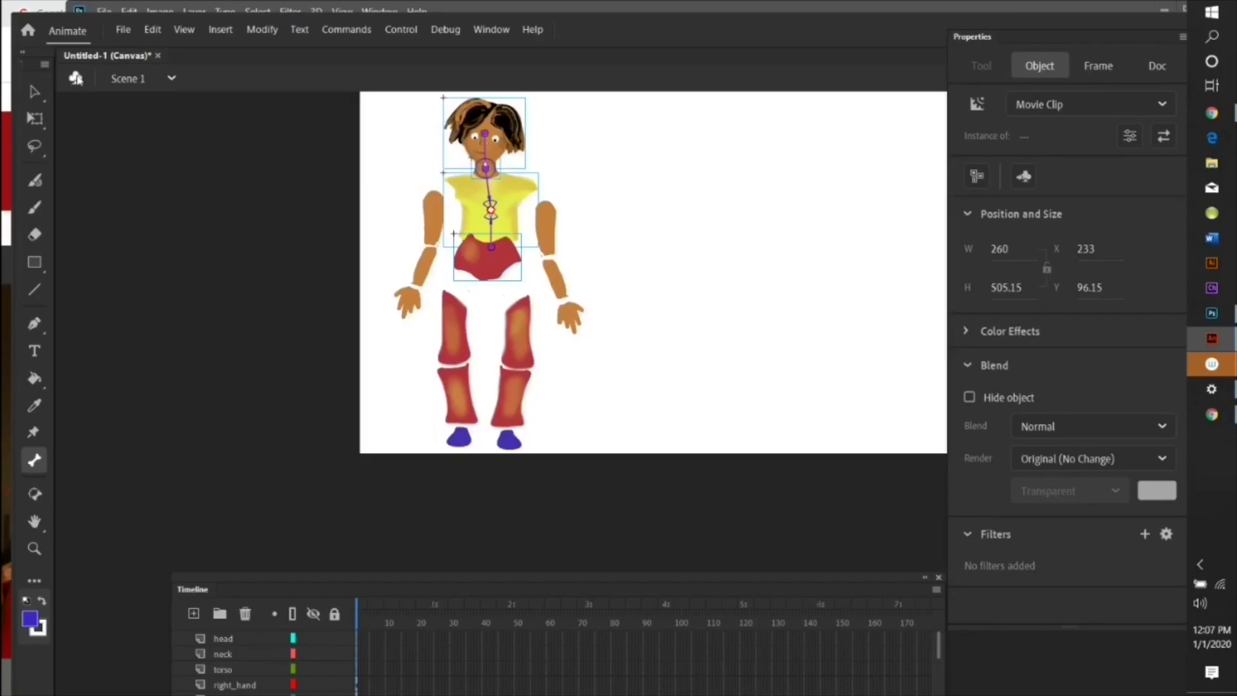
Select the new head bone, check its transform handles, and return to Scene 1.
left_click(36, 93)
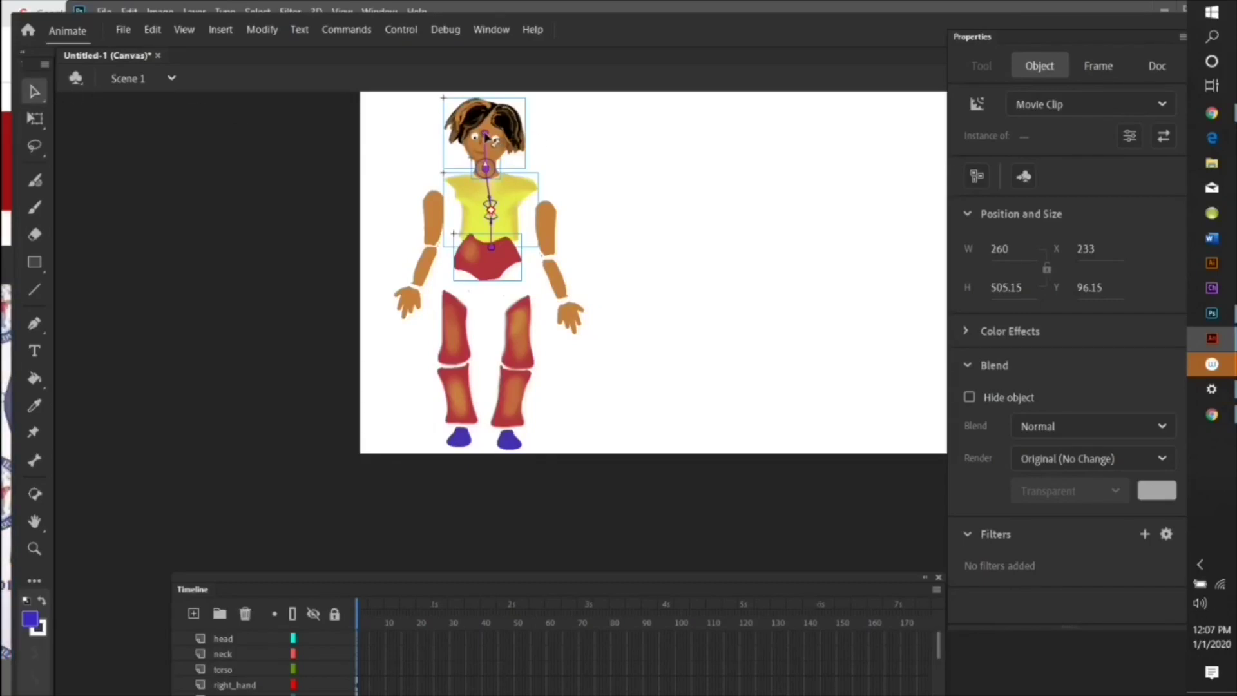
left_click(488, 143)
left_click(36, 119)
left_click(484, 143)
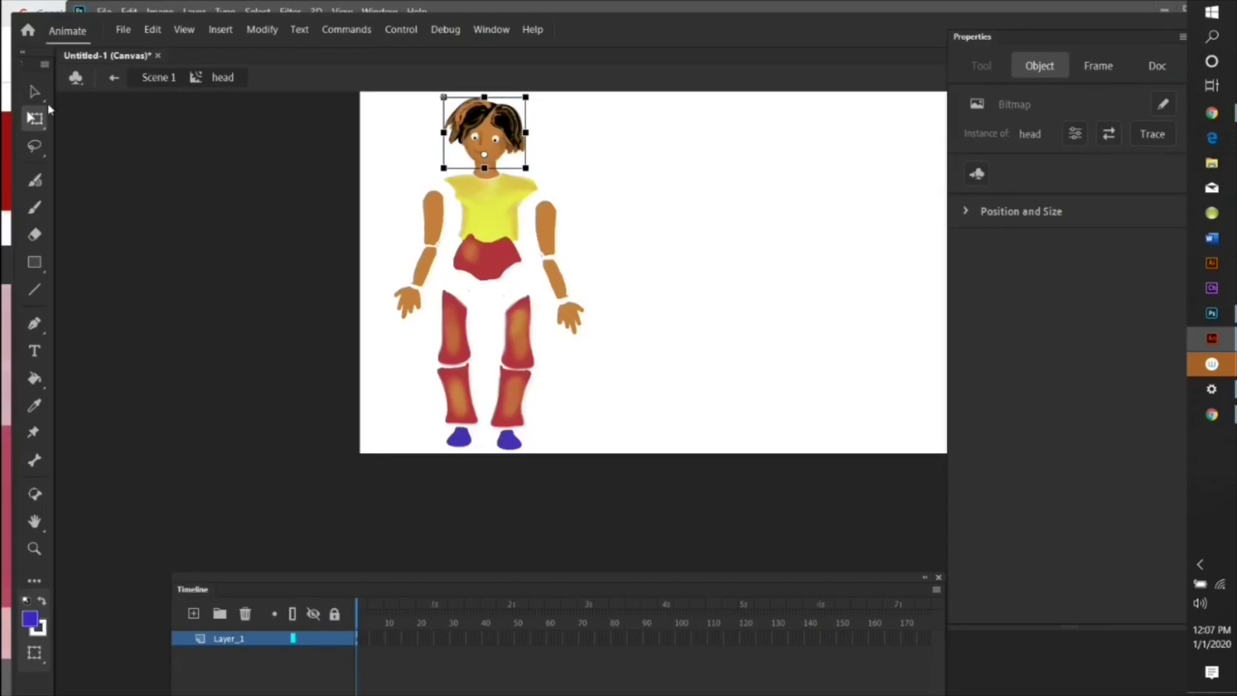
key("v")
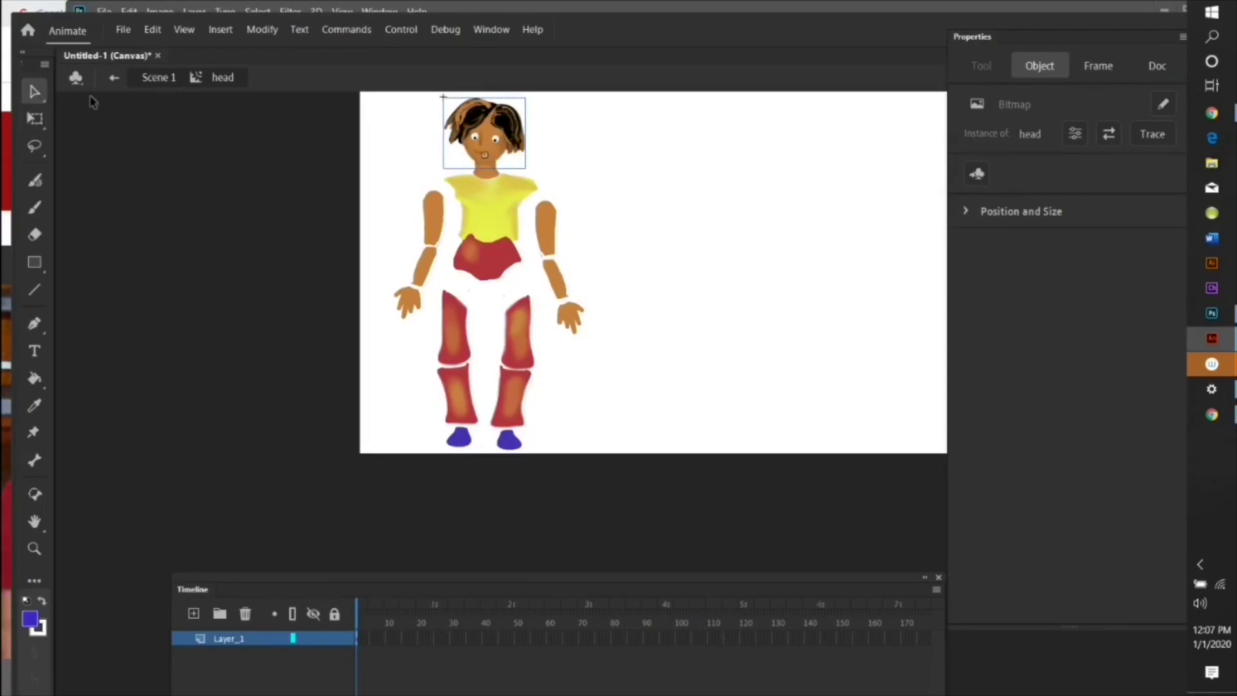
left_click(114, 79)
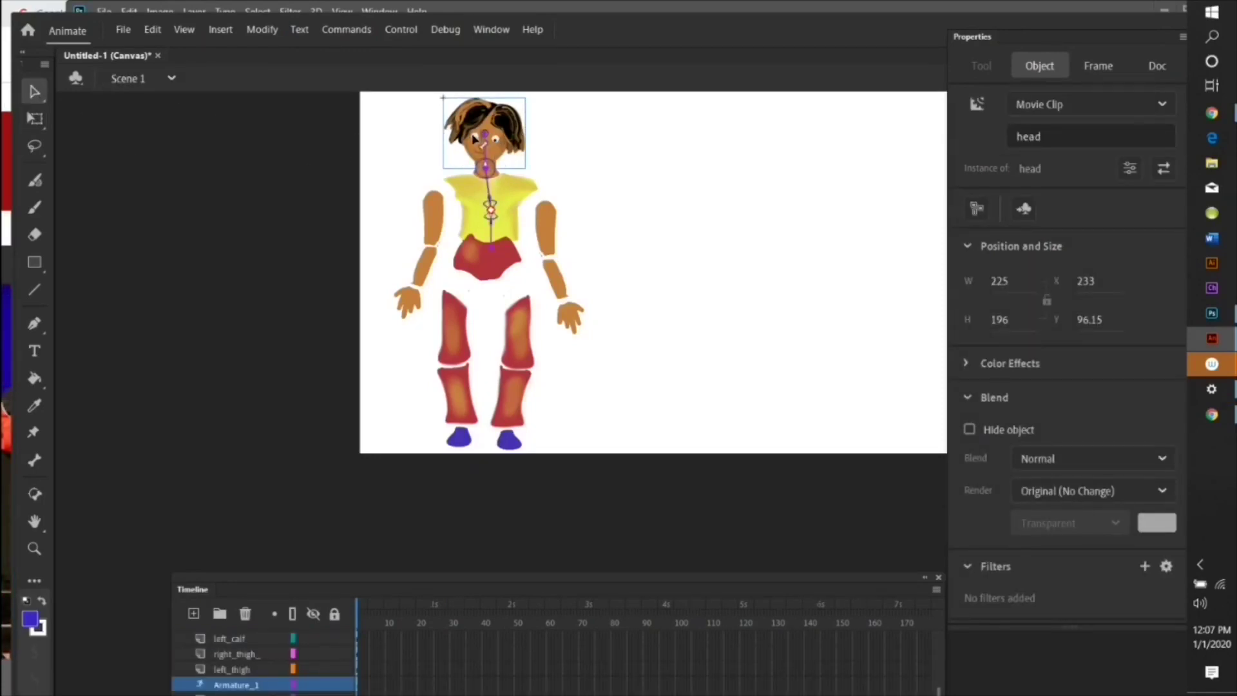
Constrain the head joint's rotation to -45° through 45°.
left_click(35, 118)
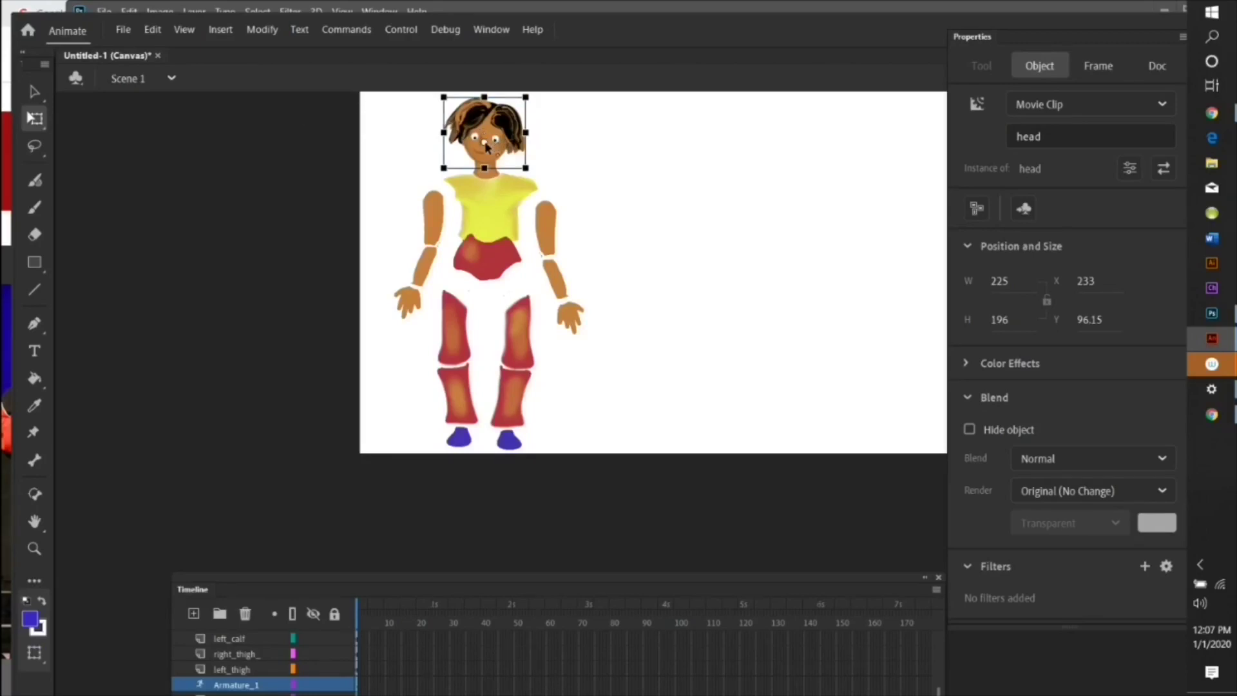
key("v")
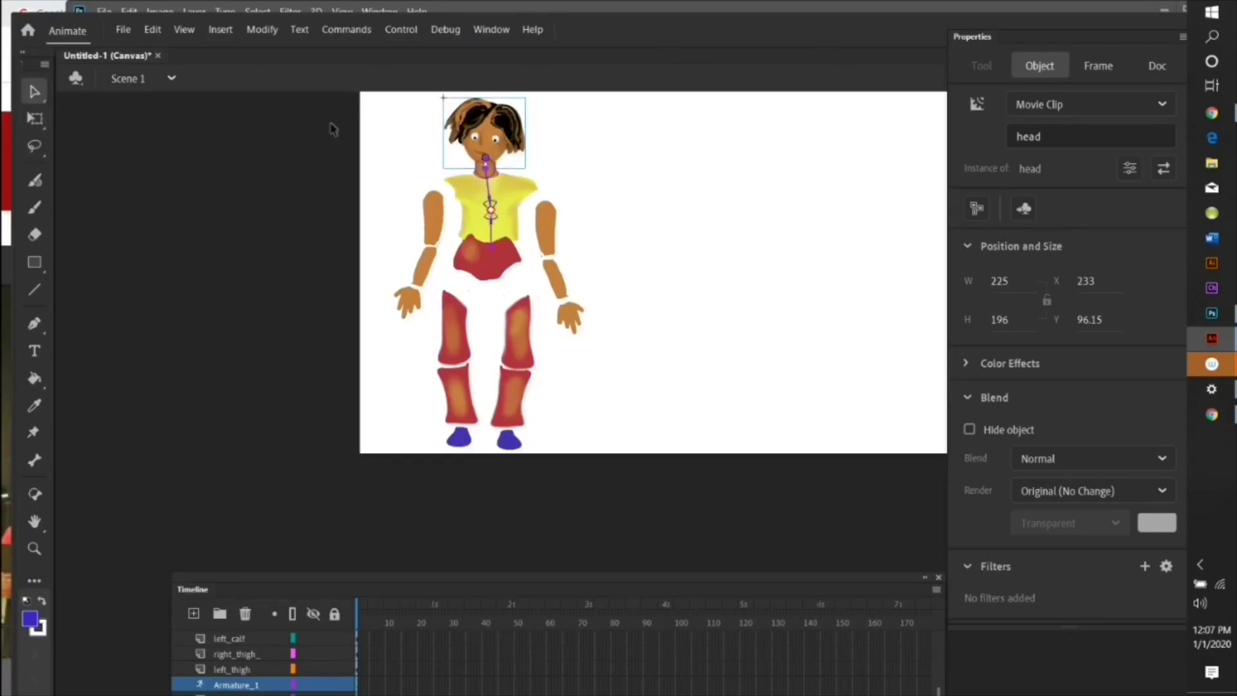
left_click(488, 161)
left_click(970, 400)
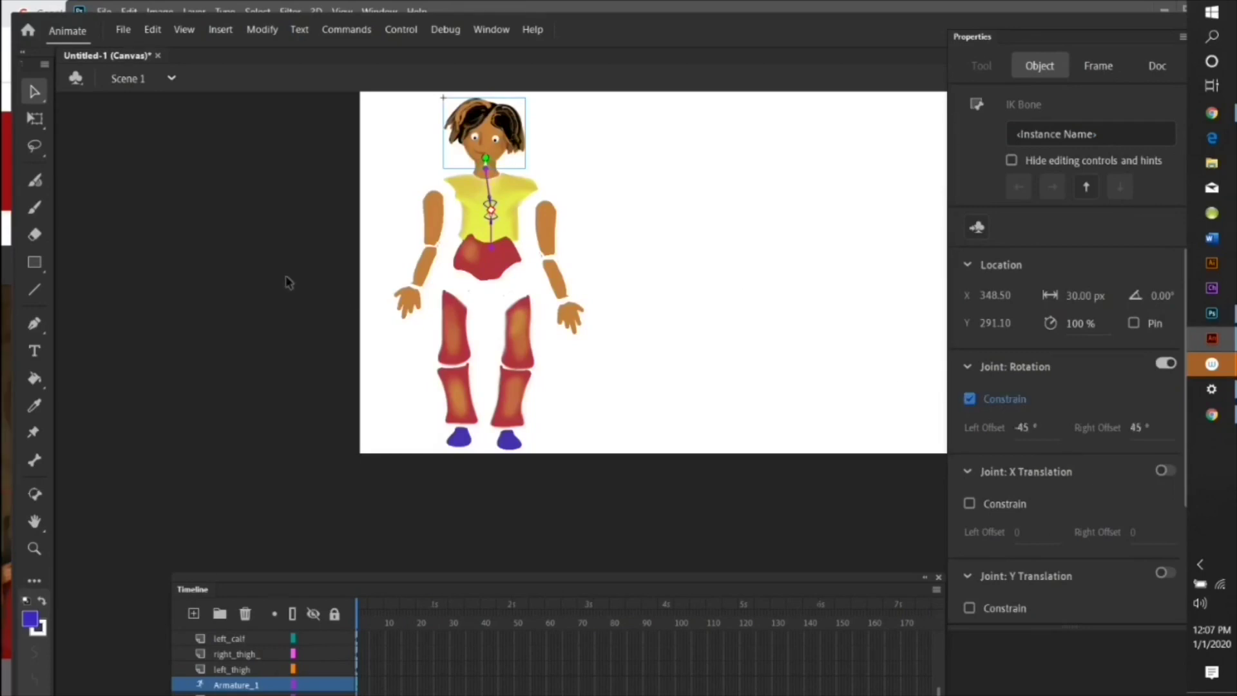
Test the rig by swinging the head and rotating the hips.
left_click(219, 169)
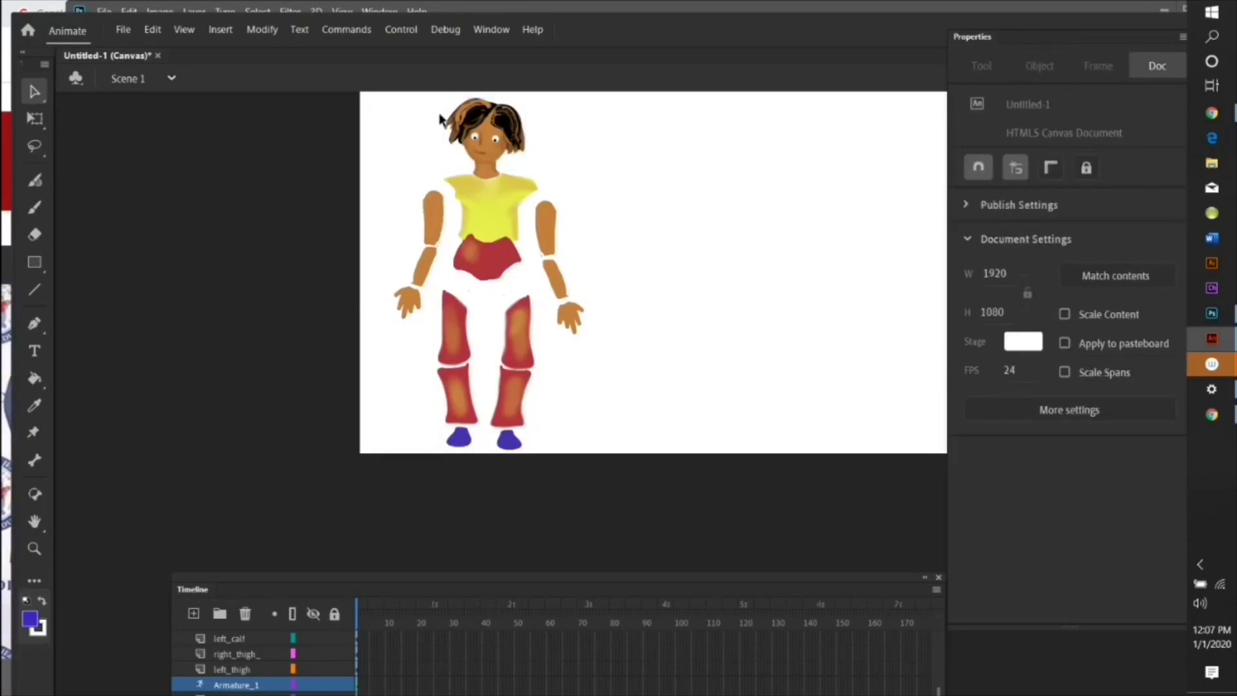
left_click_drag(491, 122, 486, 109)
mouse_move(495, 270)
left_mouse_down()
mouse_move(514, 275)
mouse_move(486, 277)
mouse_move(512, 284)
mouse_move(473, 286)
mouse_move(513, 284)
mouse_move(483, 286)
left_mouse_up()
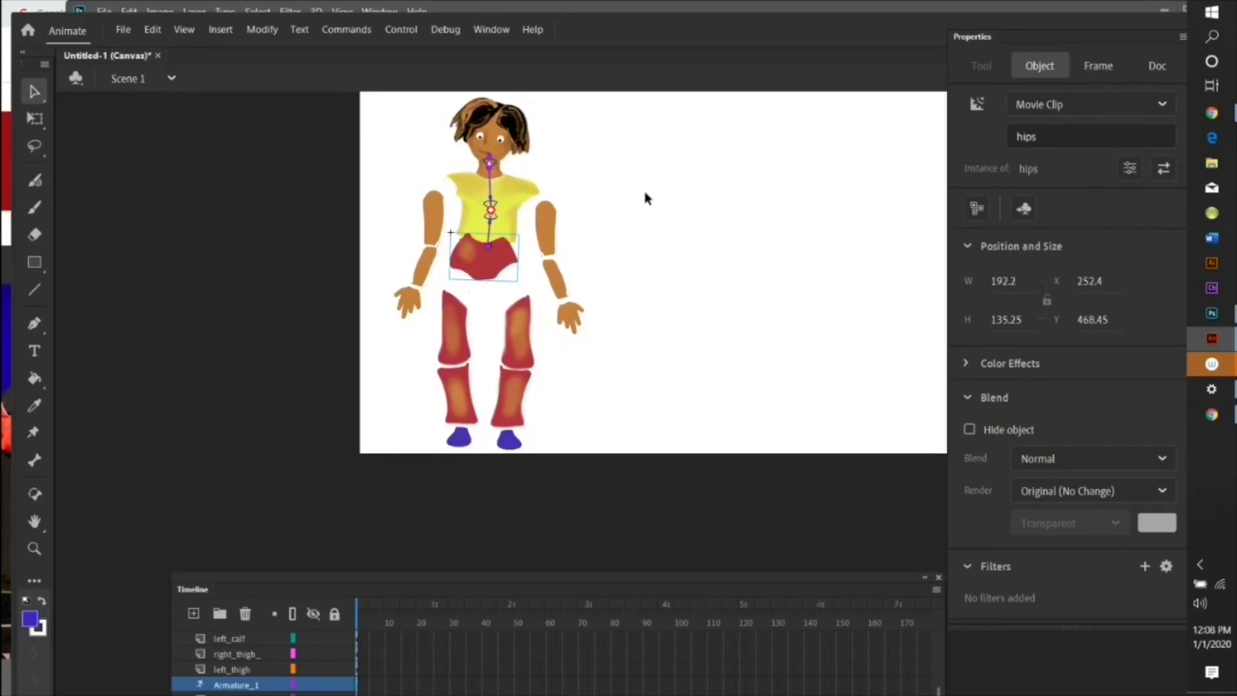
Move the left upper arm up to sit at the shoulder.
left_click(543, 230)
left_click_drag(543, 233, 546, 223)
scroll(263, 657, "up", 3)
Enlarge the Timeline panel and rename the Armature_1 layer to head_body.
left_click_drag(303, 586, 280, 498)
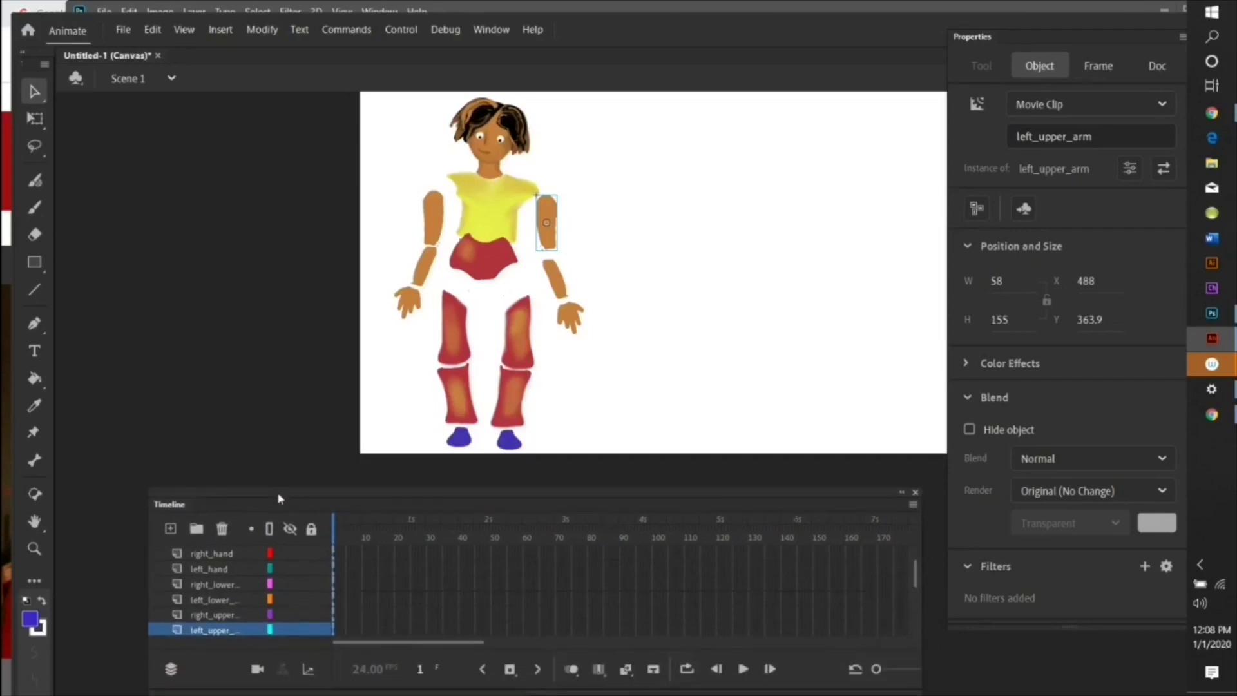
scroll(219, 634, "down", 3)
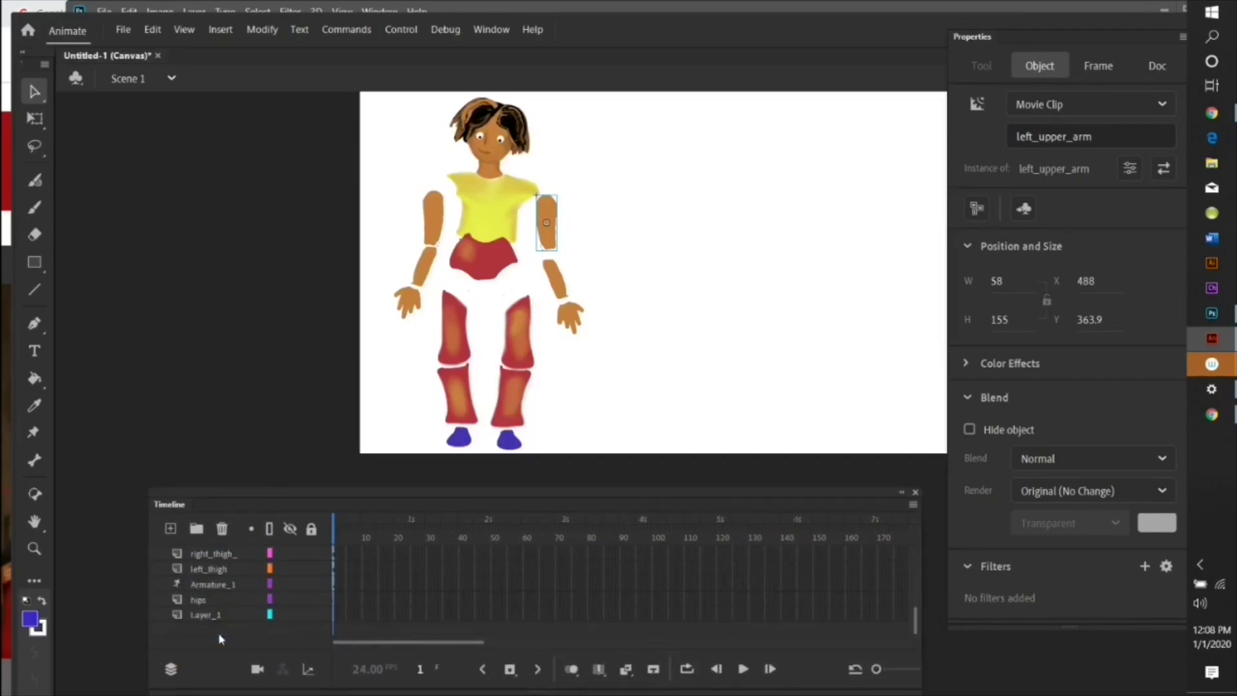
left_click(212, 586)
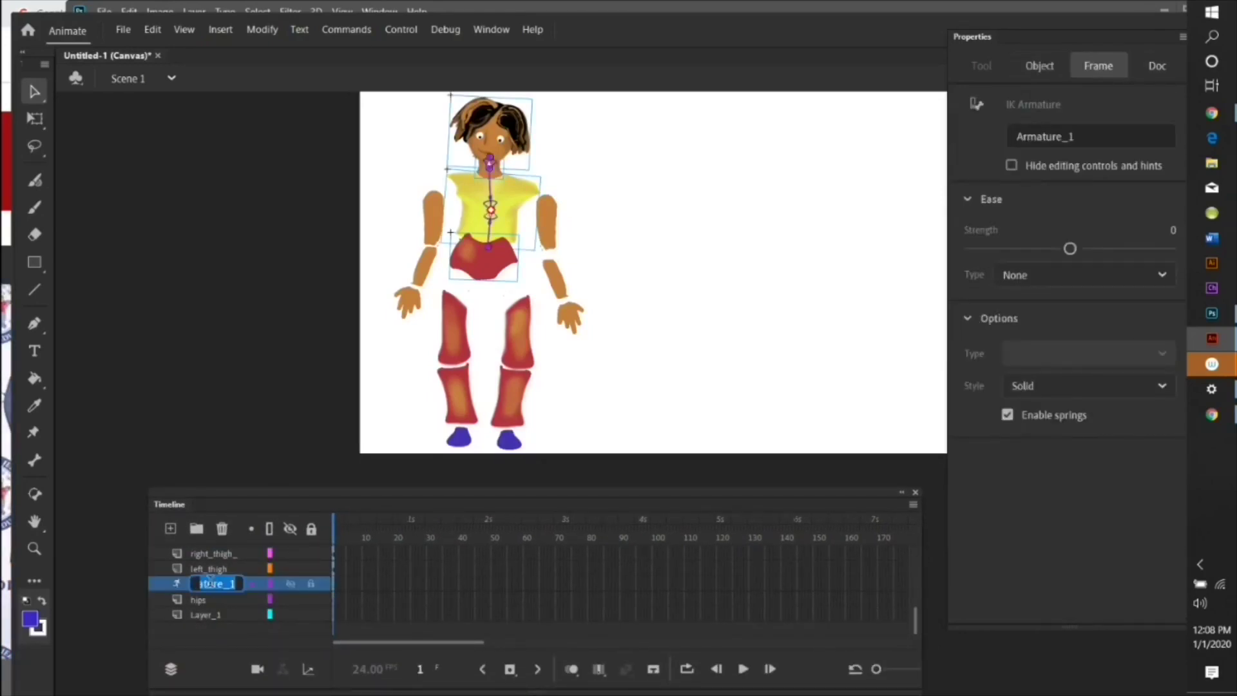
double_click(212, 584)
type("head")
type("_body")
key("Return")
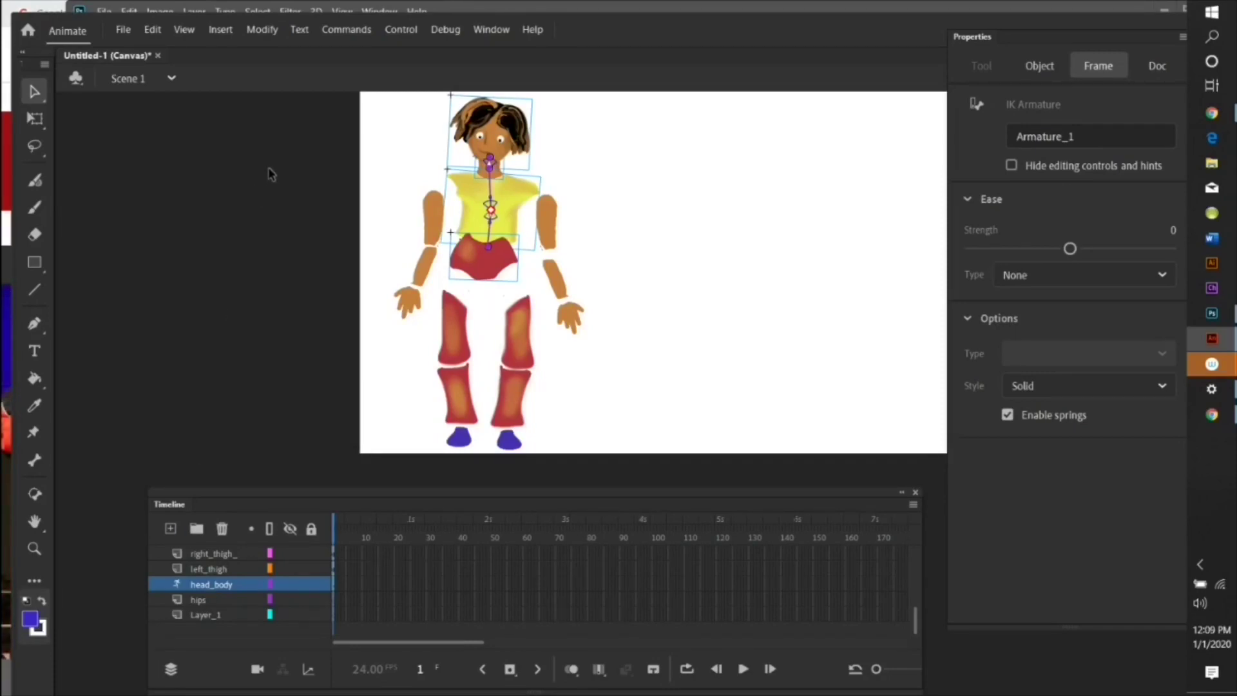
Drag the left upper arm, lower arm and hand together, ending the hand at X 497, Y 563.55.
left_click(249, 142)
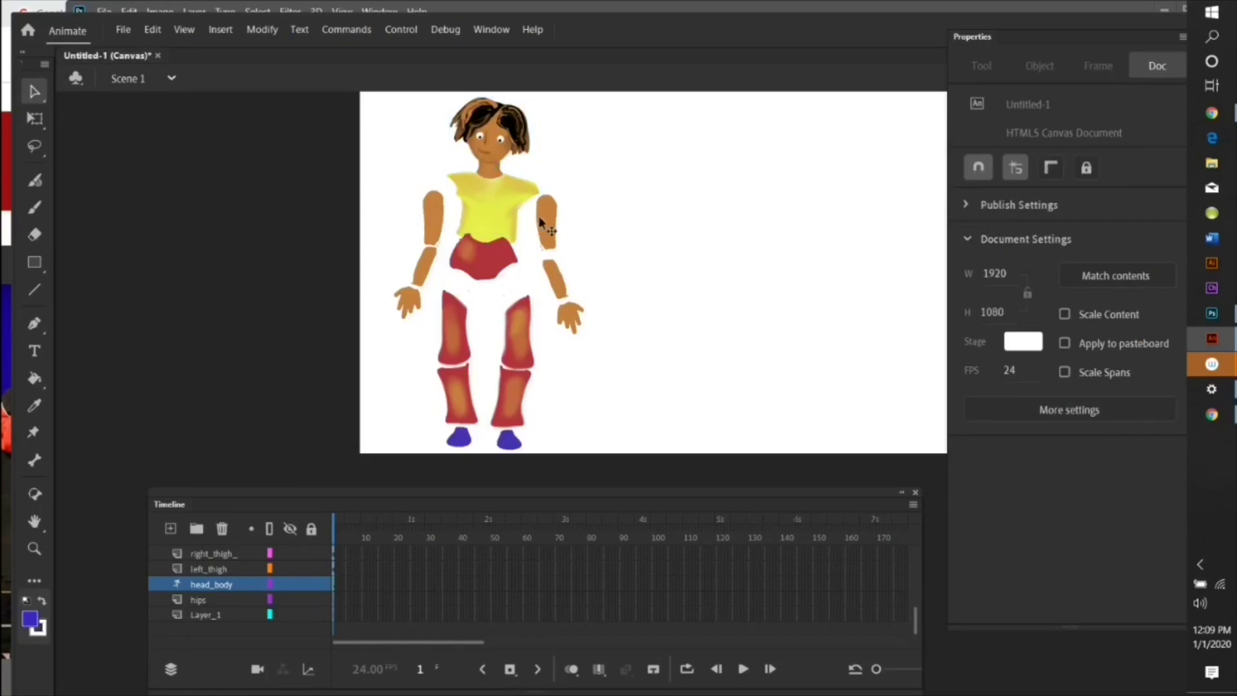
mouse_move(554, 221)
left_mouse_down()
mouse_move(543, 230)
mouse_move(538, 207)
left_mouse_up()
left_click_drag(558, 284, 545, 265)
left_click_drag(570, 311, 555, 283)
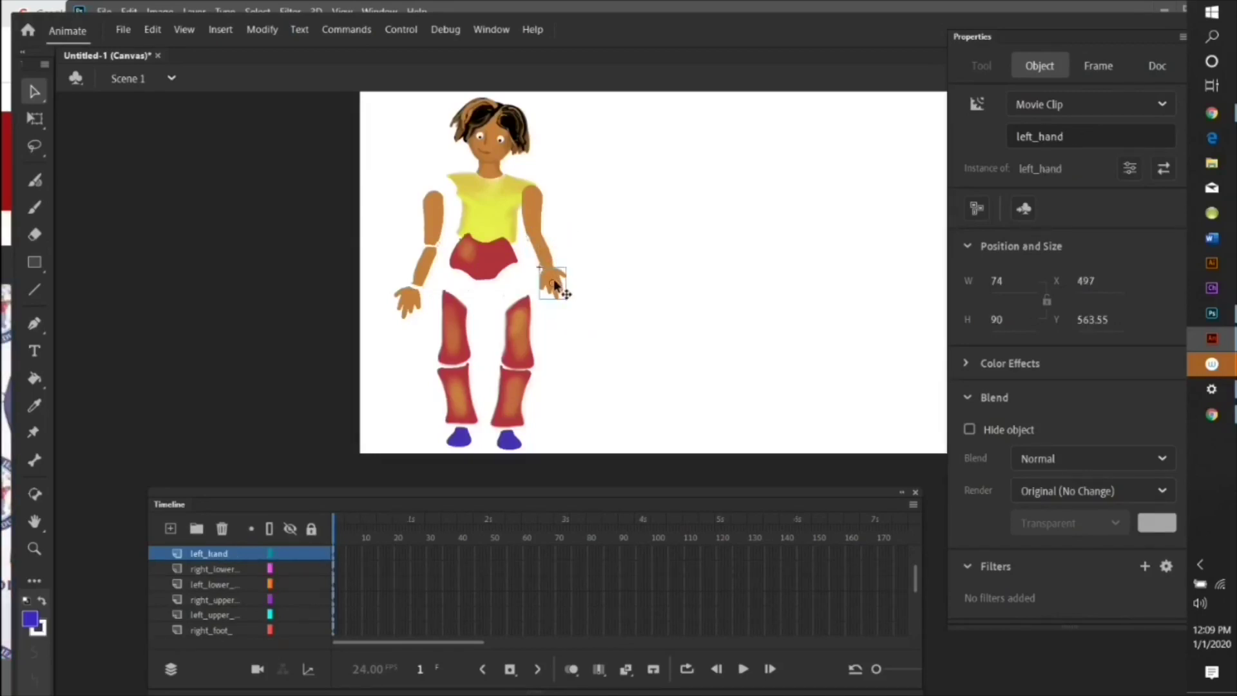
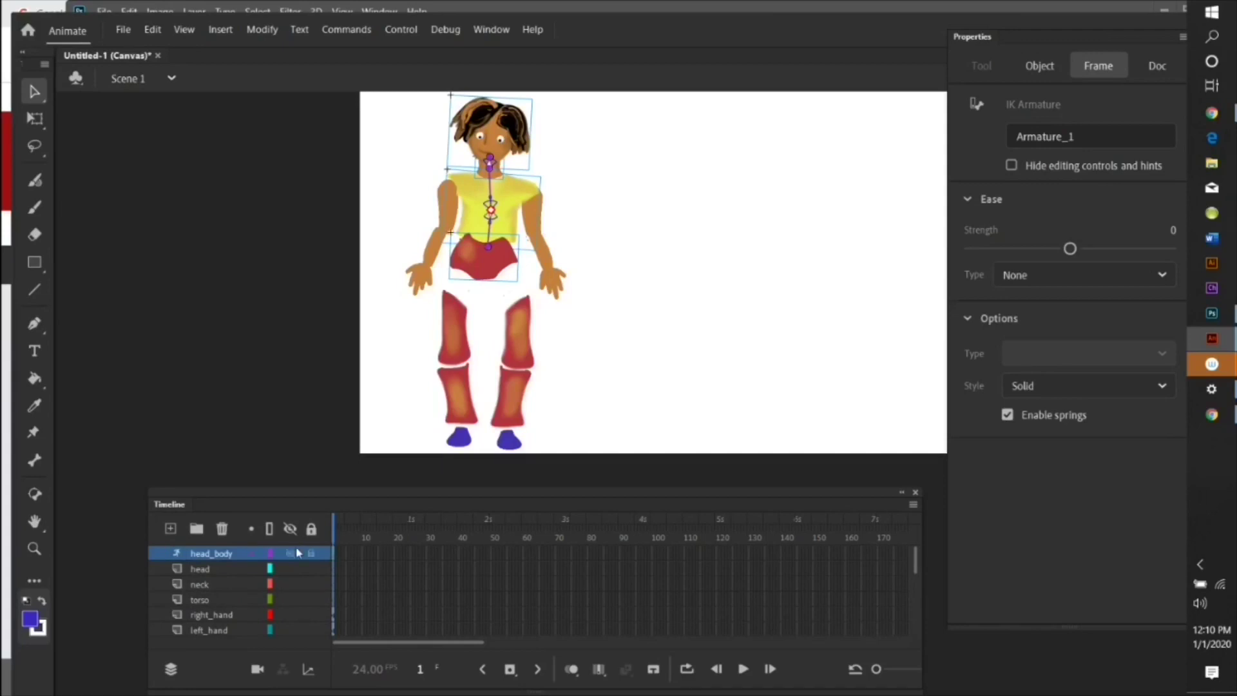
Toggle the head_body layer while selecting the right upper arm, ending with head_body hidden.
left_click(290, 554)
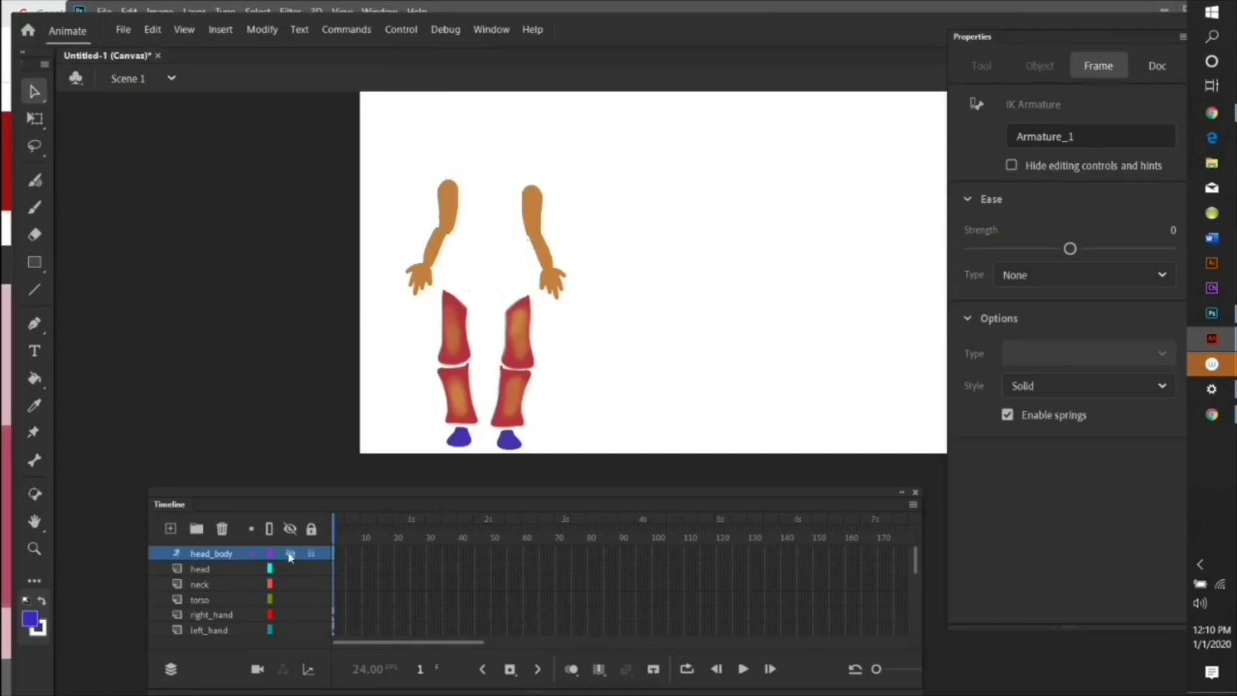
left_click(445, 209)
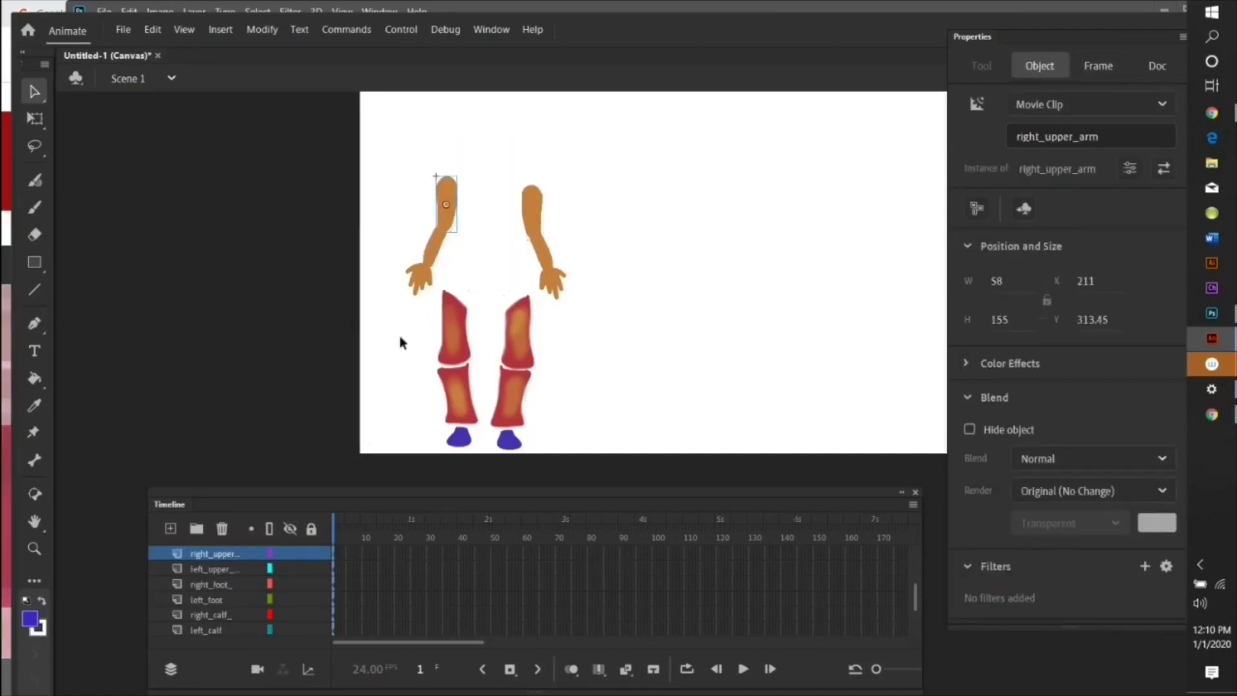
scroll(240, 570, "up", 2)
scroll(239, 568, "up", 1)
left_click(291, 553)
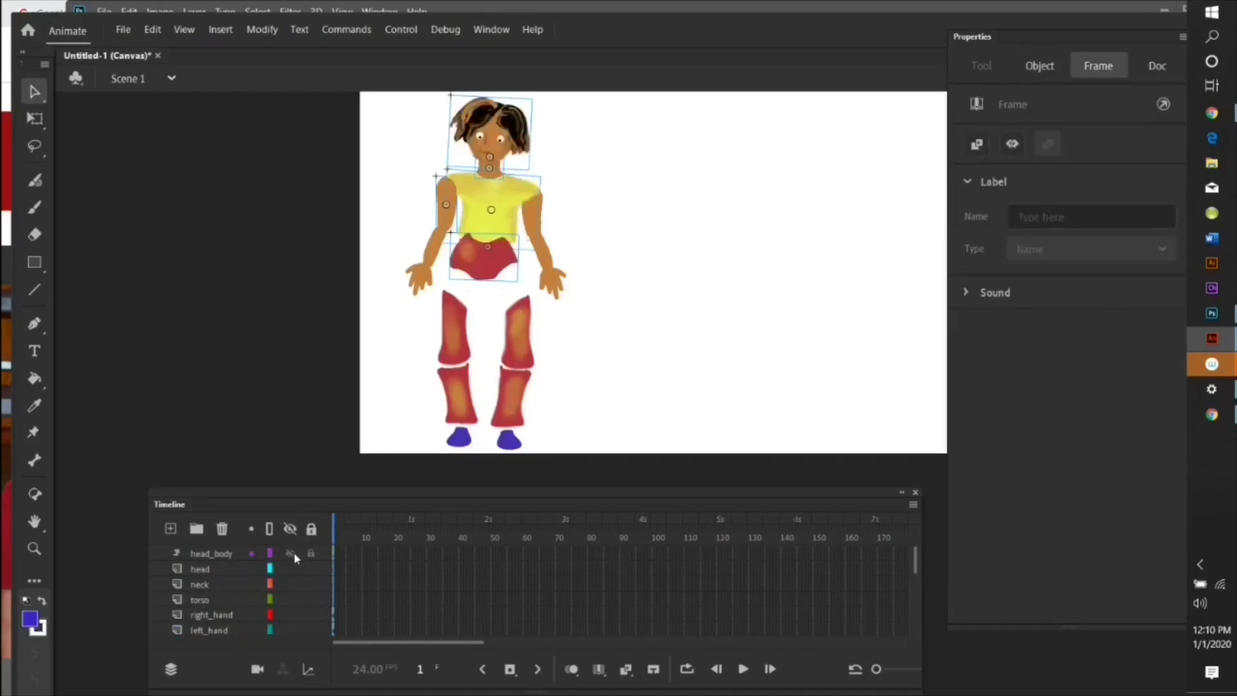
left_click(356, 210)
left_click(444, 205)
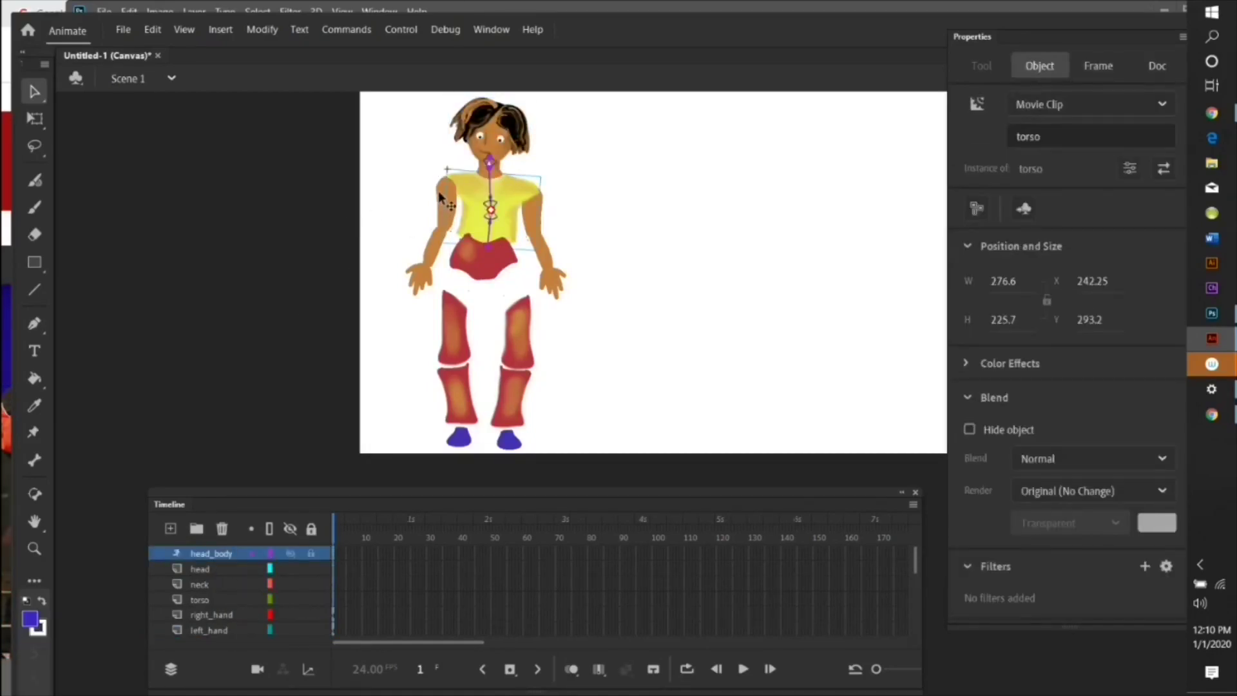
left_click(440, 195)
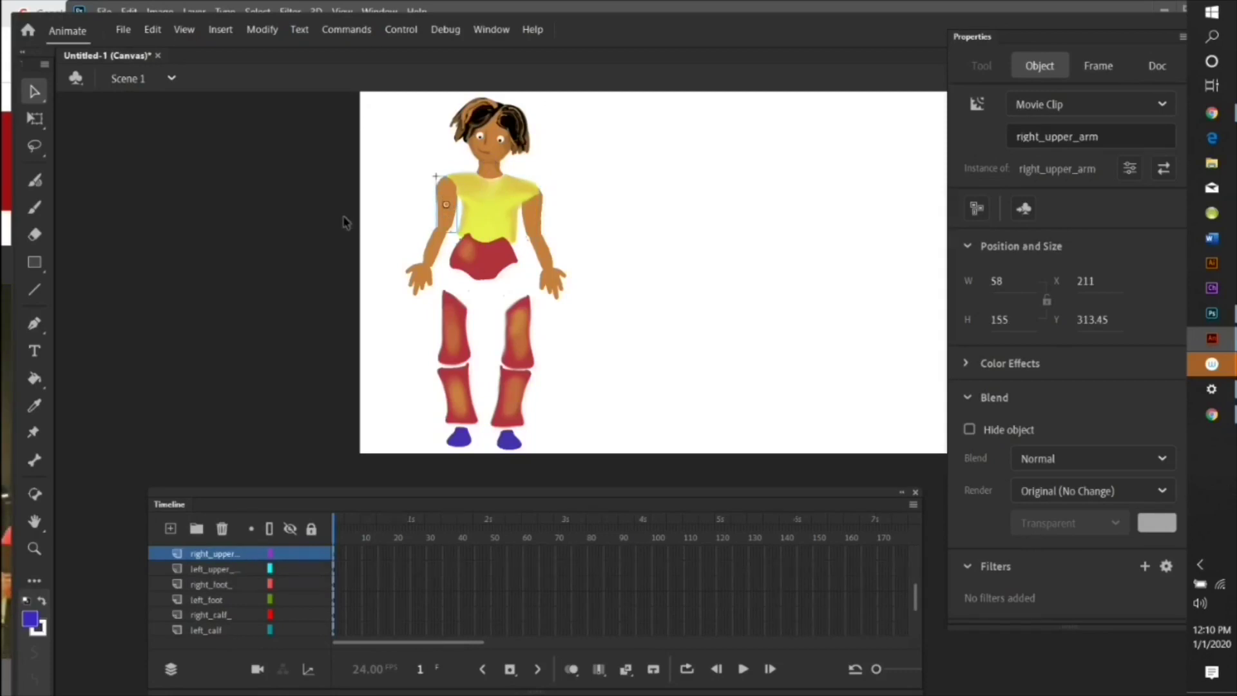
scroll(236, 575, "up", 3)
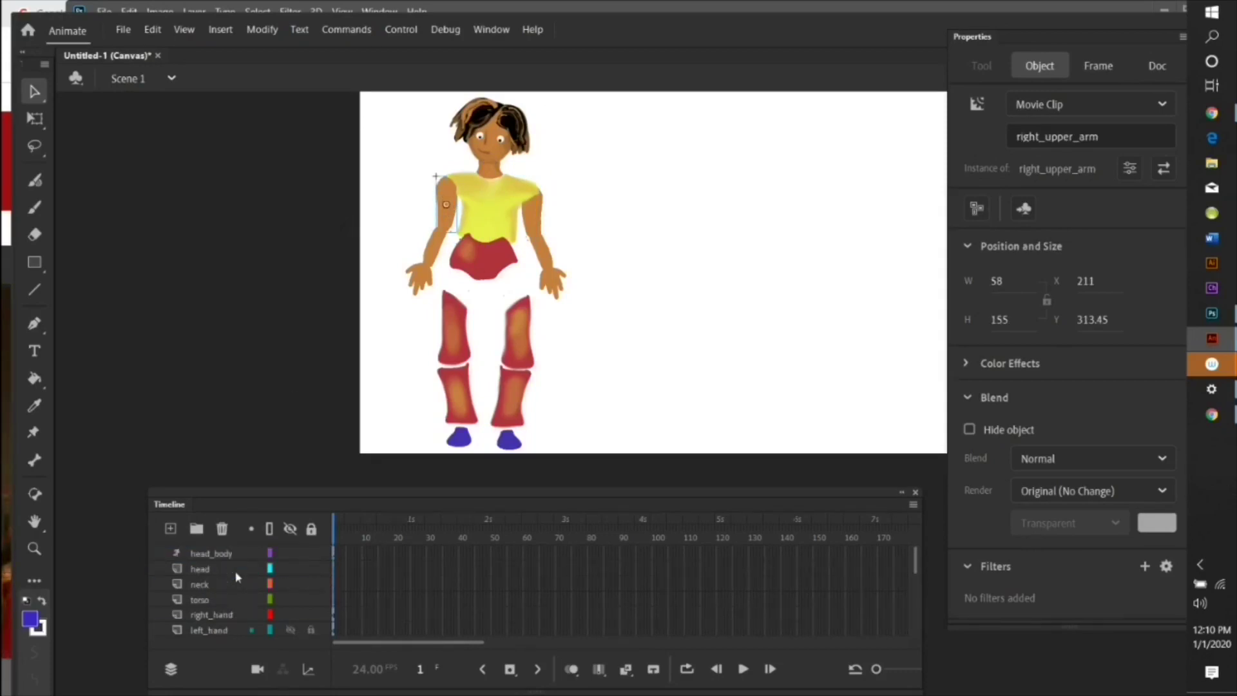
left_click(290, 553)
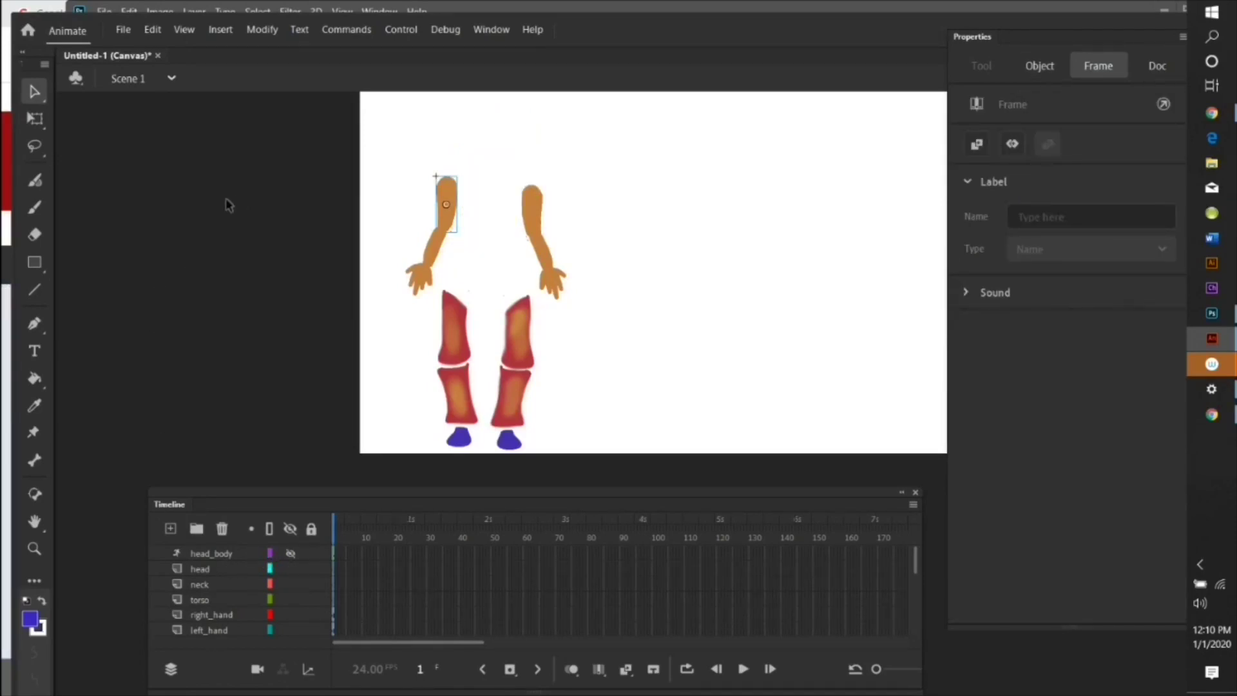
Drag the right forearm up to sit just under the right upper arm.
left_click(36, 461)
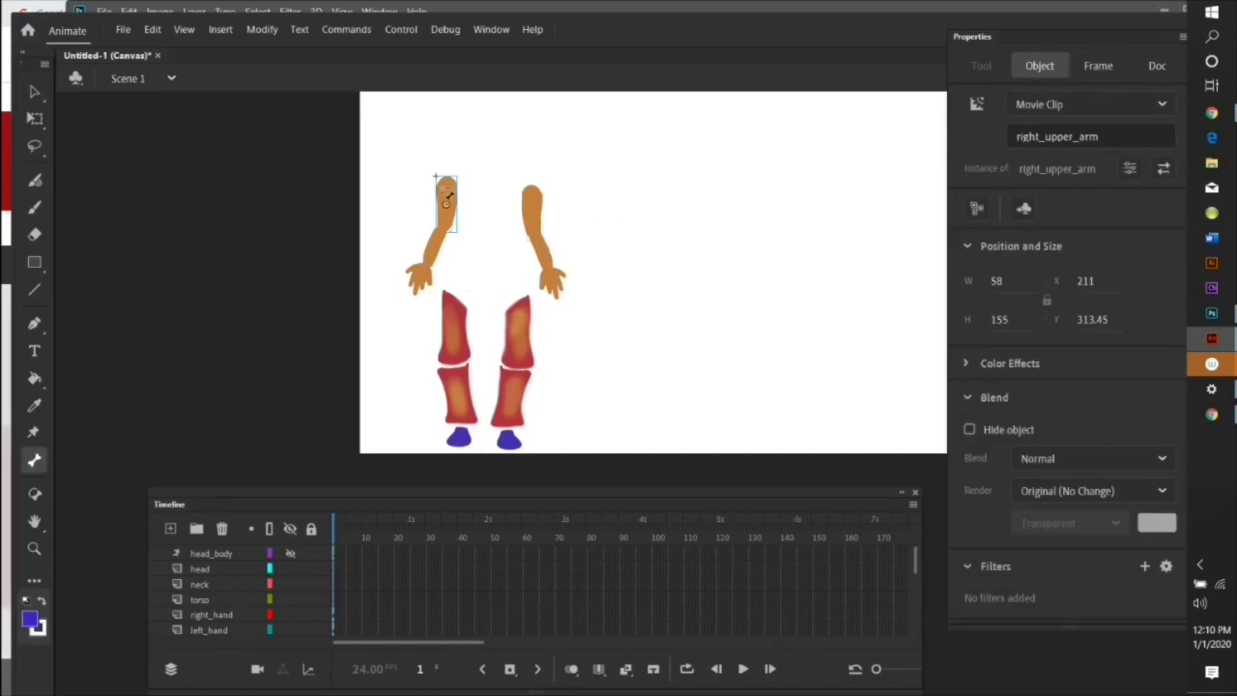
left_click(34, 91)
left_click_drag(393, 180, 419, 235)
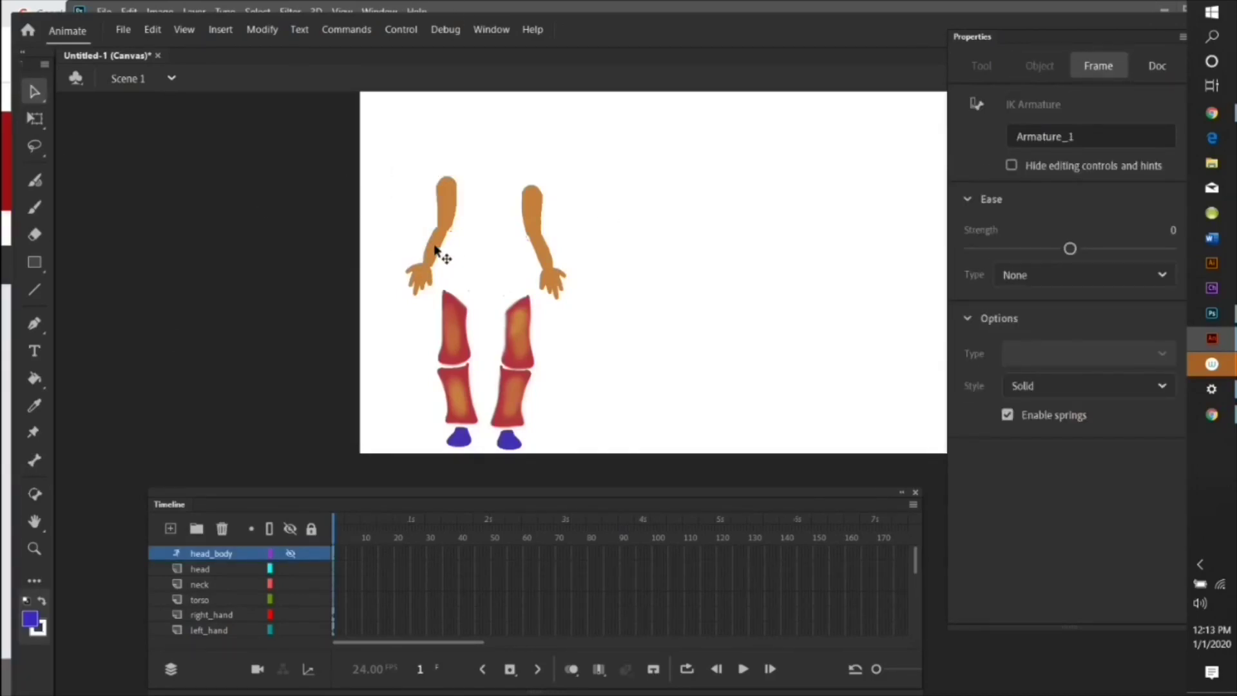
mouse_move(435, 250)
left_mouse_down()
mouse_move(441, 238)
mouse_move(419, 277)
mouse_move(441, 240)
left_mouse_up()
left_click(437, 236)
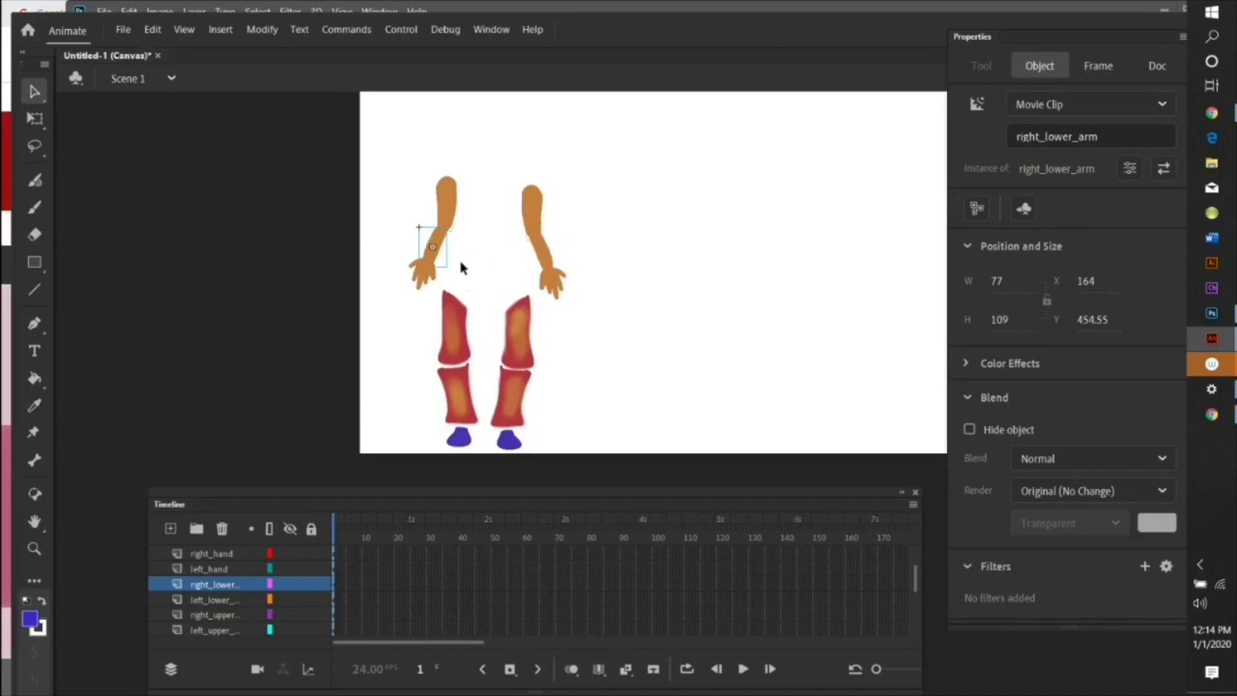
scroll(275, 578, "up", 1)
scroll(275, 578, "up", 3)
left_click(290, 554)
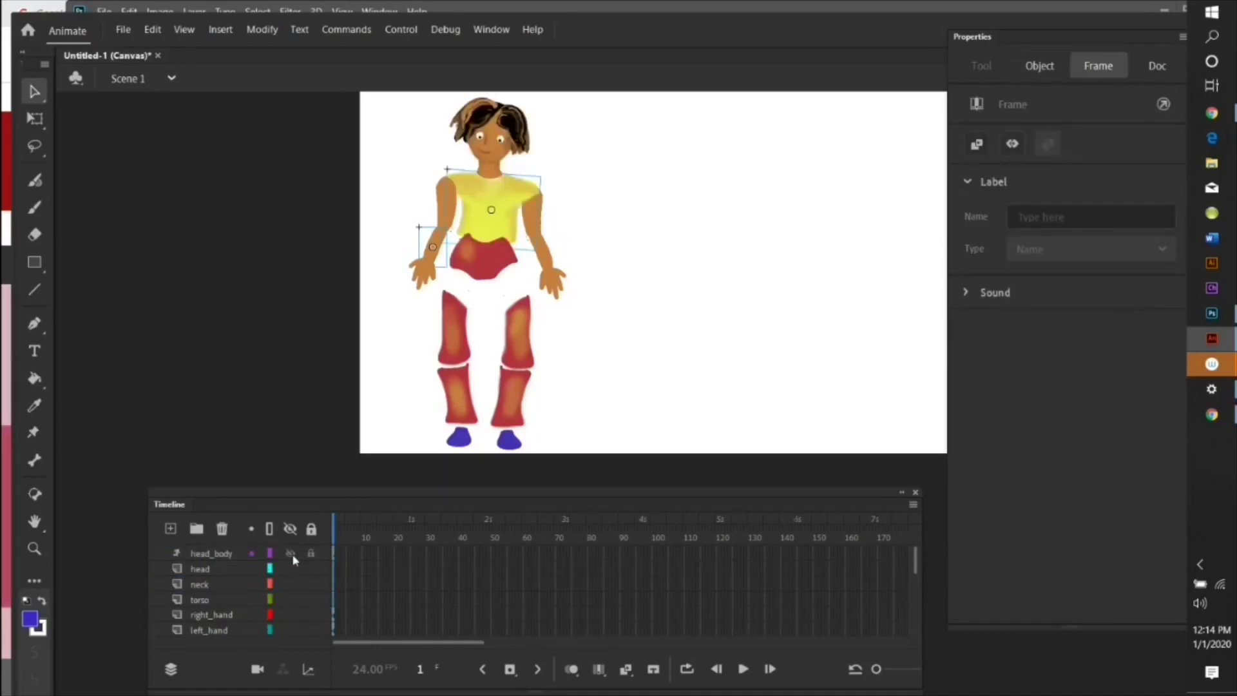
left_click(291, 553)
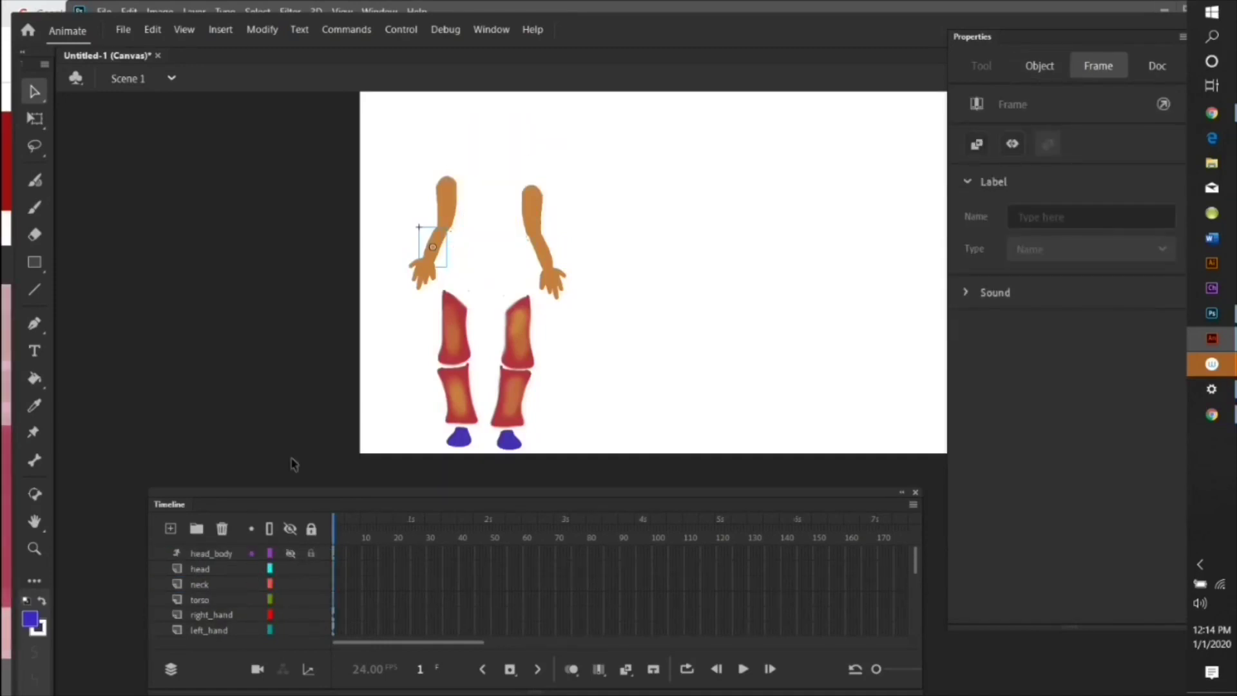
Select the right upper arm and hand and draw a bone chain from shoulder down to the hand.
left_click(444, 184, "shift")
left_click(420, 276, "shift")
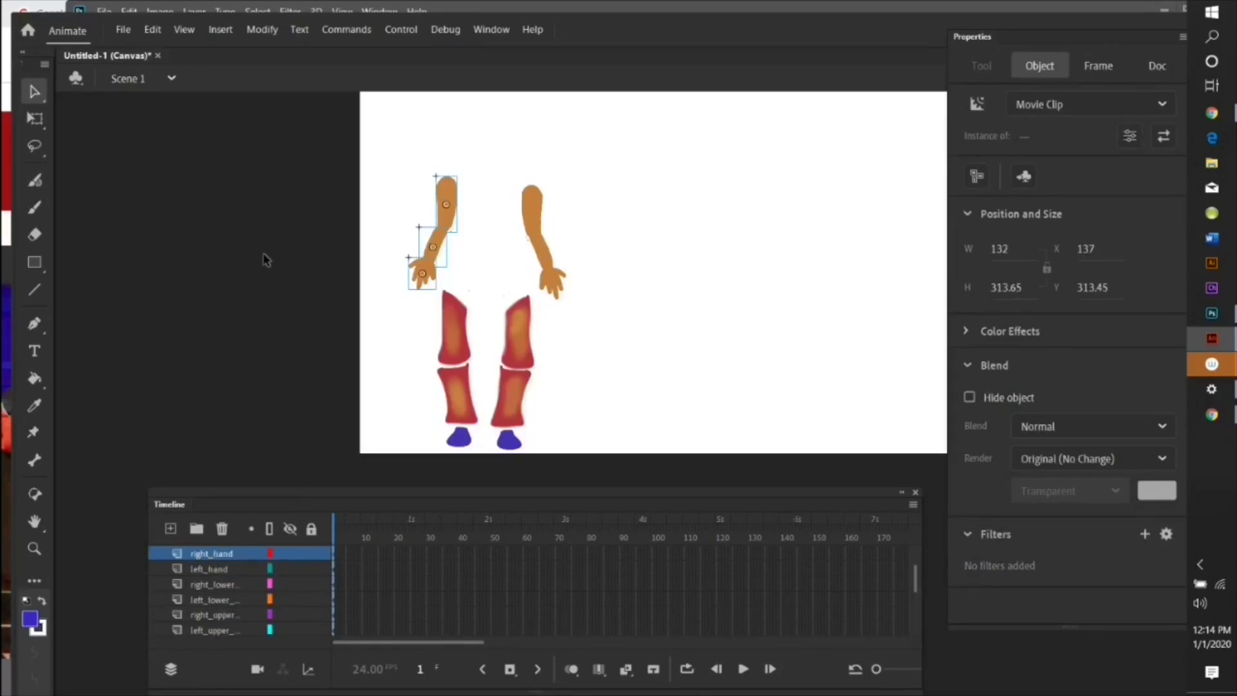
left_click(35, 460)
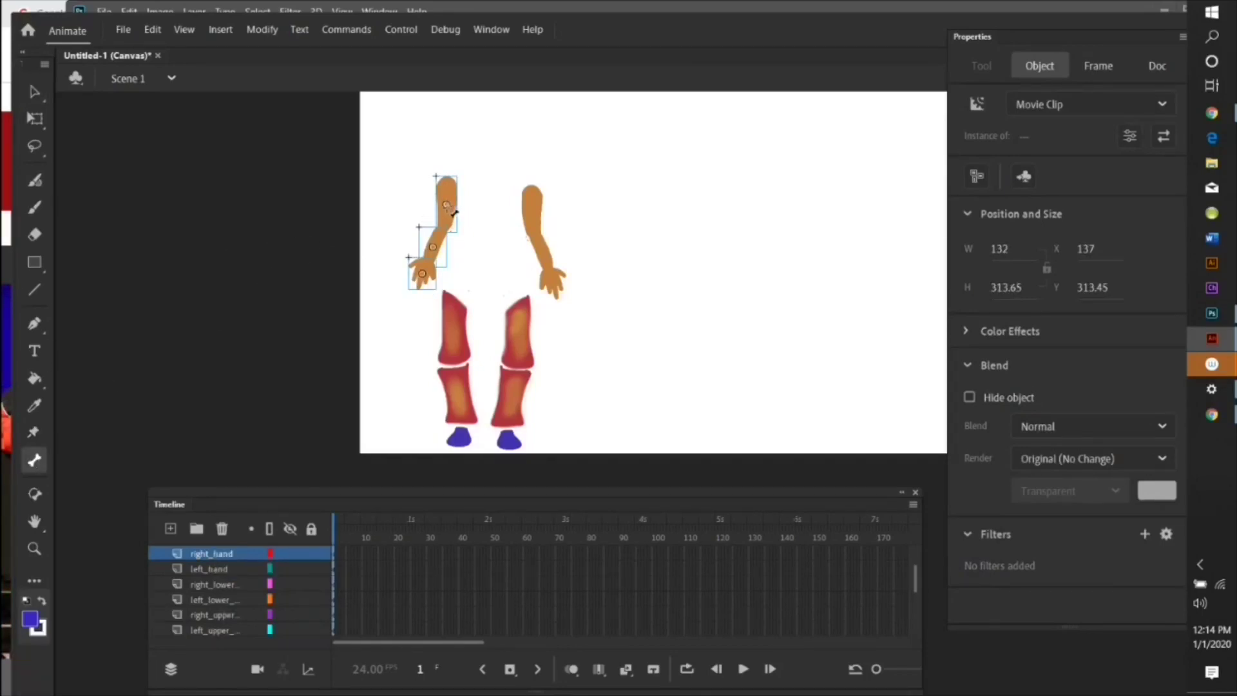
left_click_drag(446, 205, 427, 278)
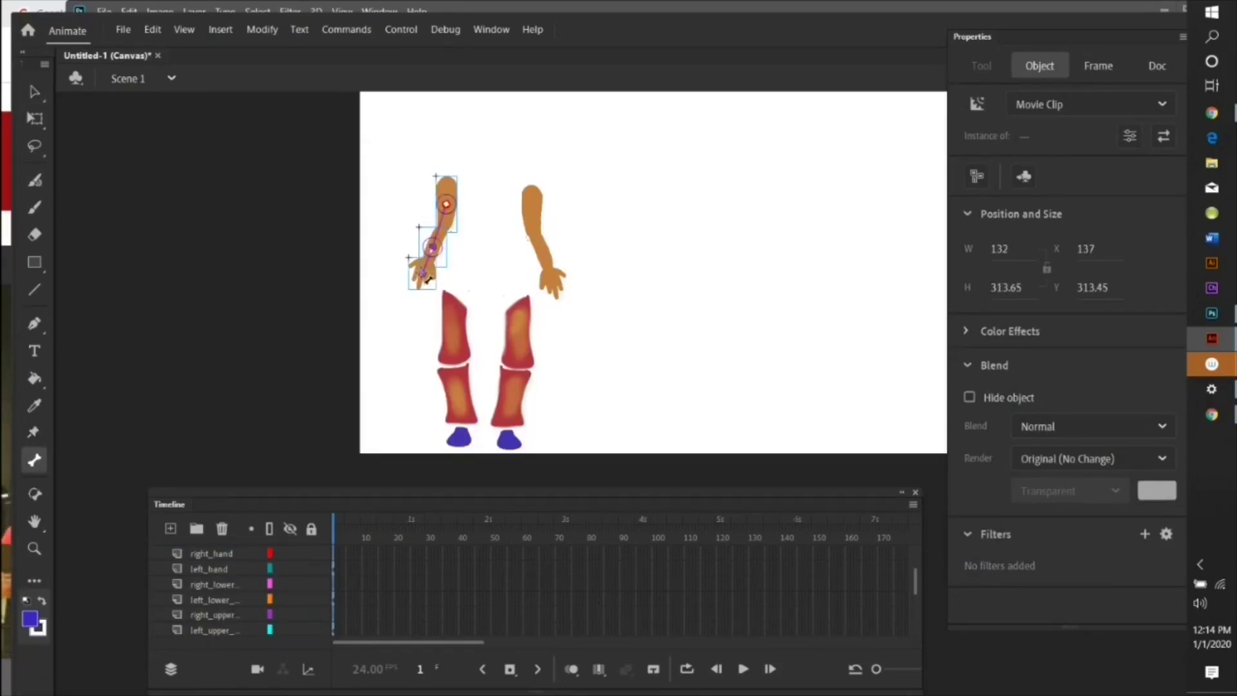
left_click(36, 116)
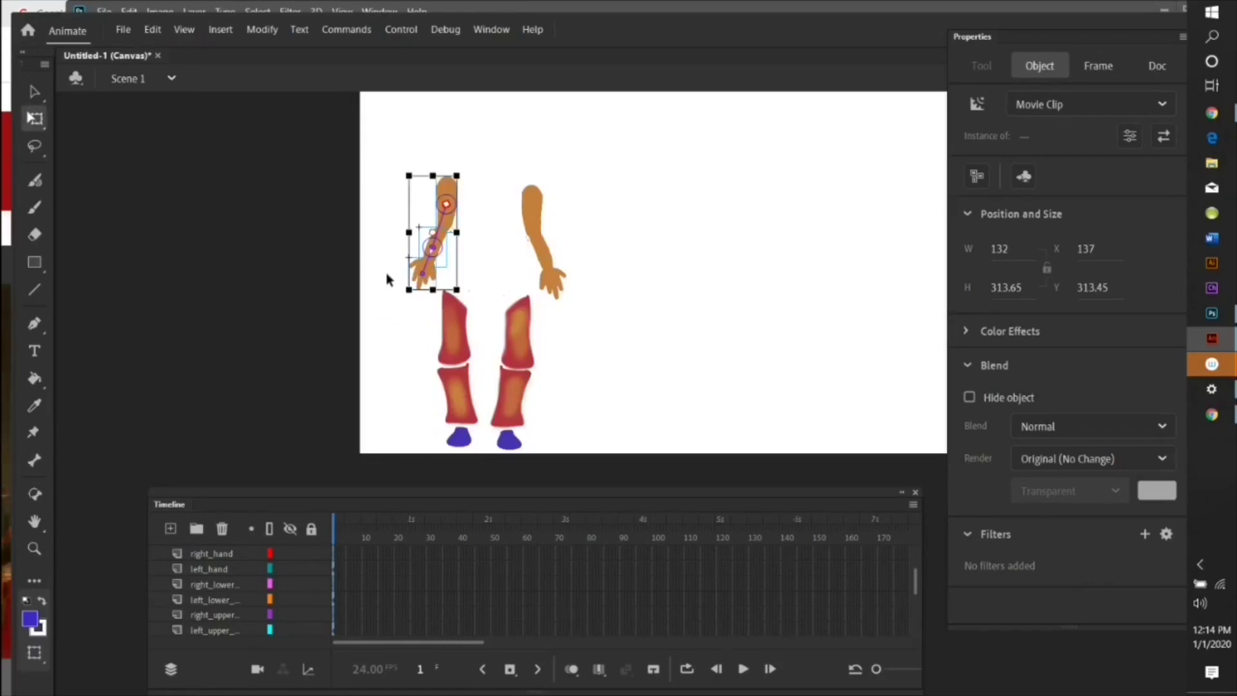
left_click(386, 276)
left_click(426, 278)
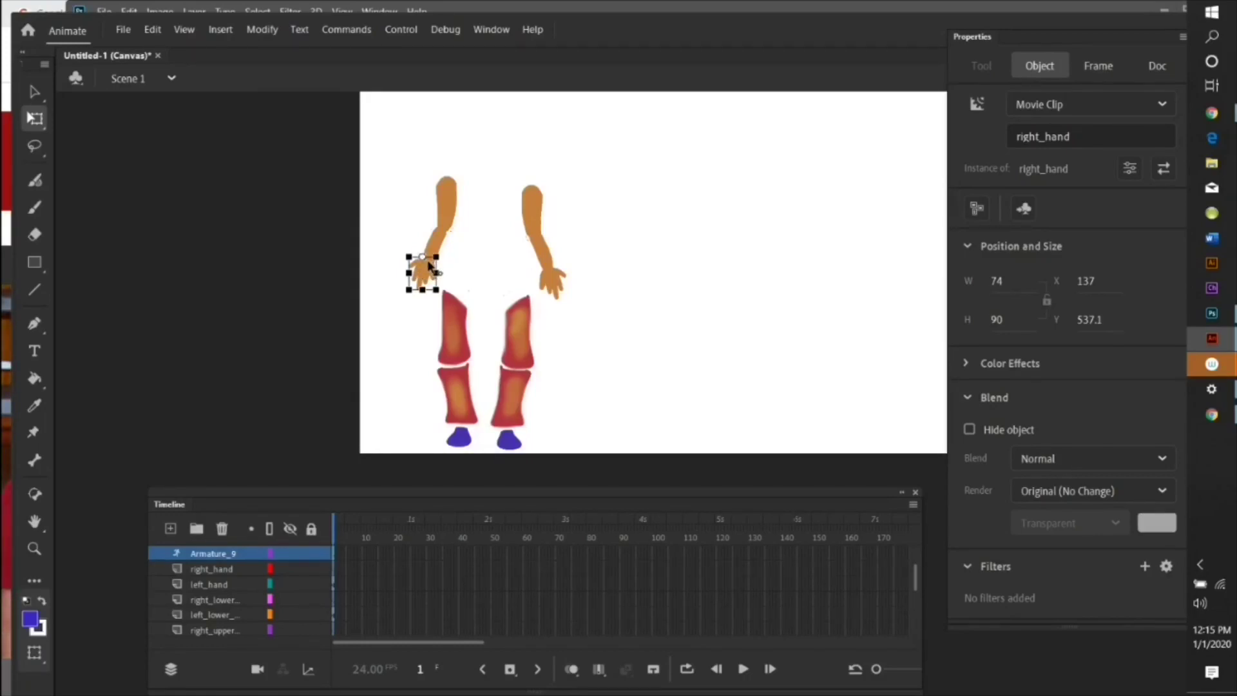
Nudge the right upper arm down so it meets the forearm.
double_click(433, 255)
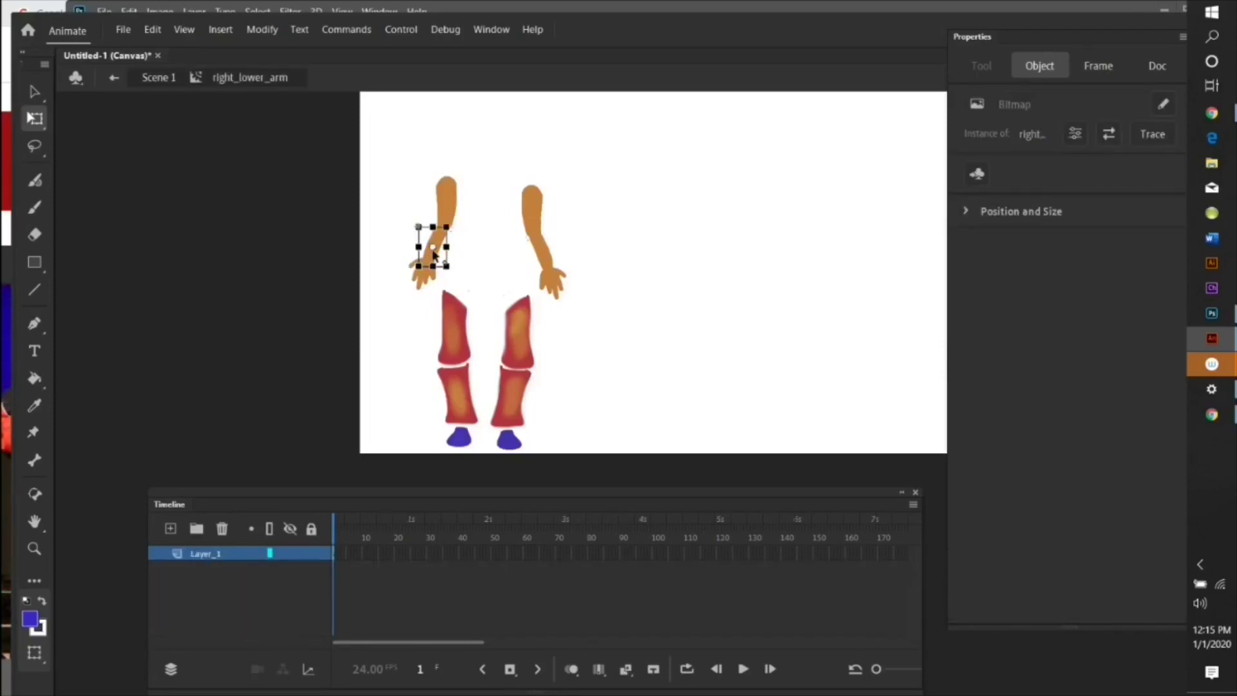
double_click(442, 194)
left_click(433, 243)
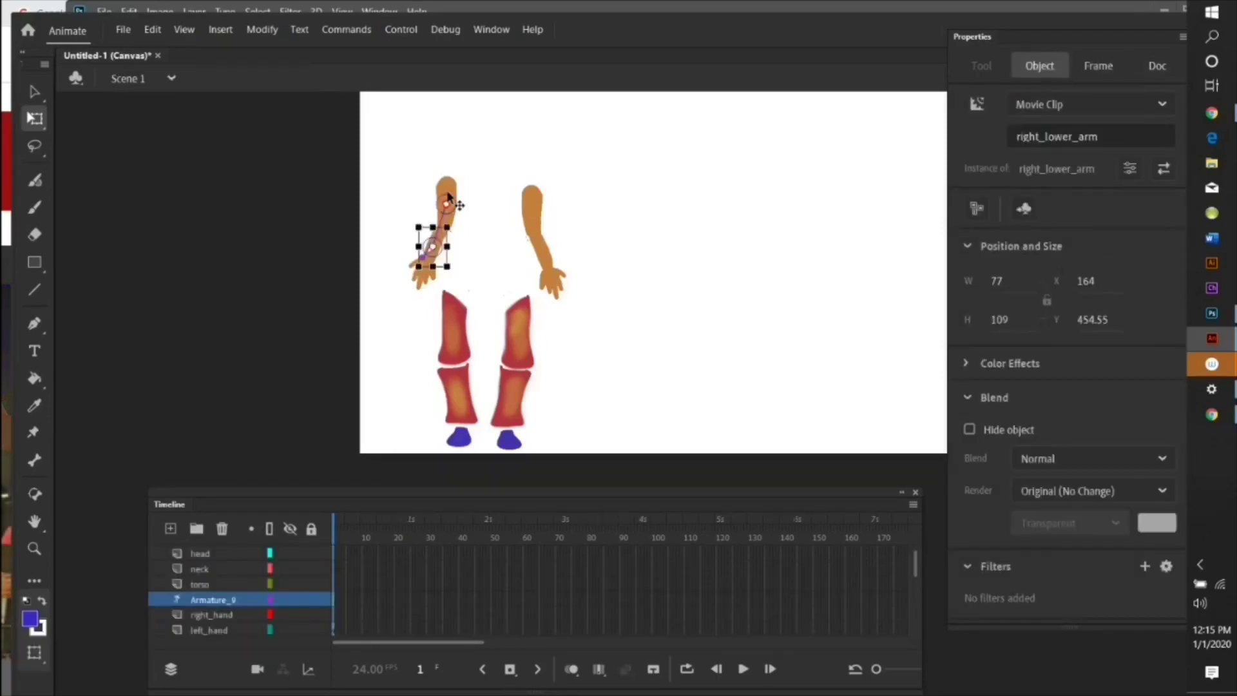
left_click(444, 196)
left_click_drag(449, 203, 445, 208)
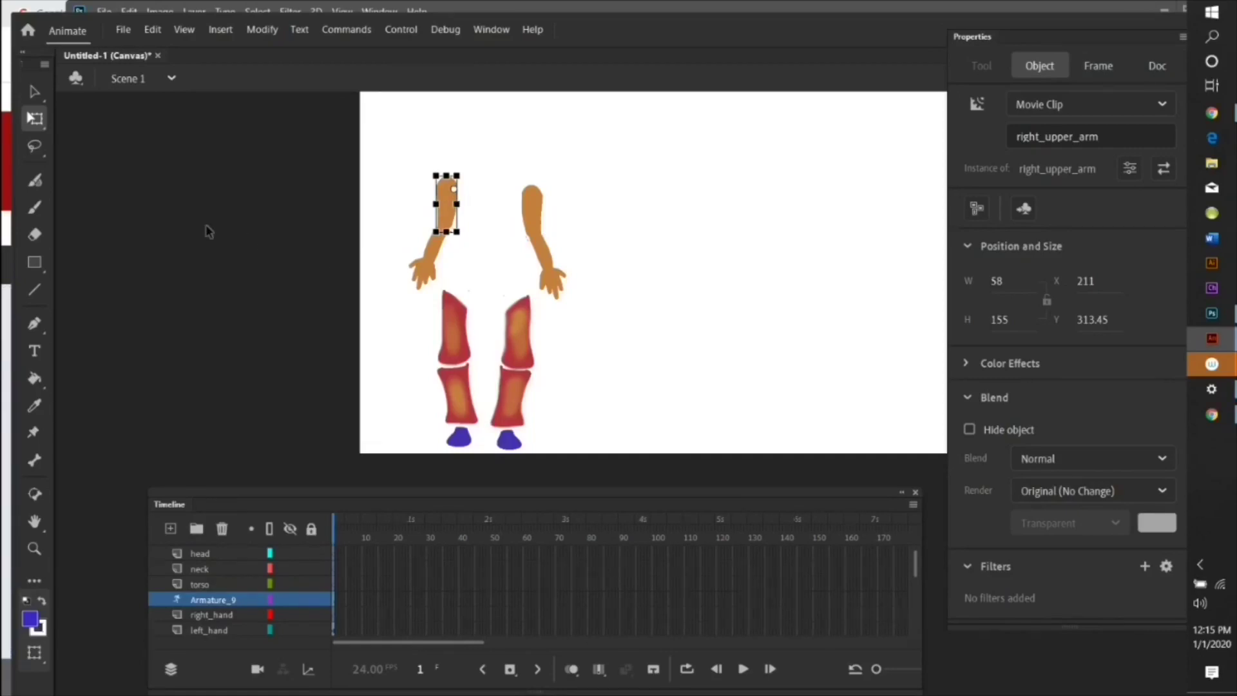
left_click(35, 93)
left_click(199, 171)
left_click(446, 193)
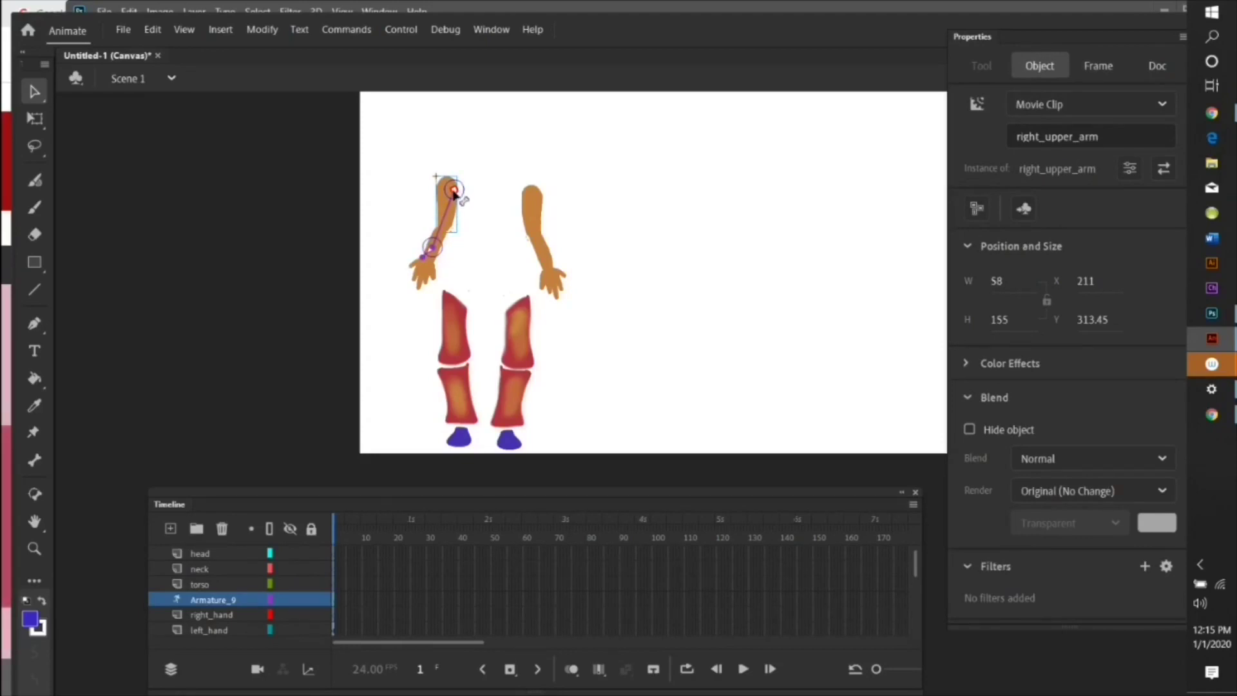
Constrain the upper-arm bone and the wrist bone rotations to -45° / 45°.
left_click(454, 195)
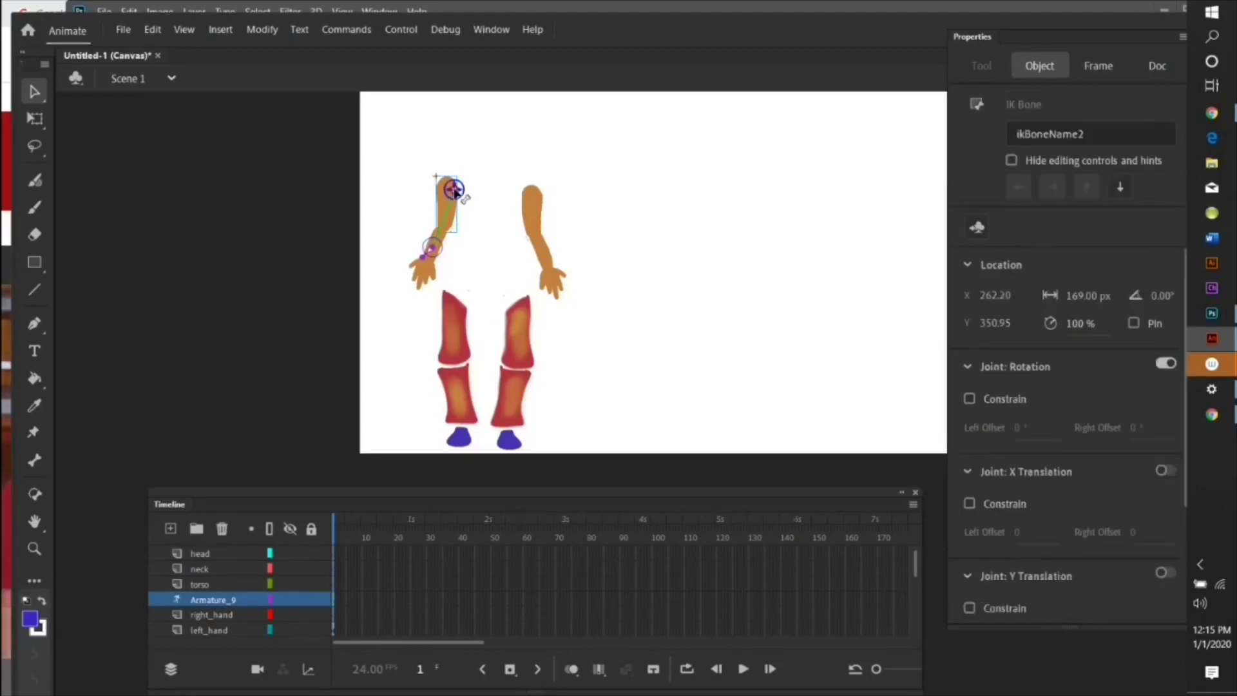
left_click(969, 398)
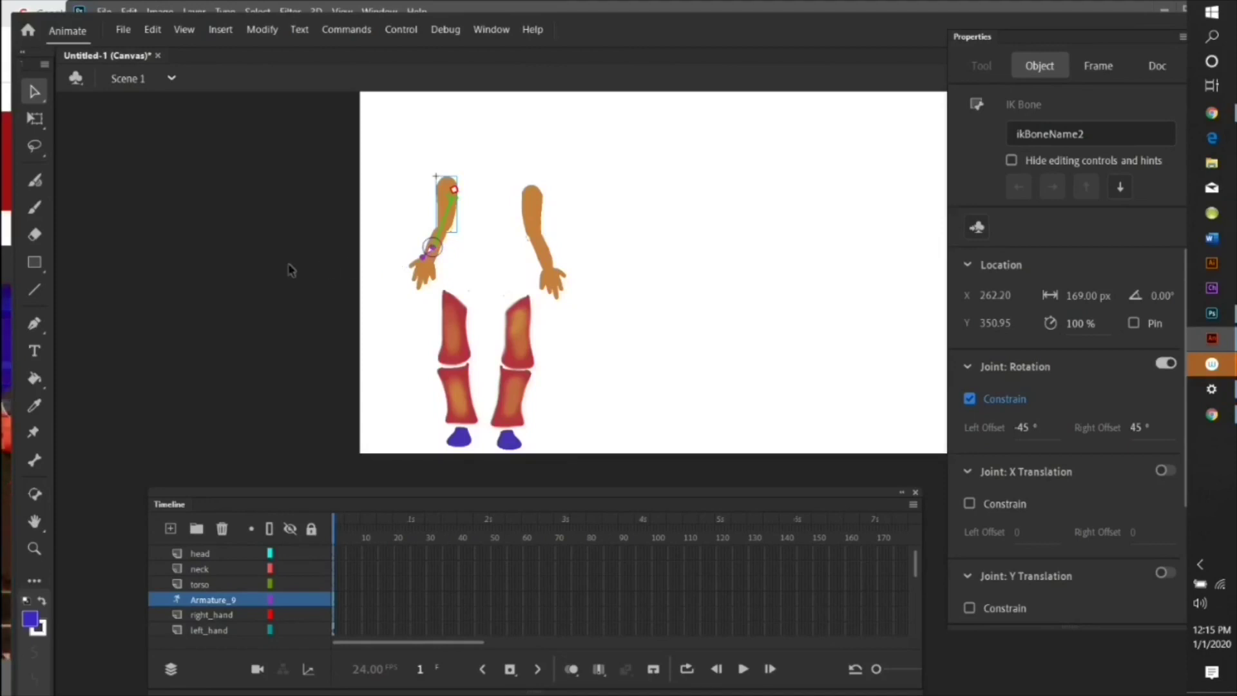
left_click(411, 261)
left_click(440, 245)
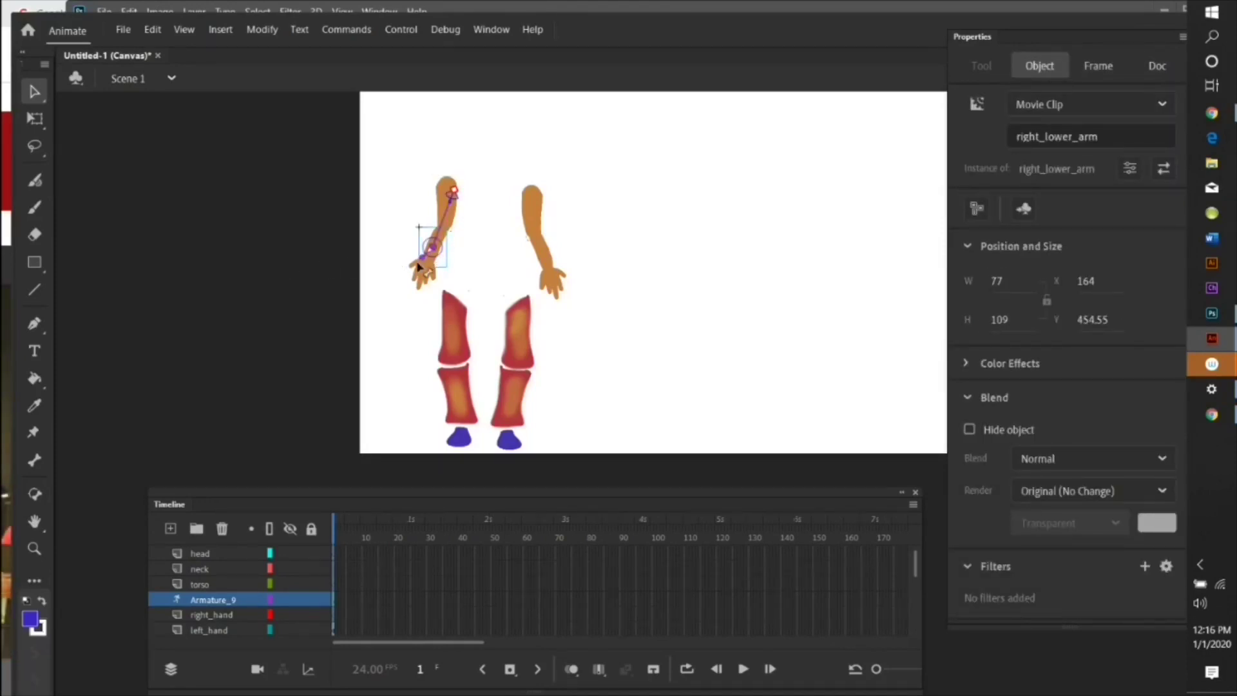
left_click(429, 251)
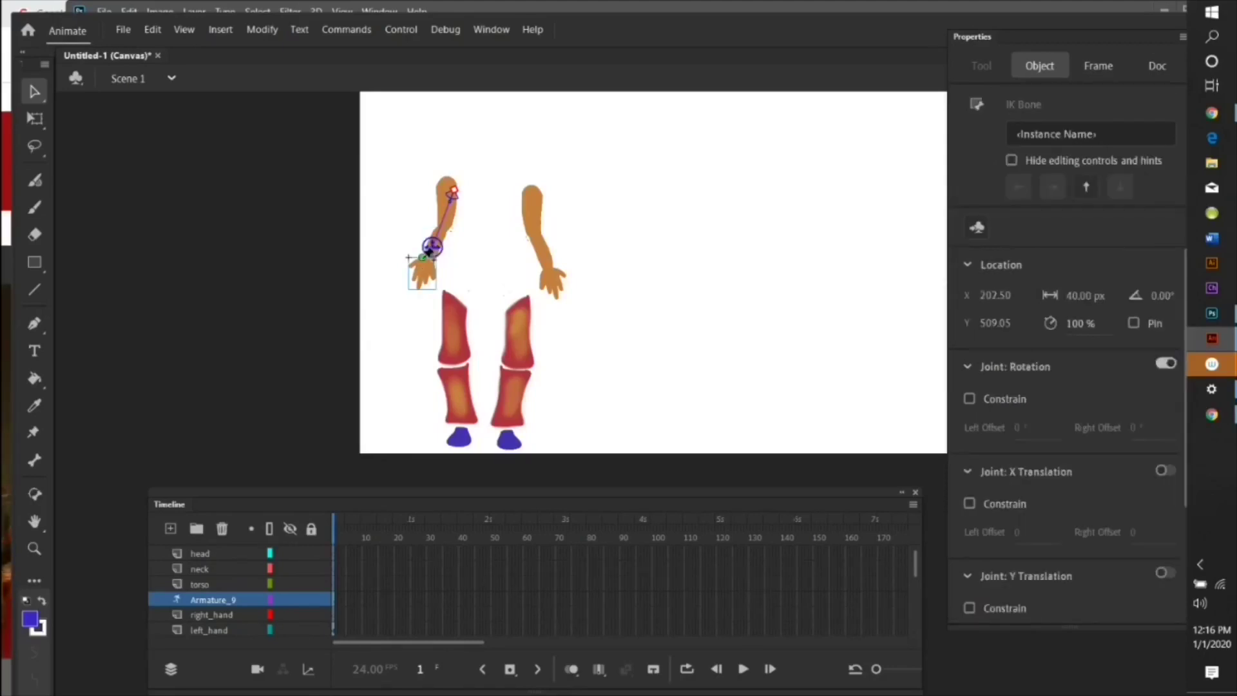
left_click(968, 399)
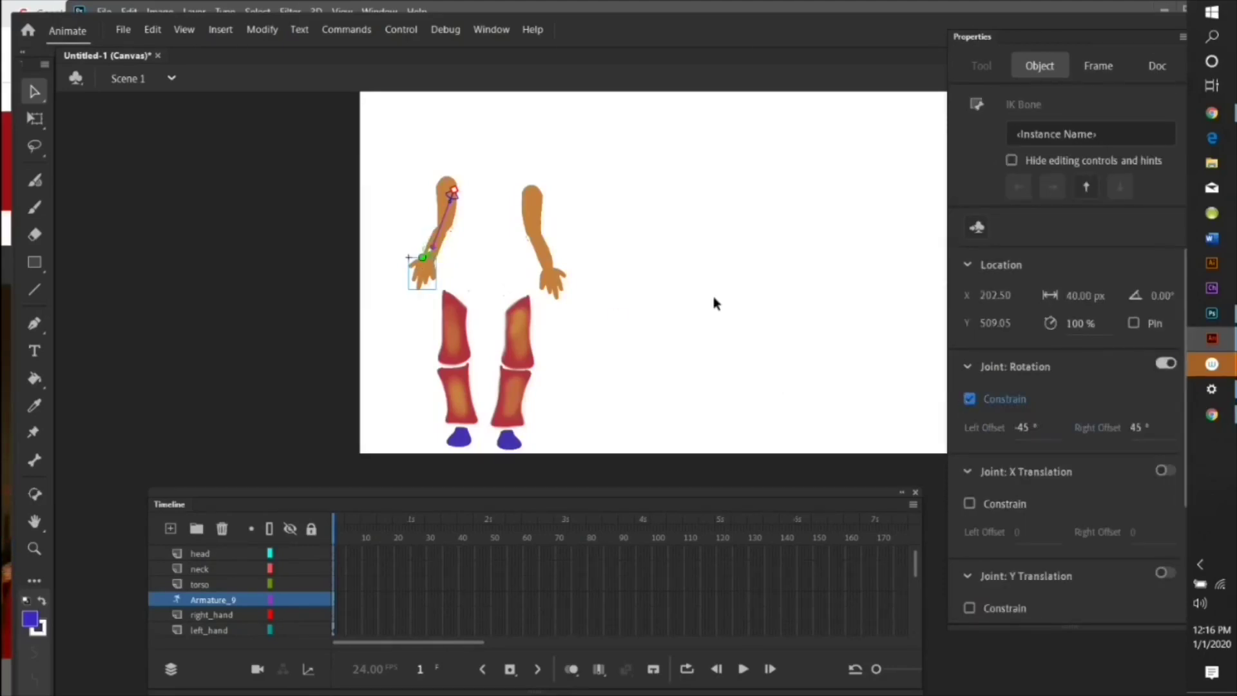
left_click(219, 206)
Test-pose the right arm's bone chain, then let the forearm and hand hang straight down.
left_click_drag(428, 277, 471, 221)
left_click_drag(487, 273, 423, 288)
left_click_drag(455, 239, 419, 265)
left_click(34, 120)
left_click(281, 208)
left_click(35, 91)
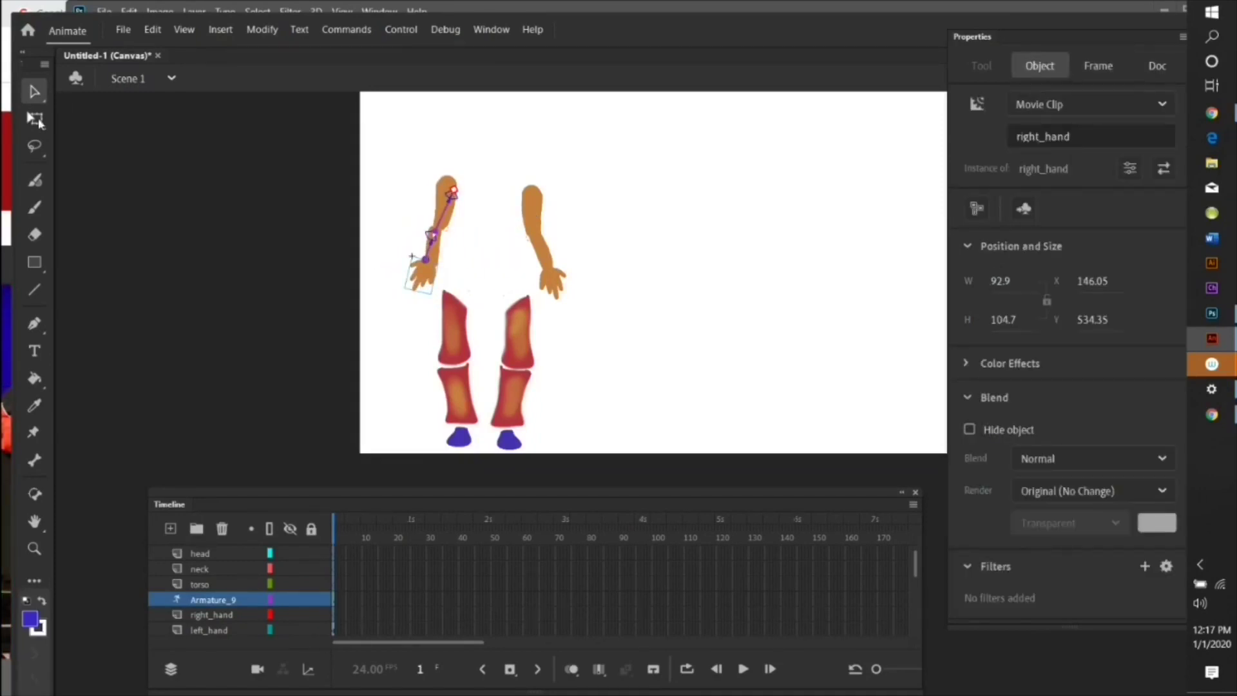
With Free Transform, realign the right hand and lower arm so they meet at the wrist.
key("q")
left_click(429, 245)
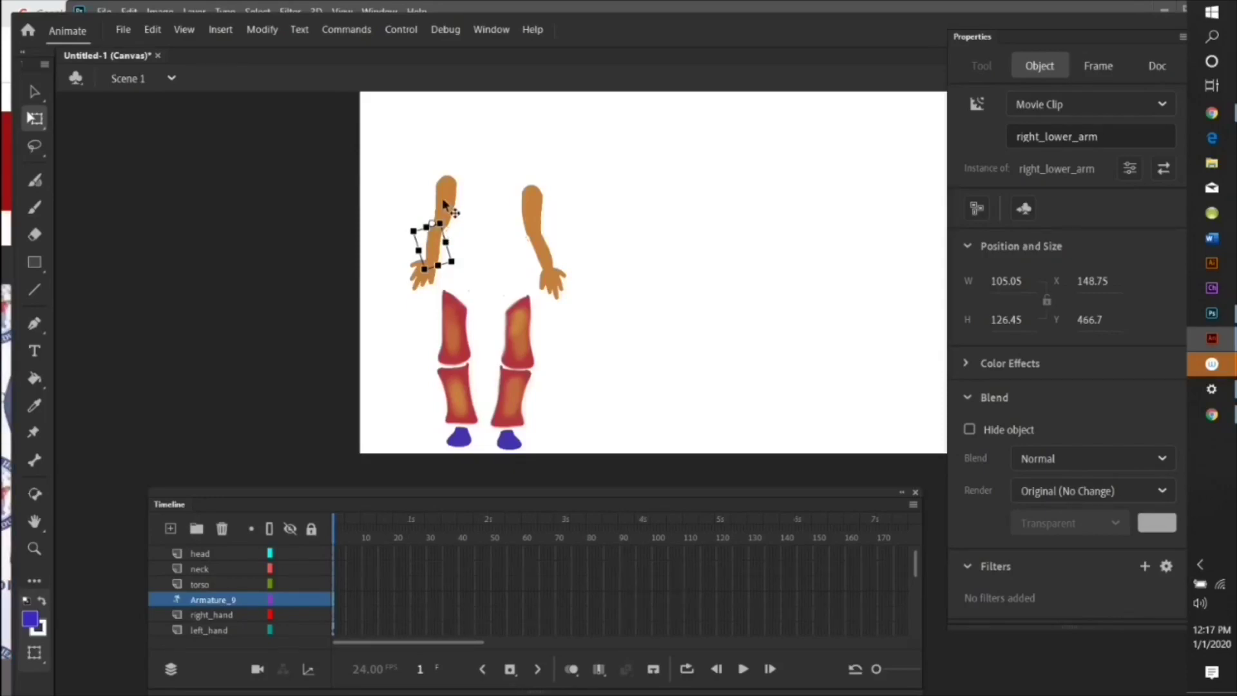
left_click(280, 232)
left_click_drag(420, 281, 422, 277)
left_click(444, 199)
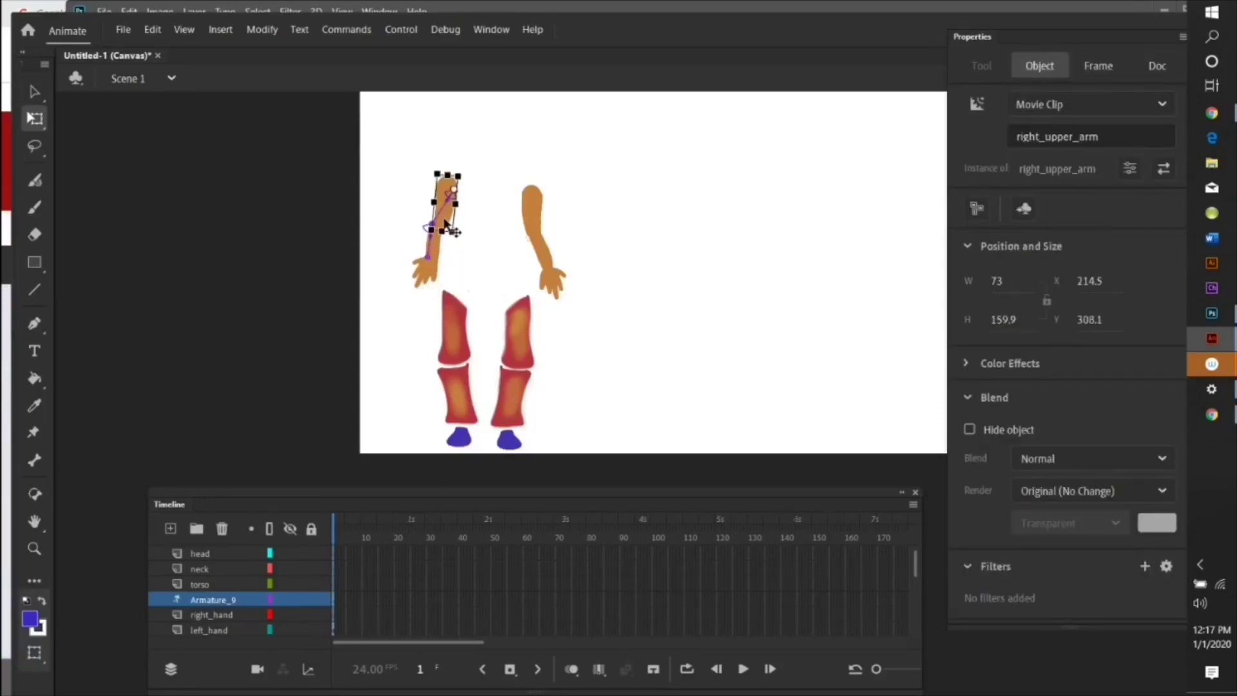
left_click(442, 222)
left_click_drag(441, 223, 444, 228)
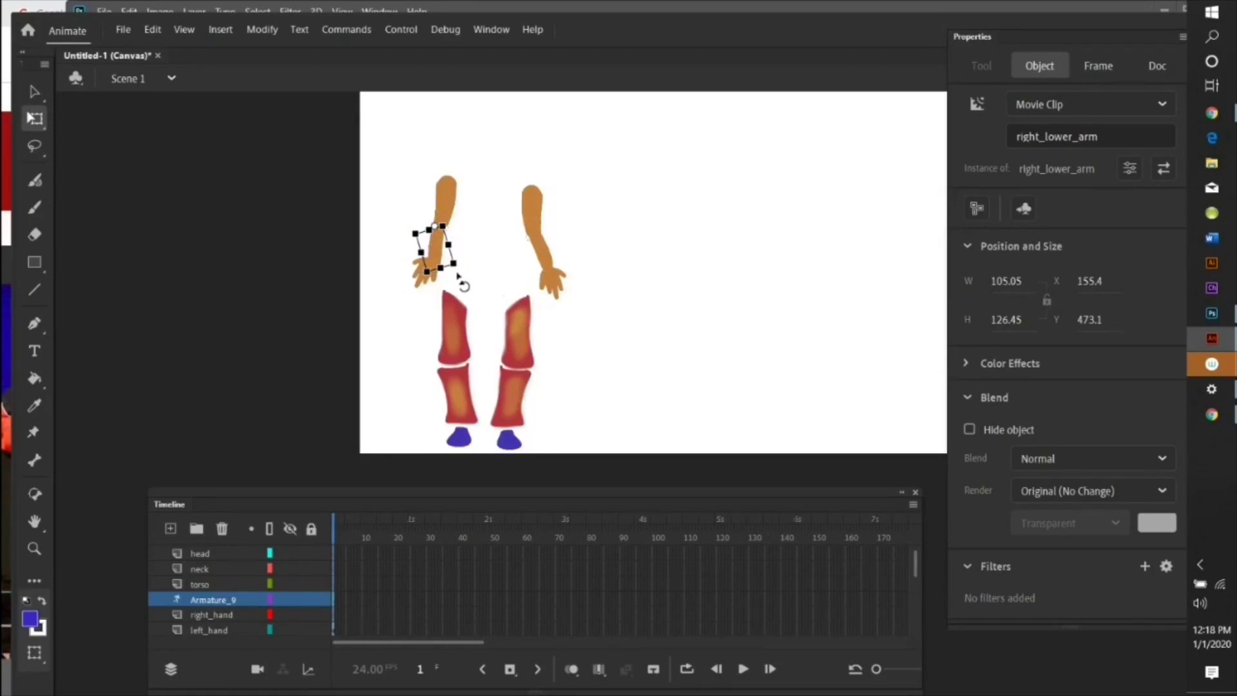
key("ctrl+z")
left_click_drag(456, 274, 420, 270)
left_click(425, 271)
left_click(430, 246)
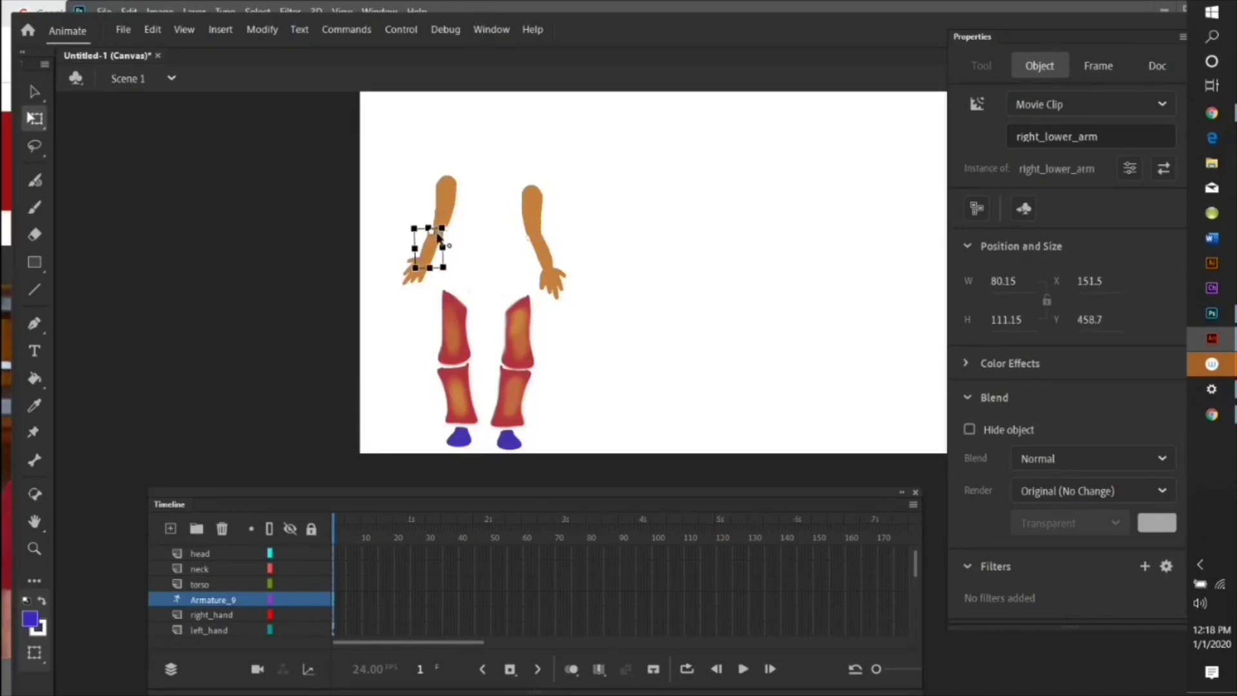
left_click(477, 234)
Test-bend the right arm by its hand and nudge the upper arm and forearm into line.
left_click(34, 92)
left_click_drag(415, 277, 443, 224)
left_click(31, 117)
left_click(435, 238)
left_click(445, 224)
left_click(434, 236)
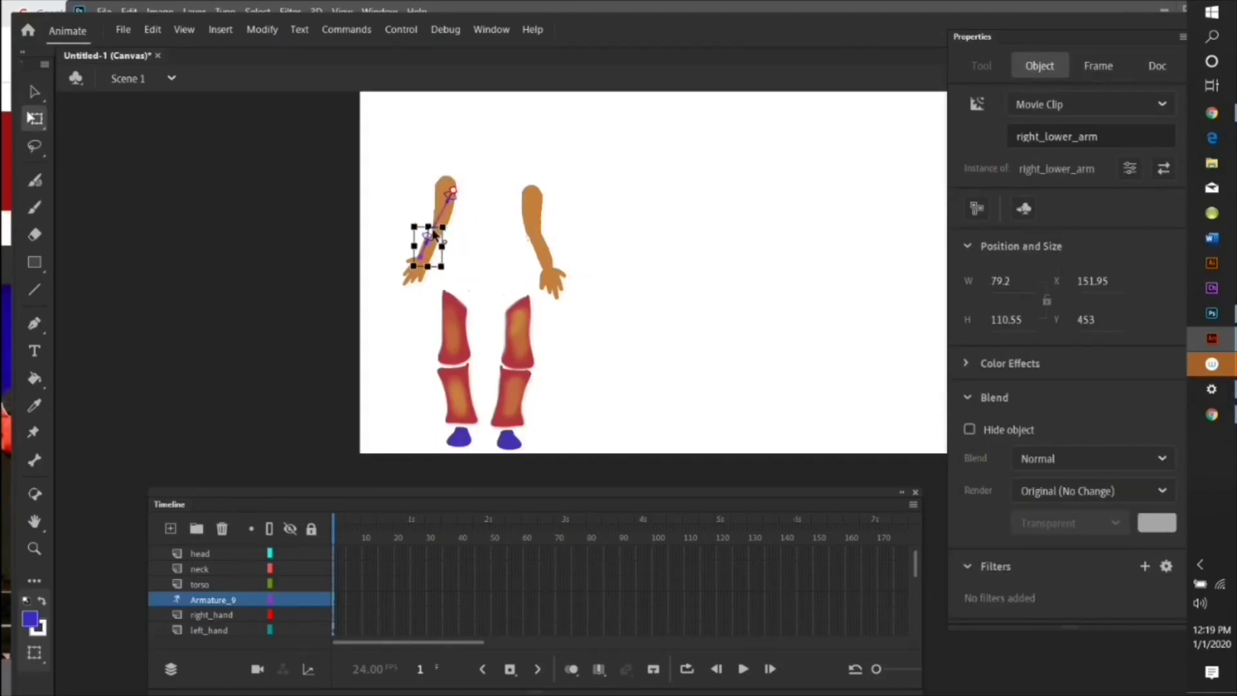
key("v")
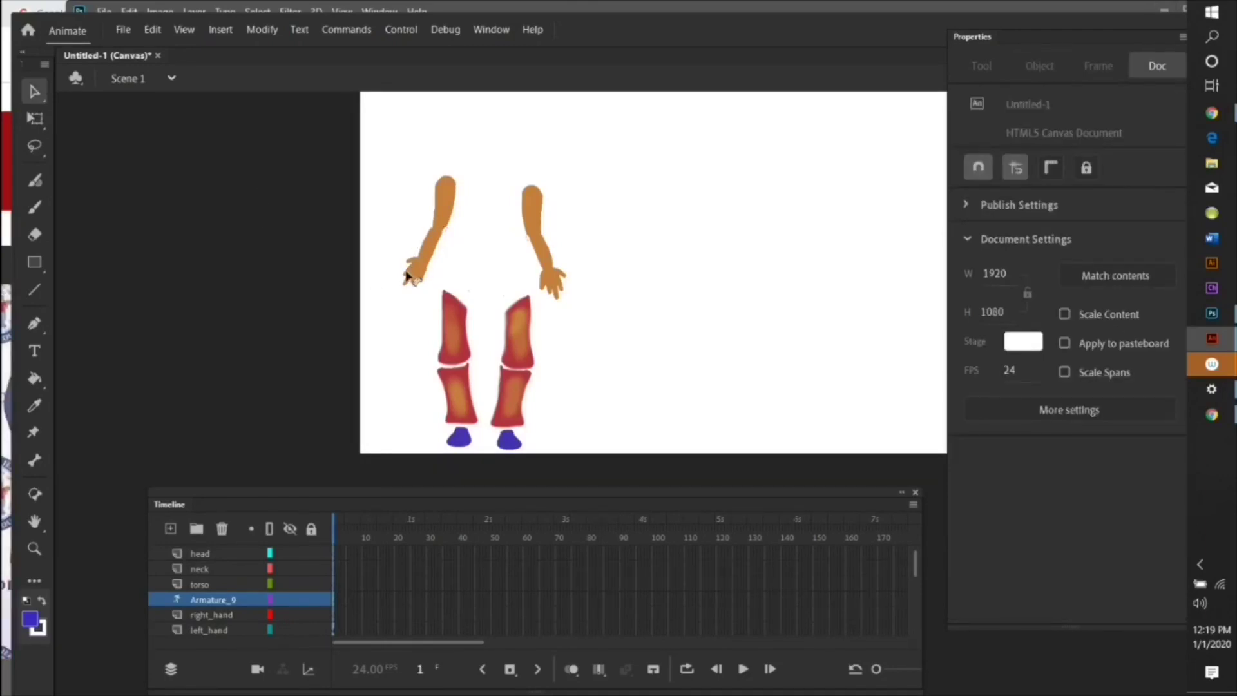
left_click_drag(408, 270, 442, 258)
left_click(442, 252)
left_click(35, 119)
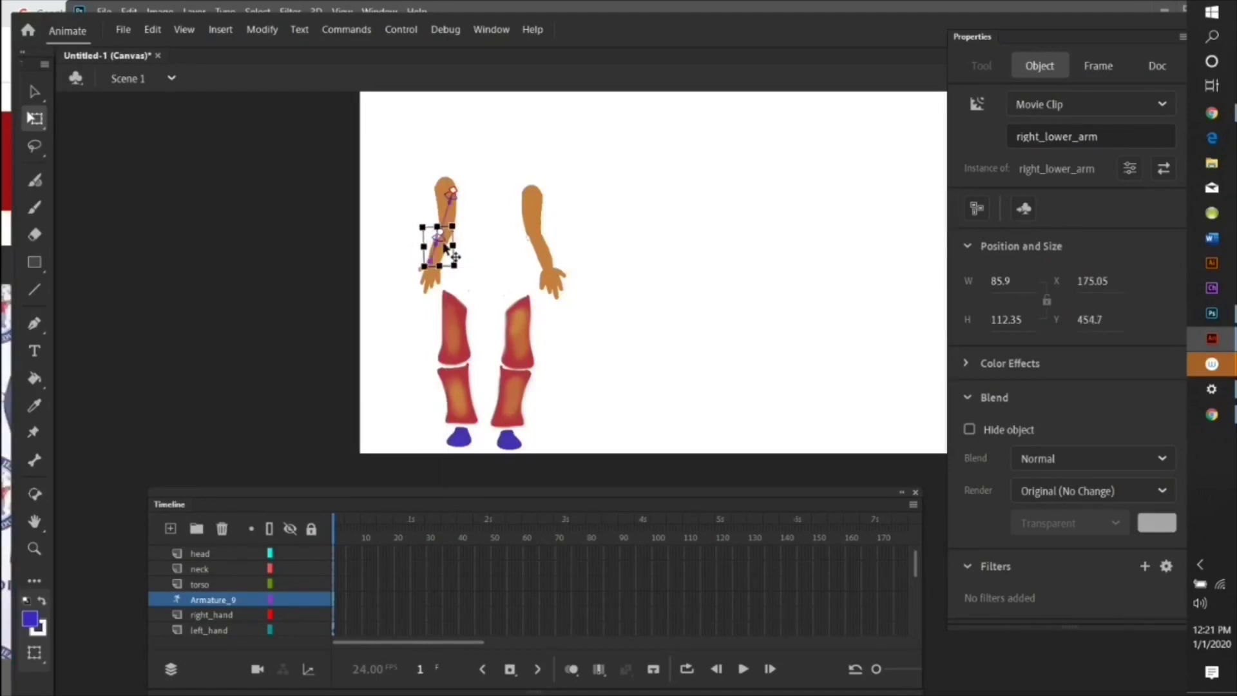
Set the stage magnification to 60% and rearrange the timeline and document windows.
left_click_drag(1075, 23, 583, 52)
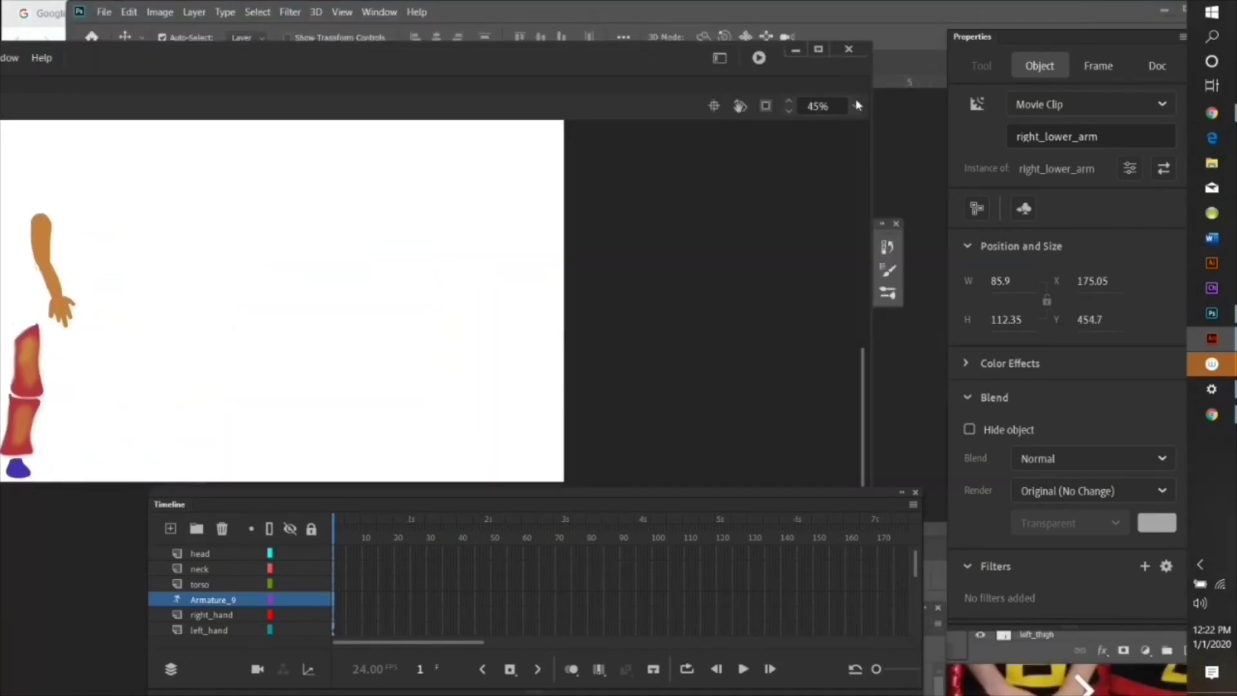
left_click(825, 106)
type("60")
key("Return")
left_click_drag(863, 326, 1048, 241)
left_click(847, 533)
left_click_drag(445, 58, 656, 29)
left_click_drag(275, 65, 275, 54)
left_click_drag(588, 237, 754, 523)
scroll(490, 271, "up", 4)
left_click_drag(351, 52, 700, 18)
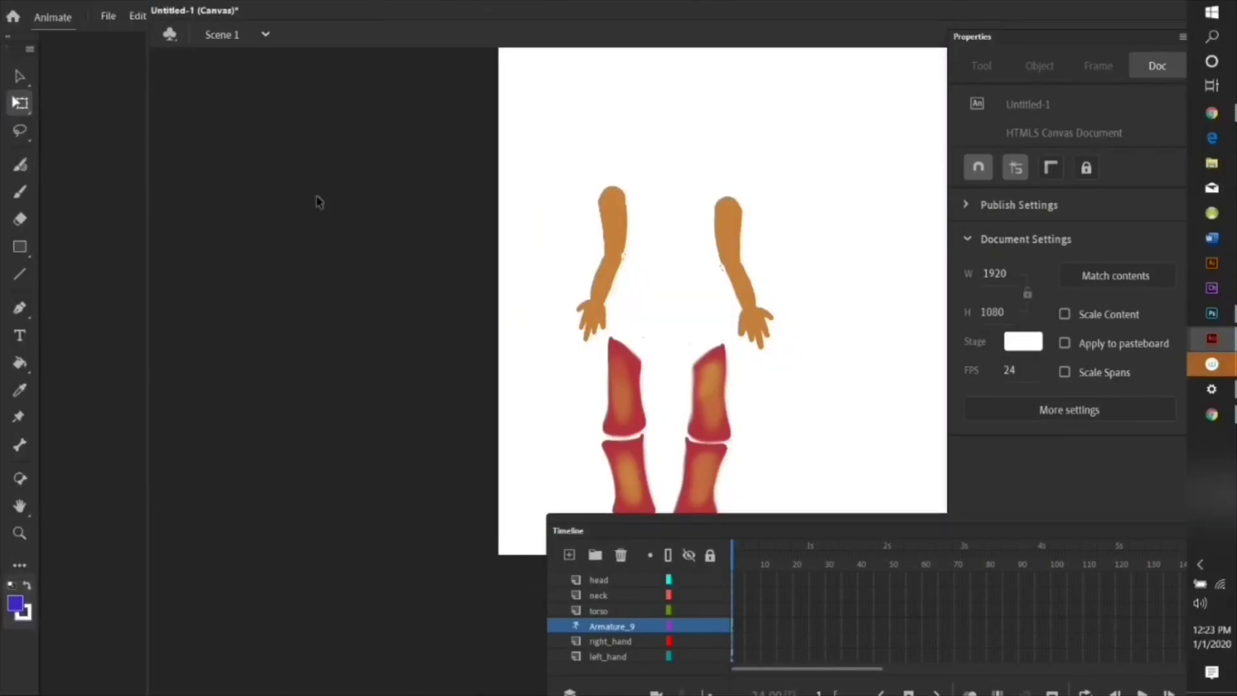
Inspect the right_hand symbol, return to the scene, and test-bend the right arm by the hand.
left_click(606, 278)
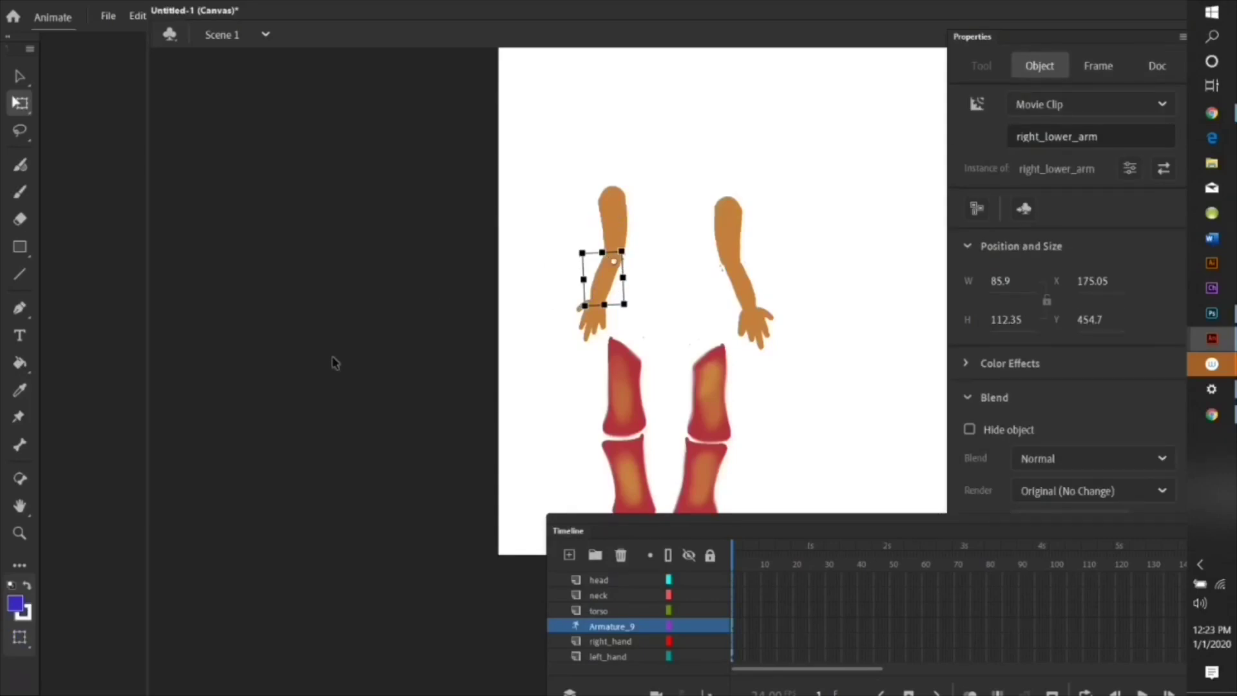
double_click(592, 313)
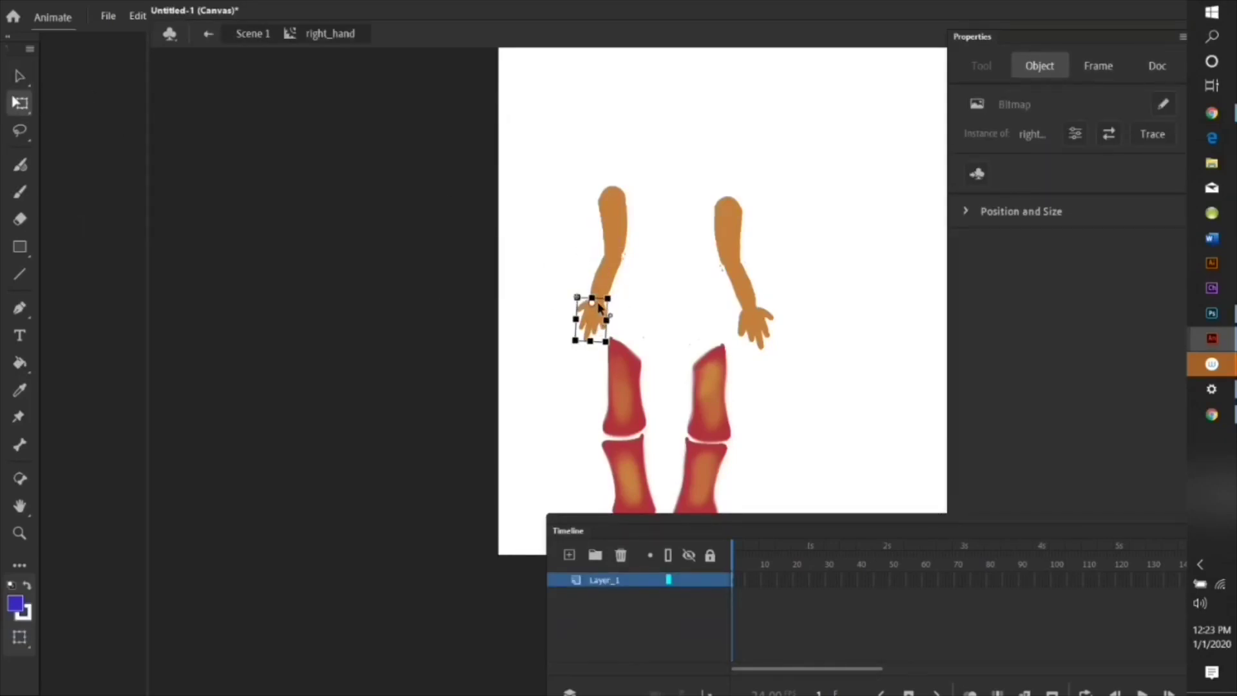
key("m")
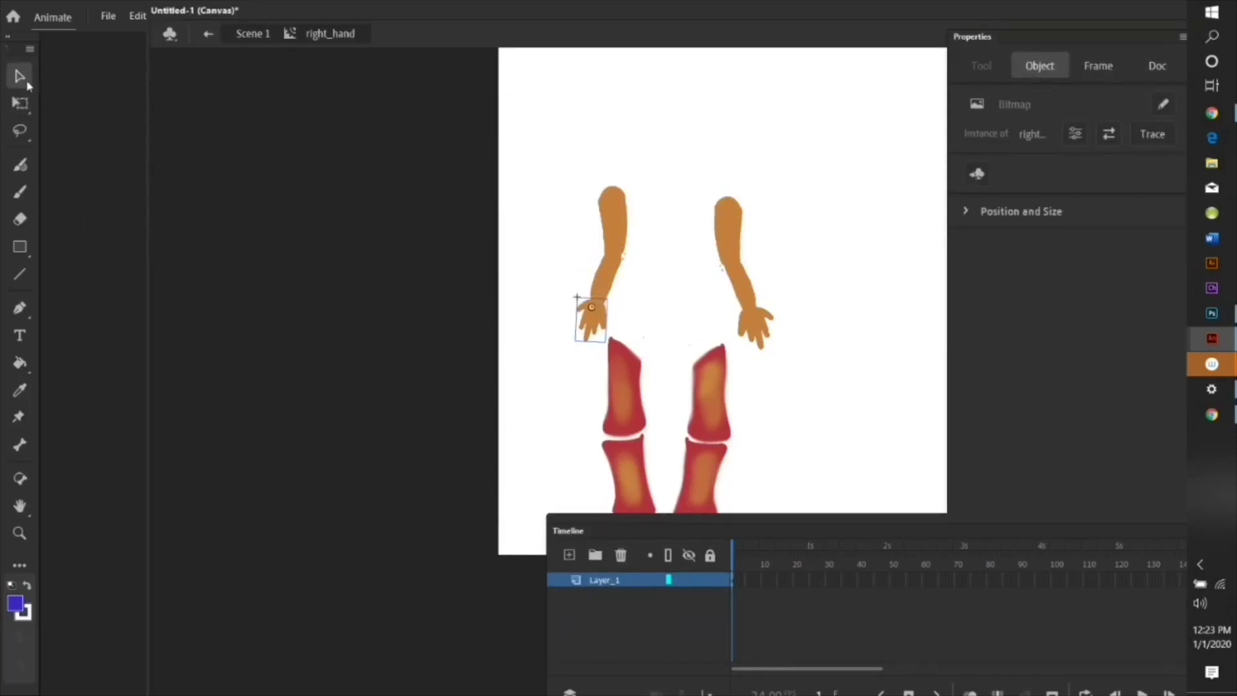
left_click(208, 34)
key("q")
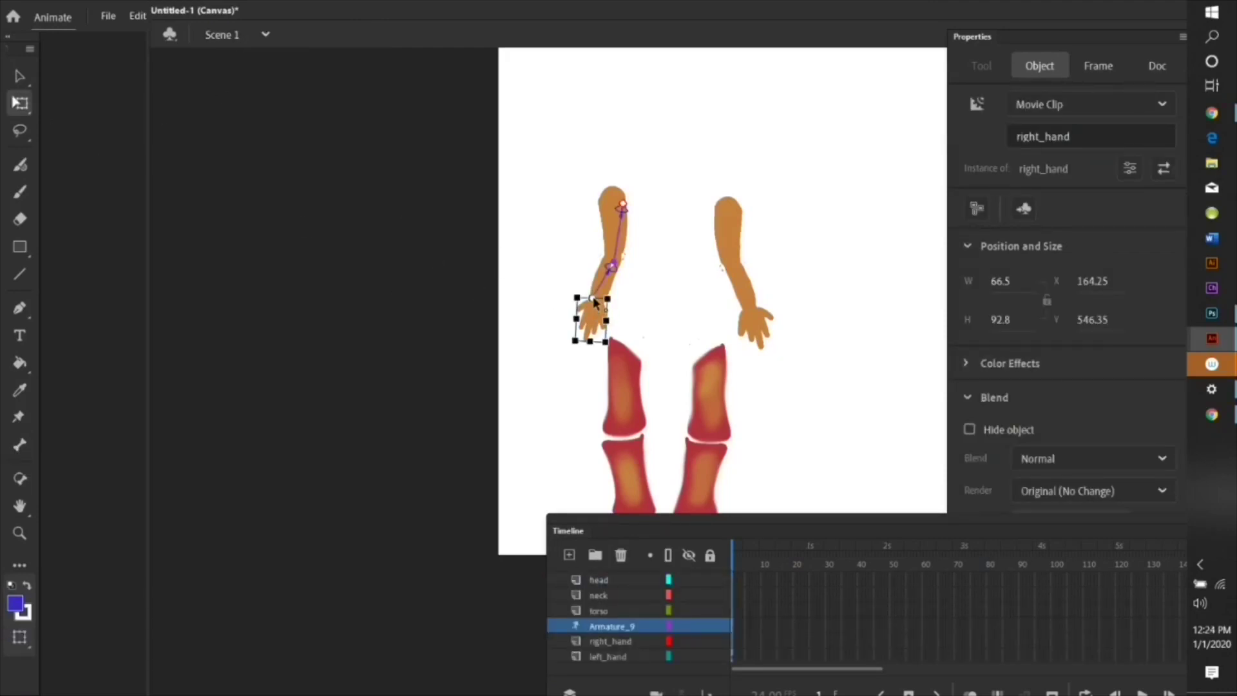
left_click(20, 76)
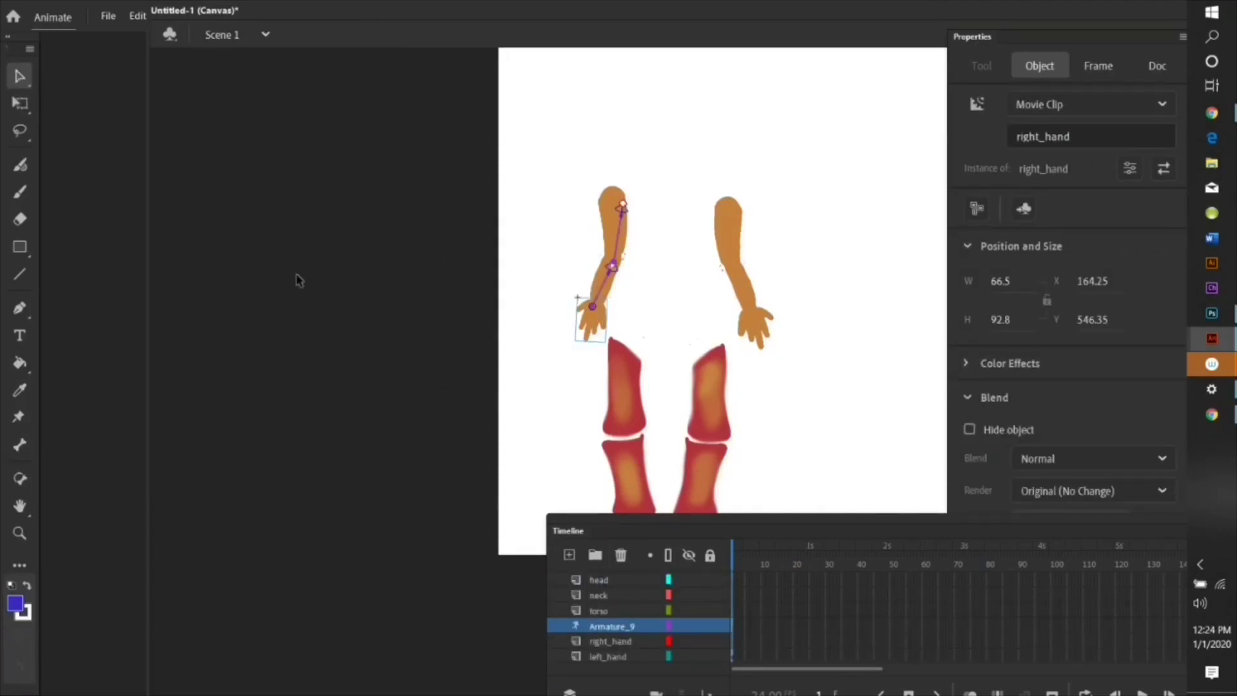
left_click(386, 285)
left_click_drag(591, 312, 580, 343)
left_click(581, 346)
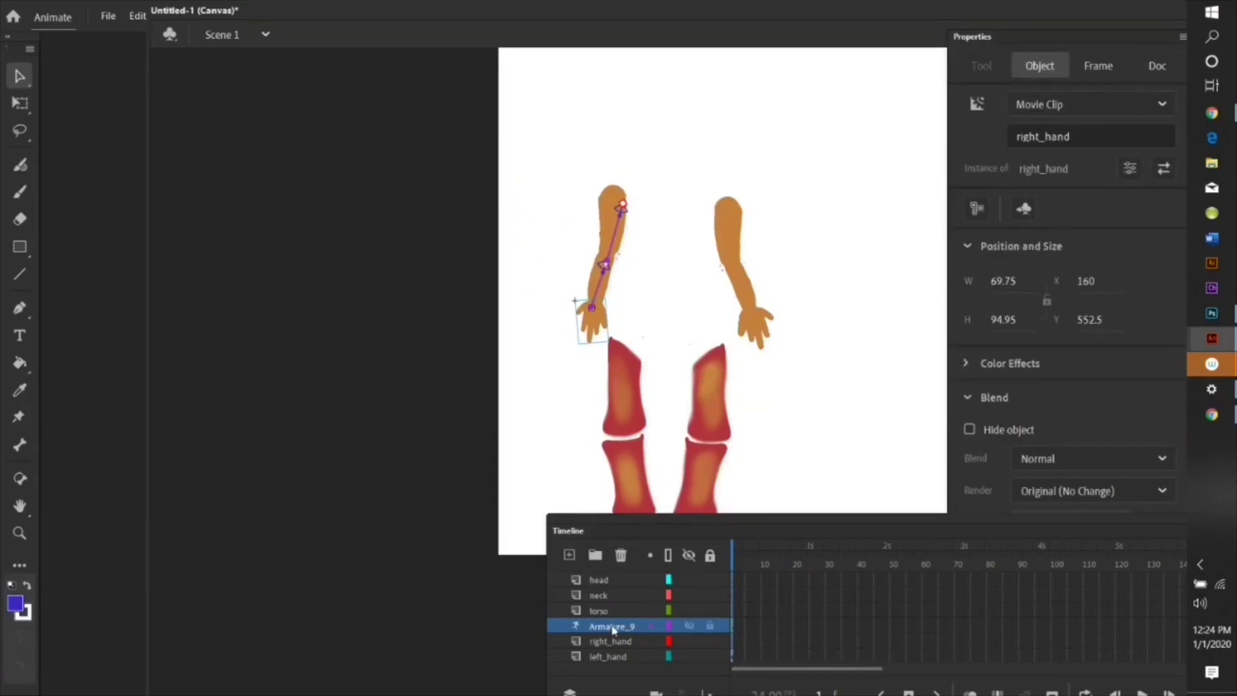
Rename the Armature_9 layer to right_arm and move it just below head_body.
scroll(678, 654, "down", 3)
scroll(678, 654, "up", 5)
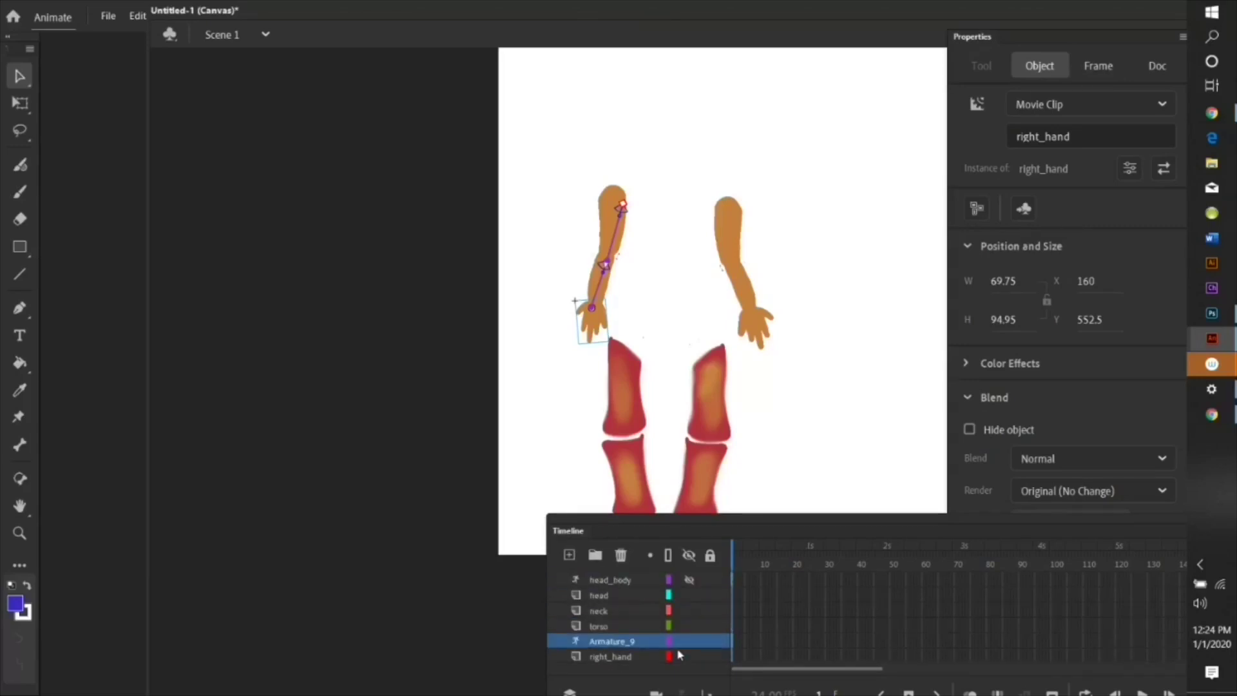
type("right")
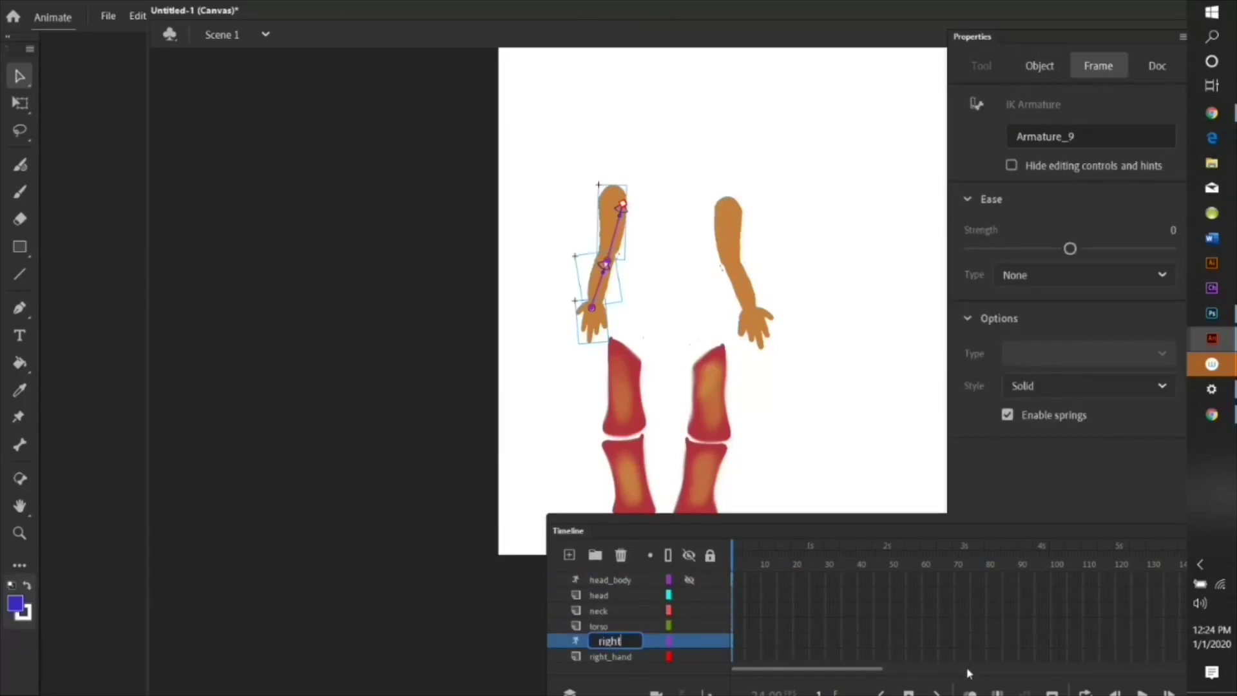
type("_arm")
key("Return")
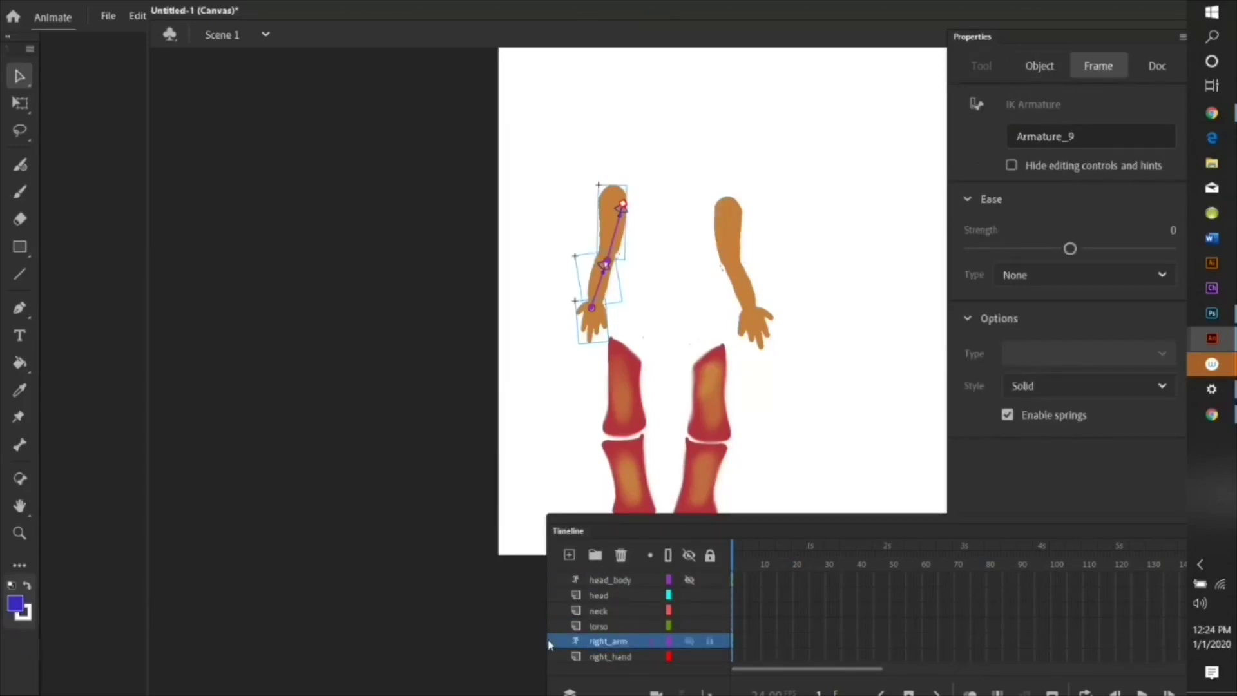
left_click_drag(566, 642, 644, 654)
Hide the left upper arm, left lower arm and left hand layers.
scroll(644, 654, "up", 3)
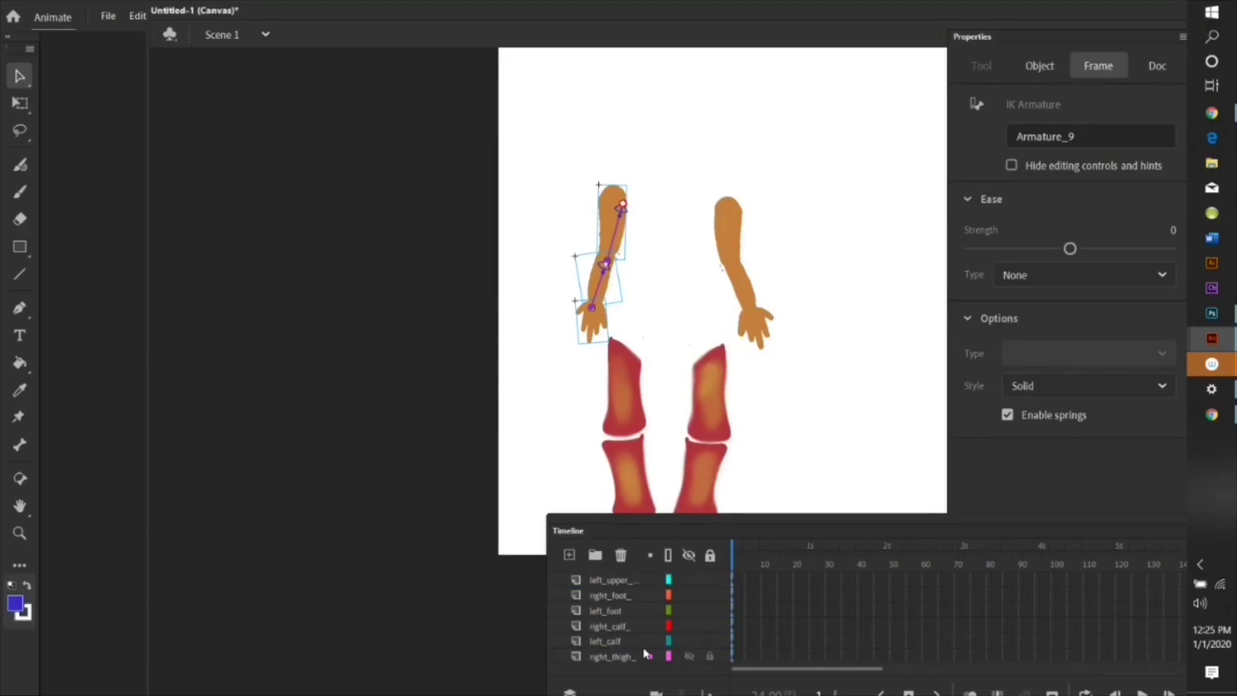
scroll(646, 631, "up", 1)
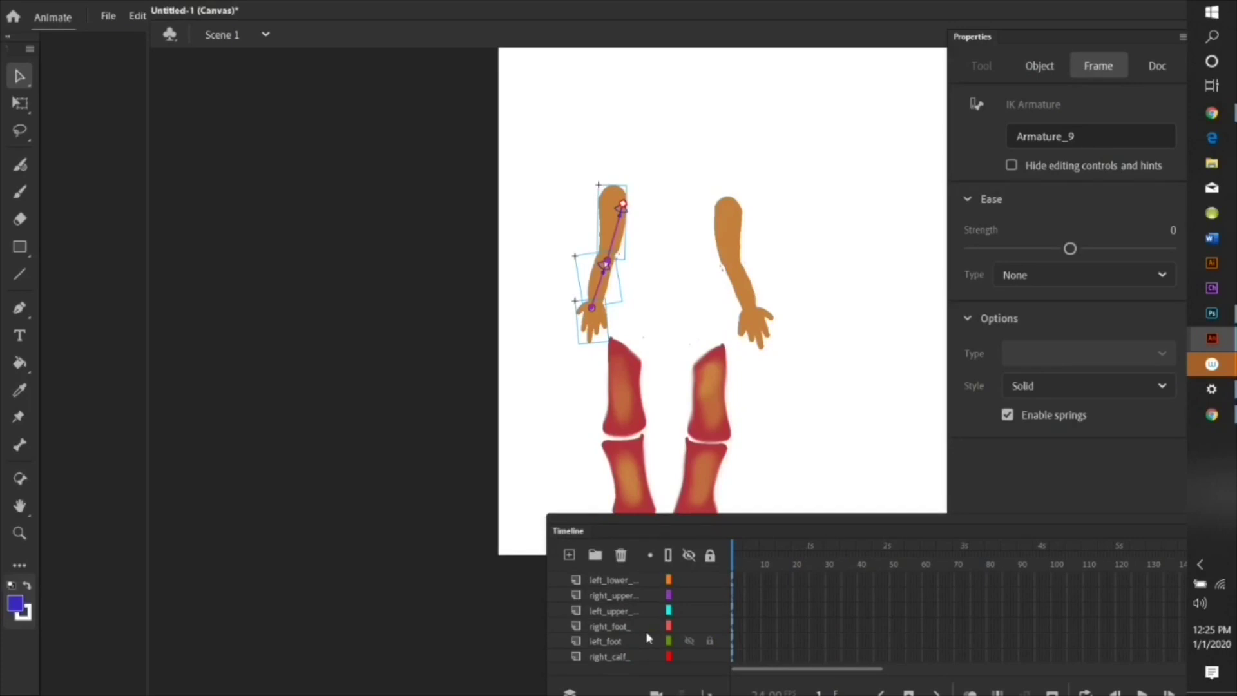
left_click(686, 610)
left_click(688, 579)
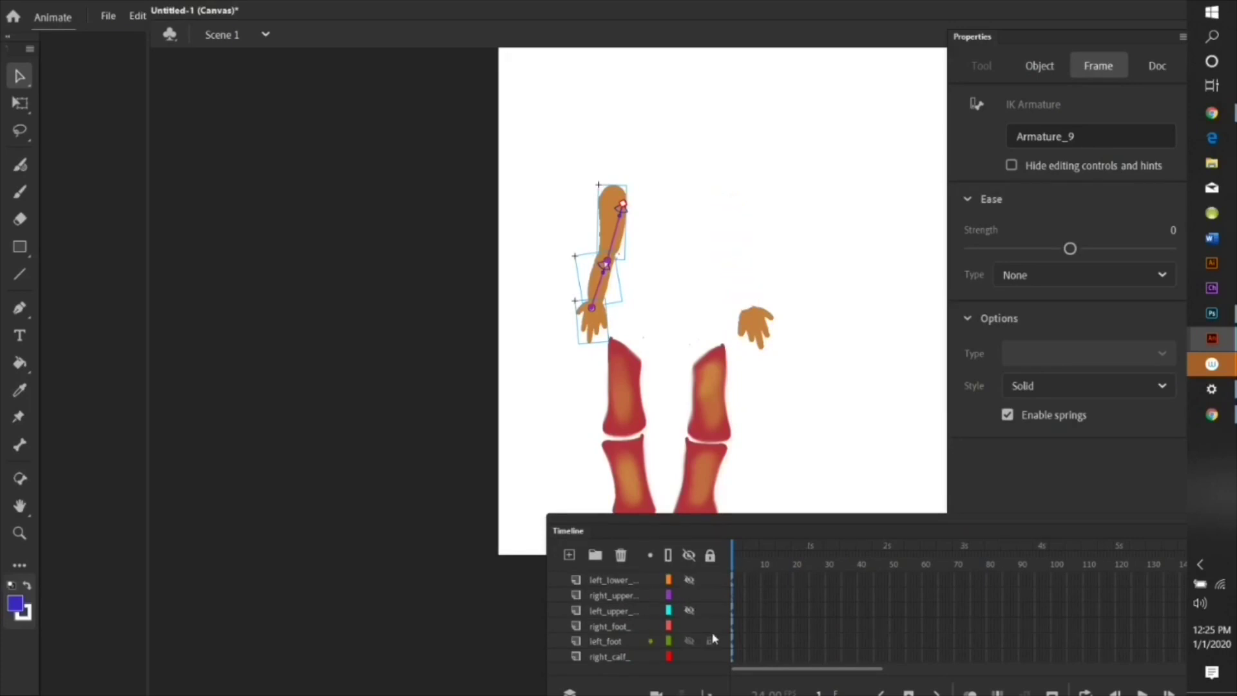
scroll(708, 638, "up", 2)
left_click(684, 577)
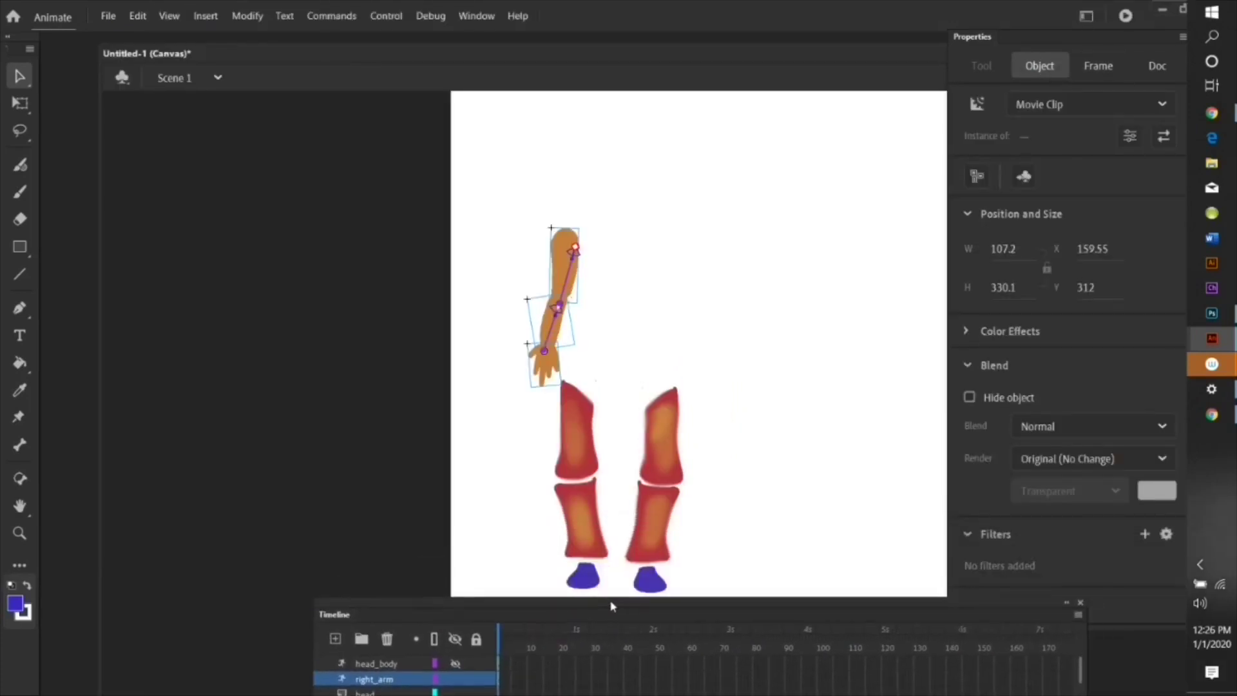
Show the left hand, left lower arm and left upper arm layers, keeping head_body hidden.
left_click_drag(549, 596, 475, 453)
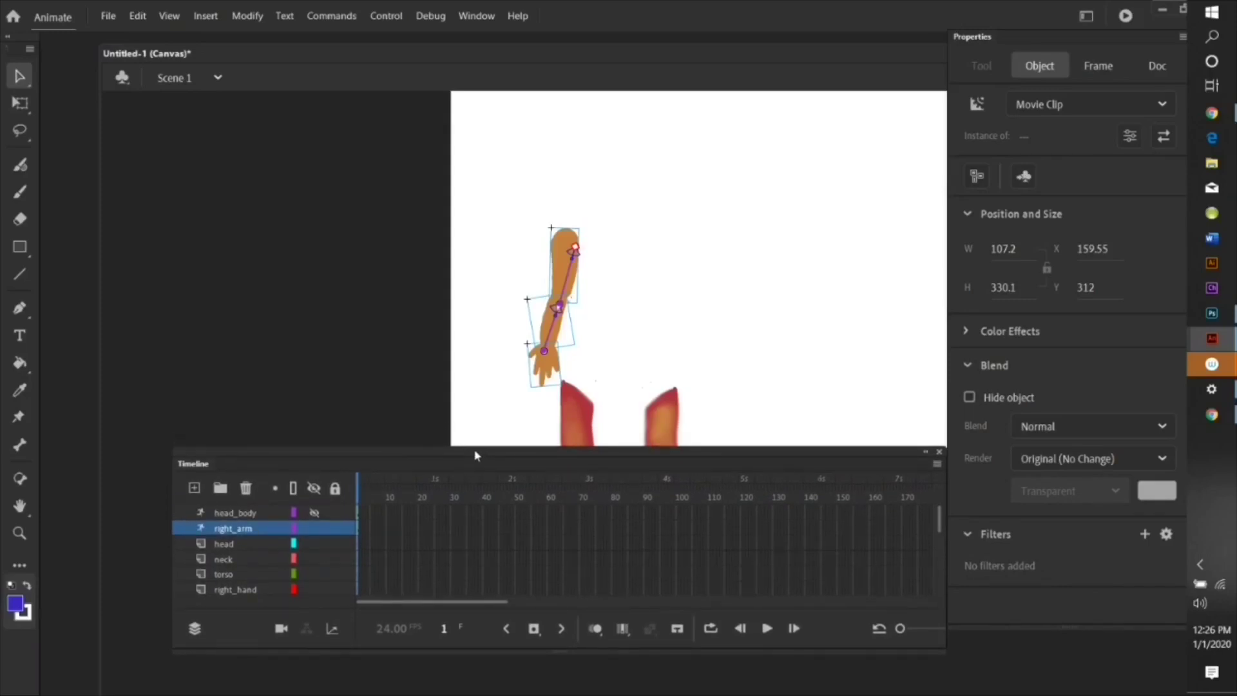
left_click(315, 513)
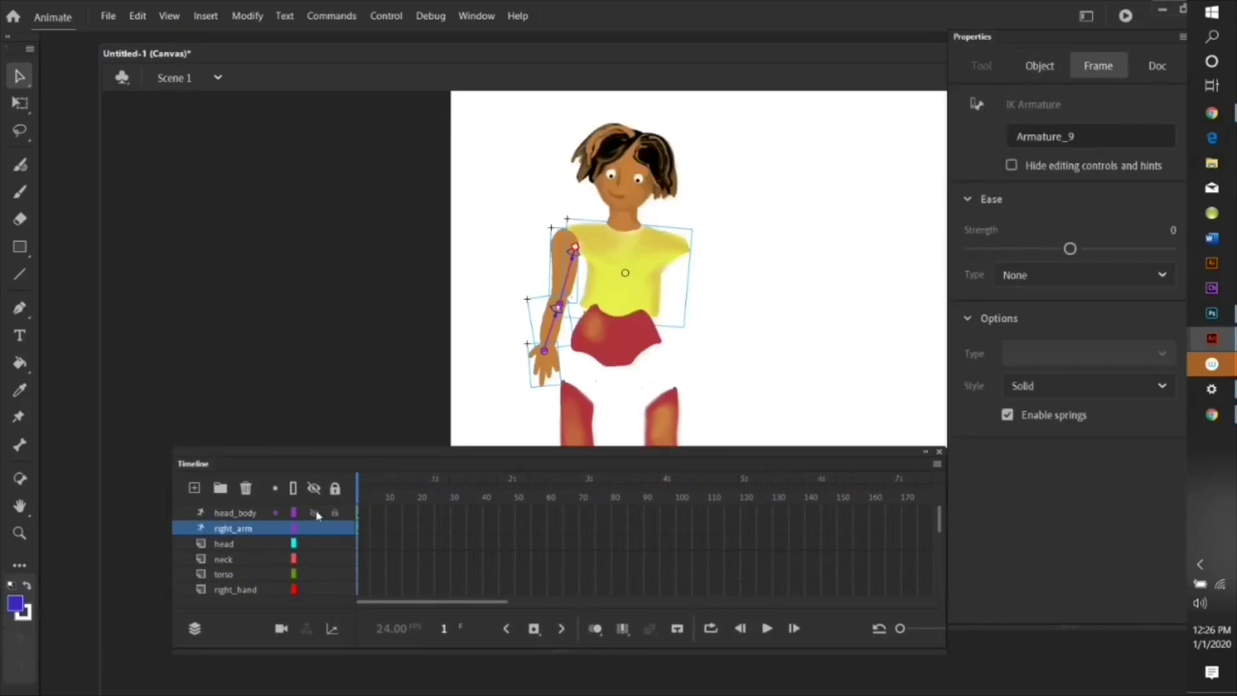
scroll(265, 554, "down", 2)
left_click(313, 544)
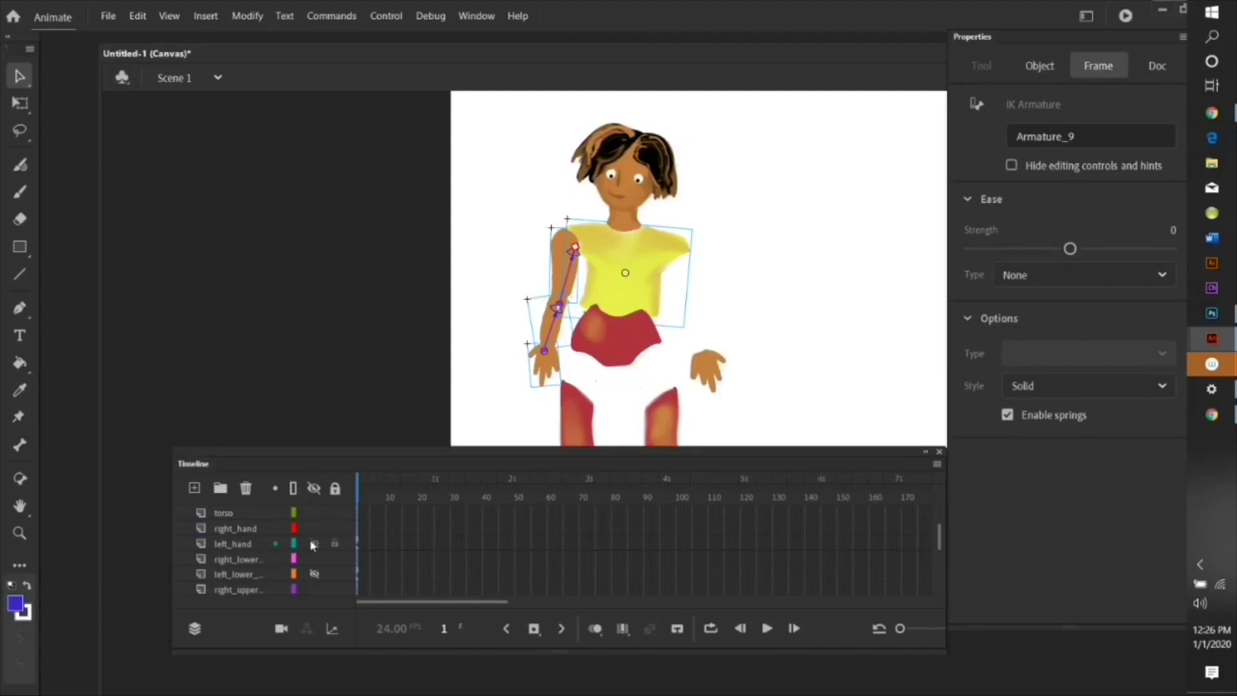
left_click(314, 574)
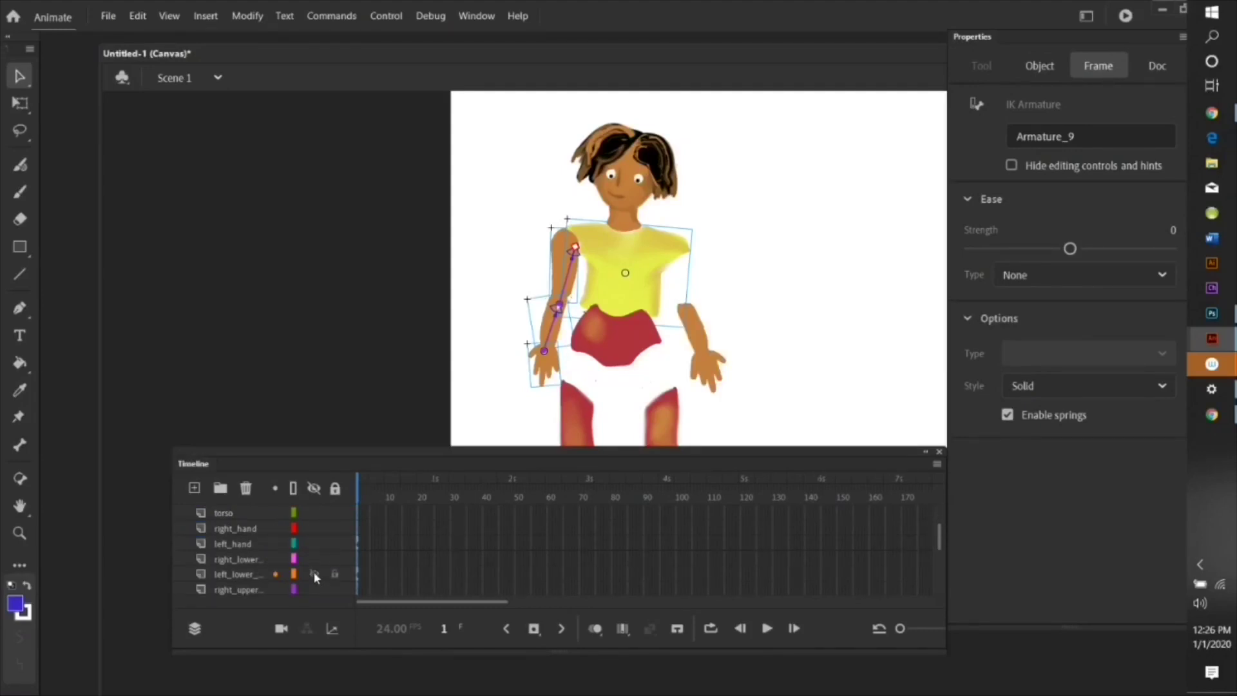
scroll(315, 574, "down", 2)
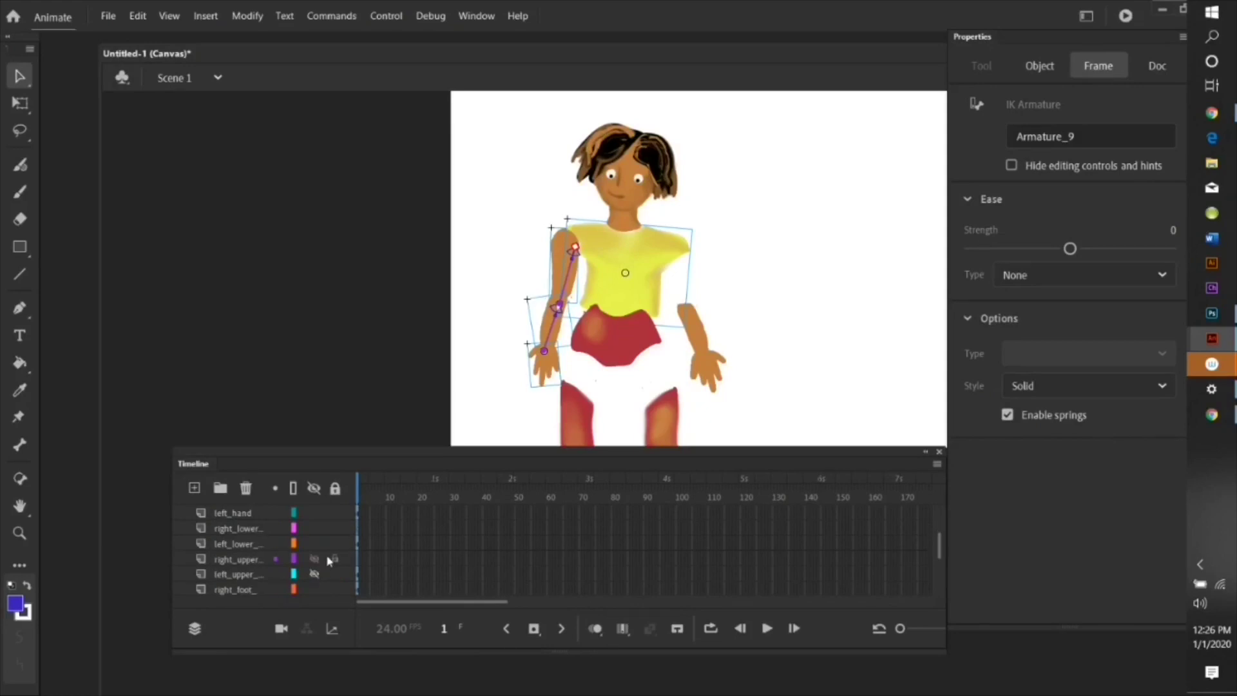
left_click(314, 574)
scroll(317, 532, "up", 3)
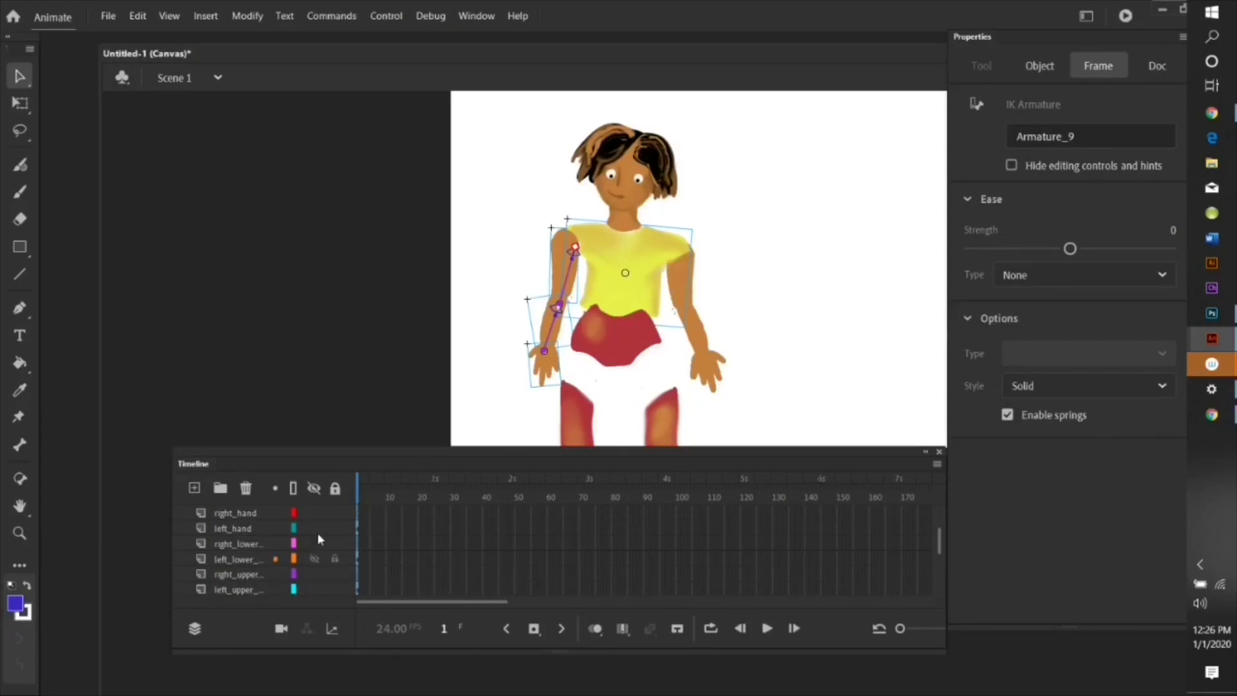
left_click(317, 528)
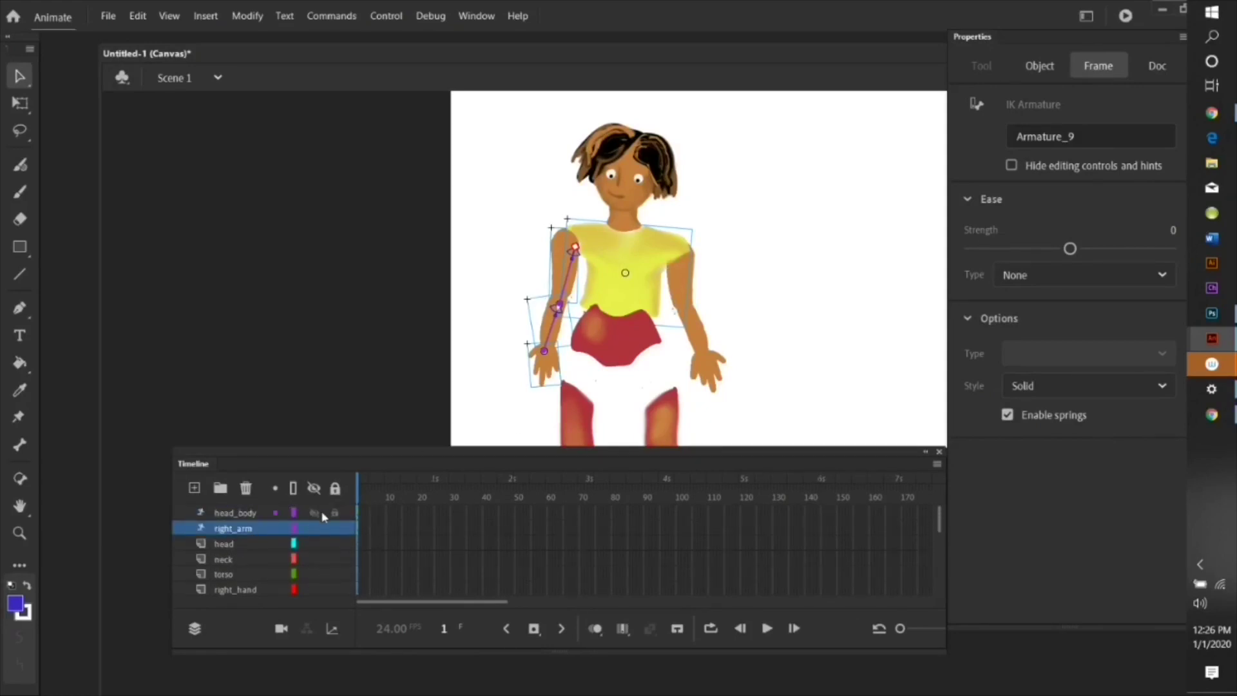
left_click(315, 512)
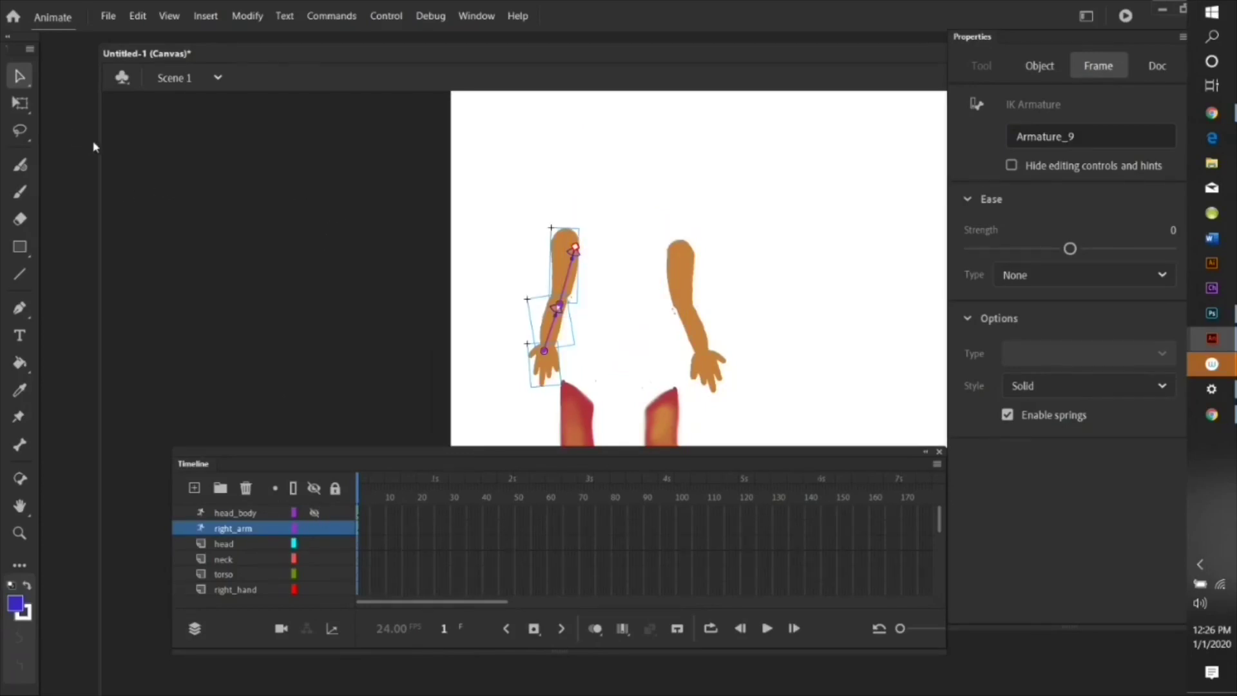
left_click(273, 196)
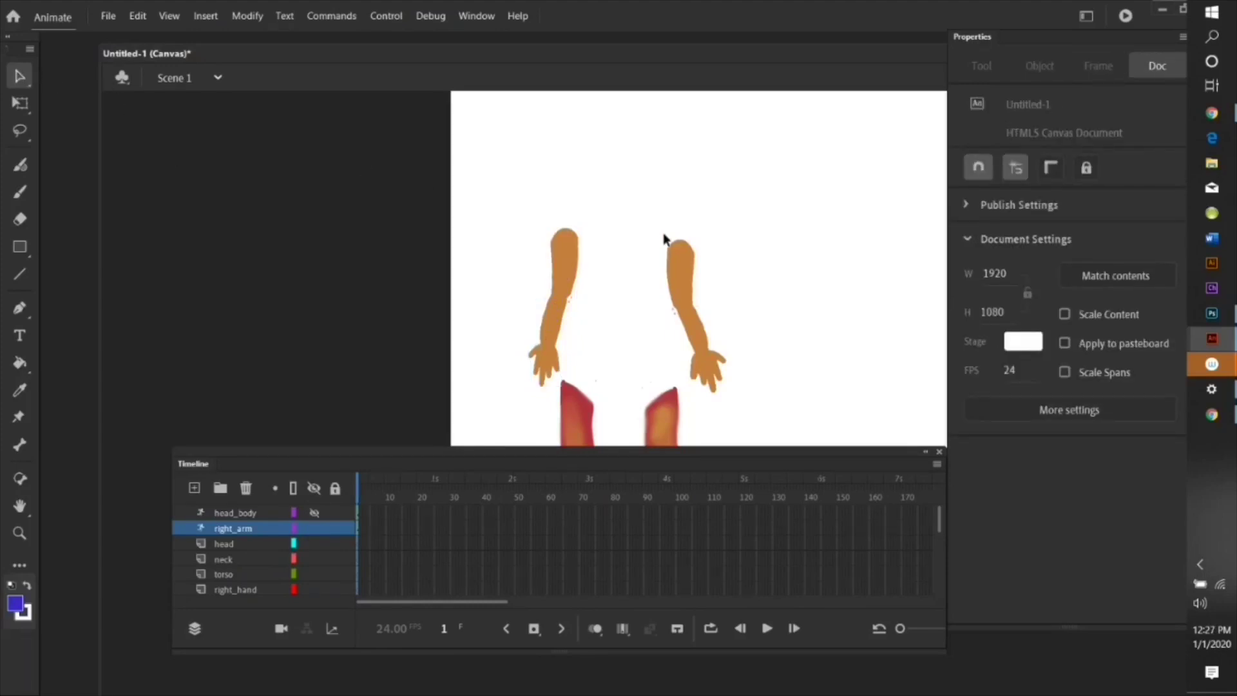
Move the left_hand pivot to the wrist and left_upper_arm pivot to the shoulder, then reselect the arm.
left_click_drag(664, 240, 741, 383)
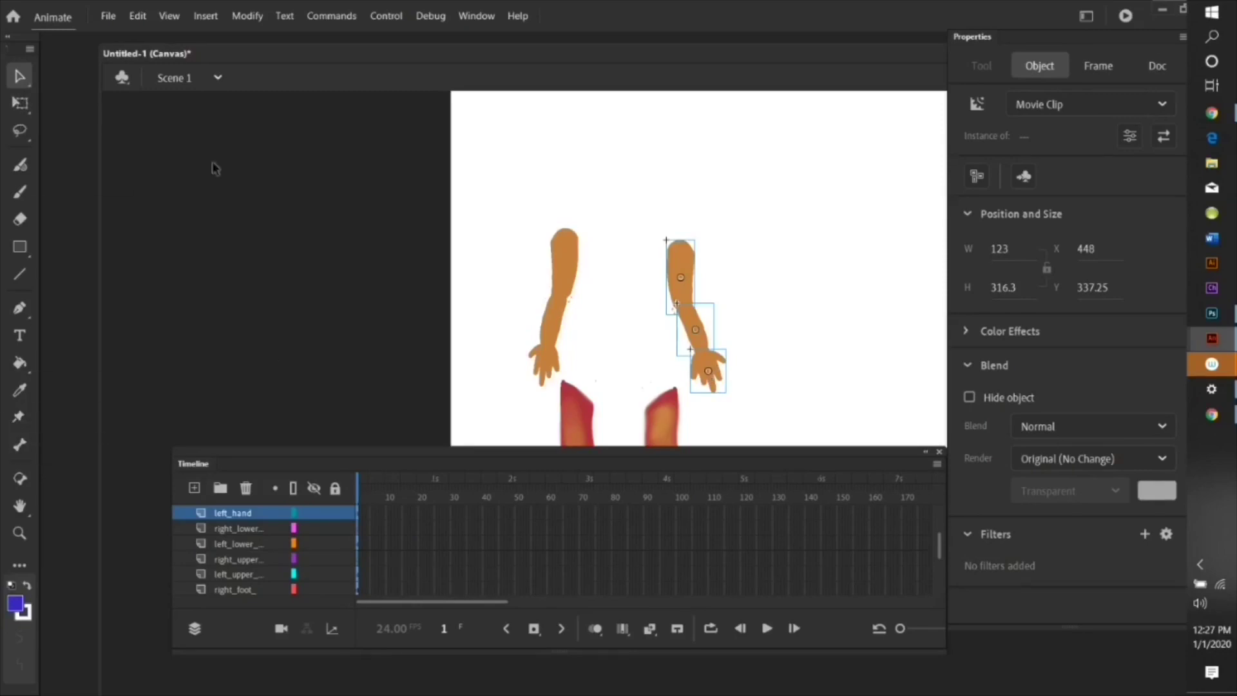
left_click(22, 103)
left_click(738, 371)
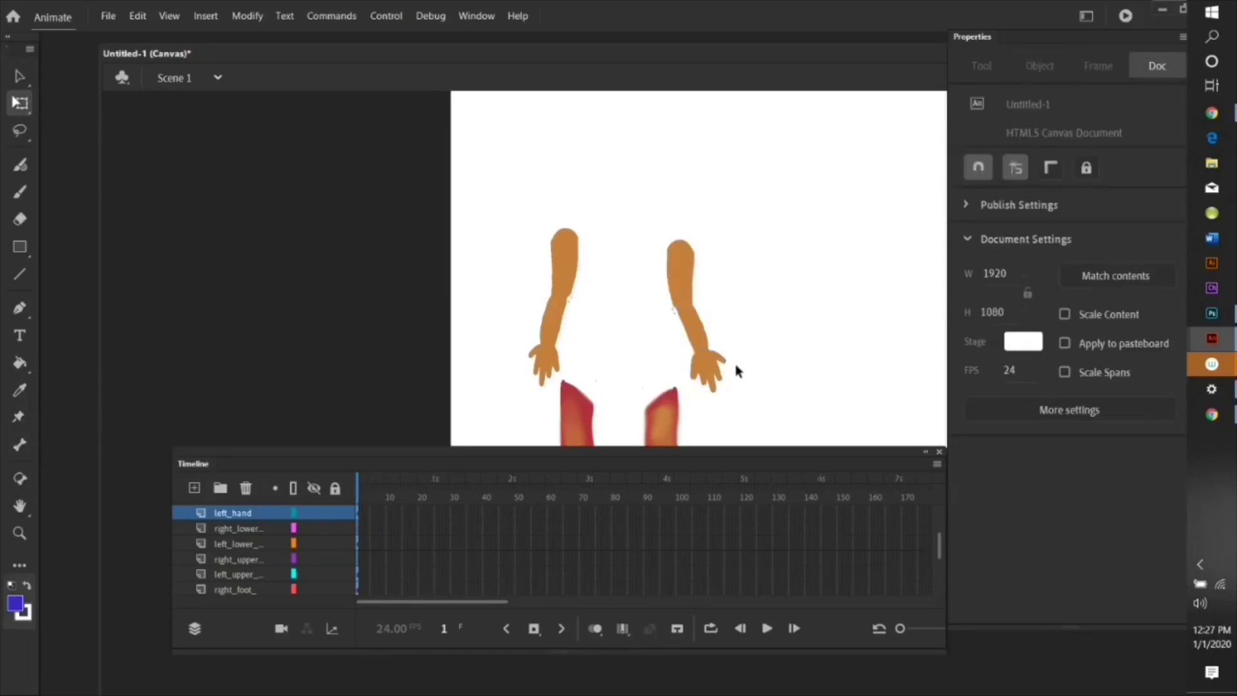
left_click(709, 364)
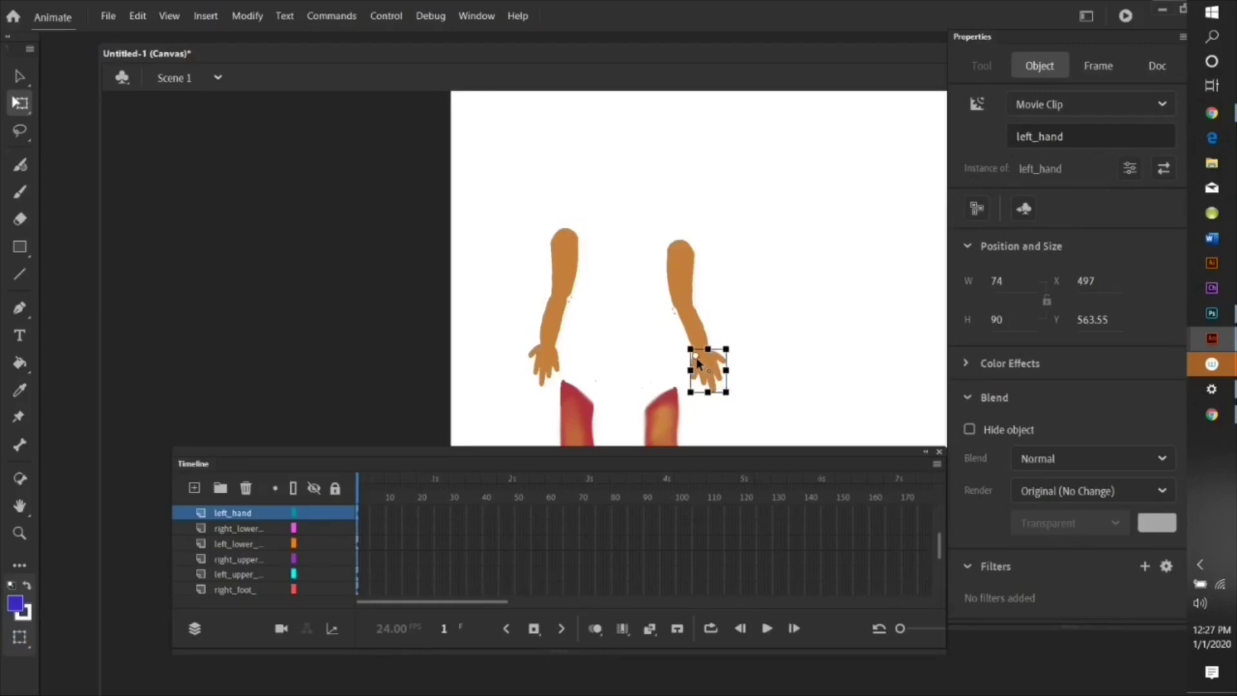
left_click_drag(696, 359, 705, 360)
left_click(693, 326)
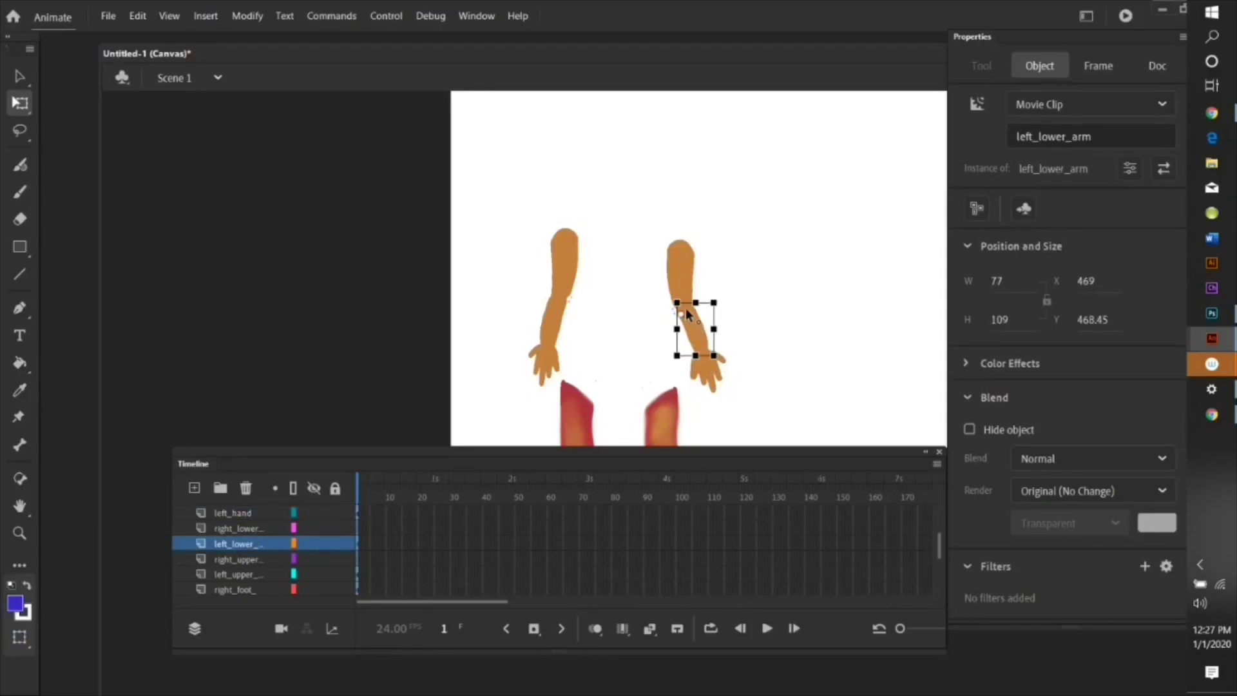
left_click(682, 261)
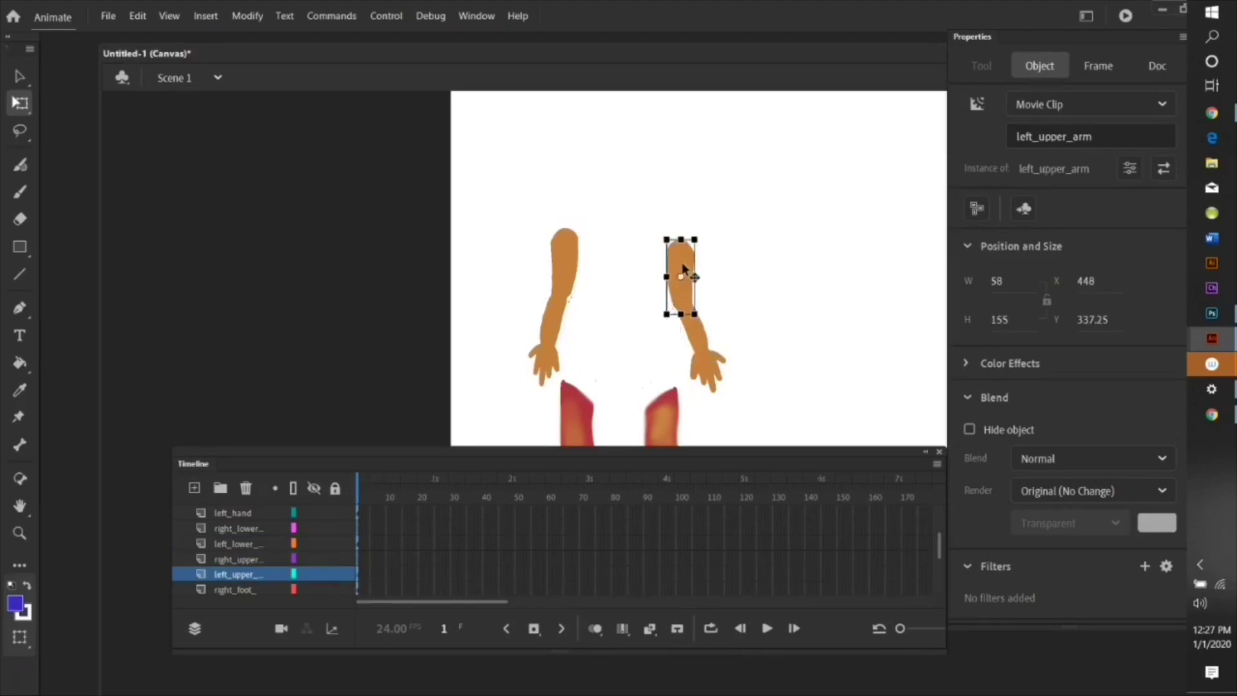
left_click_drag(674, 253, 665, 254)
left_click(261, 260)
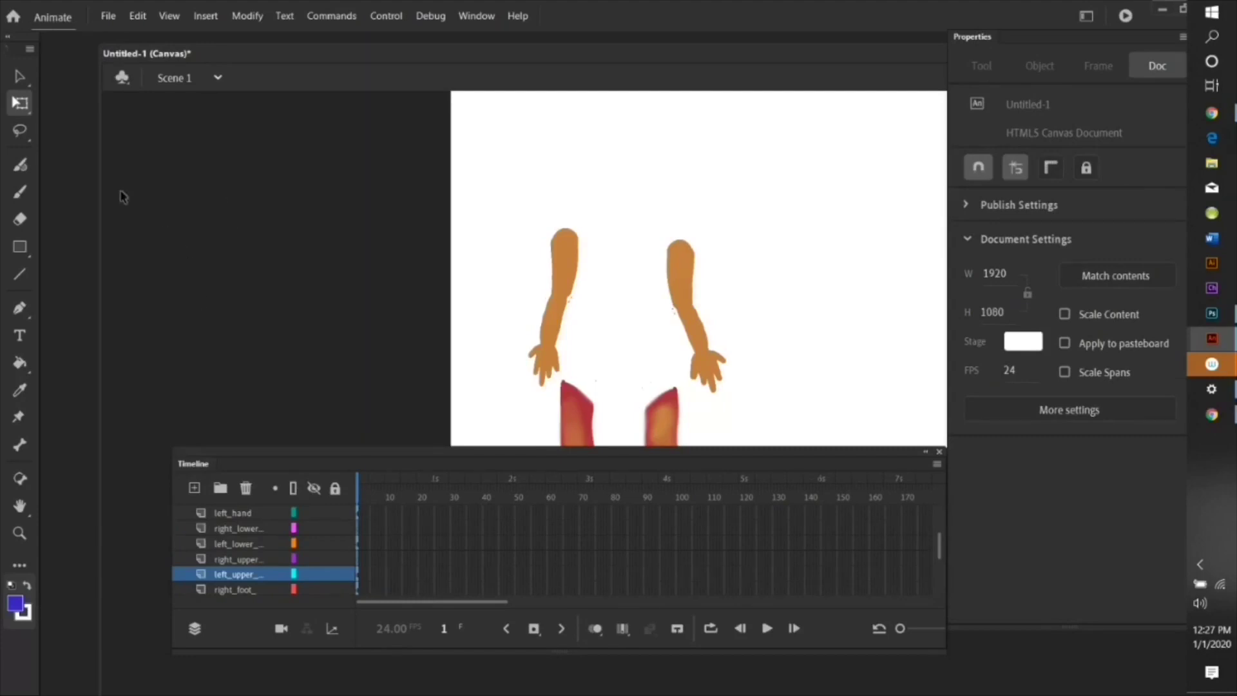
left_click(20, 76)
left_click_drag(656, 230, 725, 391)
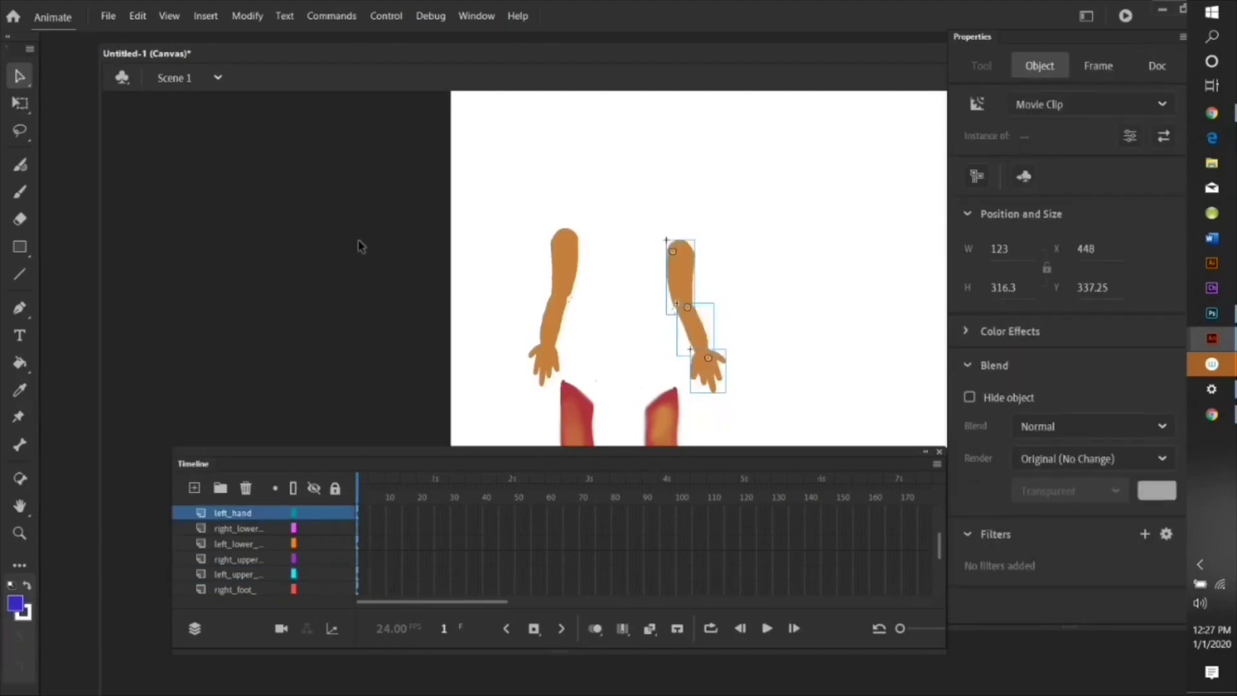
left_click(19, 445)
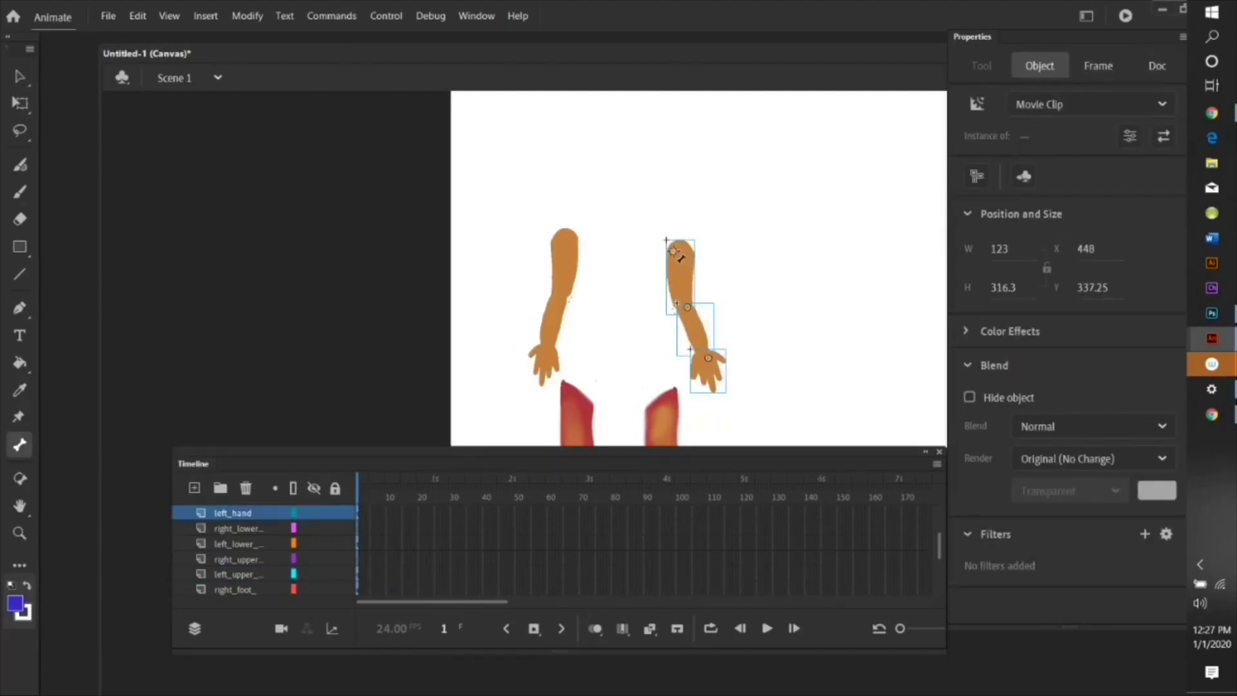
Draw left-arm bones shoulder to elbow to wrist, constrain both joints to ±45°, and test-raise the hand.
left_click_drag(672, 251, 707, 358)
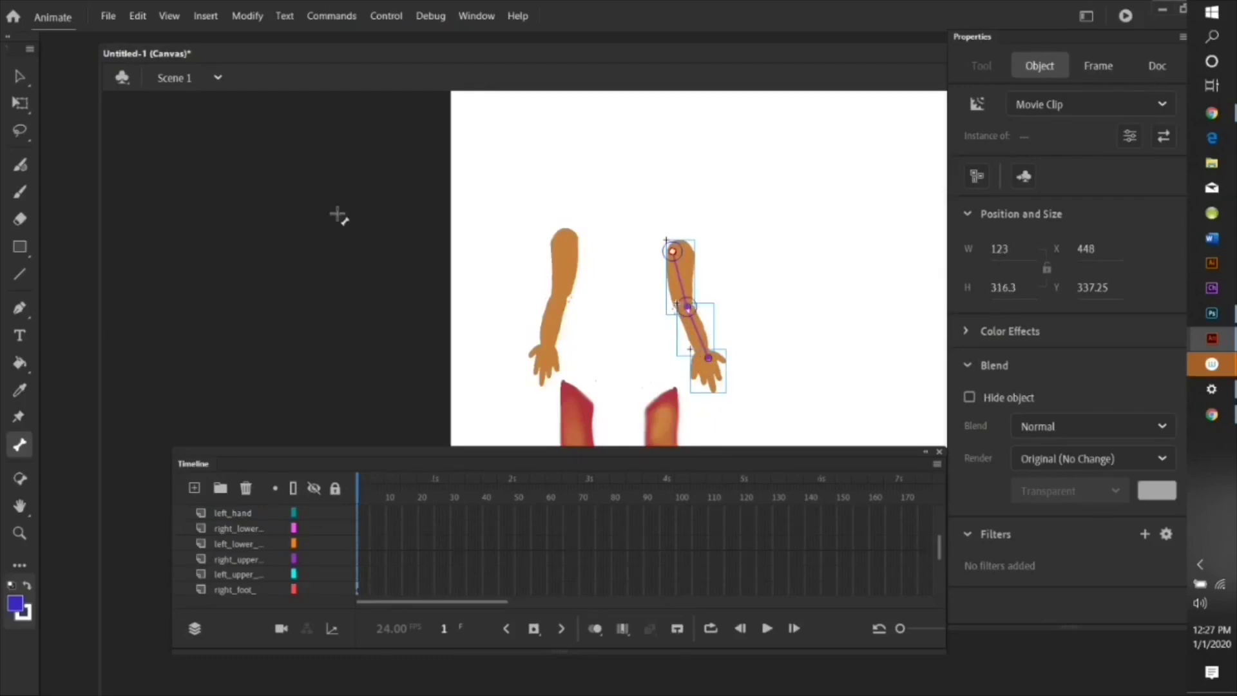
left_click(21, 77)
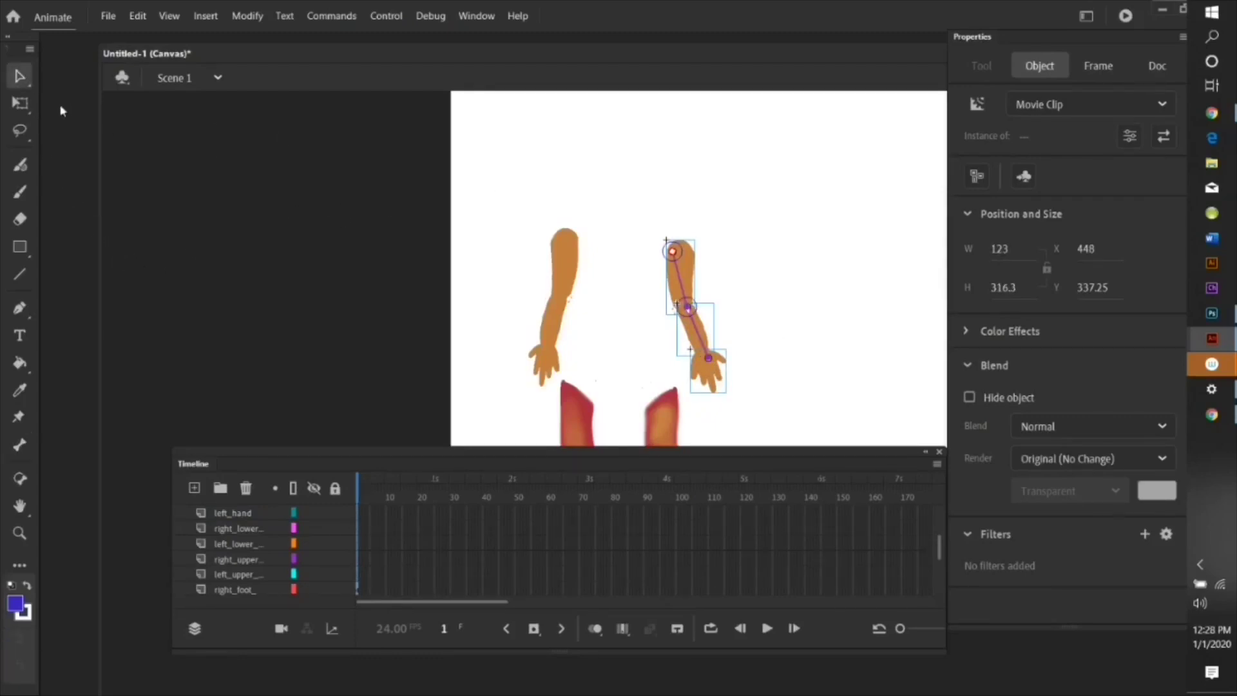
left_click(673, 253)
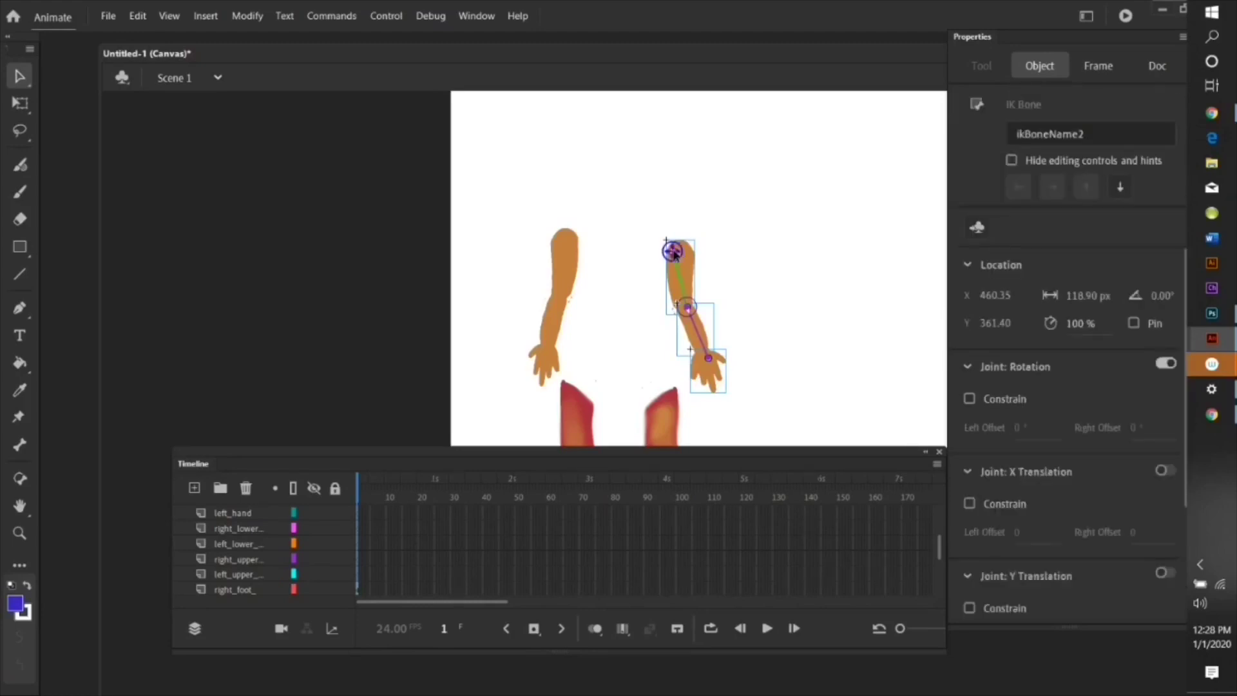
left_click(970, 398)
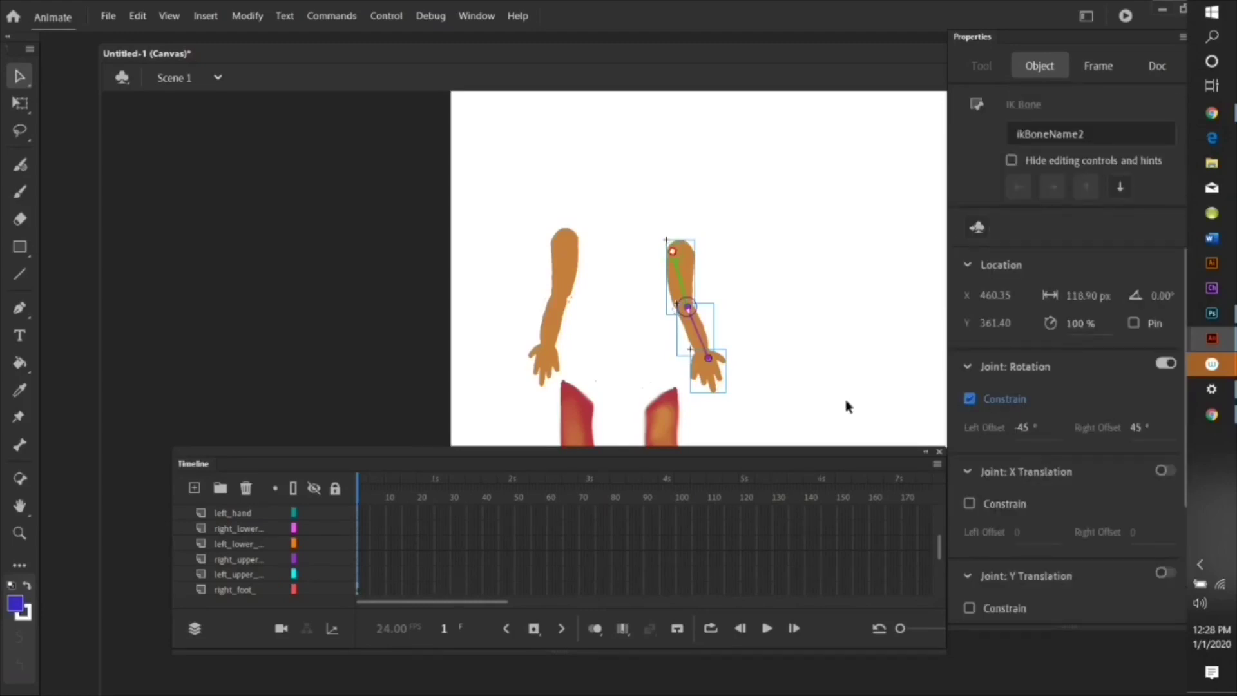
left_click(709, 358)
left_click(970, 398)
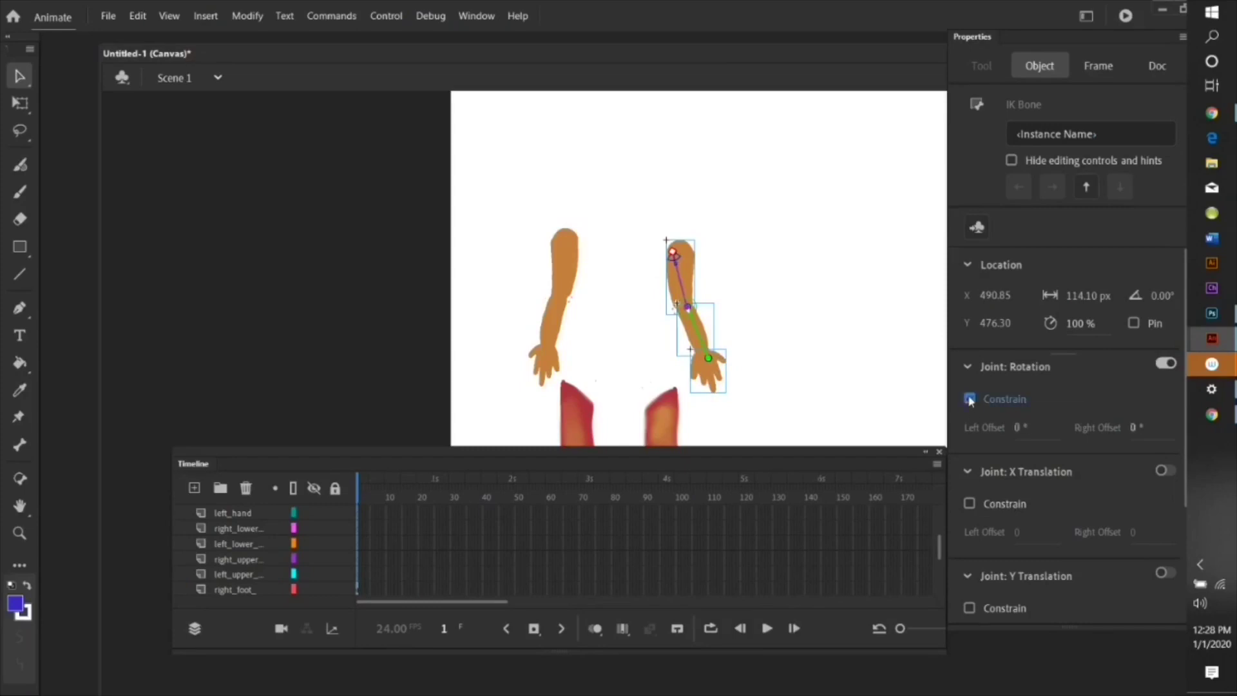
left_click(332, 226)
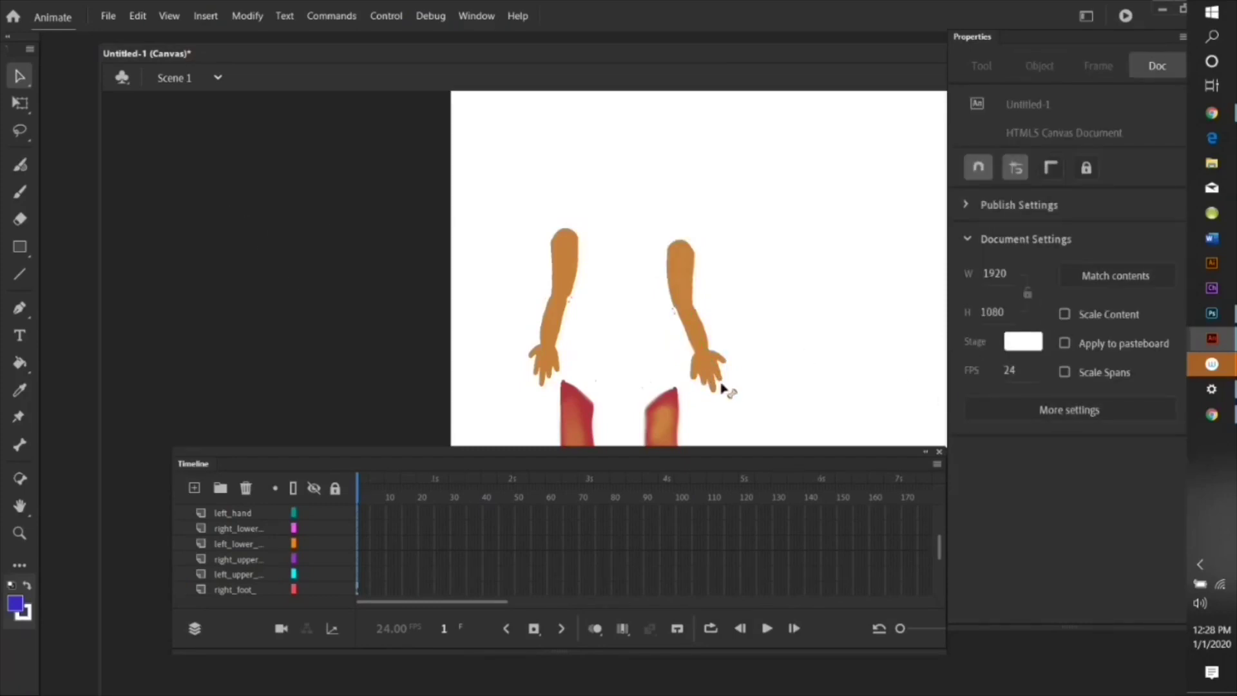
mouse_move(734, 373)
left_mouse_down()
mouse_move(726, 344)
mouse_move(802, 264)
mouse_move(708, 377)
mouse_move(717, 389)
left_mouse_up()
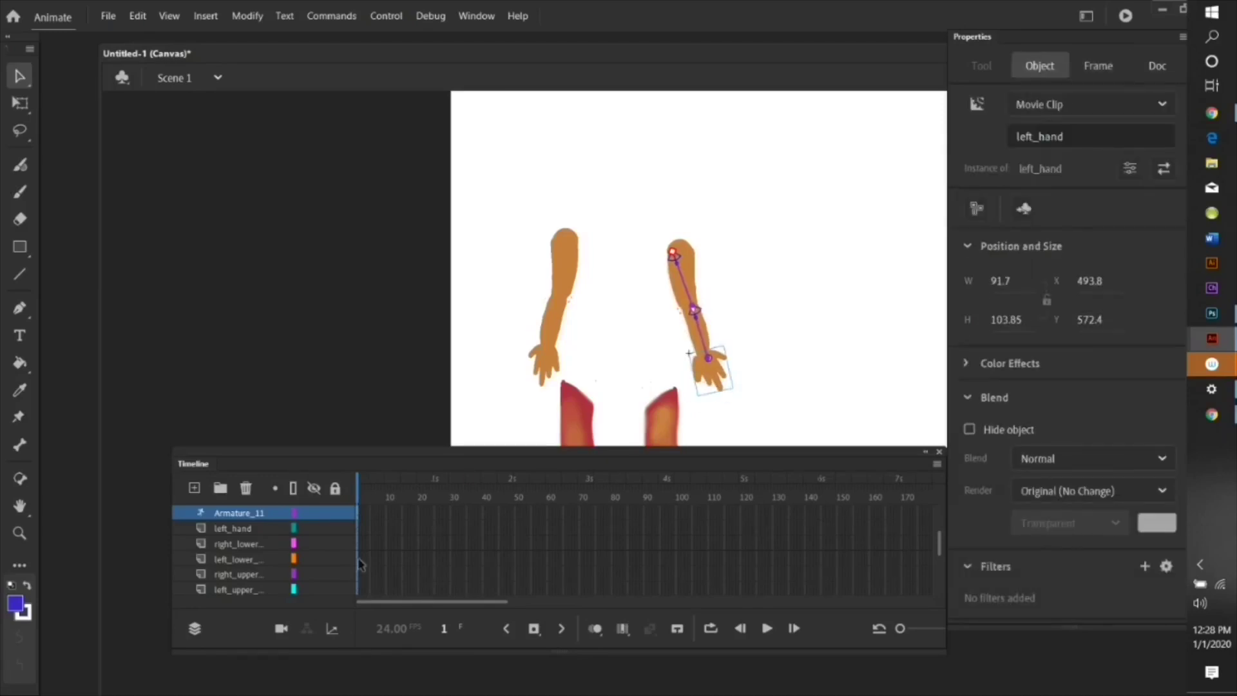
Rename the Armature_11 layer to left_arm and drag it up just below right_arm.
double_click(242, 512)
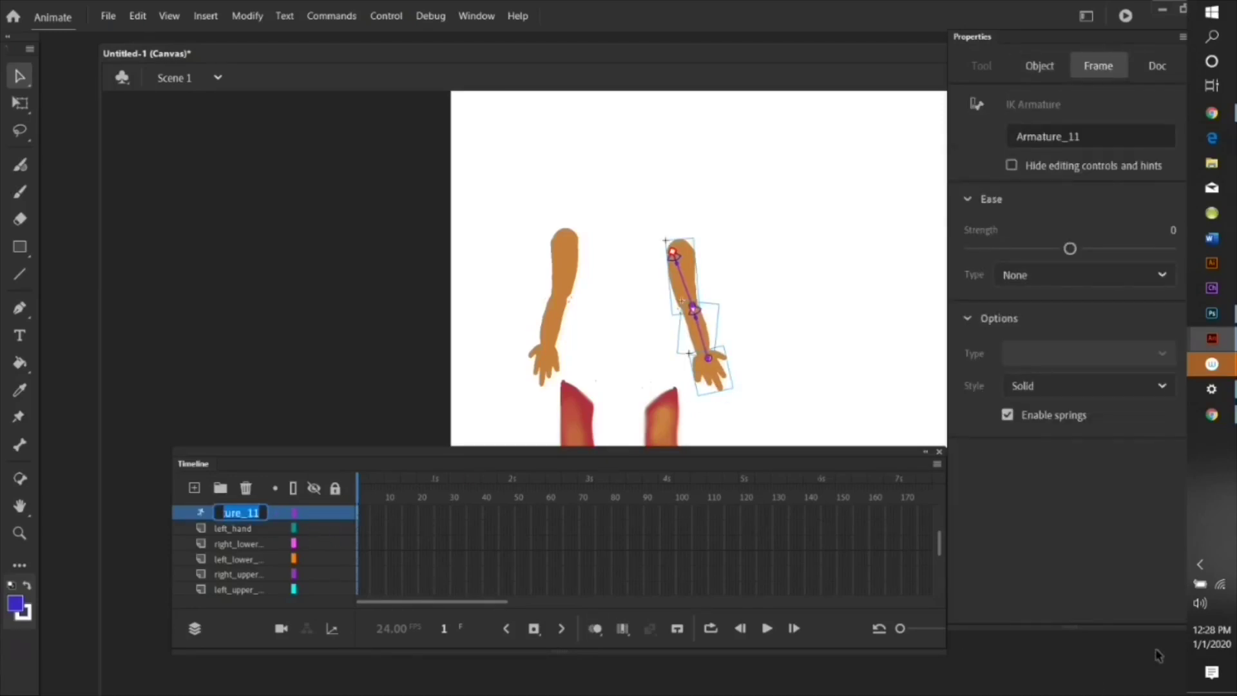
type("left_arm")
key("Return")
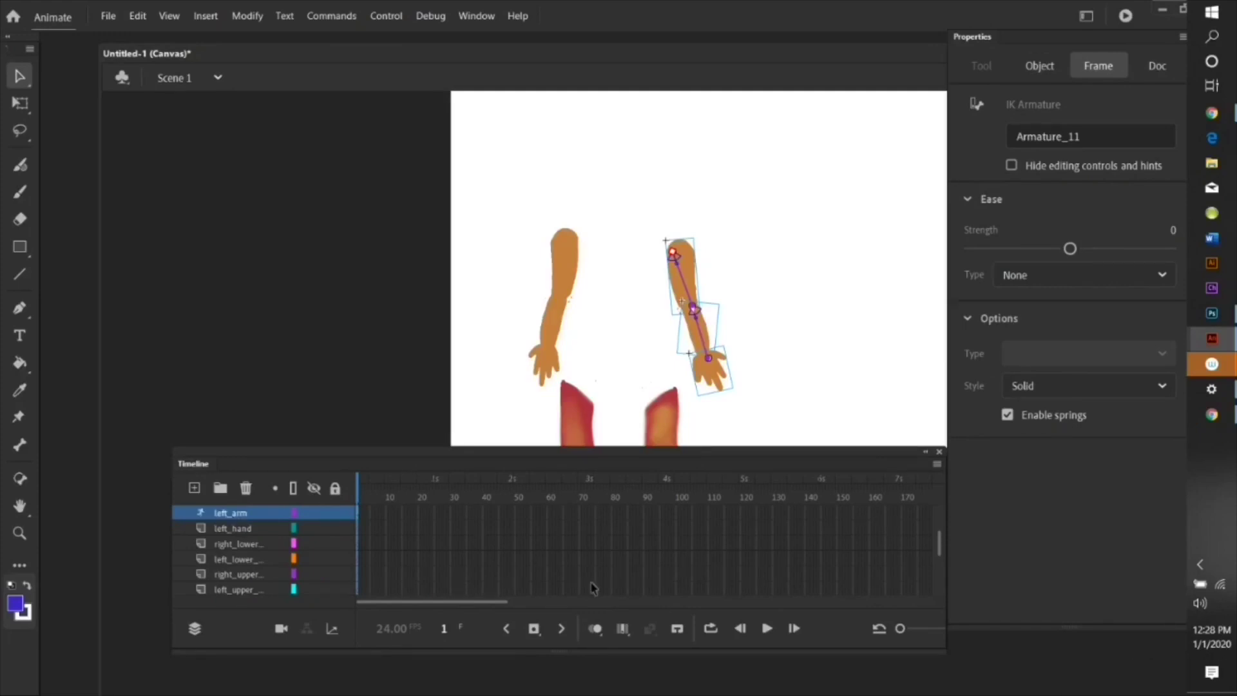
scroll(307, 558, "up", 2)
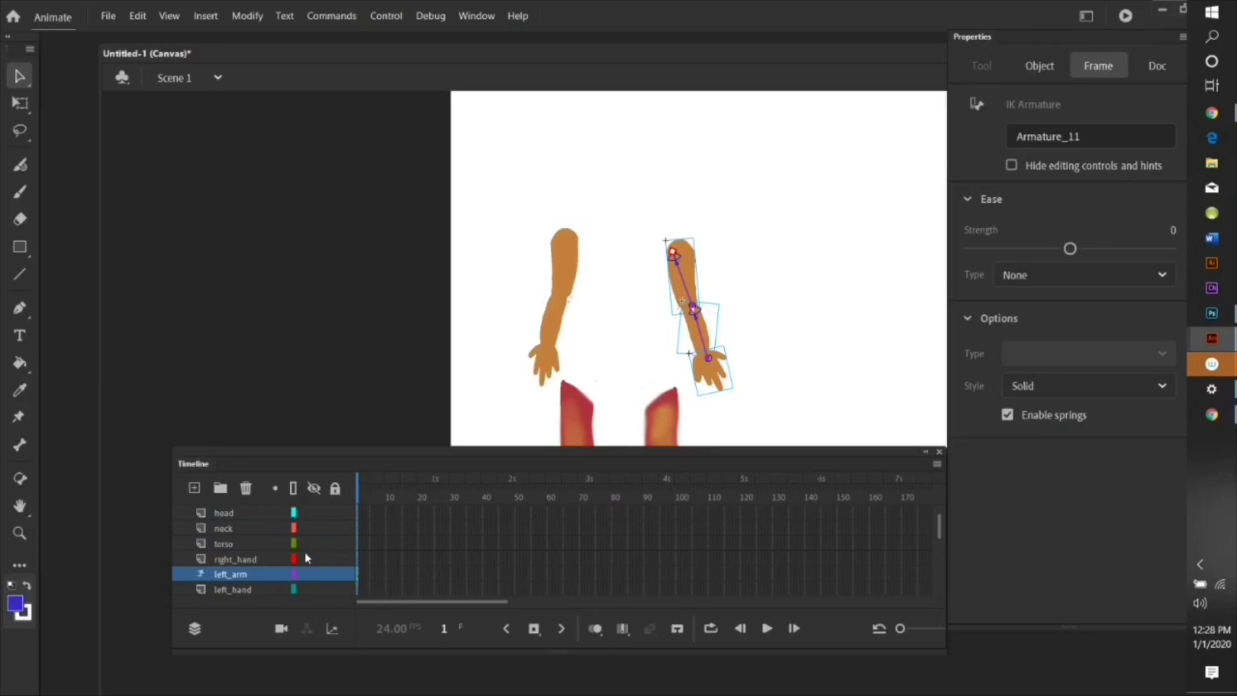
left_click_drag(181, 574, 187, 539)
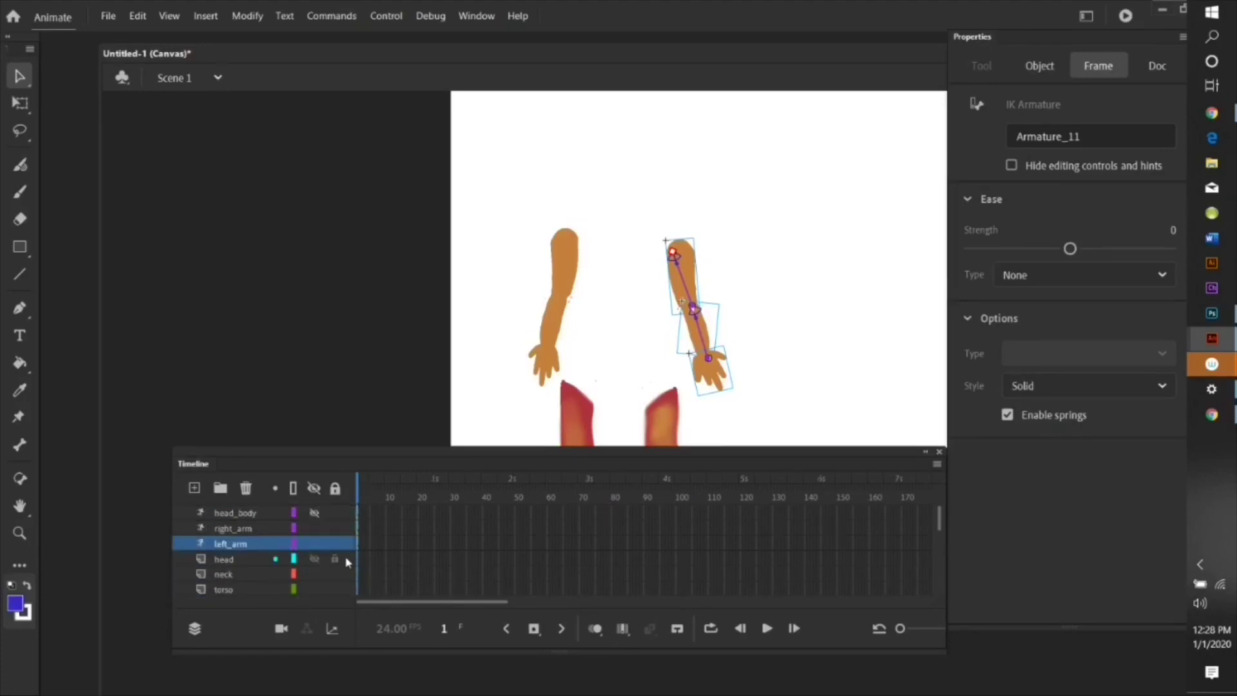
Show the head_body layer, then pose the arms outward and swing the torso and head right.
left_click(315, 513)
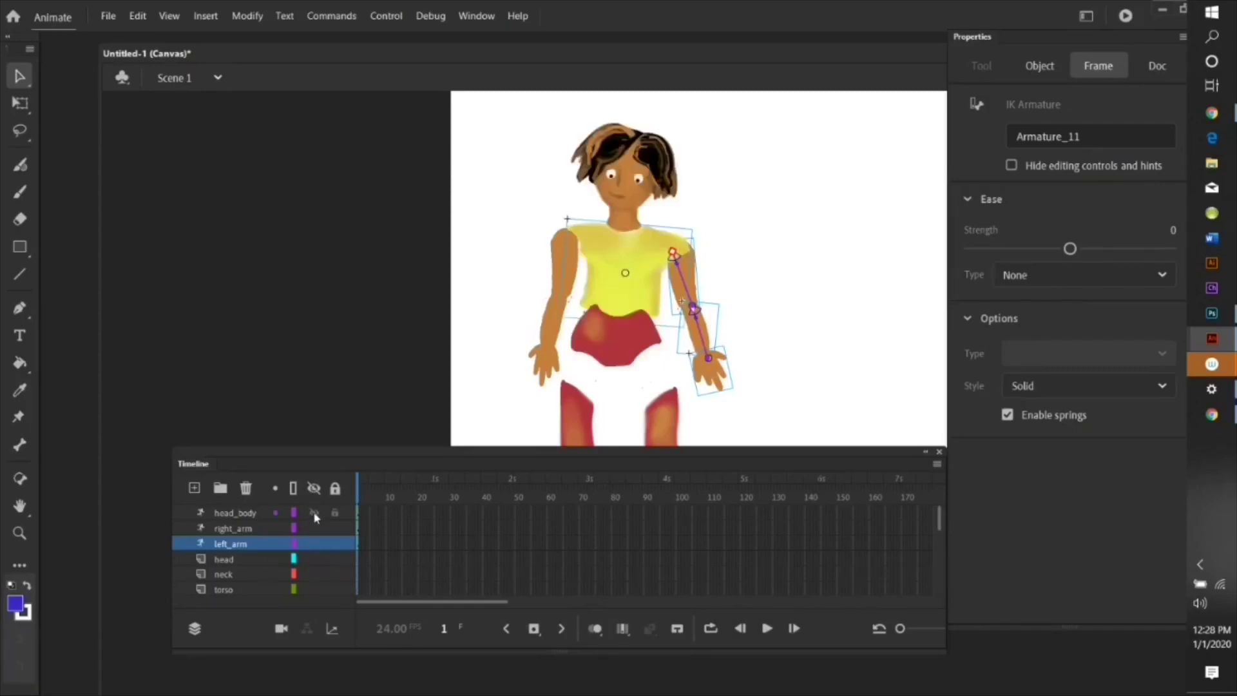
left_click(477, 149)
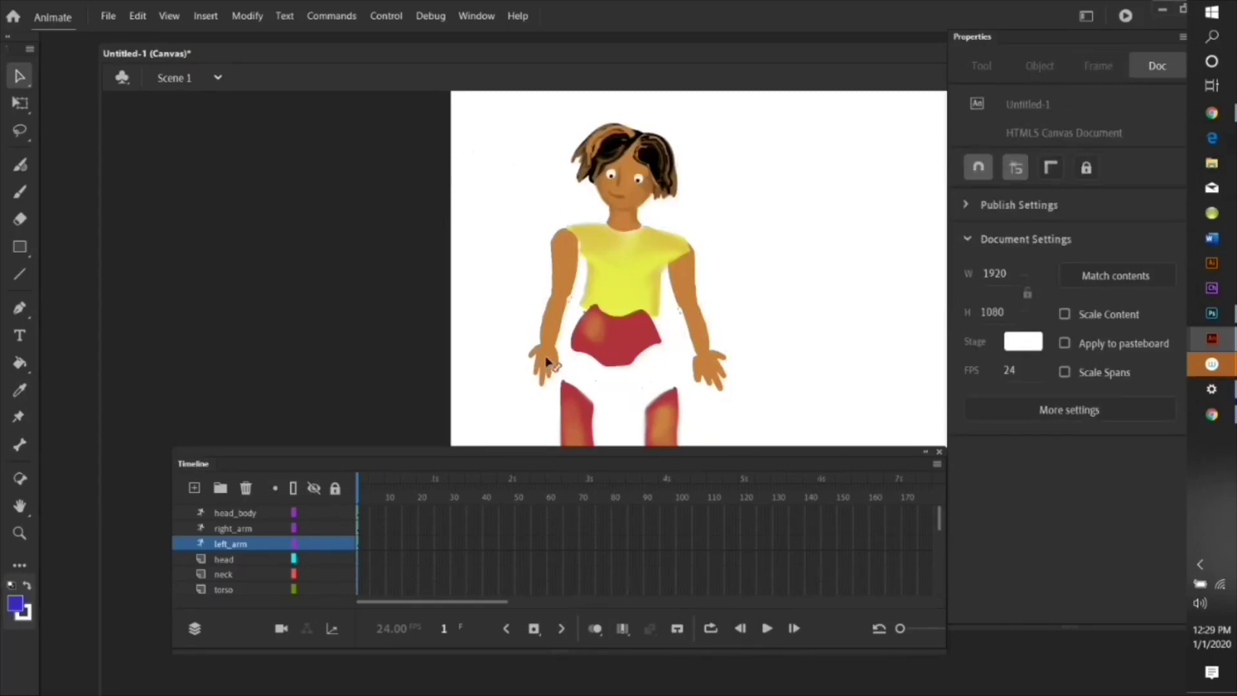
left_click_drag(548, 369, 495, 331)
left_click_drag(694, 365, 723, 373)
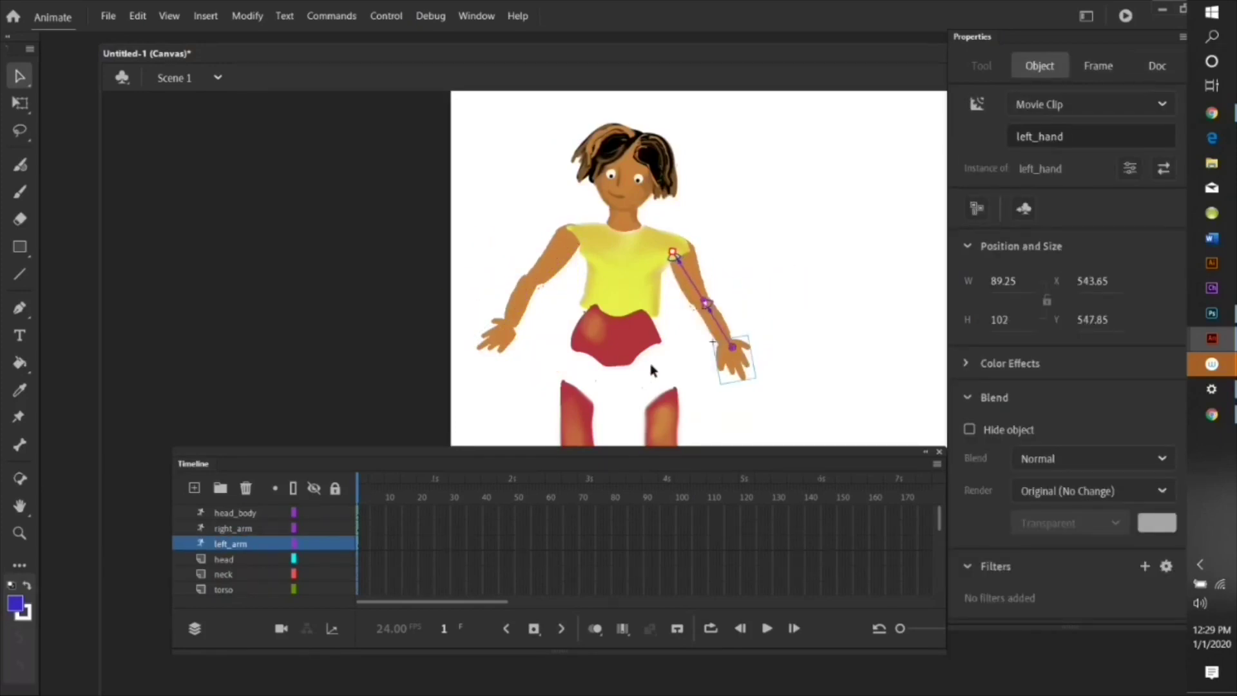
mouse_move(630, 359)
left_mouse_down()
mouse_move(567, 345)
mouse_move(644, 371)
mouse_move(607, 338)
mouse_move(624, 373)
mouse_move(641, 367)
mouse_move(616, 387)
mouse_move(635, 372)
mouse_move(597, 368)
mouse_move(631, 365)
left_mouse_up()
left_click_drag(602, 268, 599, 261)
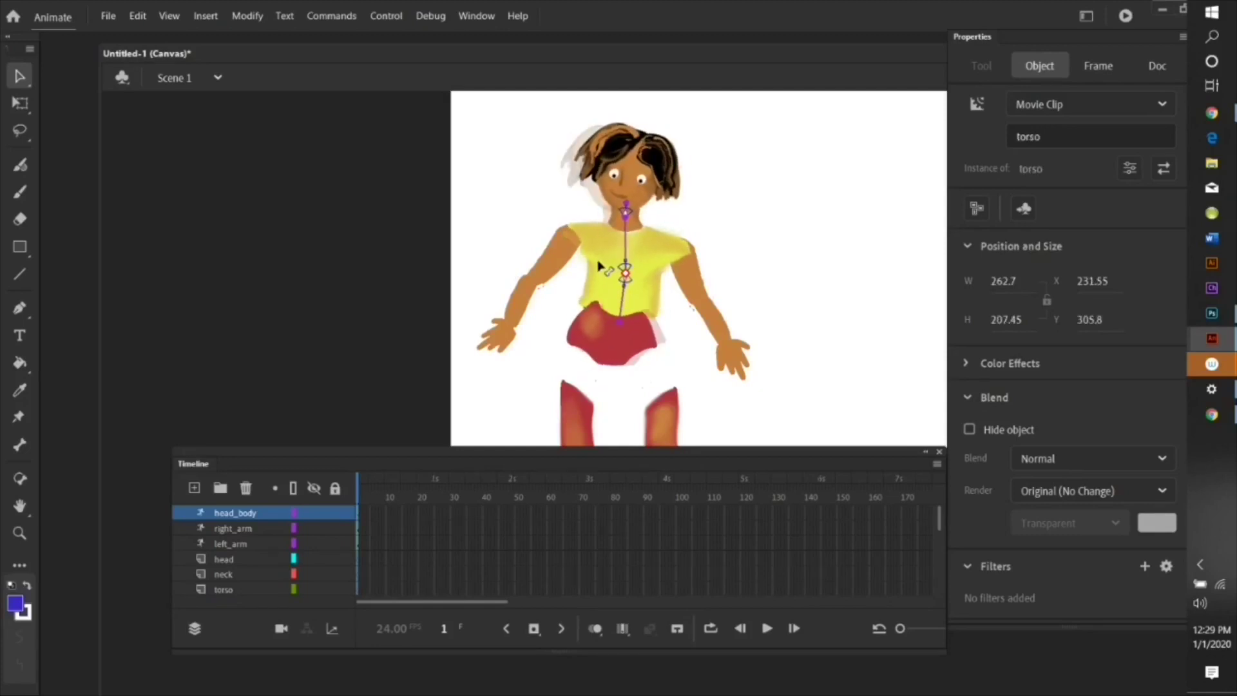
left_click(708, 351)
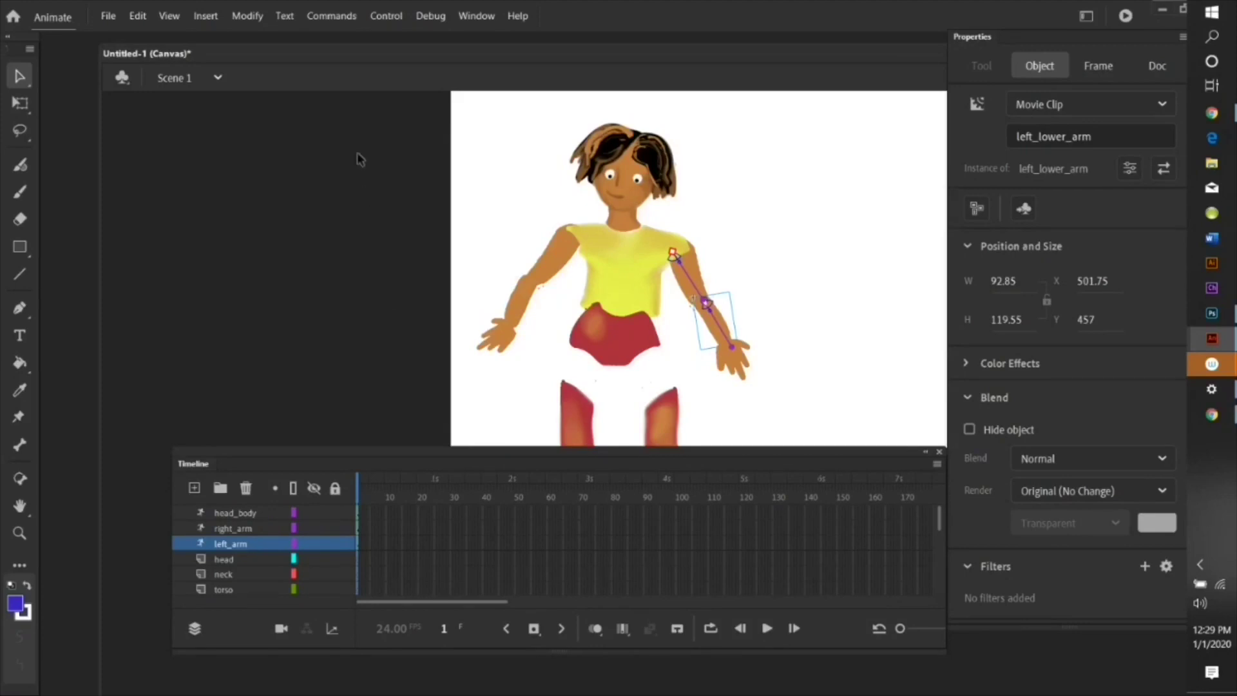
scroll(411, 336, "down", 2)
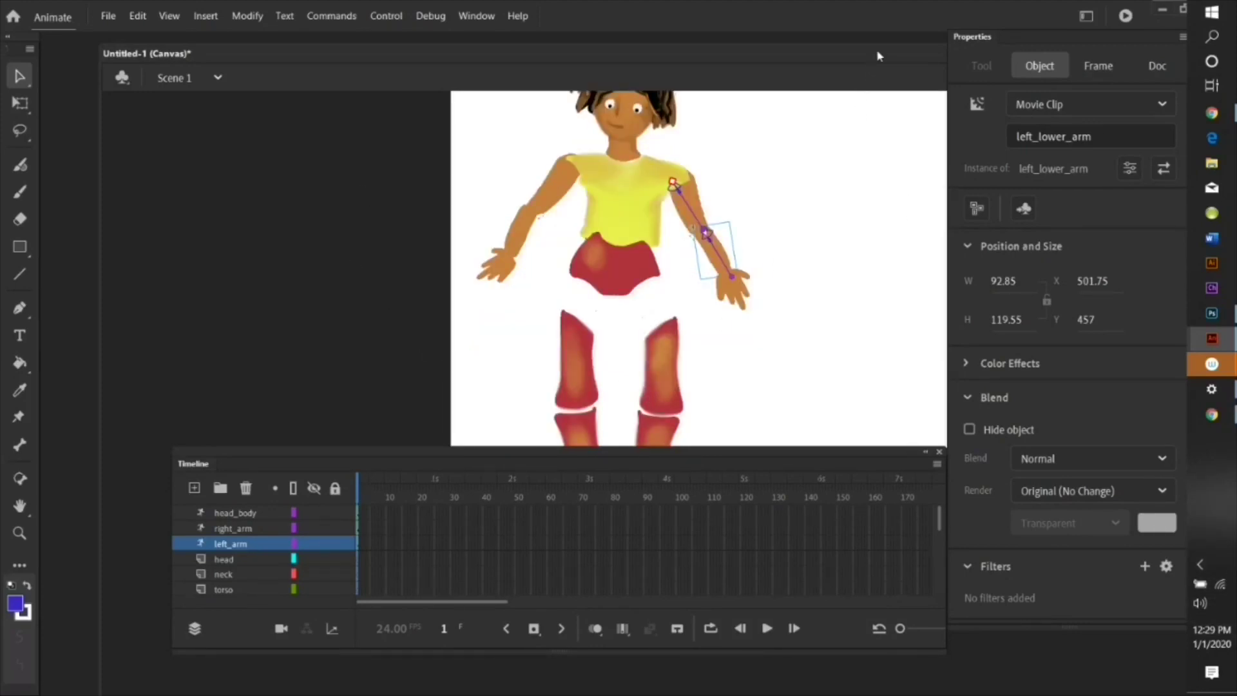
Rearrange the program and document windows and set the view zoom to 46%.
left_click_drag(915, 11, 453, 6)
left_click_drag(787, 54, 9, 88)
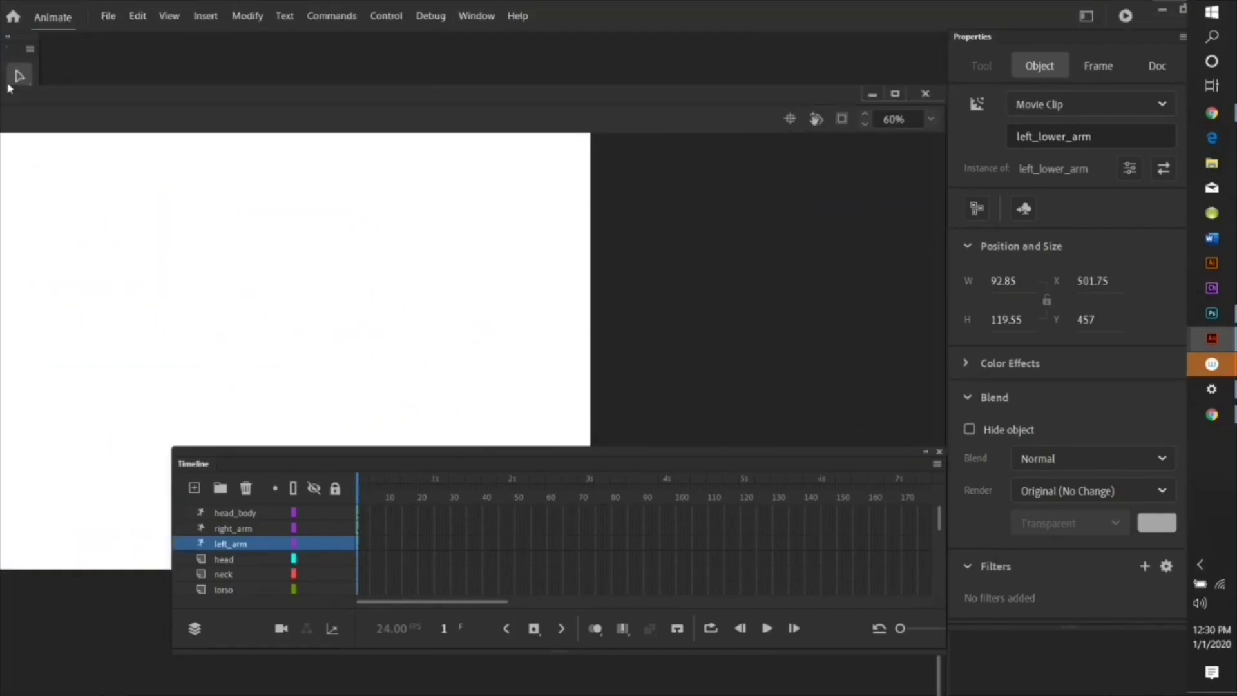
left_click(909, 120)
type("46")
key("Return")
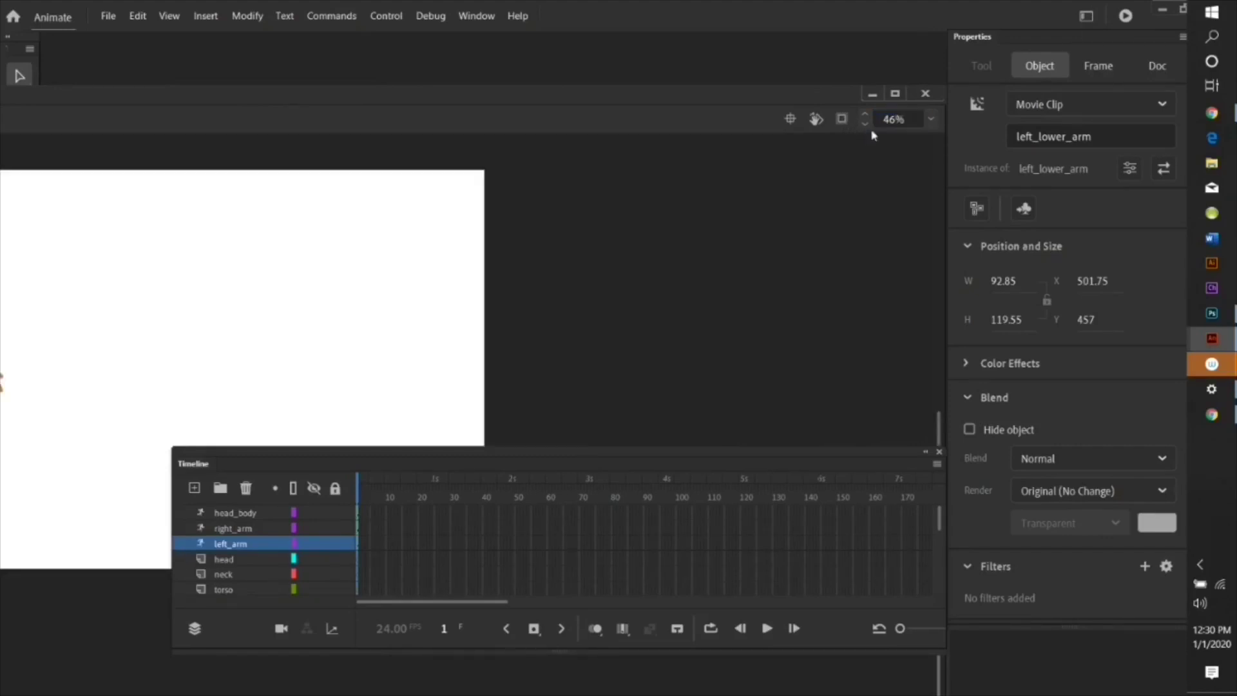
left_click_drag(583, 97, 959, 2)
scroll(706, 296, "down", 2)
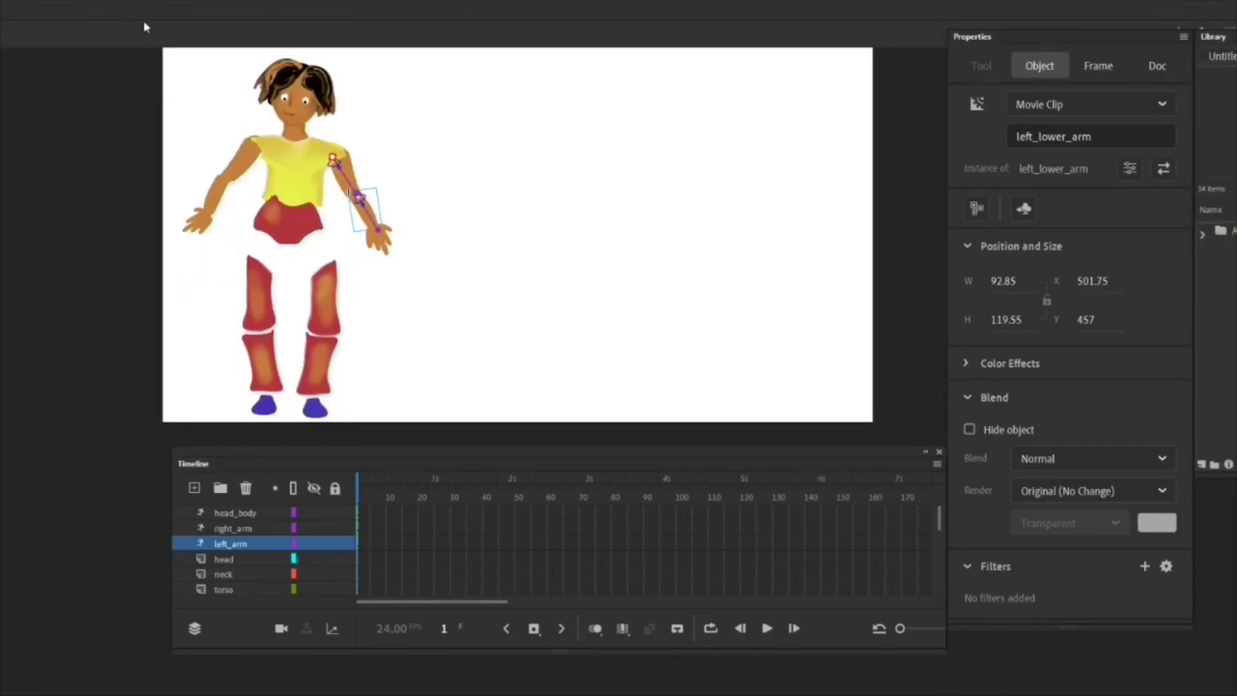
left_click_drag(114, 3, 170, 2)
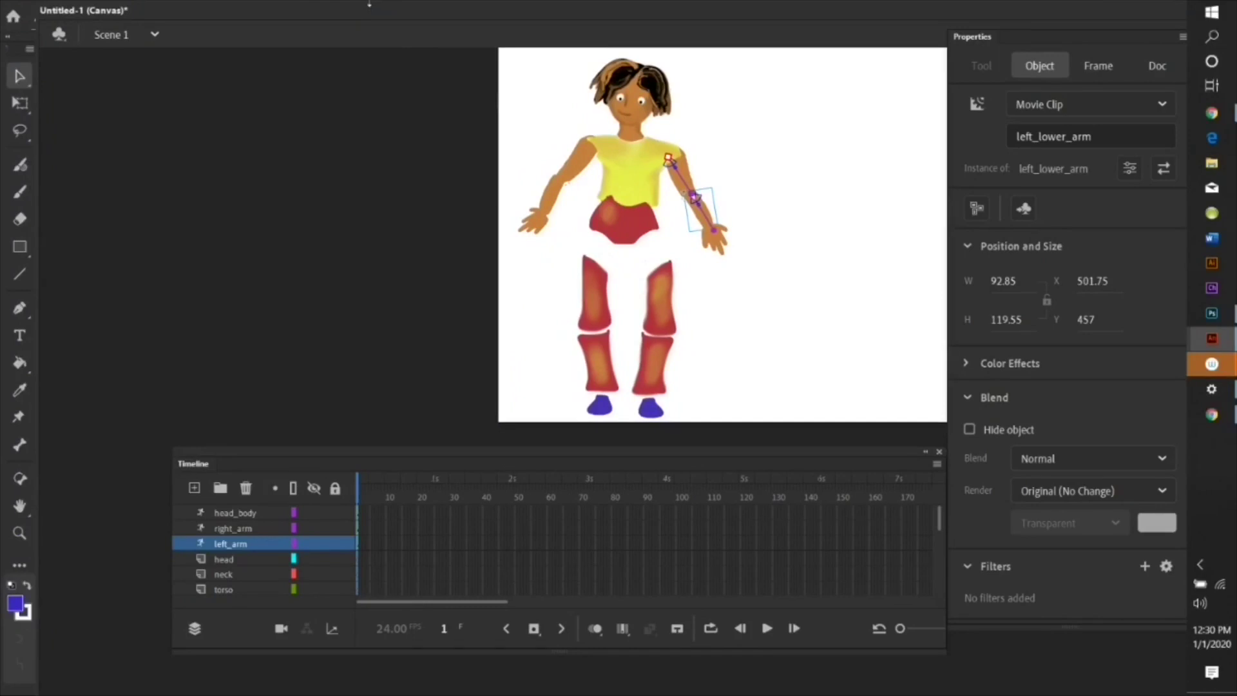
Fit the right thigh, calf and foot together snugly beneath the hips.
left_click_drag(590, 301, 599, 272)
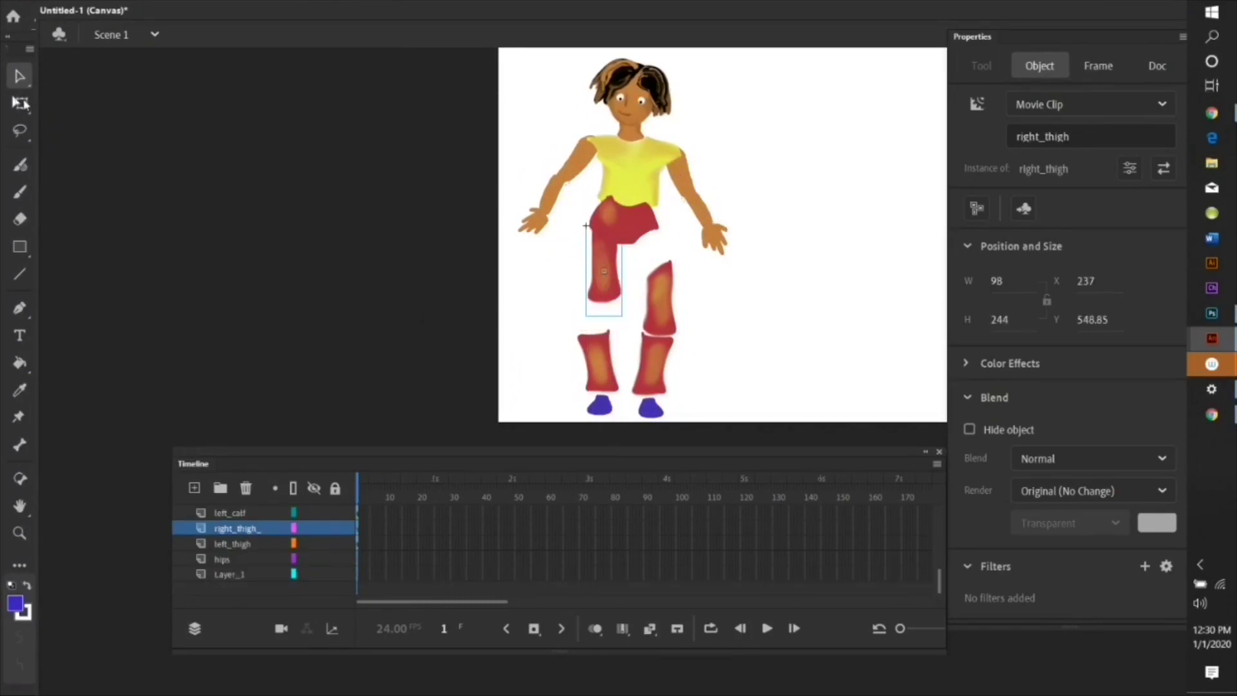
left_click(18, 102)
left_click_drag(630, 317, 616, 324)
left_click_drag(613, 259, 604, 251)
left_click(600, 366)
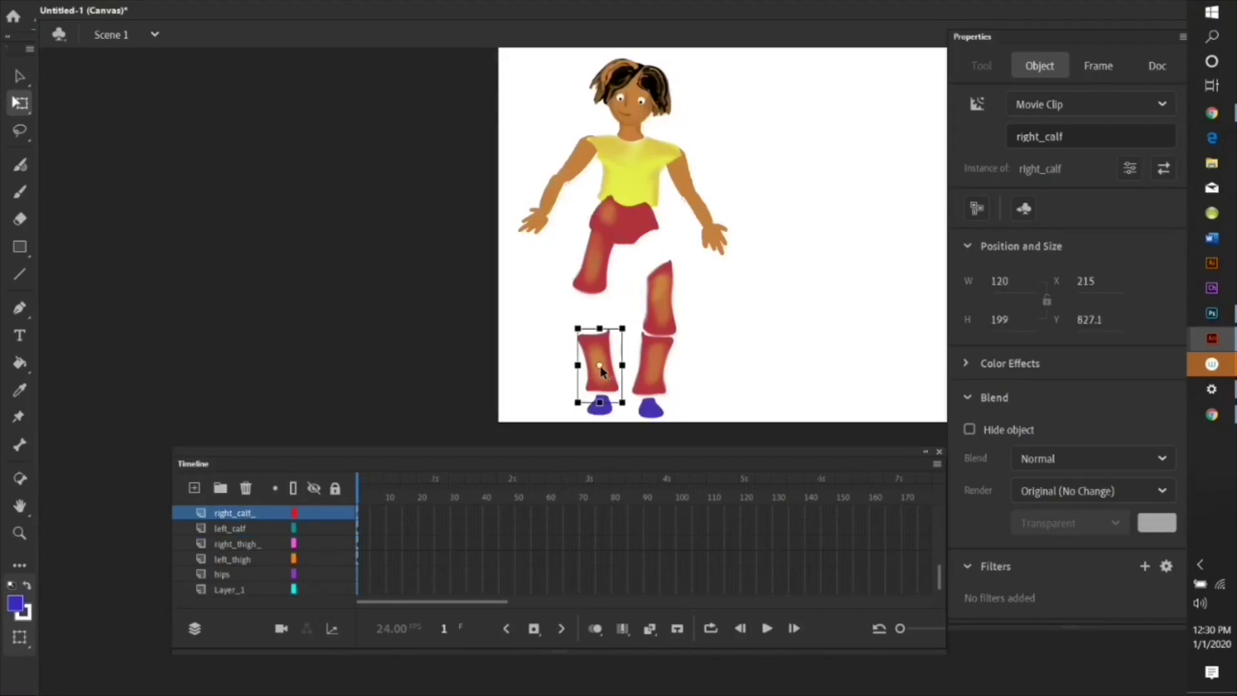
left_click_drag(603, 364, 593, 330)
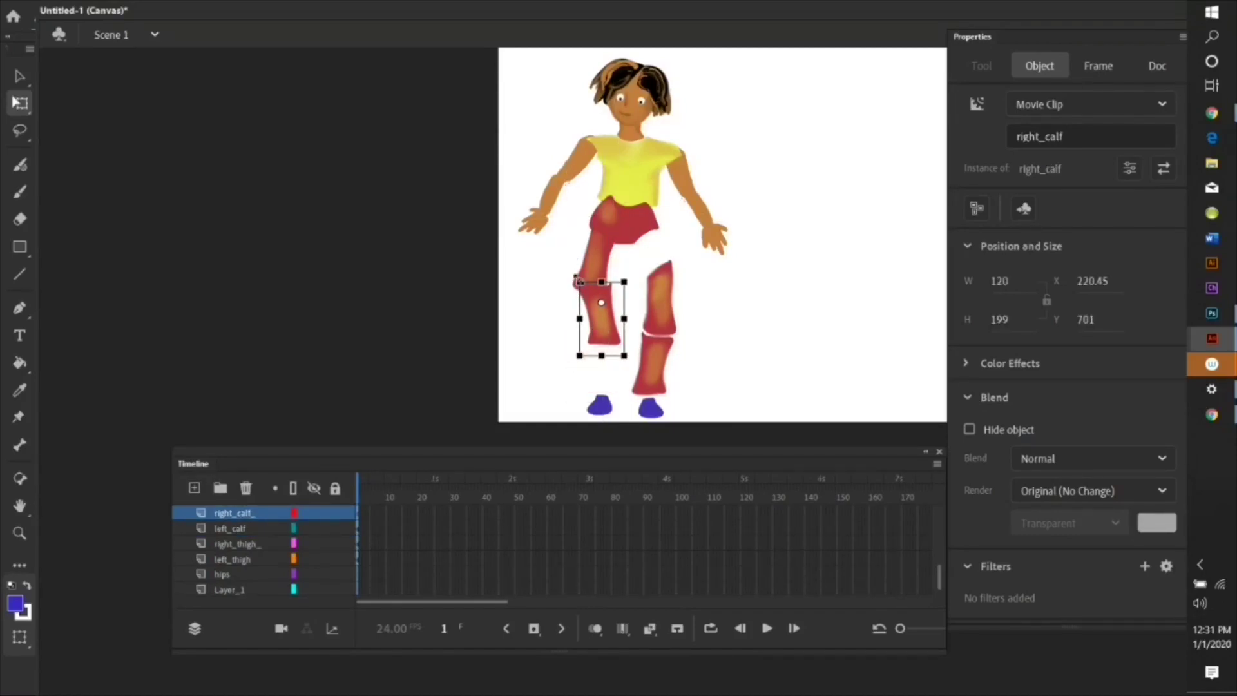
left_click_drag(579, 282, 604, 303)
left_click(601, 406)
left_click_drag(603, 405, 603, 348)
Move the left thigh, calf and foot up so they join under the hips.
left_click_drag(658, 294, 643, 259)
left_click_drag(645, 374, 639, 335)
left_click_drag(655, 412, 648, 363)
left_click(712, 318)
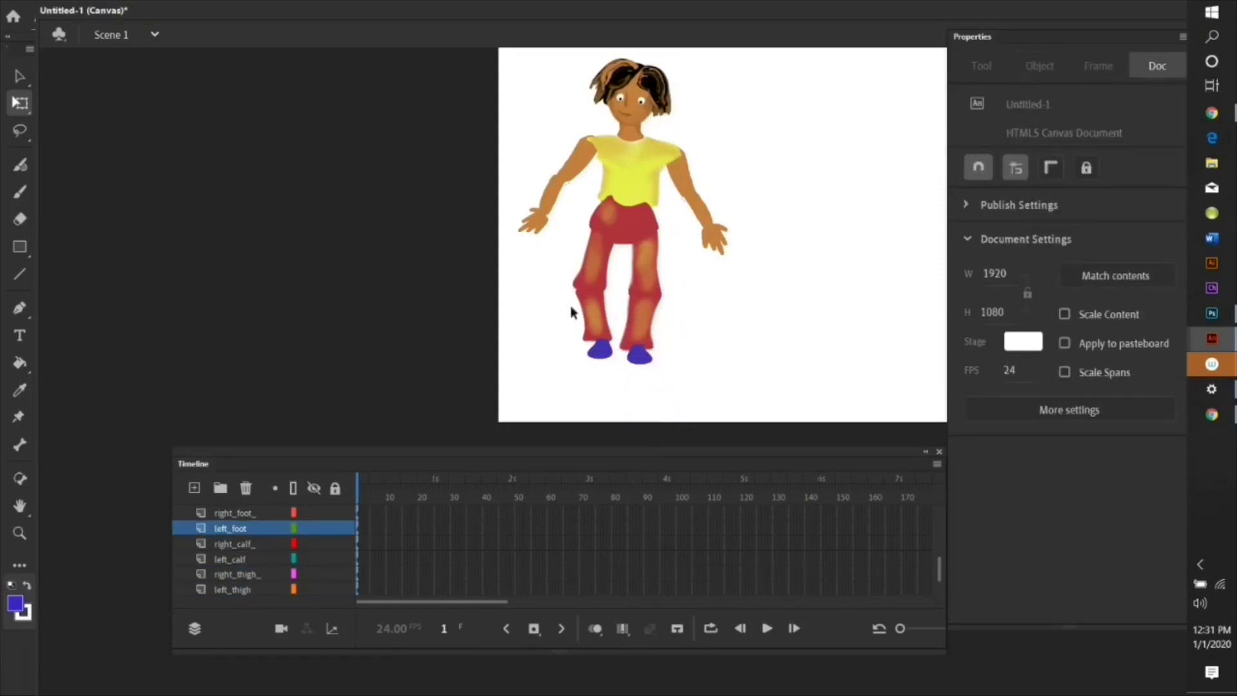
scroll(267, 572, "up", 5)
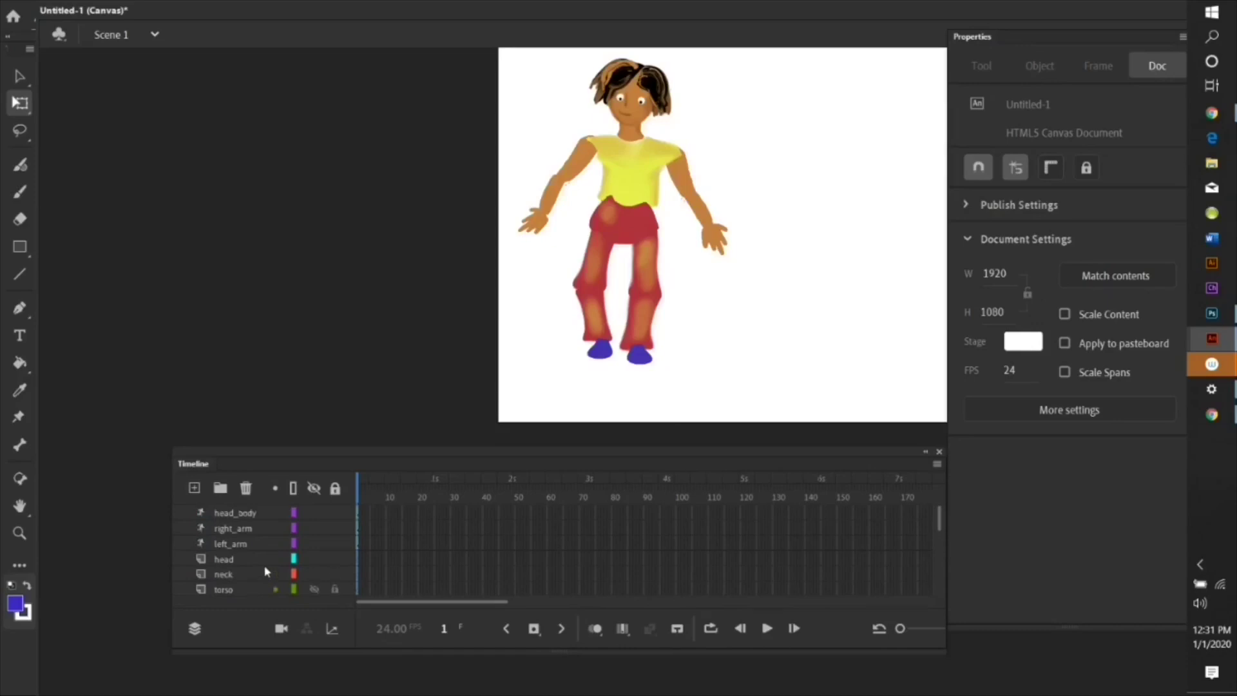
Hide head_body and move the right leg pieces' pivots to their top edges.
left_click(315, 512)
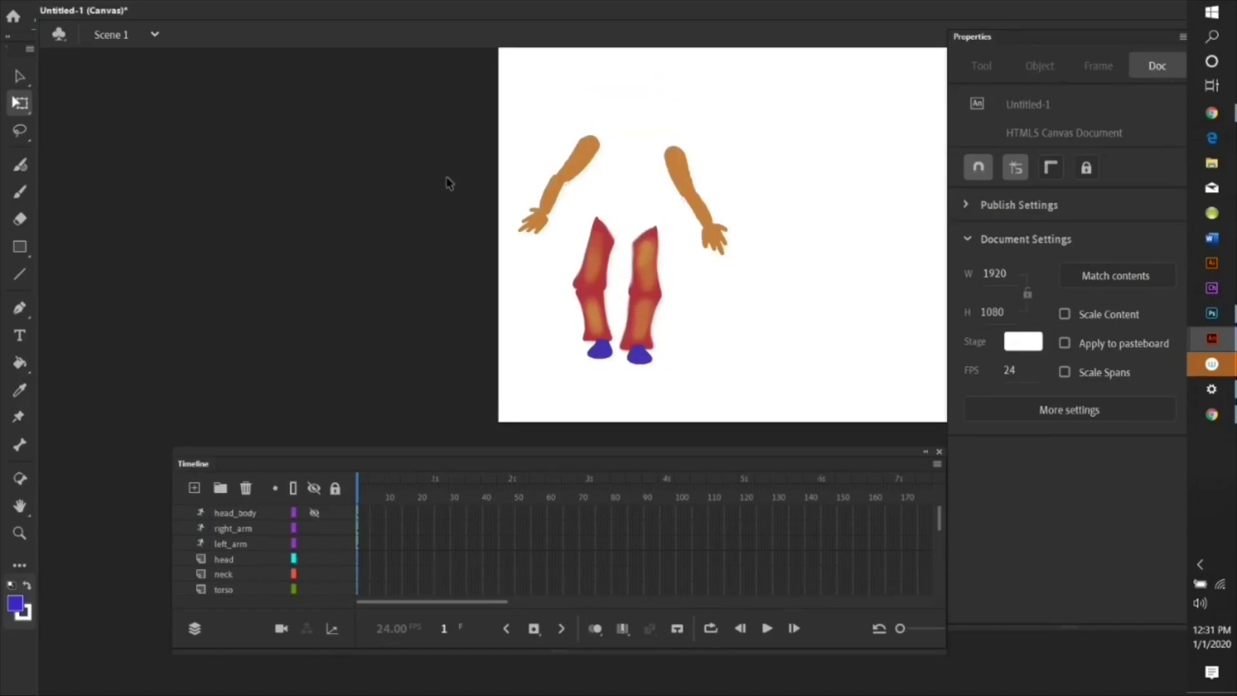
left_click(606, 270)
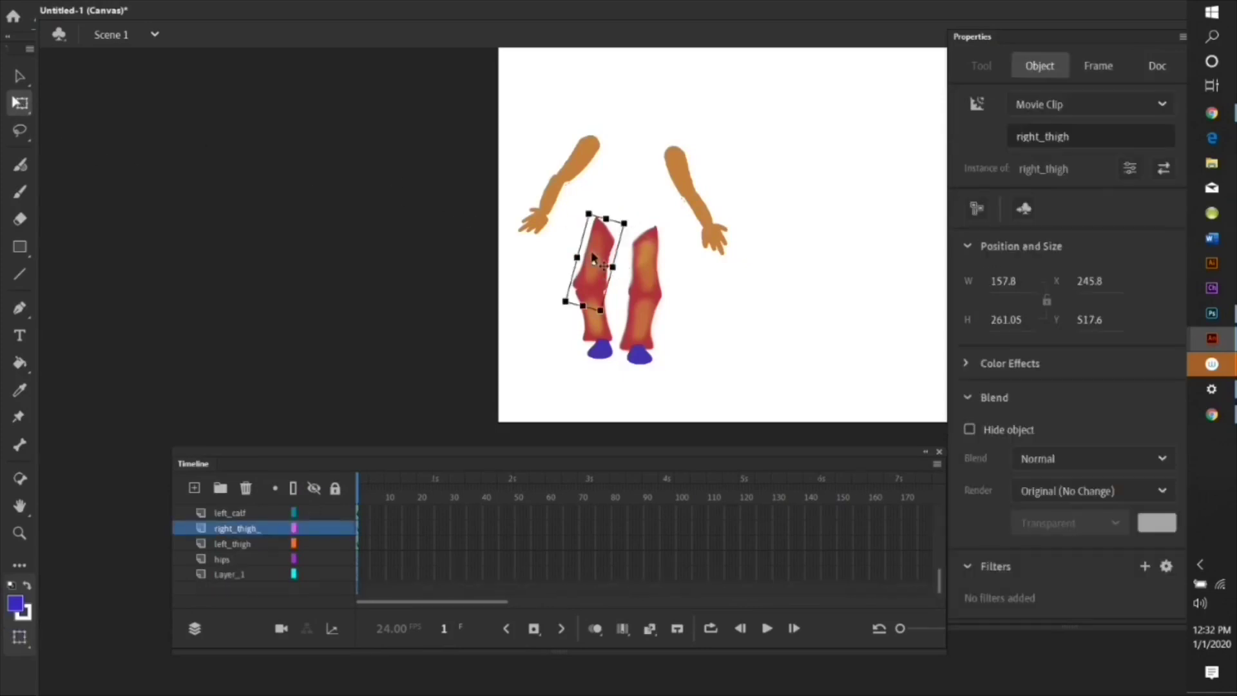
left_click(597, 332)
key("ctrl+shift+d")
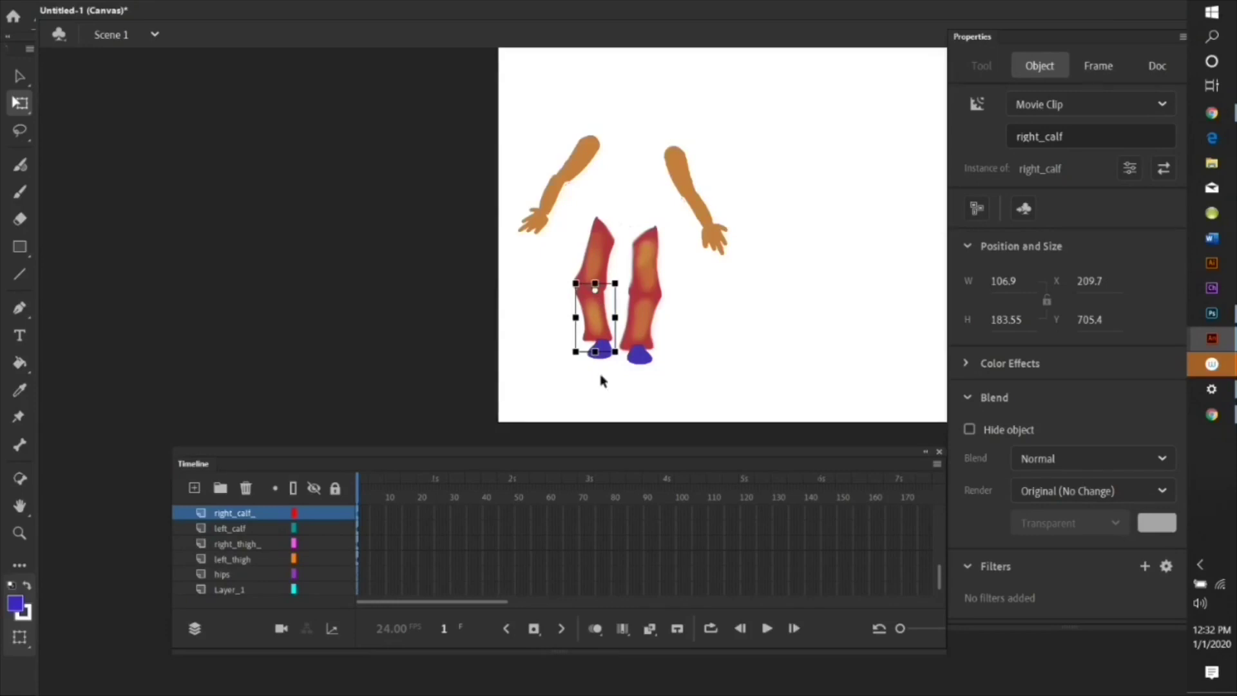
left_click(602, 373)
left_click(600, 350)
key("ctrl+shift+d")
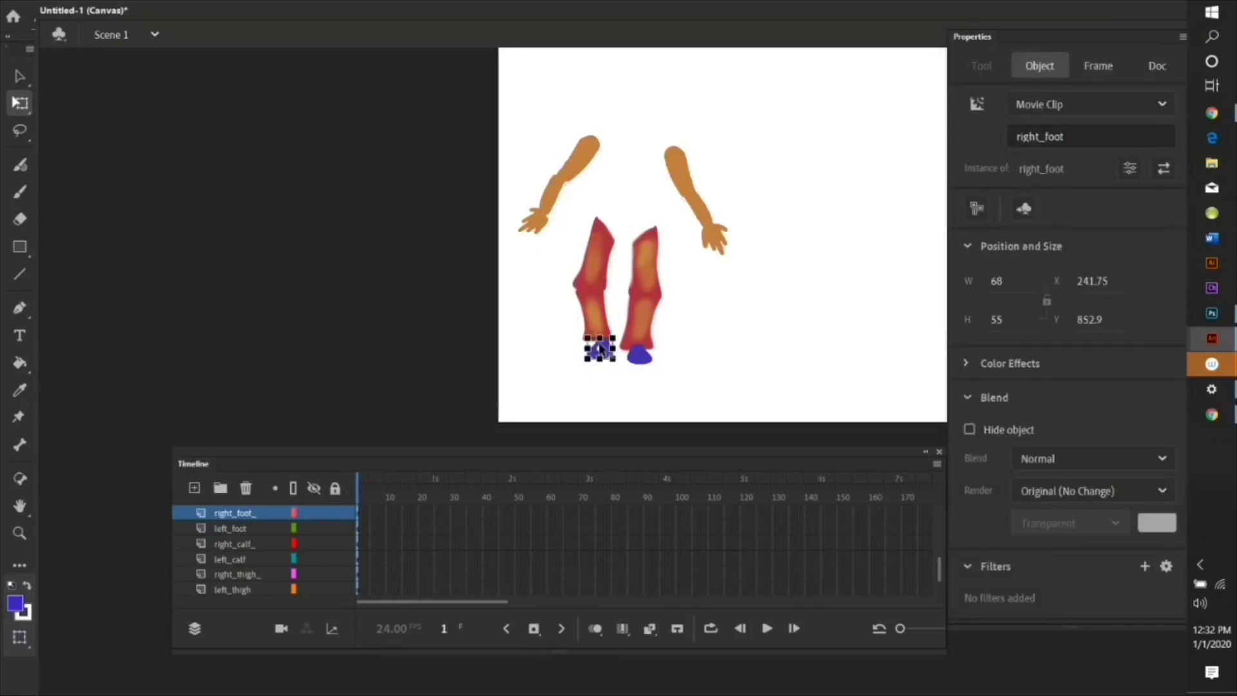
left_click_drag(599, 348, 600, 340)
left_click(516, 335)
Move the left calf and left foot pivots up to their top edges.
left_click(640, 274)
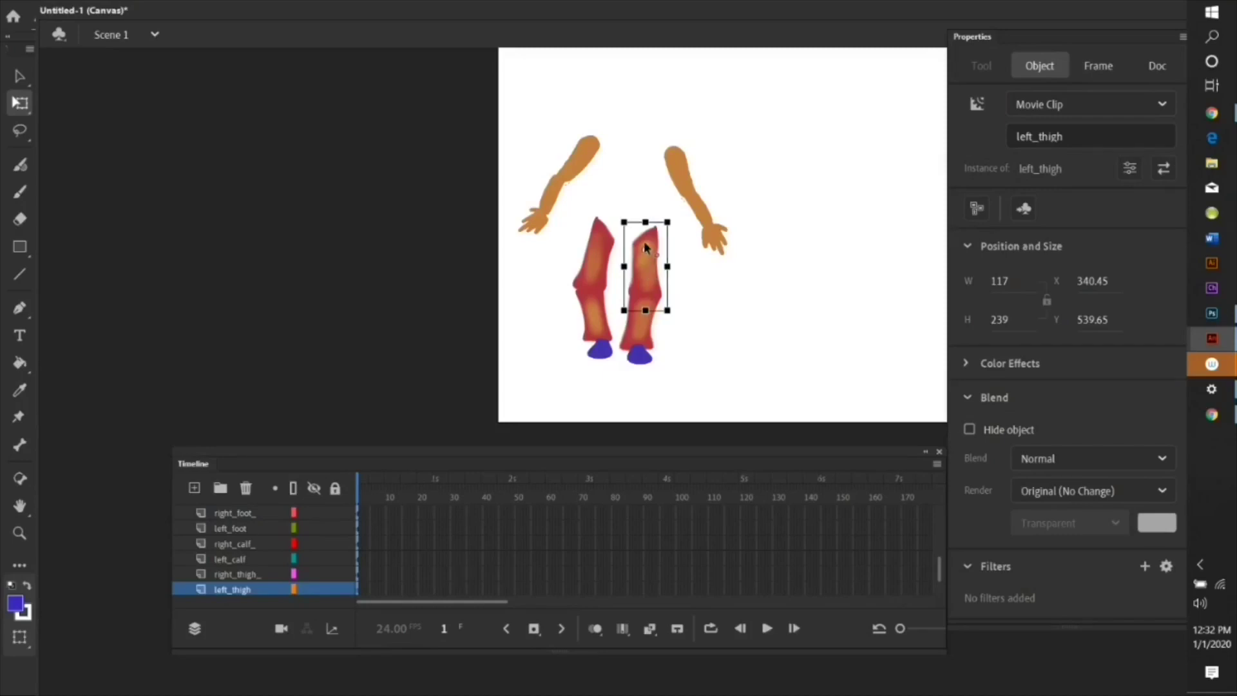
left_click(639, 325)
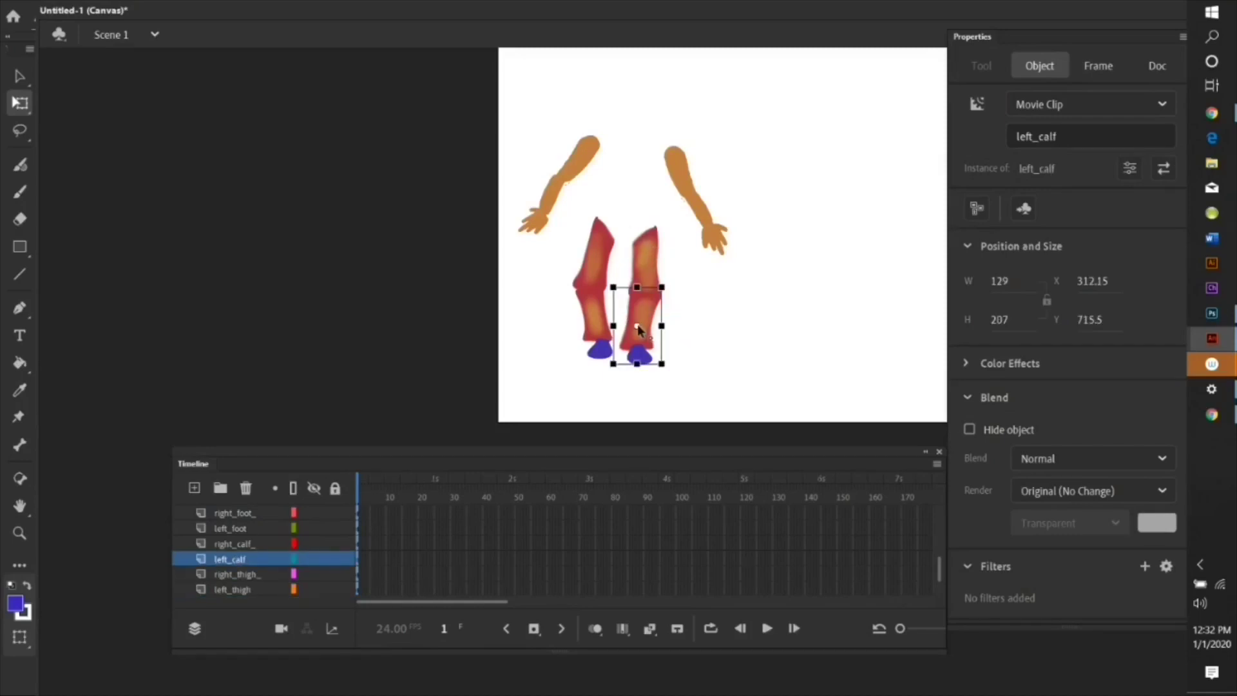
left_click_drag(637, 326, 646, 297)
left_click(707, 393)
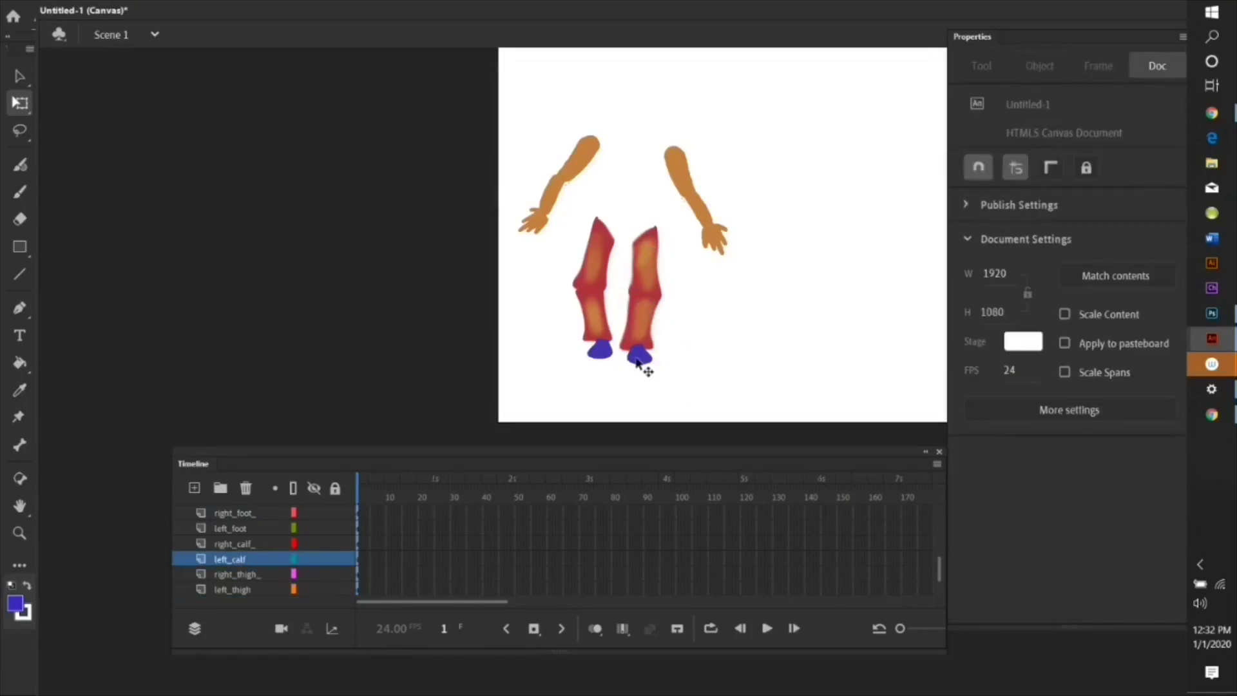
left_click(641, 354)
left_click_drag(641, 354, 643, 348)
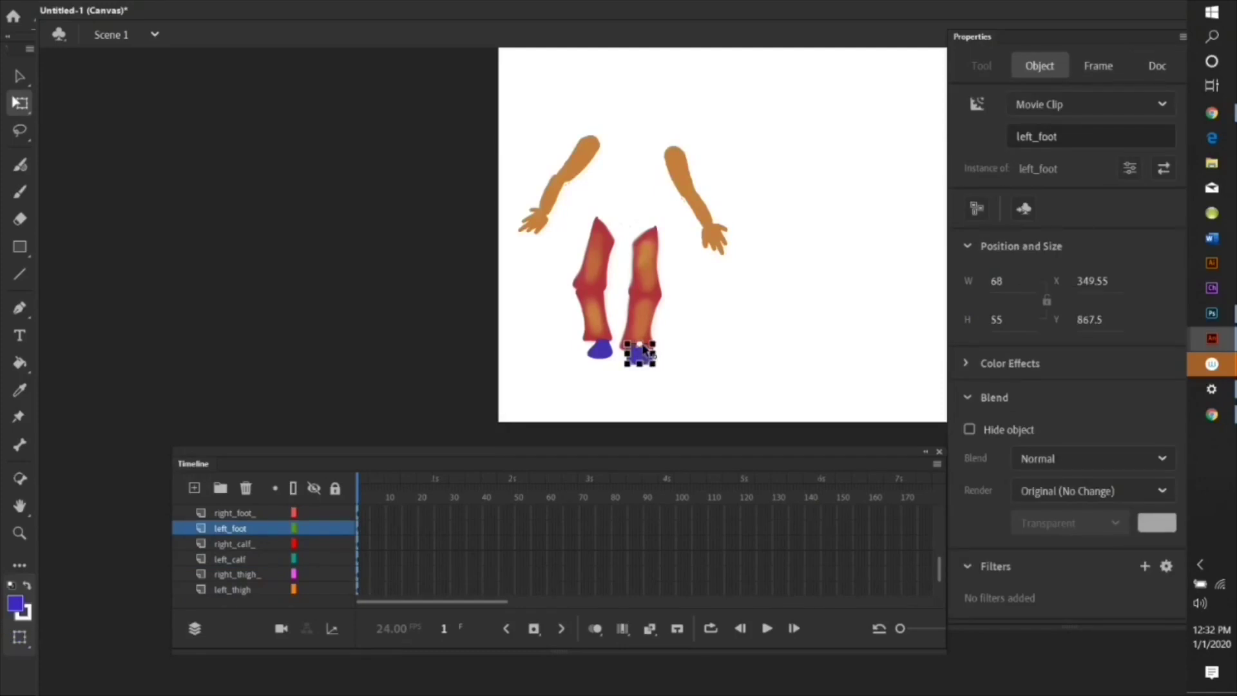
left_click(741, 302)
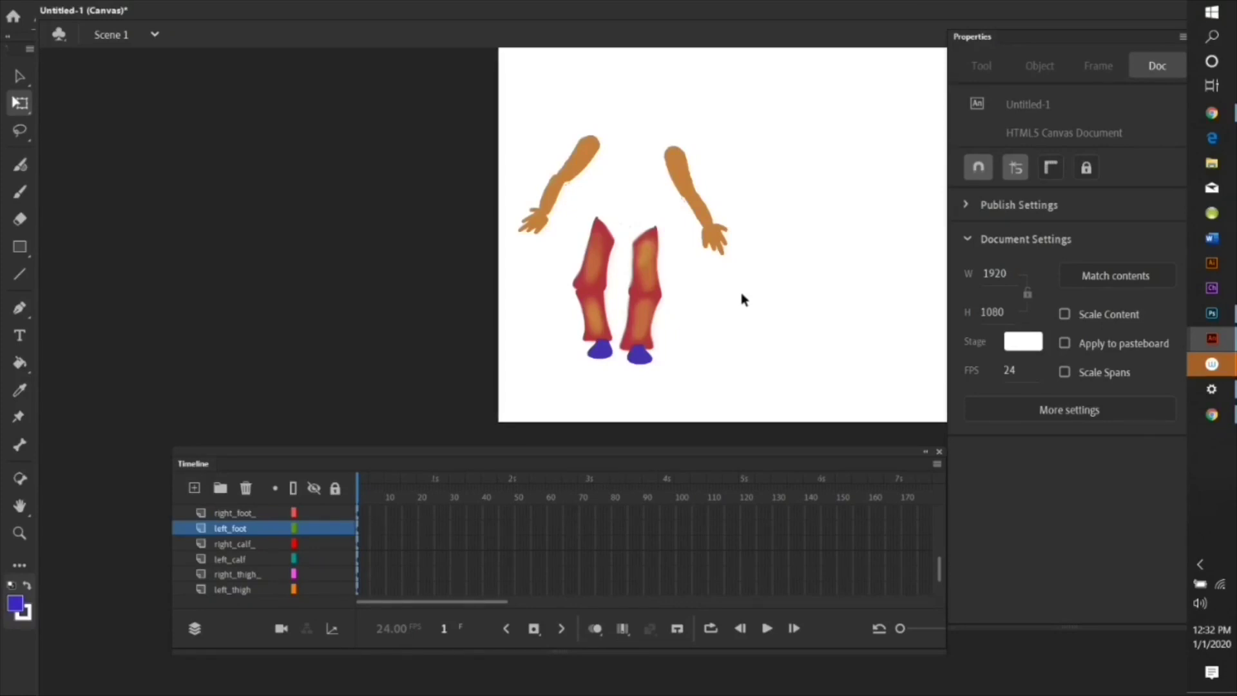
Nudge the left thigh up slightly and select the left leg pieces together.
left_click(19, 76)
left_click_drag(635, 231, 628, 212)
scroll(308, 548, "up", 3)
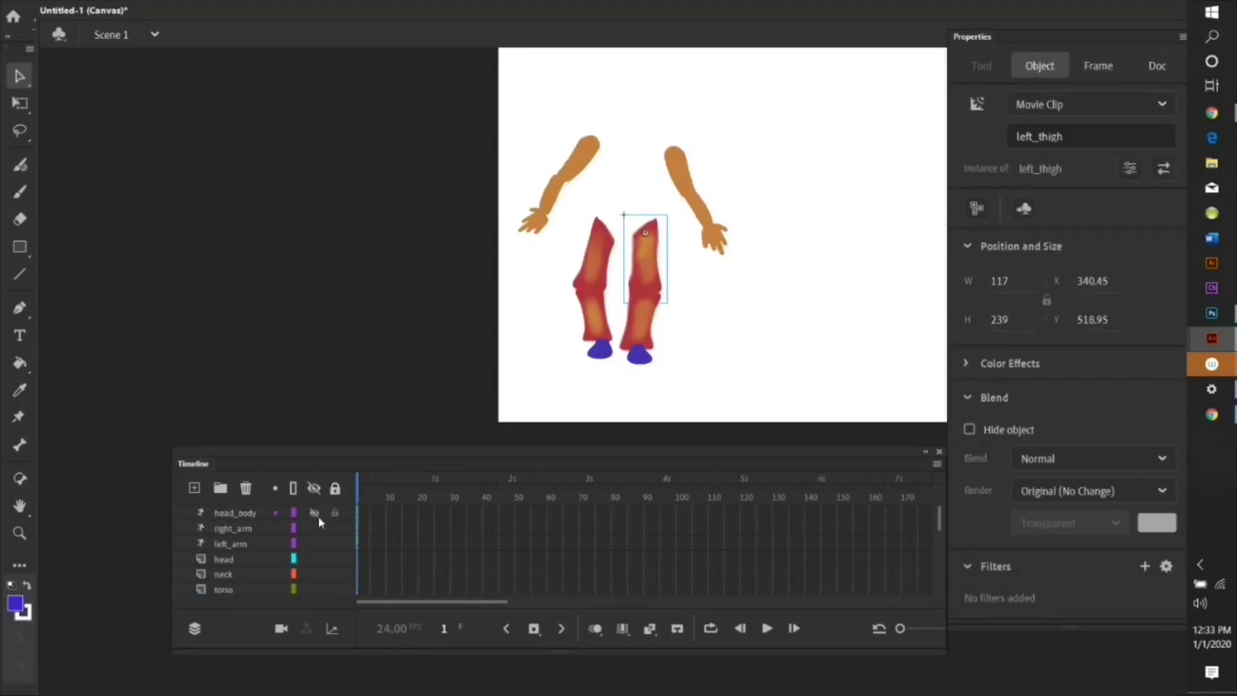
left_click(315, 513)
left_click(315, 513)
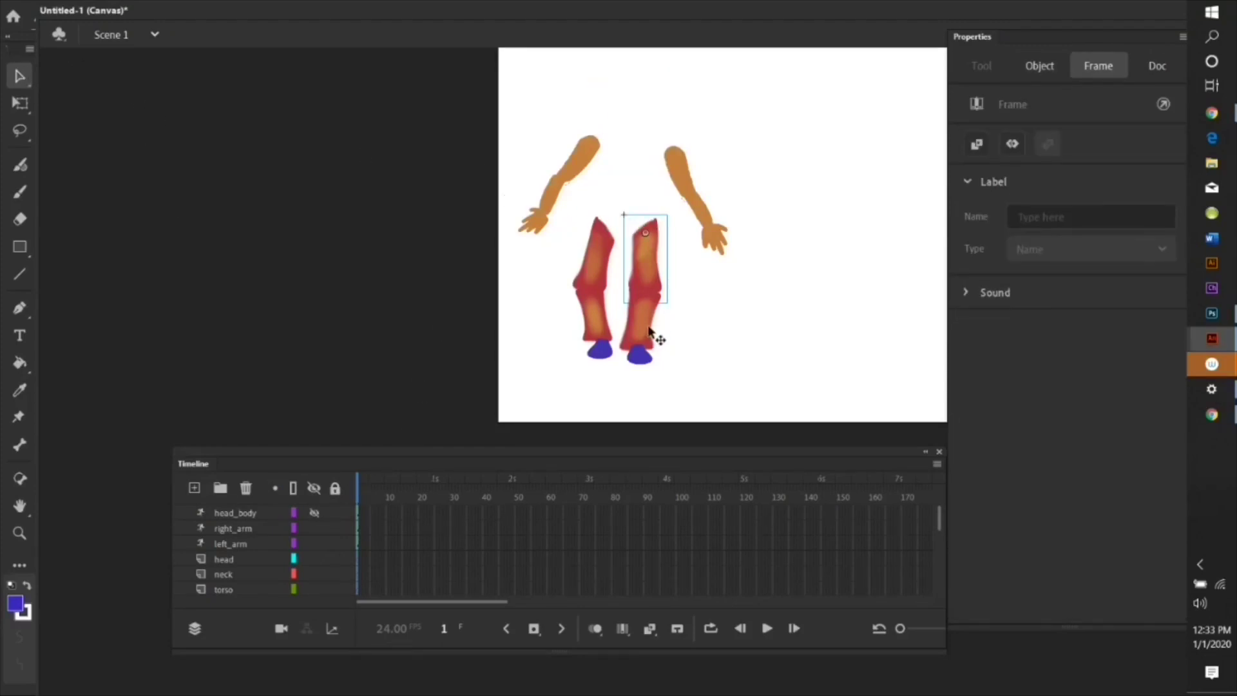
left_click(645, 356)
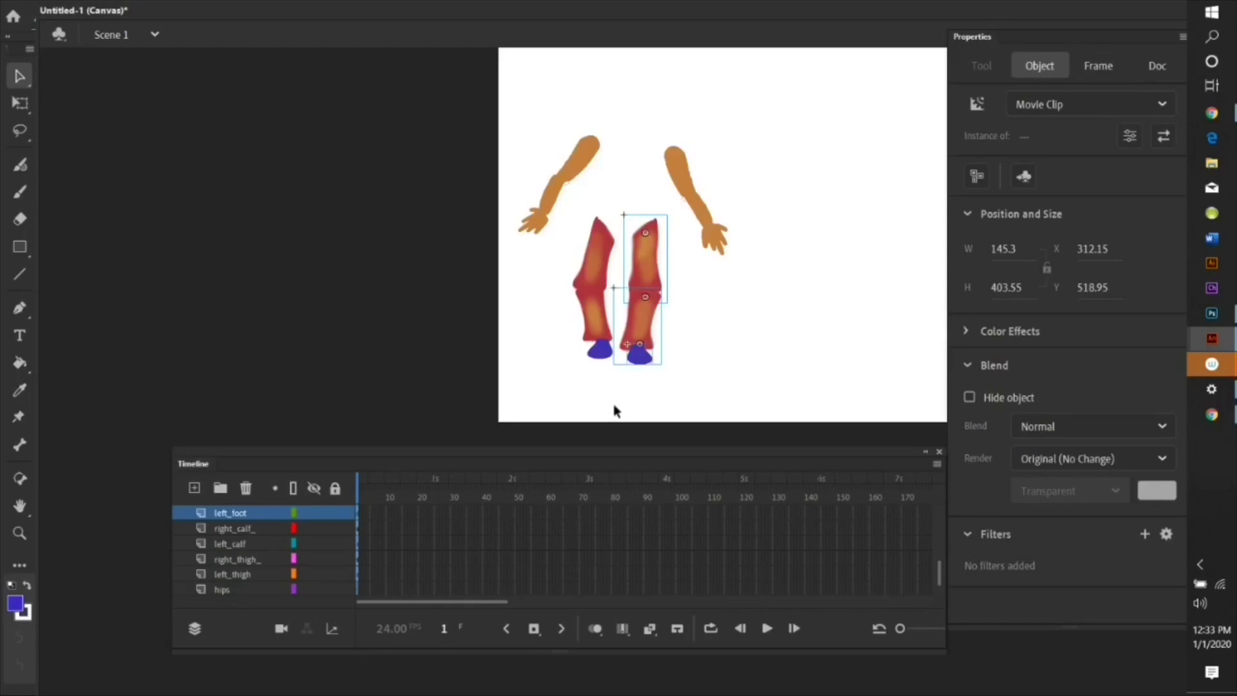
Draw a bone chain linking the left thigh, calf and foot, and test it.
left_click(22, 445)
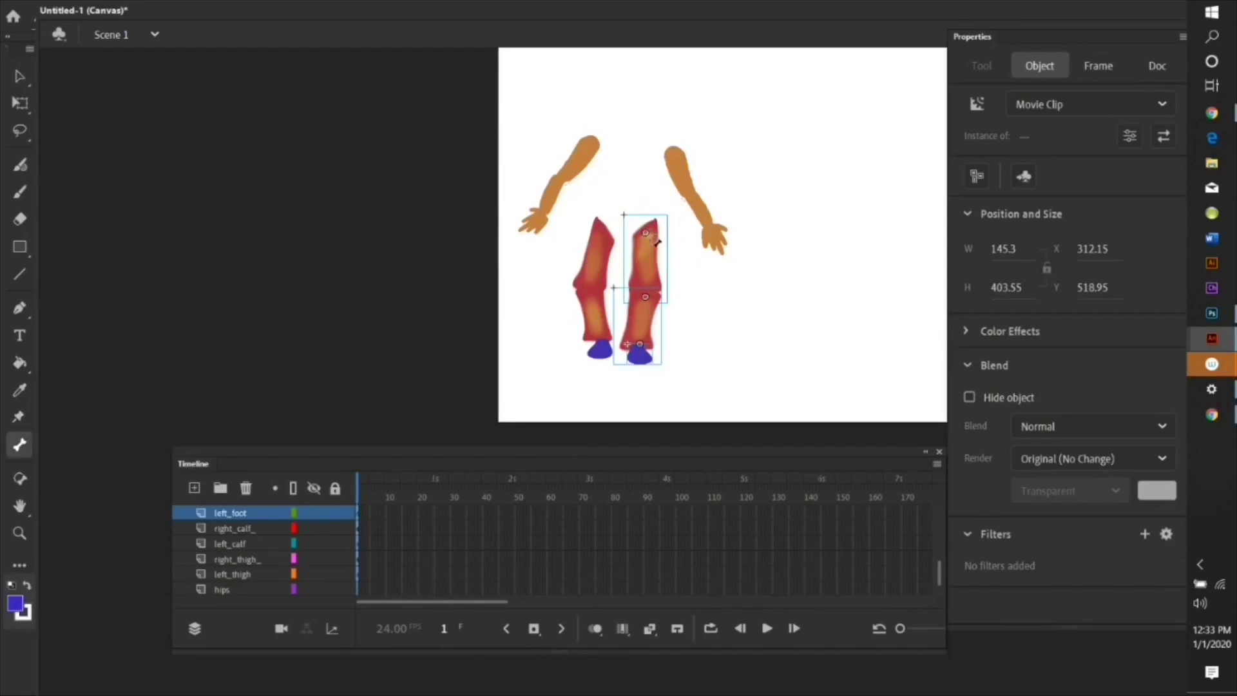
left_click_drag(645, 232, 641, 351)
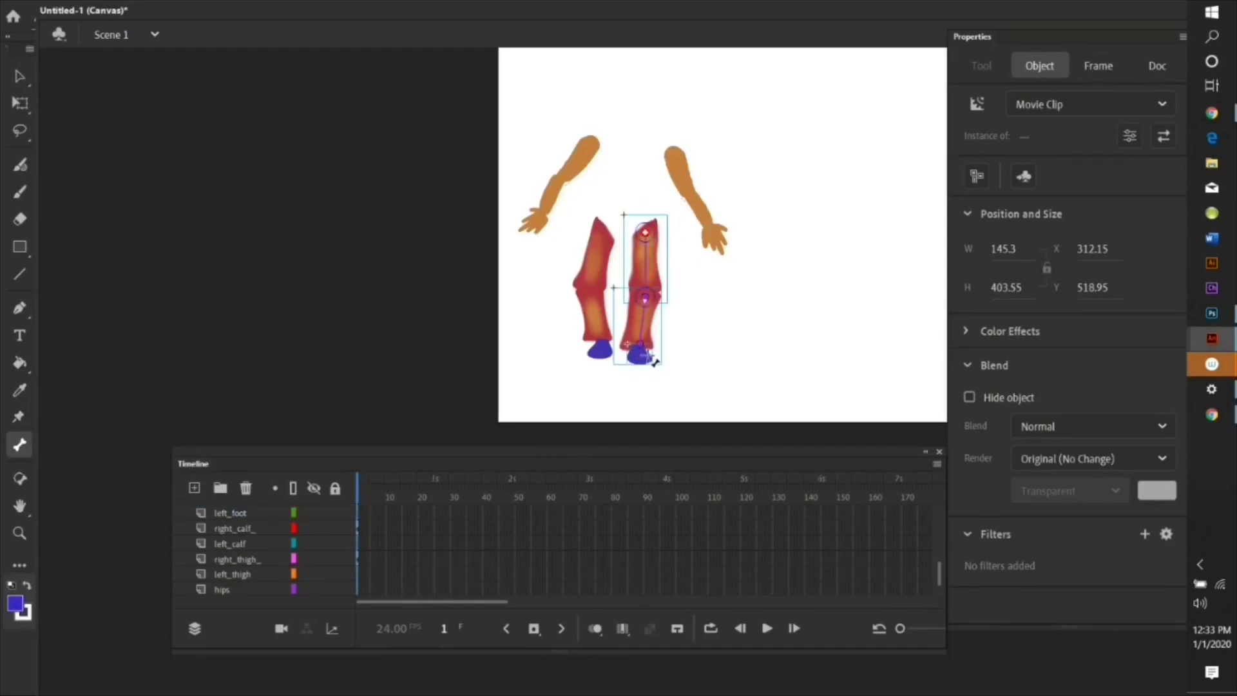
left_click(19, 76)
left_click(645, 261)
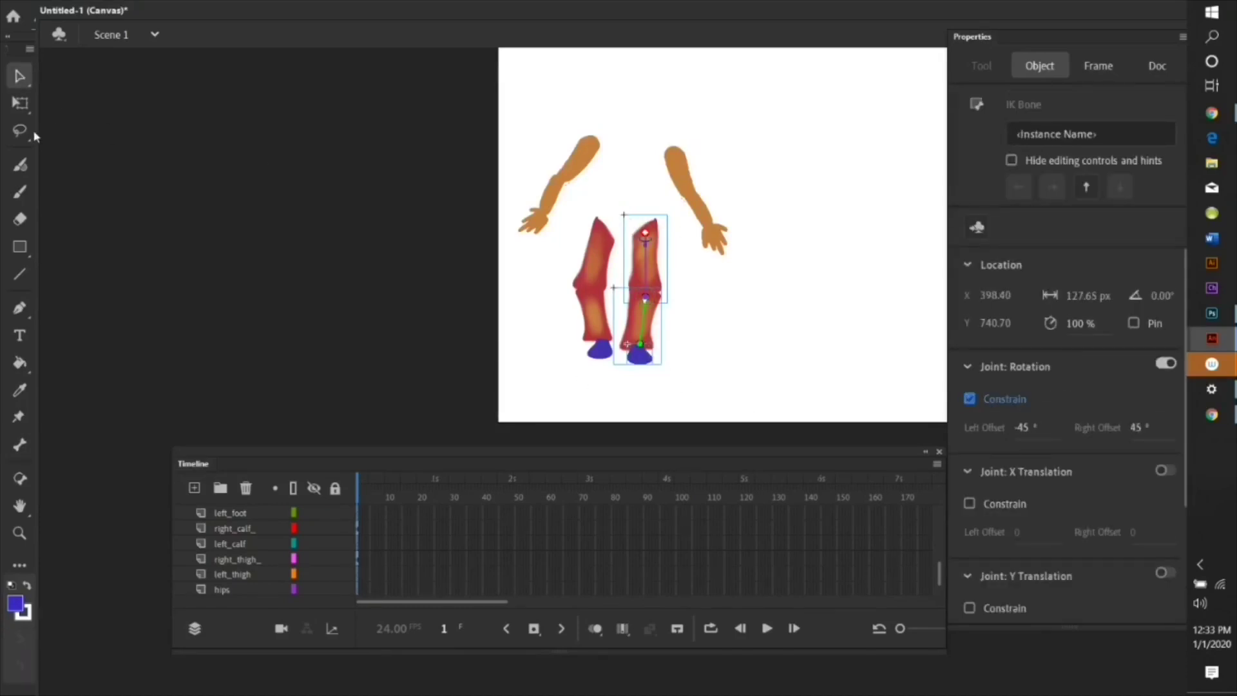
left_click(563, 364)
mouse_move(639, 353)
left_mouse_down()
mouse_move(756, 313)
mouse_move(635, 381)
mouse_move(659, 363)
mouse_move(647, 354)
left_mouse_up()
Reposition the left foot with Free Transform.
key("q")
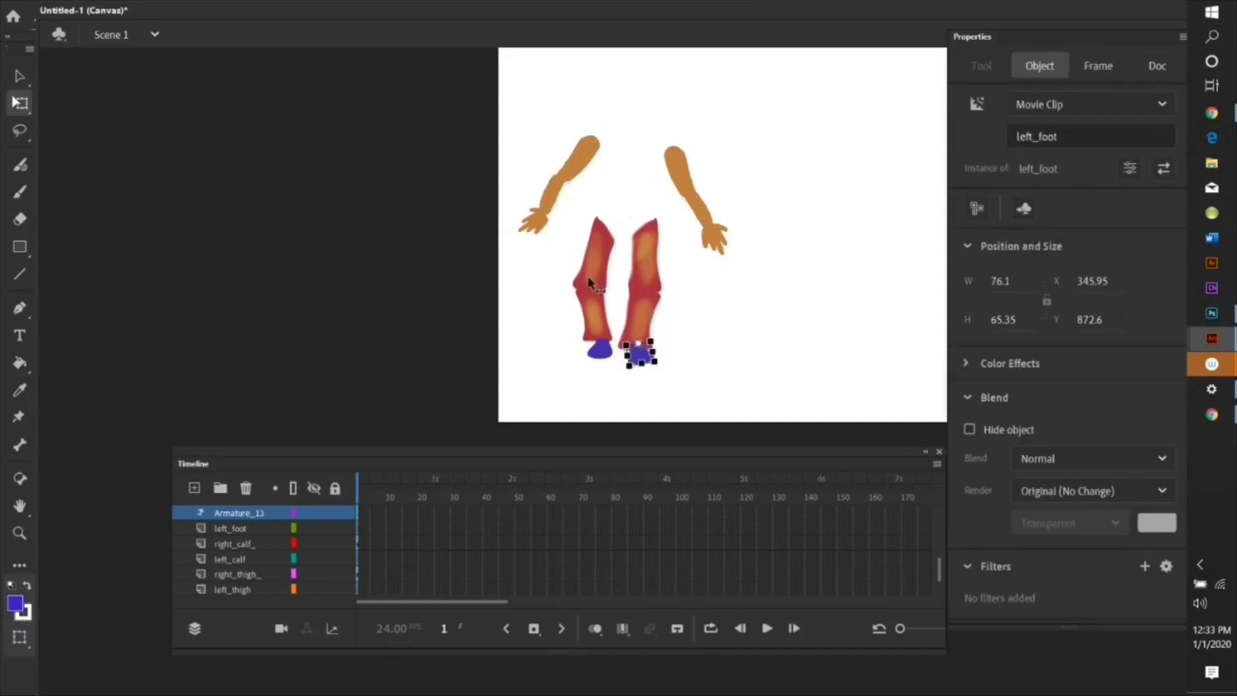
left_click(645, 310)
left_click(652, 388)
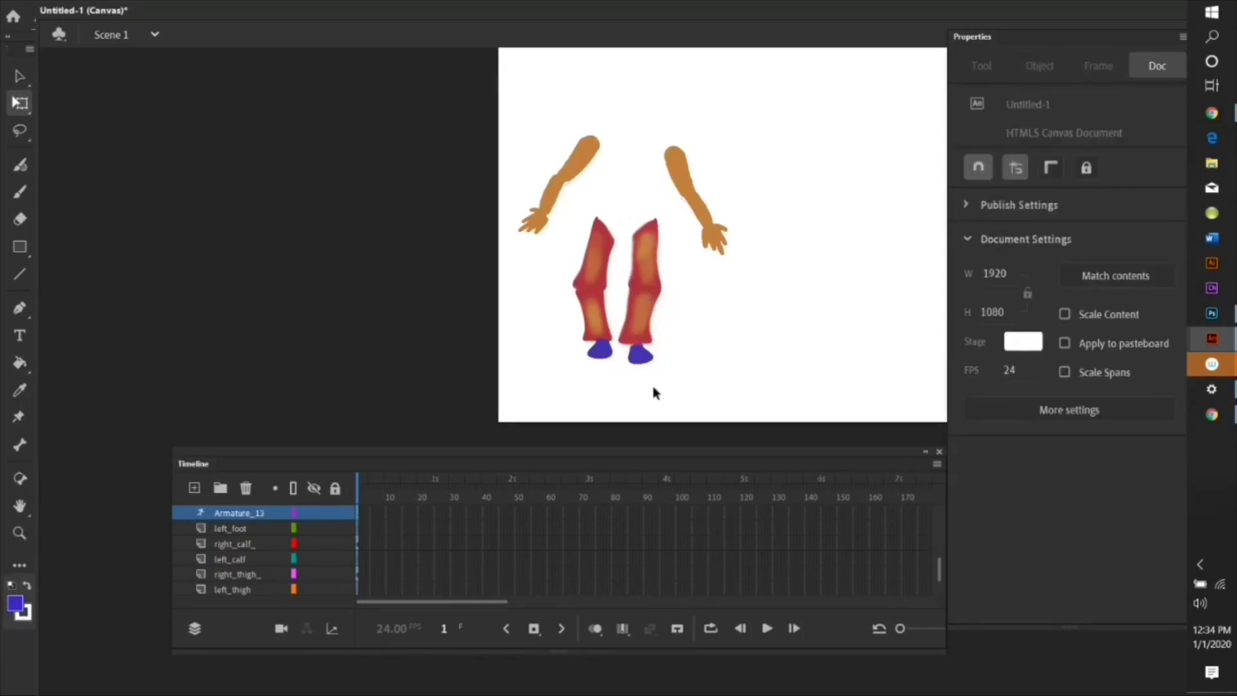
left_click(645, 357)
left_click_drag(645, 357, 636, 395)
left_click(463, 284)
key("v")
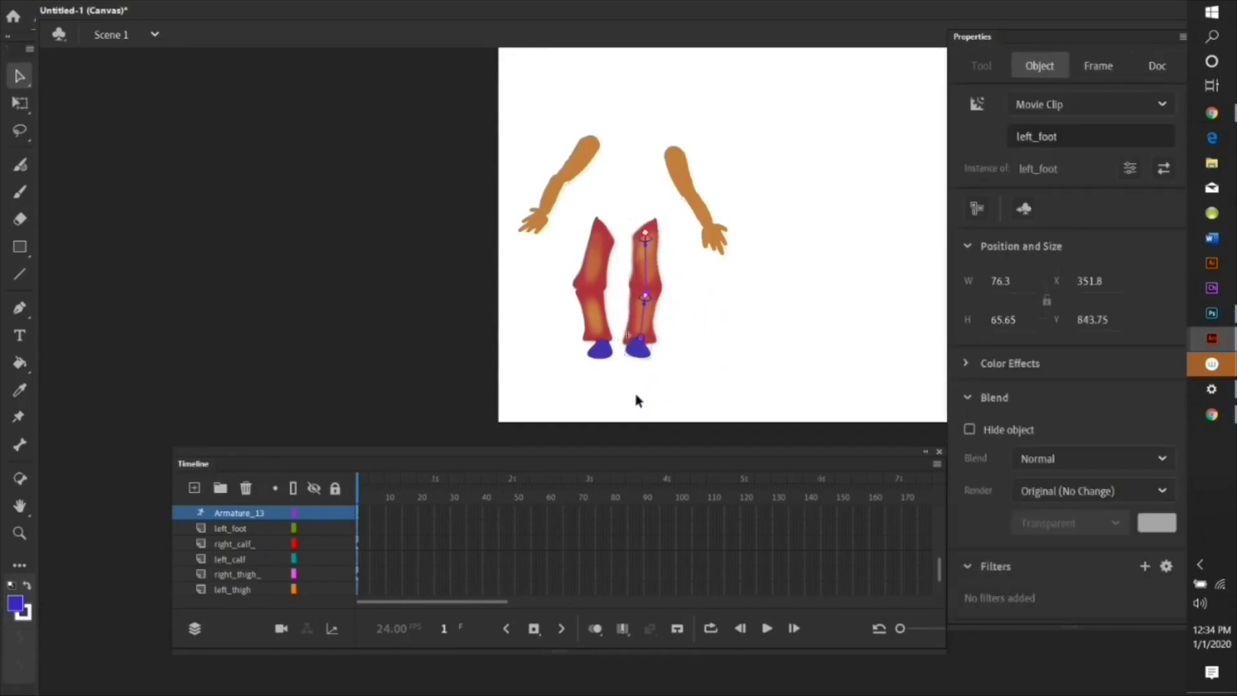
Rename the Armature_13 layer to left_leg and move it up in the layer stack.
left_click(743, 326)
double_click(230, 512)
type("left_le")
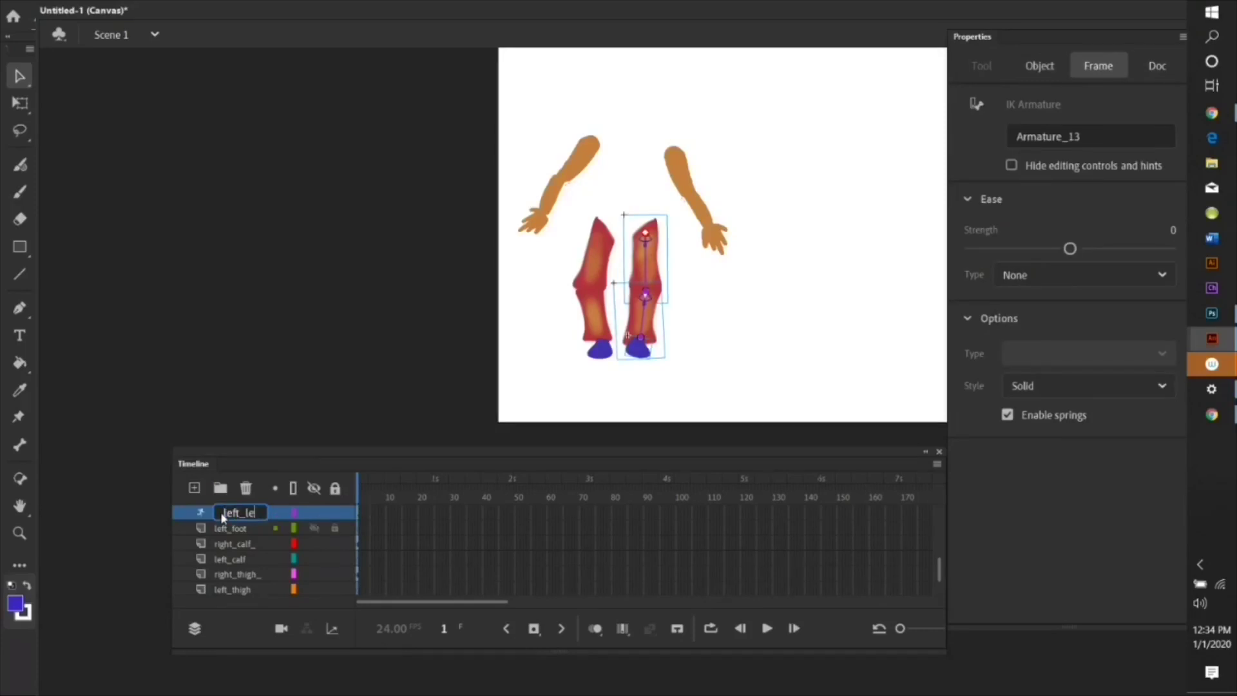
type("g")
key("Return")
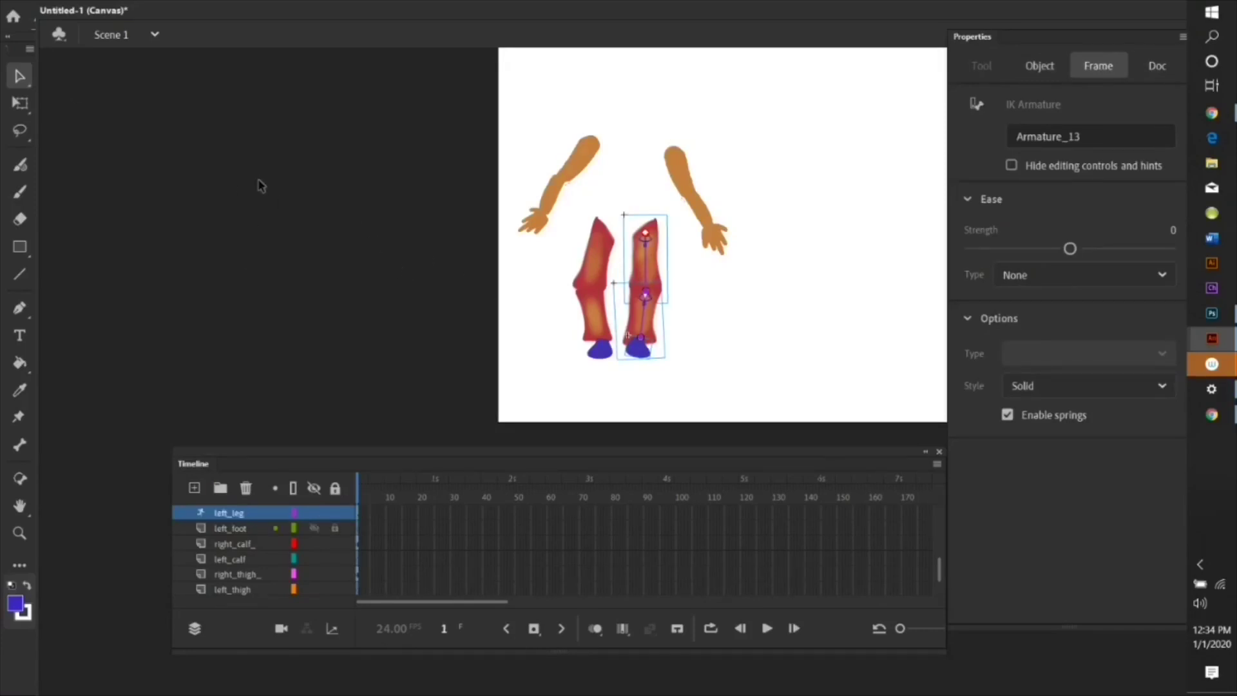
left_click(354, 222)
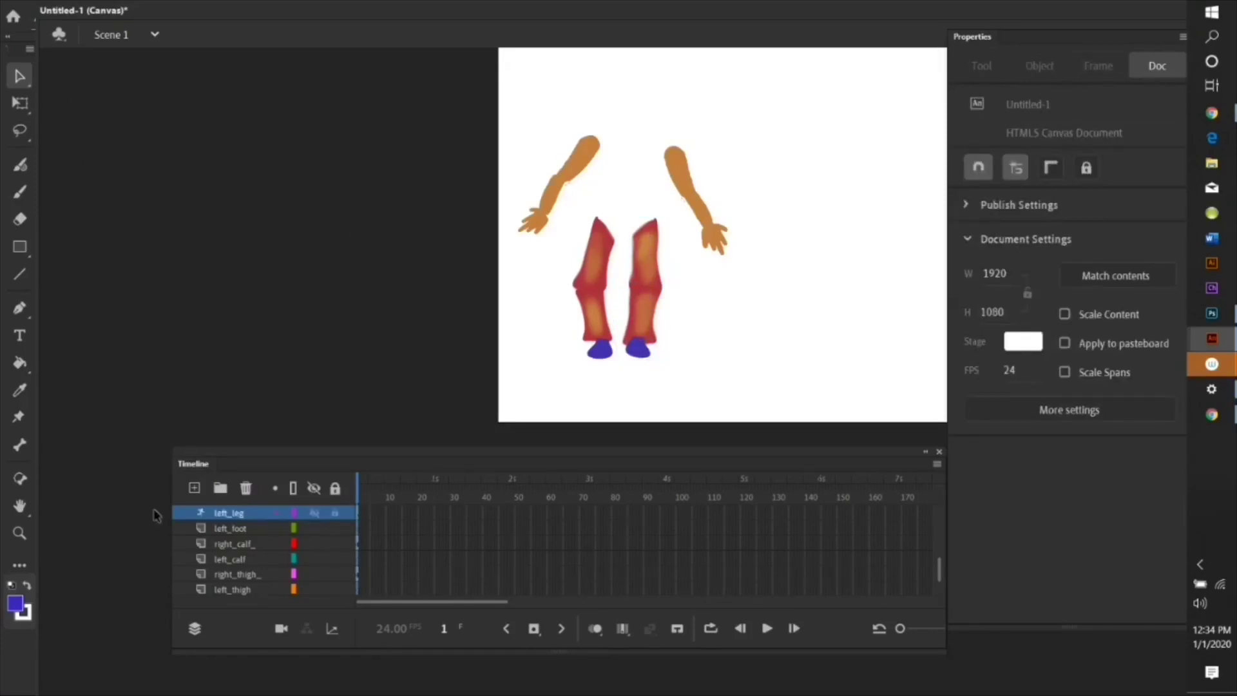
left_click_drag(184, 514, 186, 557)
Hide head_body and nudge the right calf and foot up under the thigh.
scroll(149, 531, "up", 10)
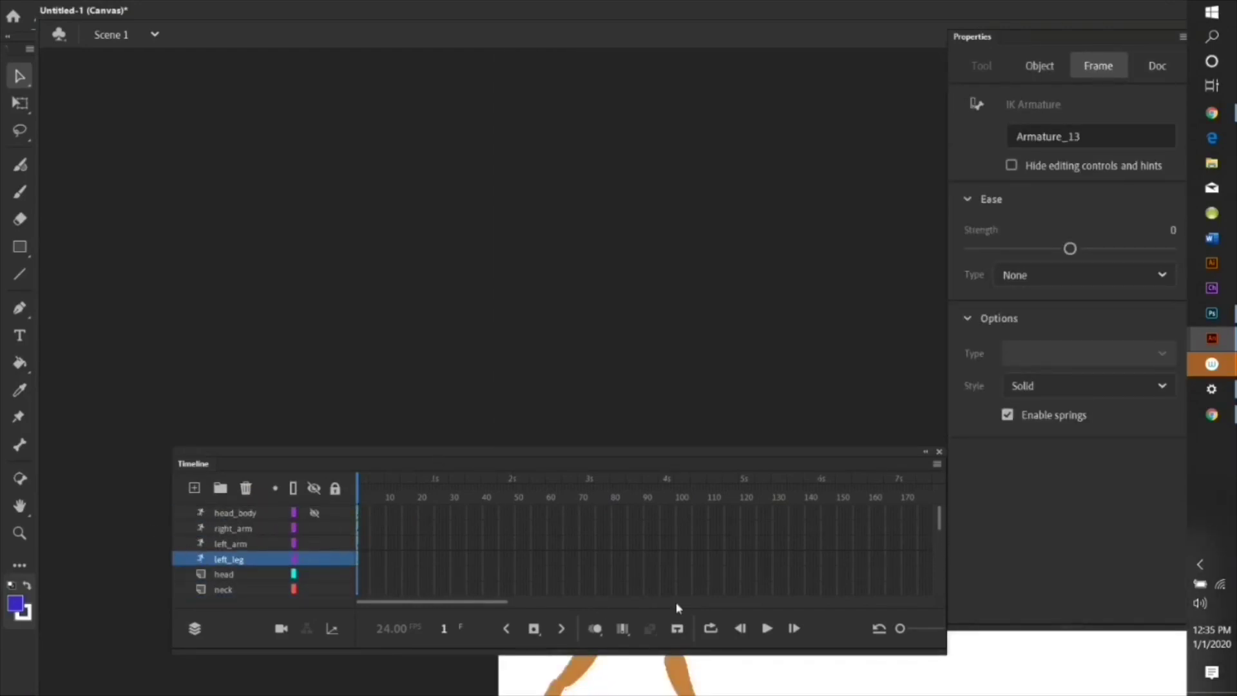
left_click(314, 513)
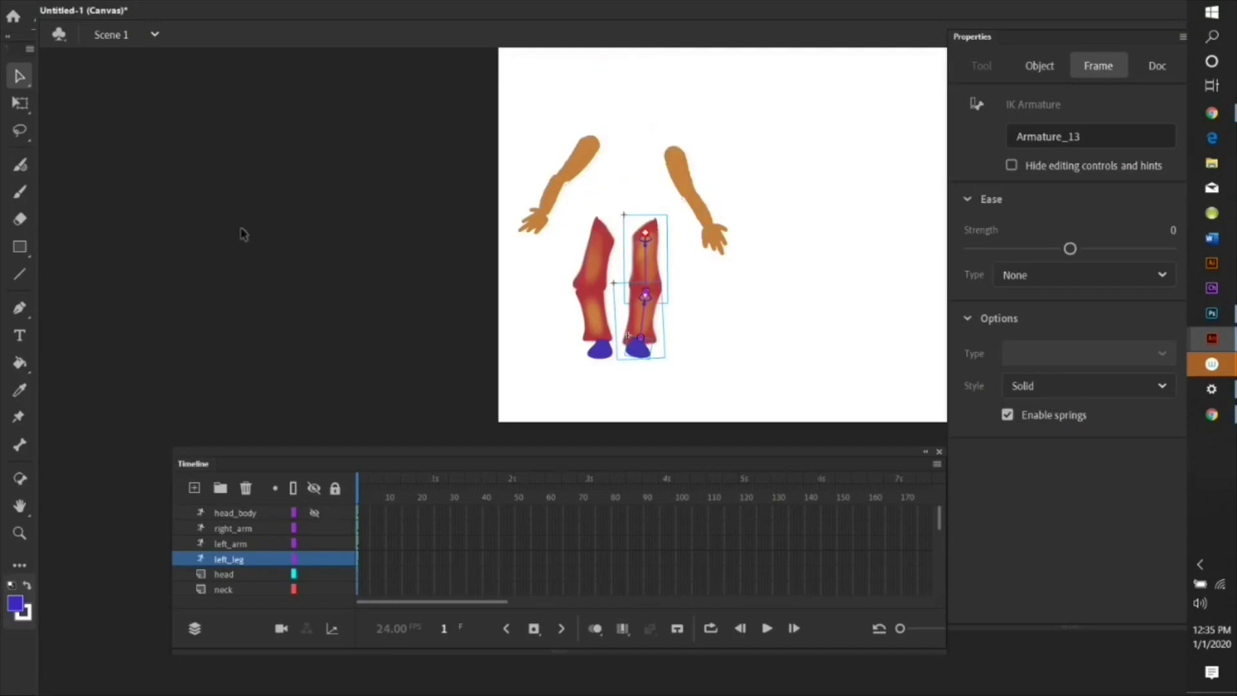
left_click_drag(595, 310, 595, 304)
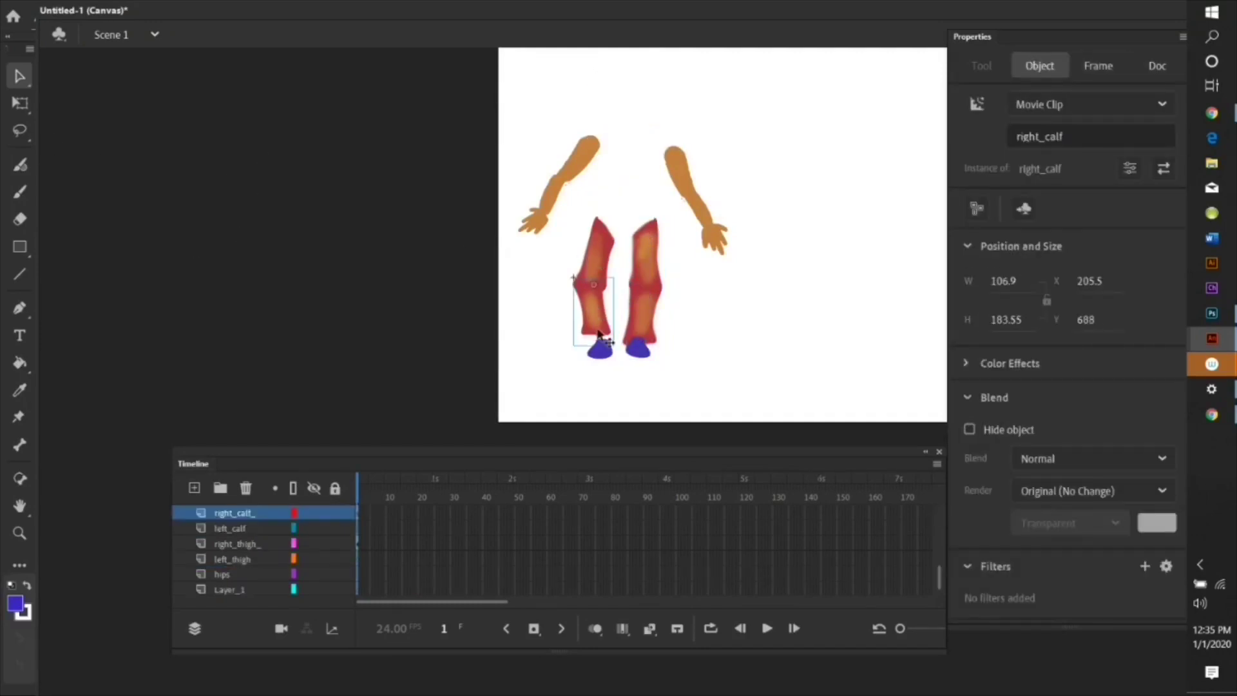
left_click_drag(595, 349, 595, 346)
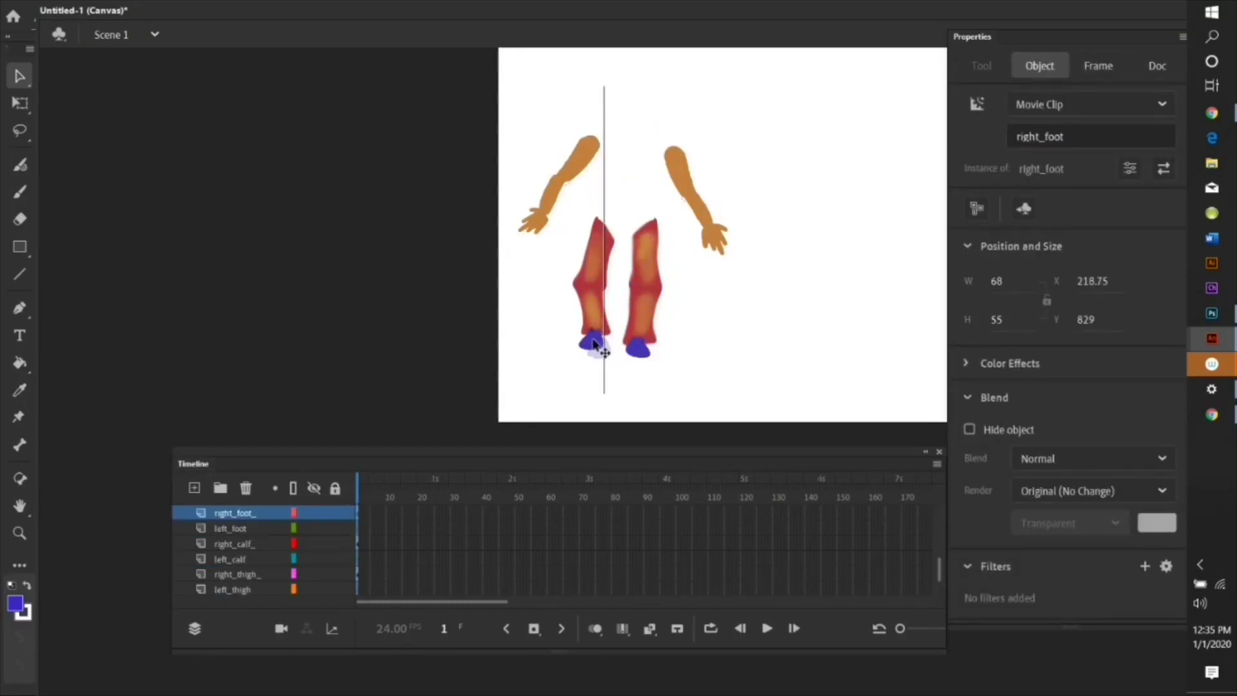
left_click(319, 204)
Select the right thigh, calf and foot together, ready for the Bone tool.
key("q")
left_click(594, 255)
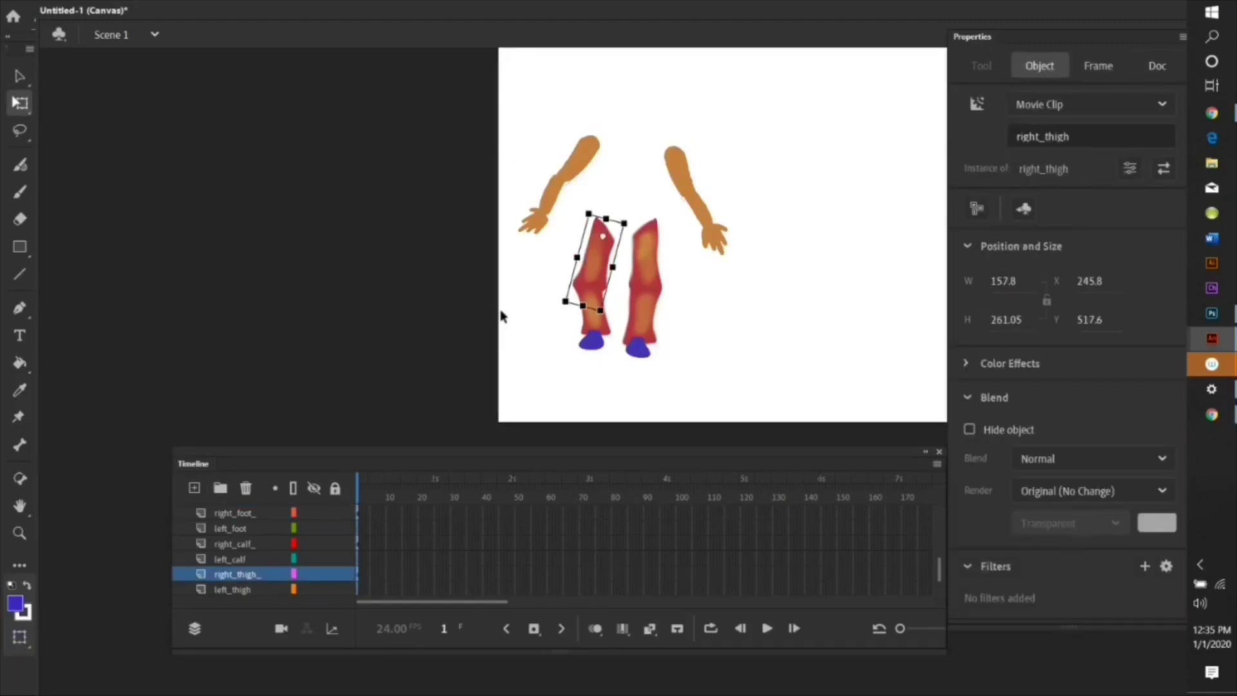
left_click(595, 315)
left_click(529, 333)
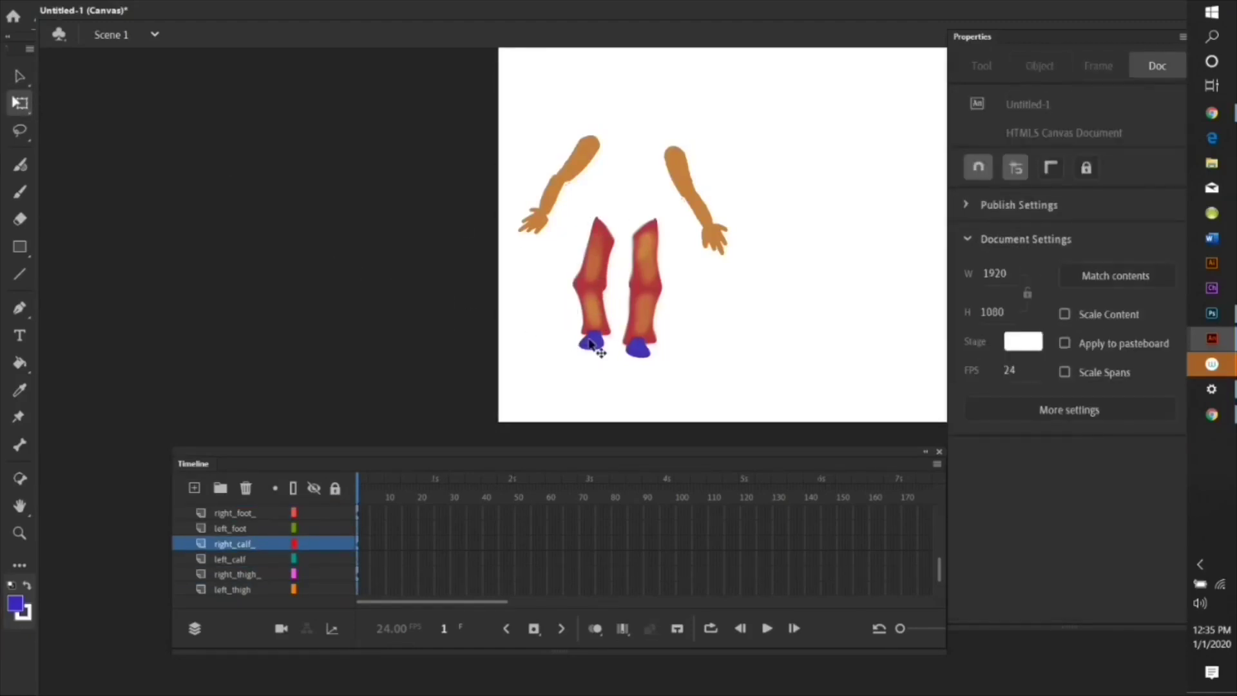
left_click(17, 443)
left_click(18, 74)
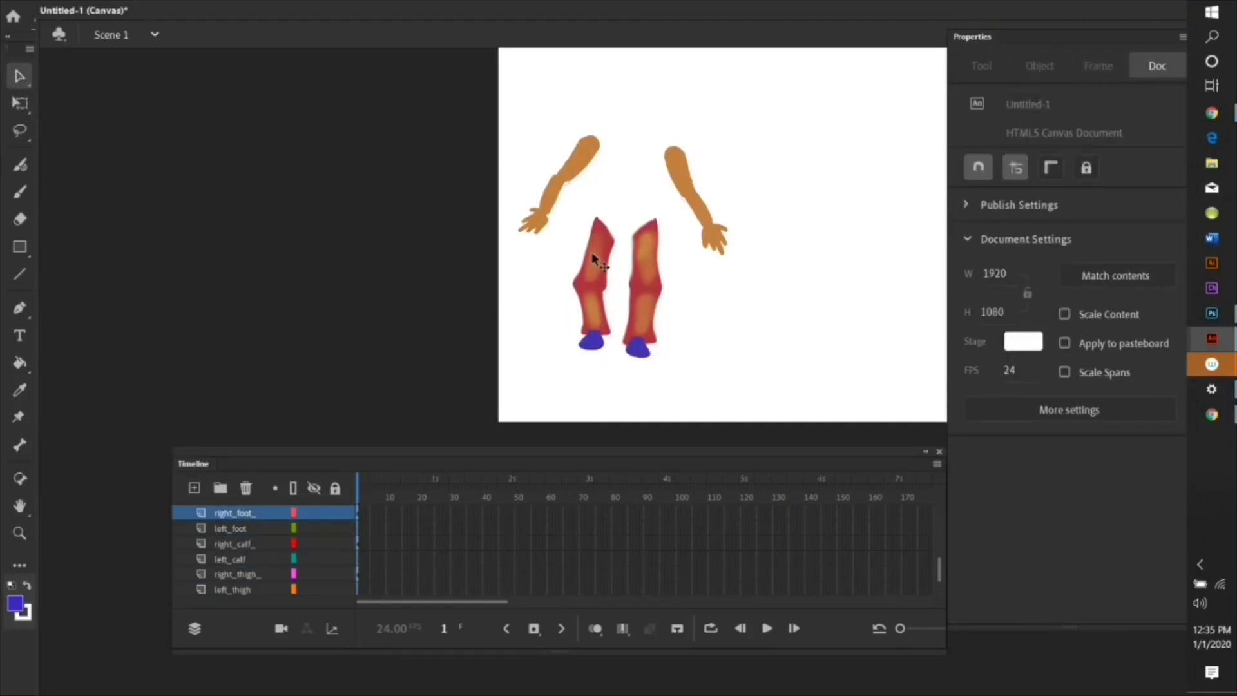
left_click(591, 253)
left_click(591, 322, "shift")
left_click(591, 341, "shift")
left_click(19, 445)
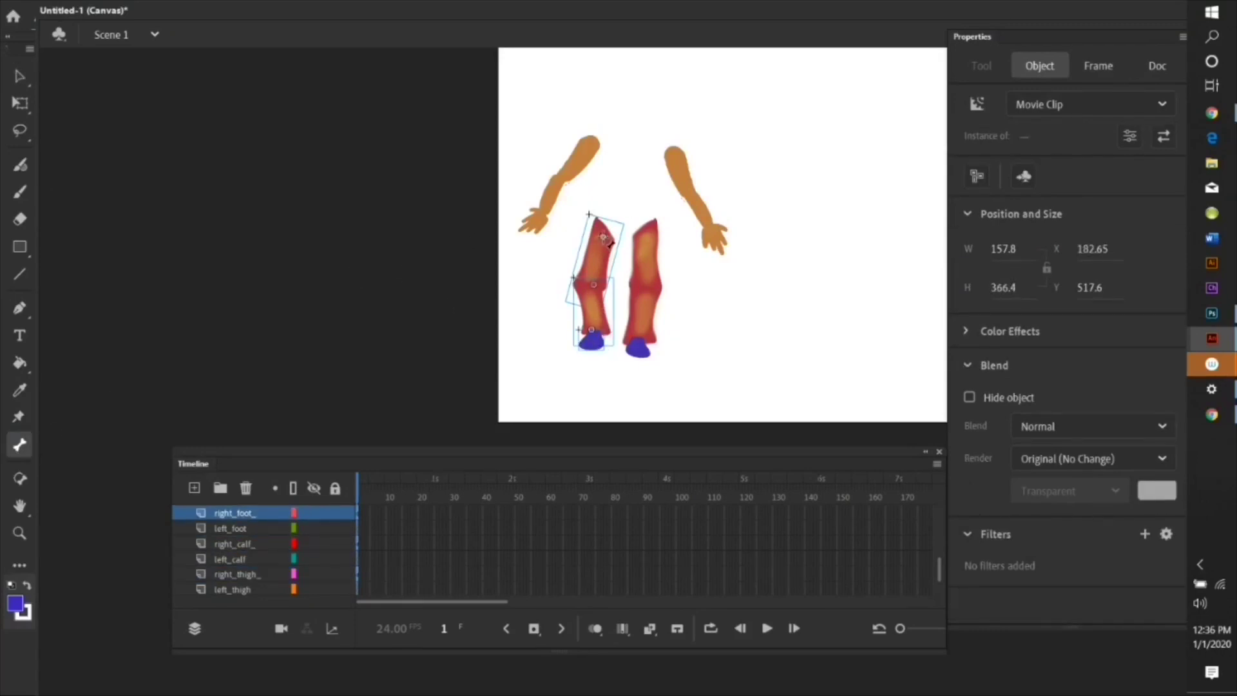
Draw right-leg bones, constrain thigh and calf joint rotation, and test by pulling the foot.
left_click_drag(603, 236, 592, 333)
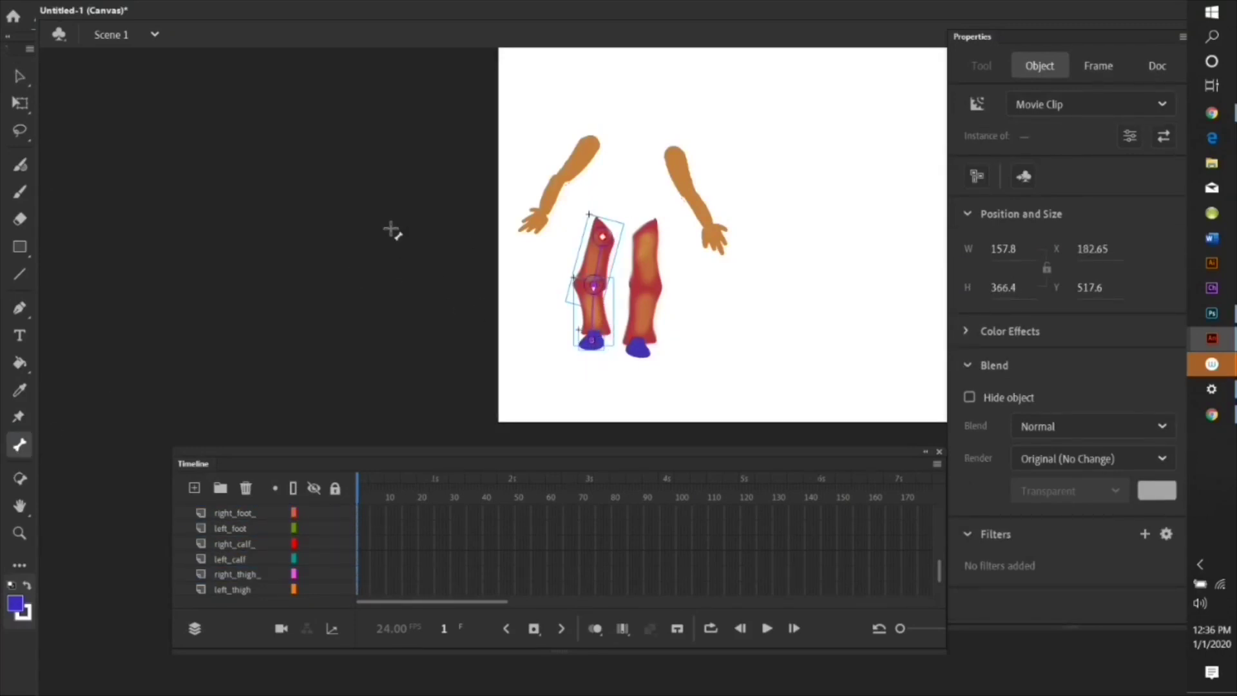
left_click(19, 76)
left_click(481, 241)
left_click(593, 242)
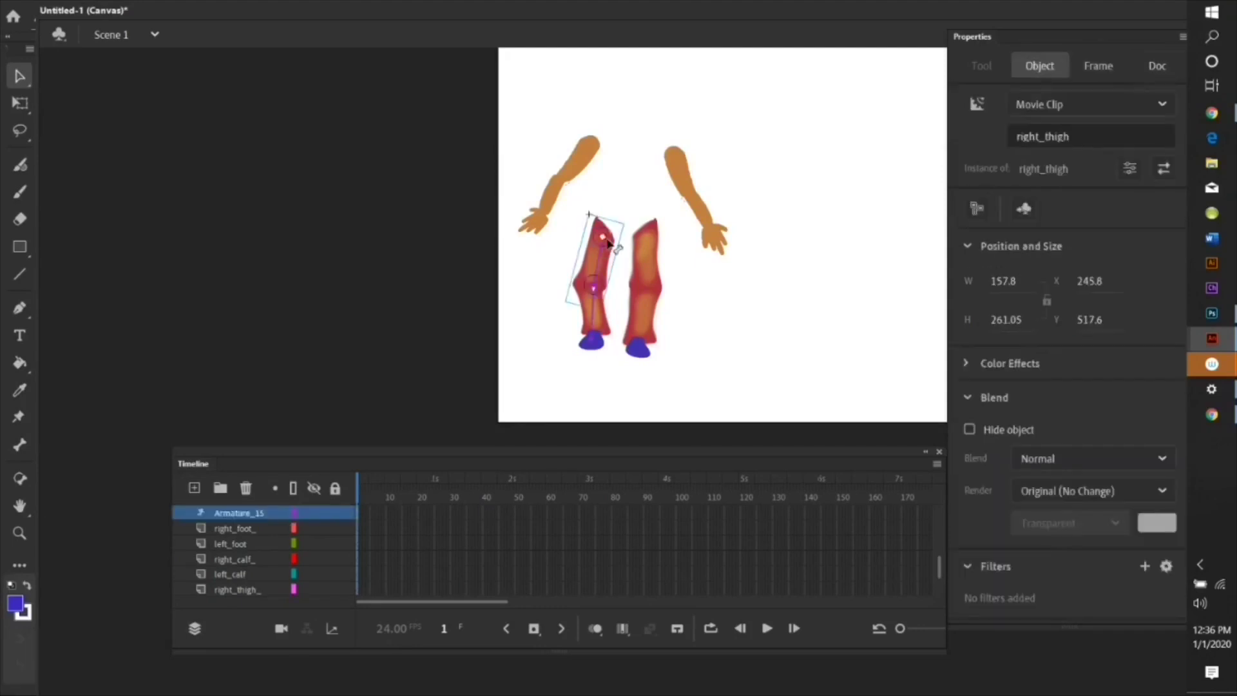
left_click(601, 242)
left_click(969, 398)
left_click(289, 263)
left_click(593, 288)
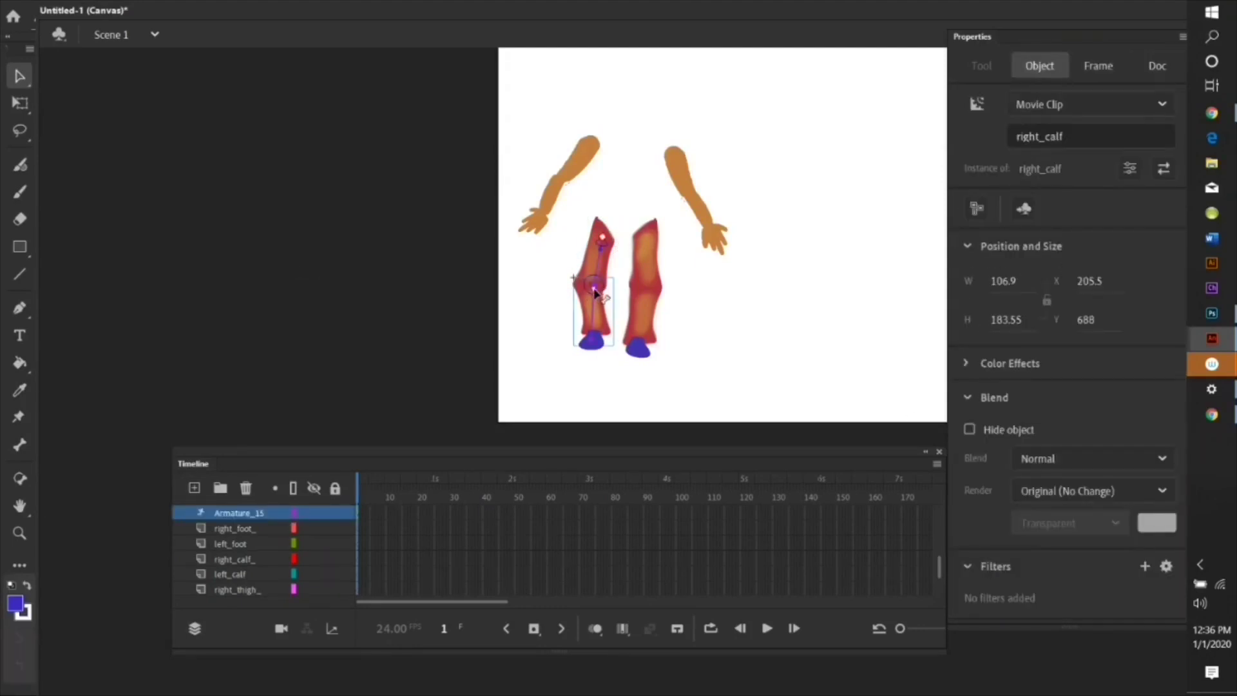
left_click(592, 342)
left_click(969, 399)
left_click(175, 251)
left_click_drag(591, 341, 591, 368)
Rename Armature_15 to right_leg, move it up, and show head_body again.
scroll(315, 544, "up", 3)
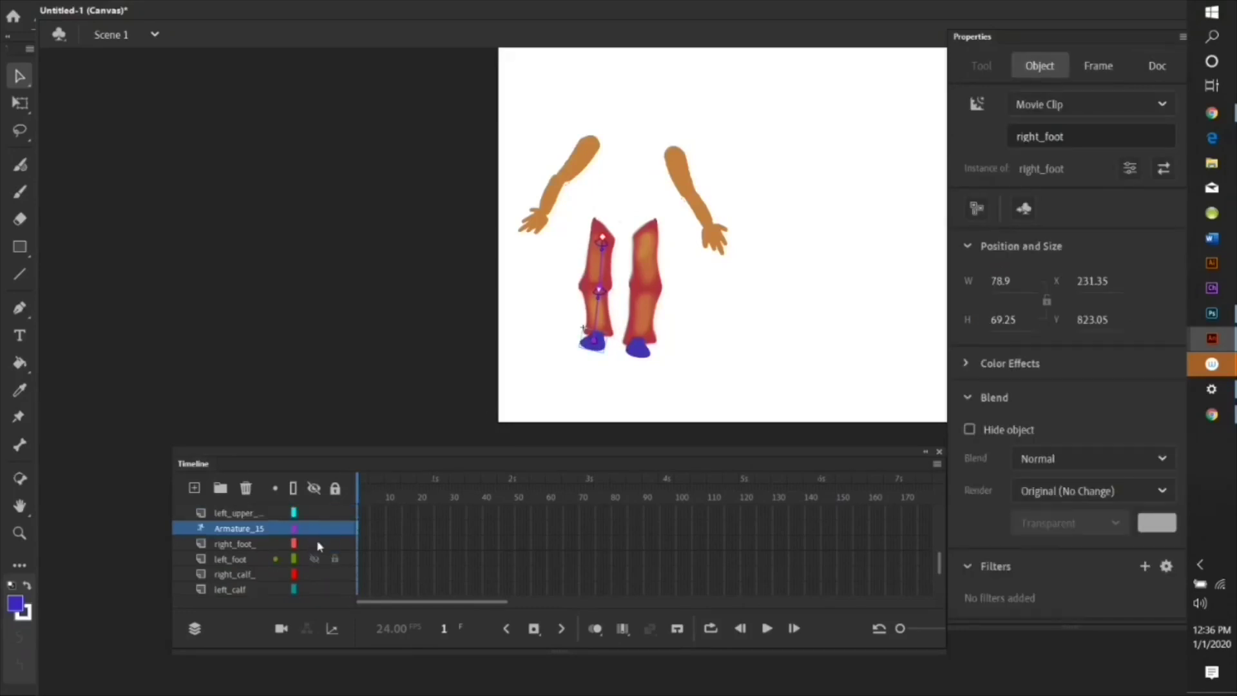
left_click(241, 589)
double_click(241, 589)
type("right_")
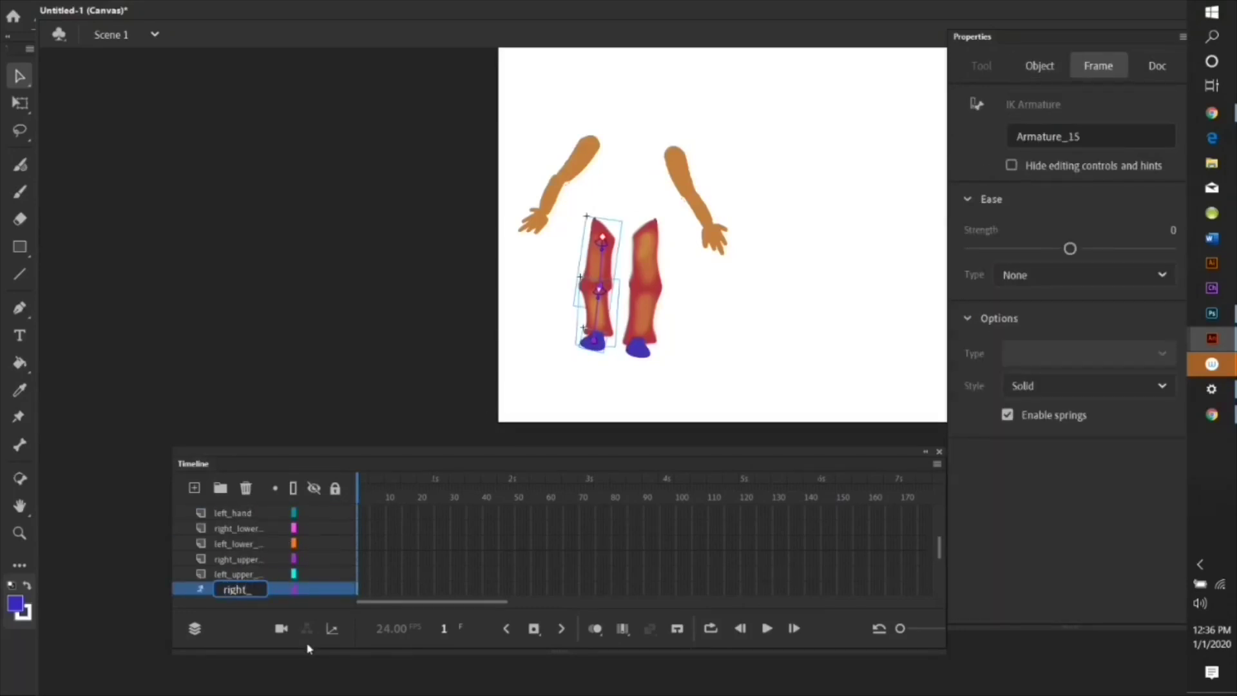
type("leg")
key("Return")
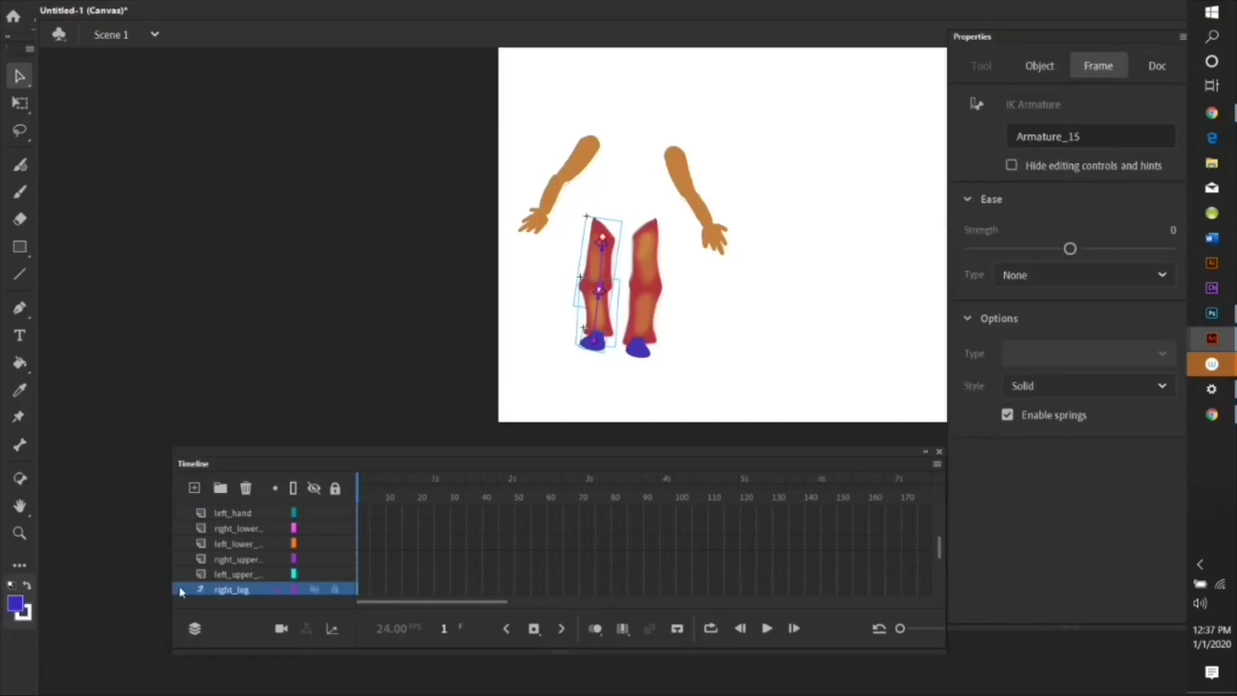
mouse_move(180, 588)
left_mouse_down()
mouse_move(180, 514)
mouse_move(192, 571)
left_mouse_up()
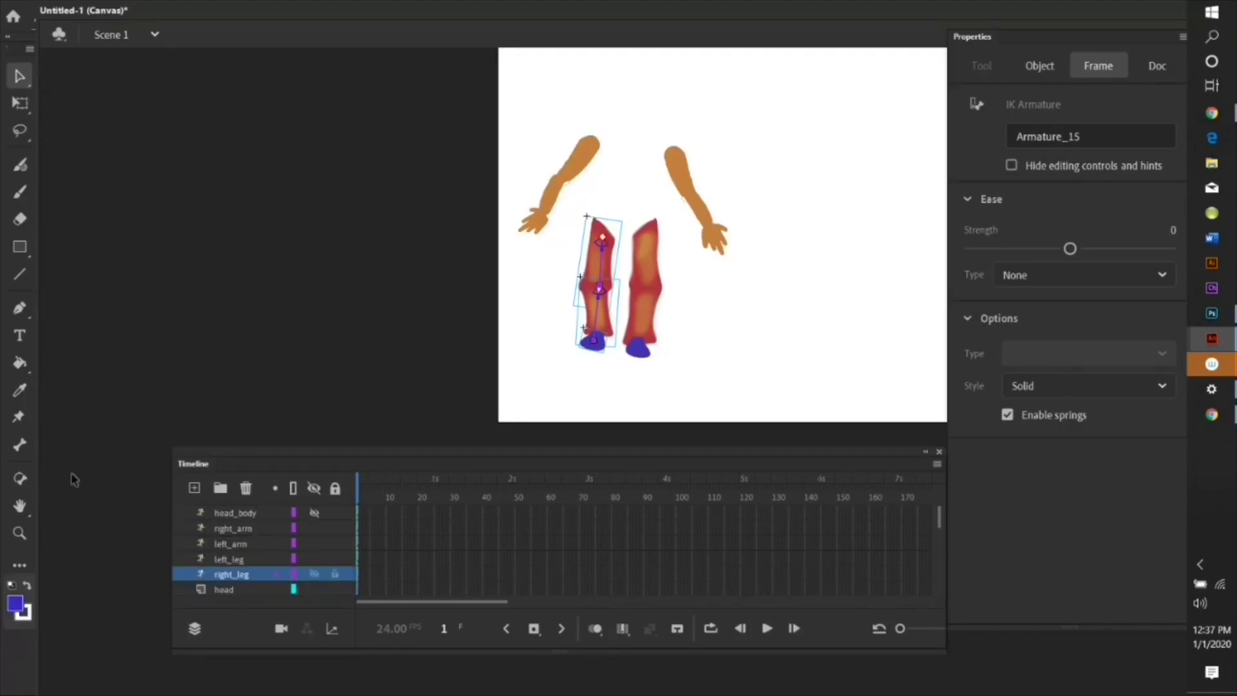
left_click(313, 513)
left_click(70, 446)
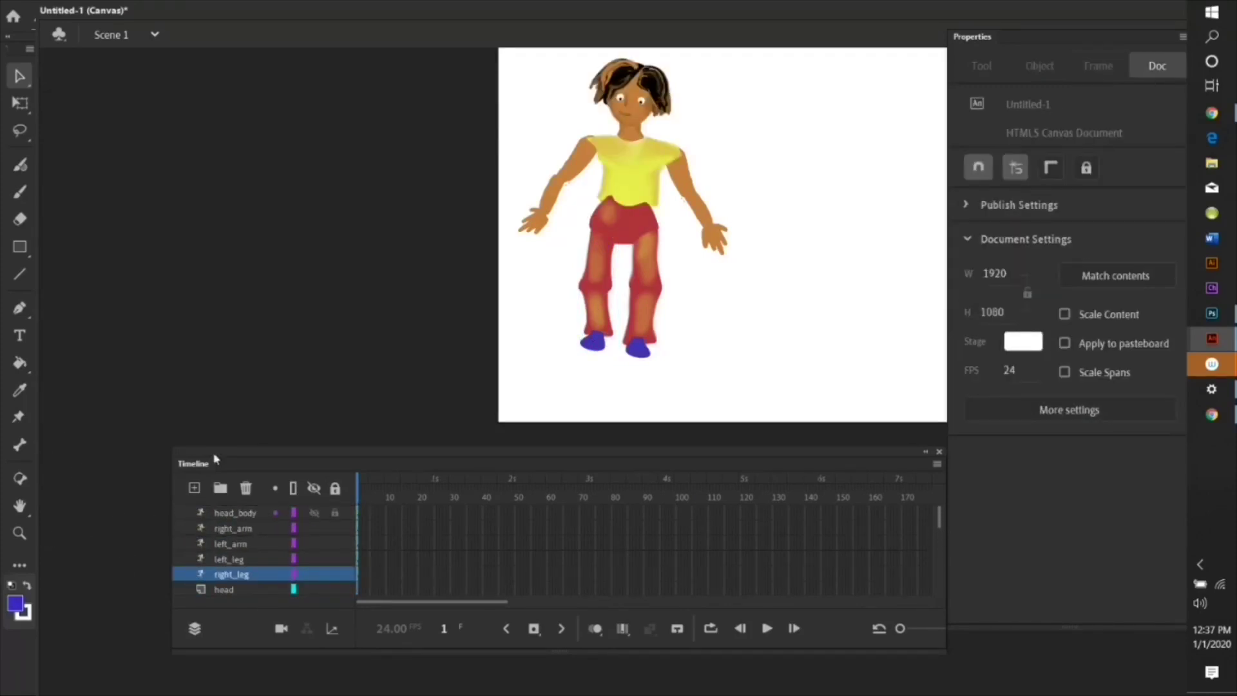
left_click_drag(239, 456, 251, 377)
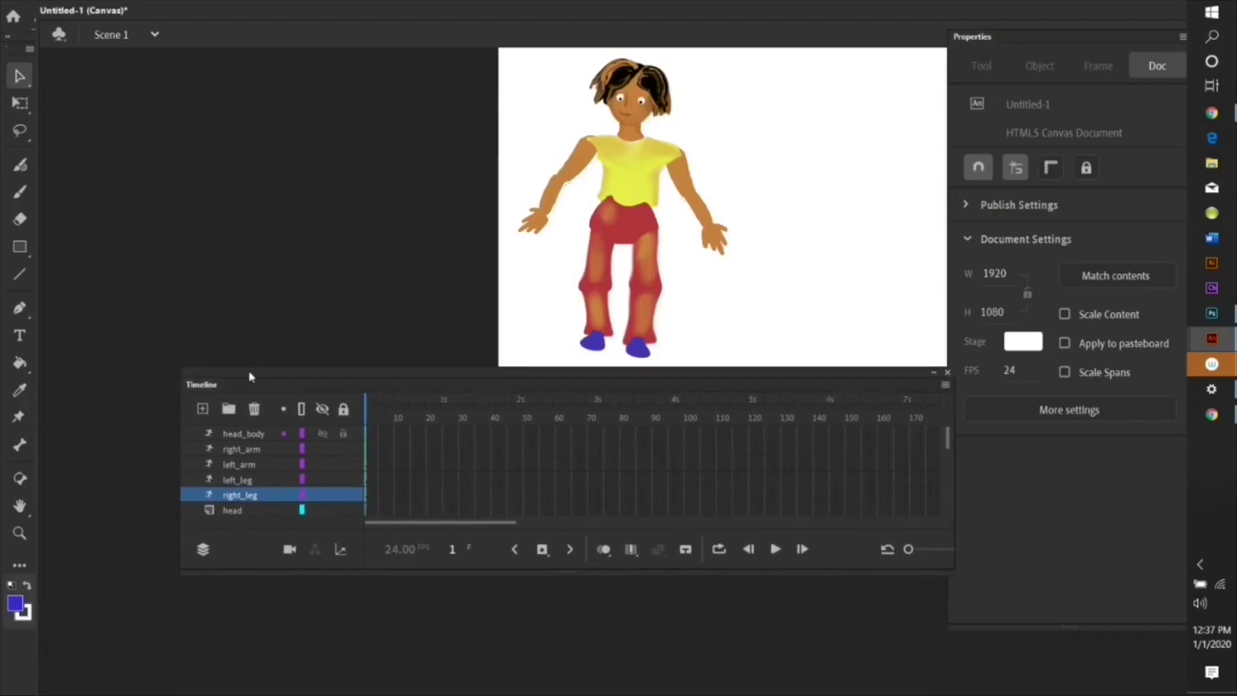
Delete the head layer.
left_click(232, 510)
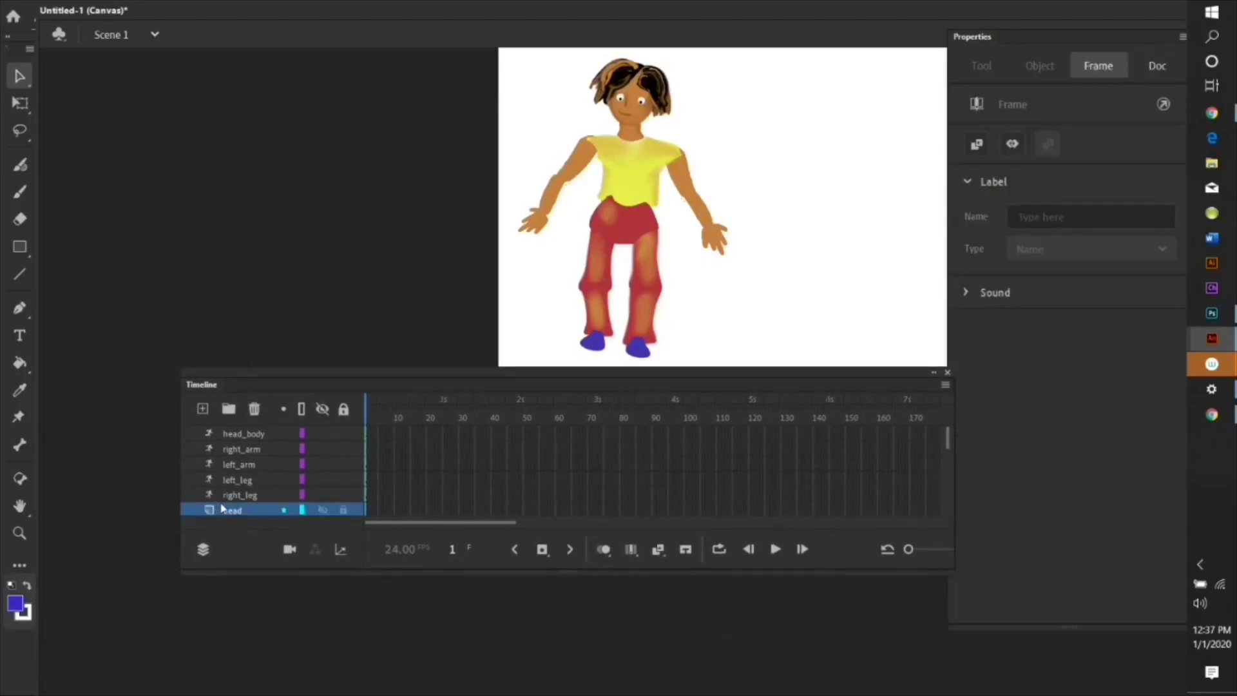
right_click(224, 512)
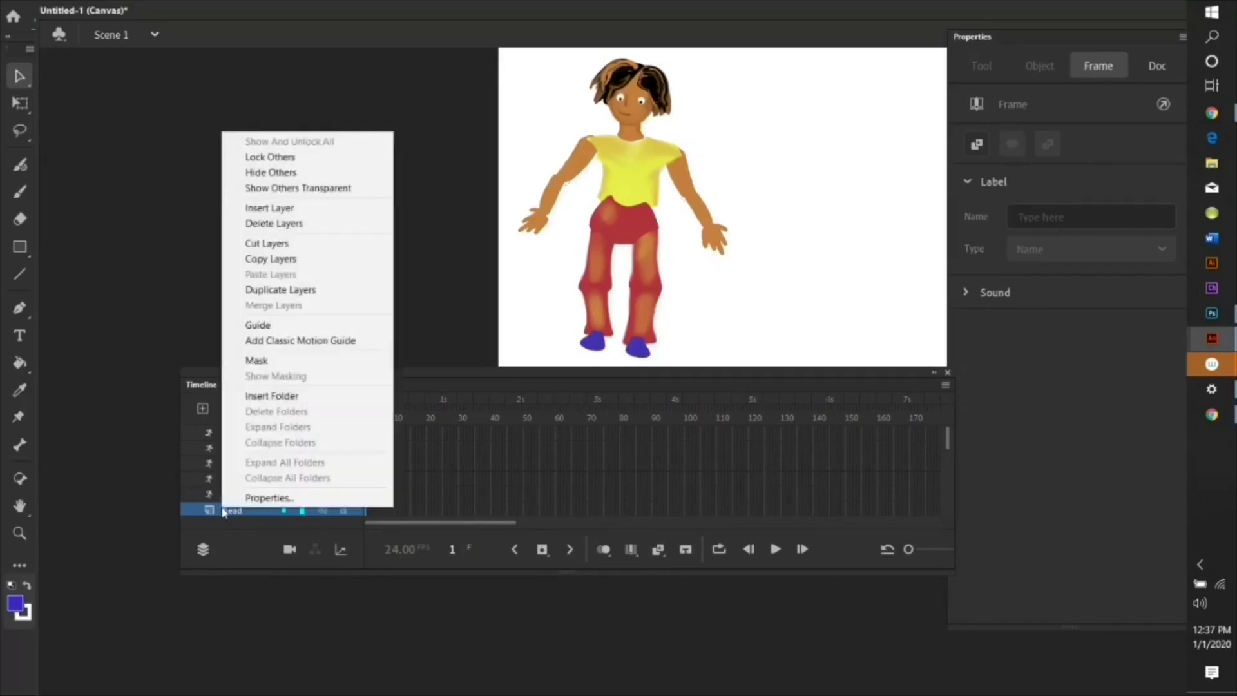
left_click(242, 225)
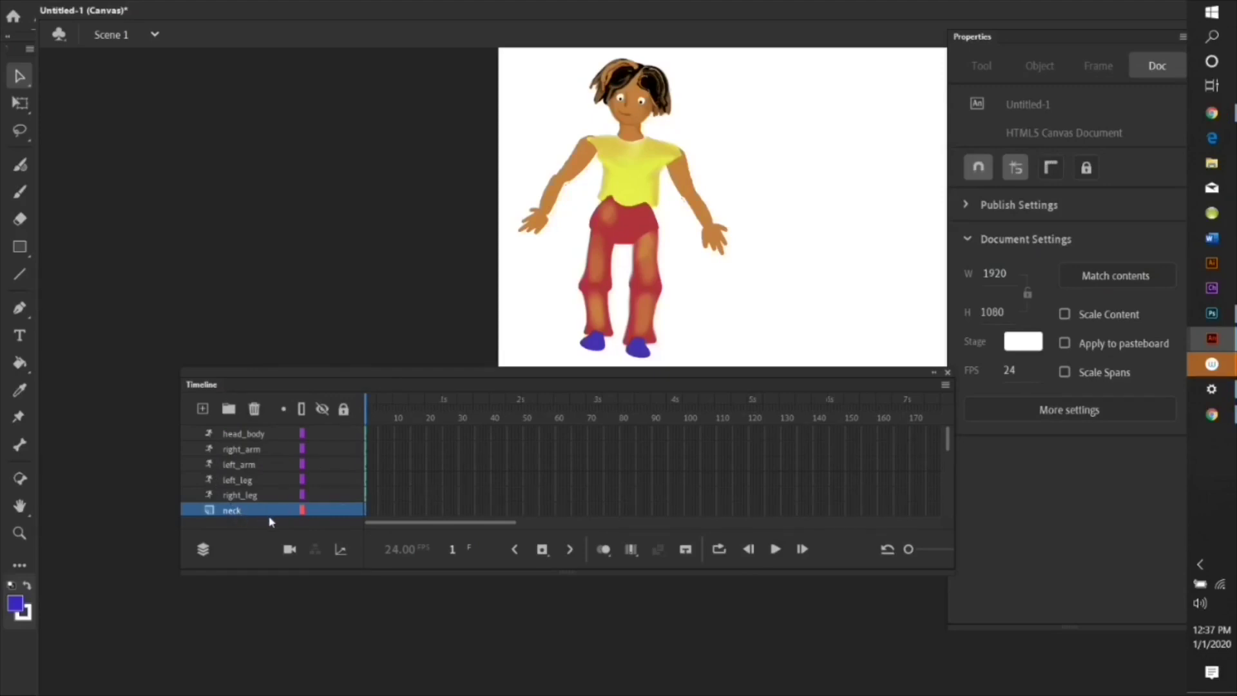
Delete the neck, torso, right_hand and left_hand layers.
scroll(254, 525, "down", 1)
scroll(254, 527, "down", 1)
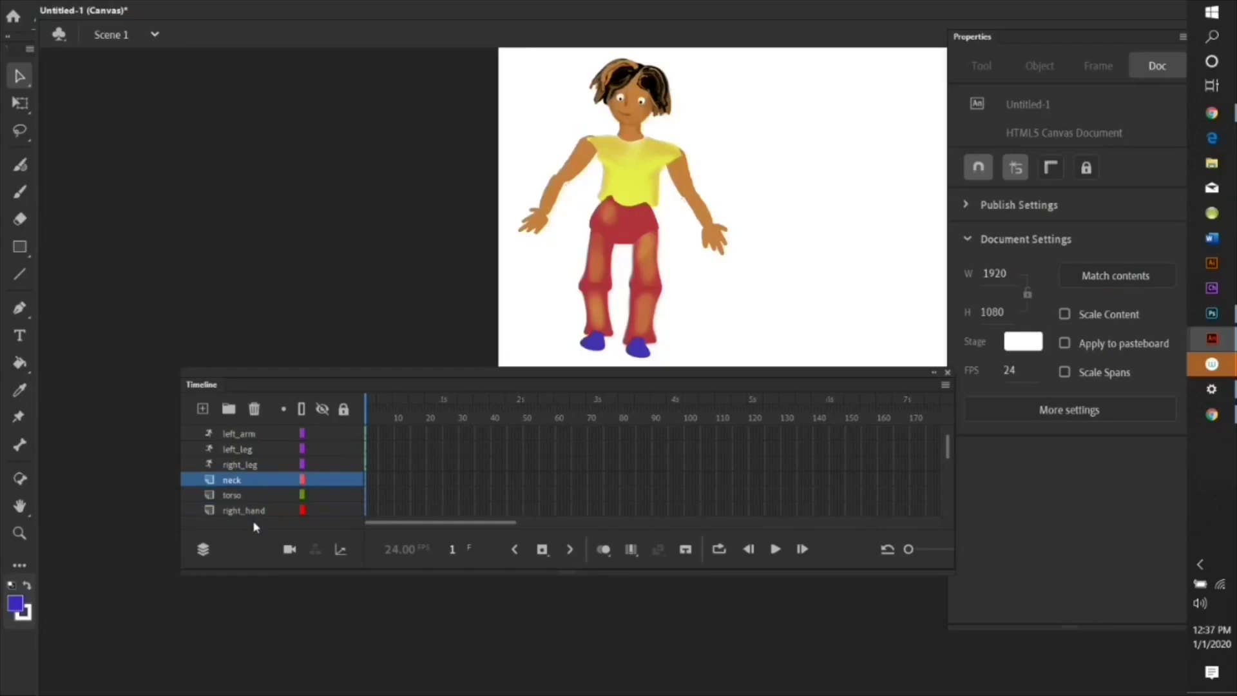
scroll(255, 526, "down", 1)
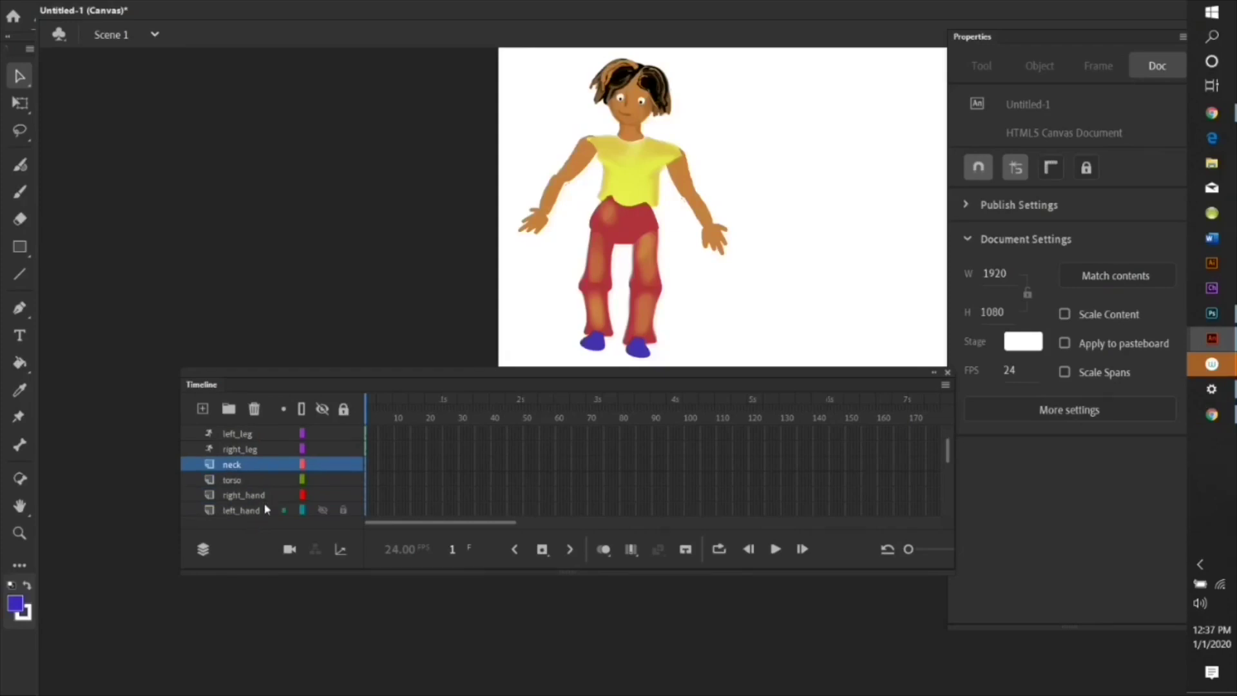
left_click(235, 487)
left_click(241, 495, "shift")
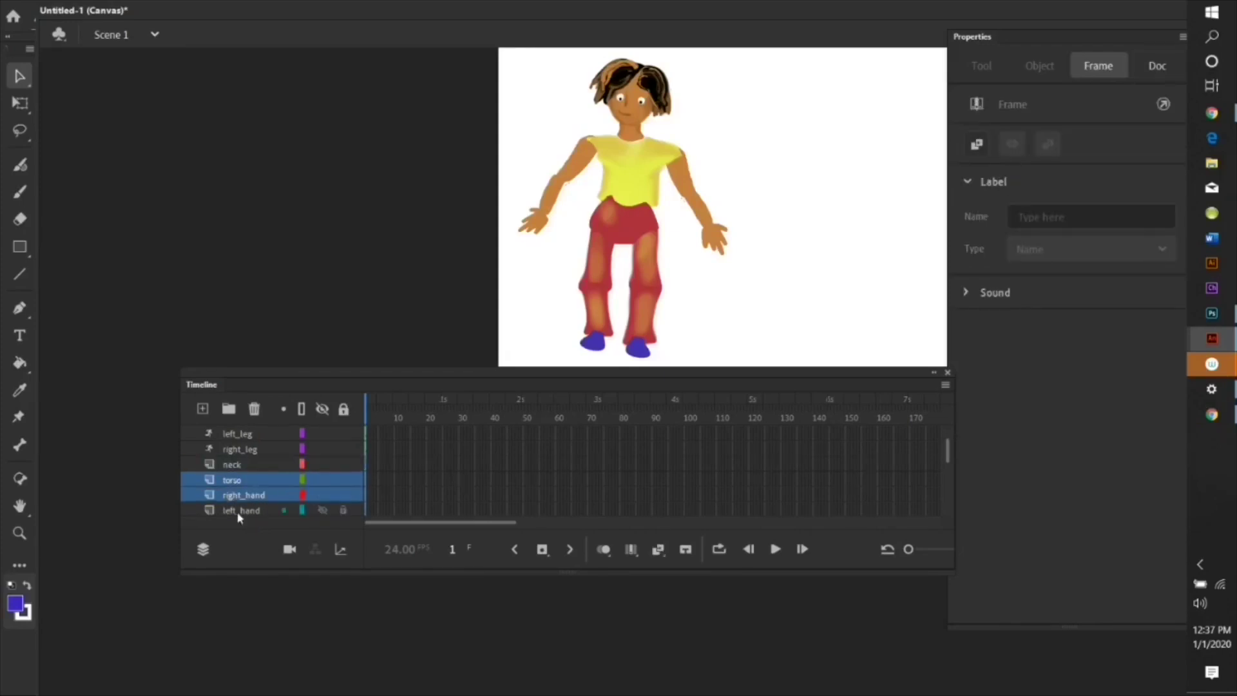
left_click(237, 513, "shift")
left_click(231, 482, "shift")
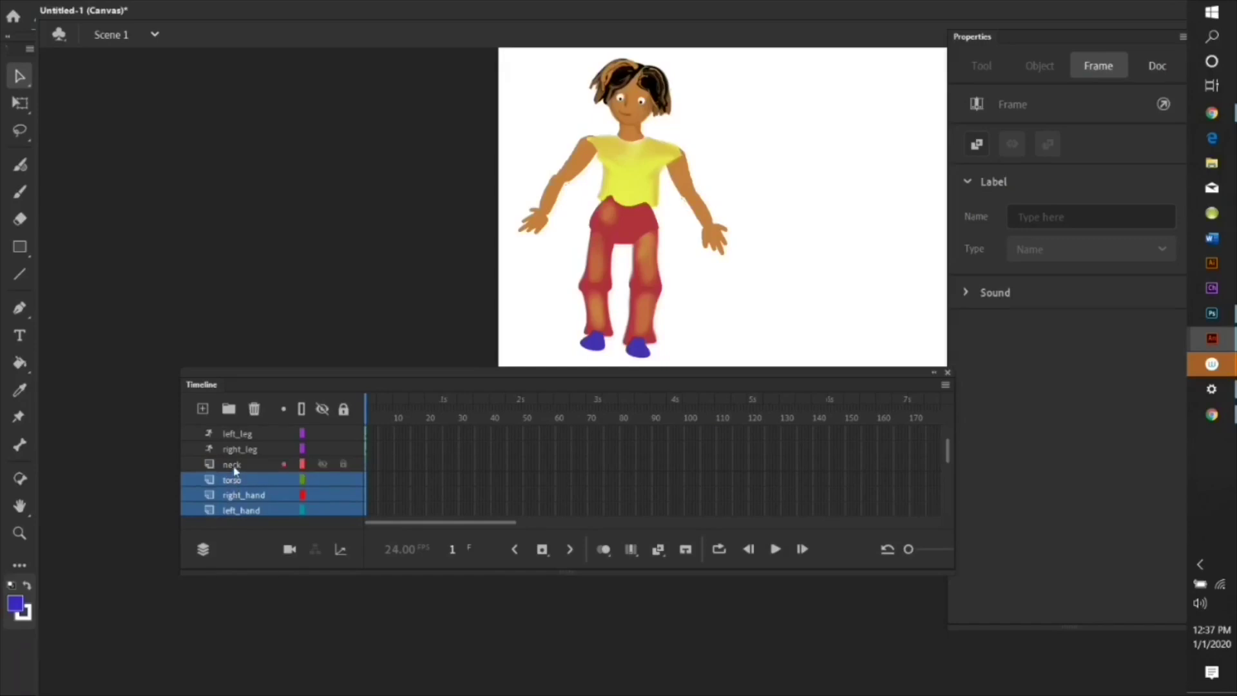
left_click(232, 465, "ctrl")
right_click(232, 464)
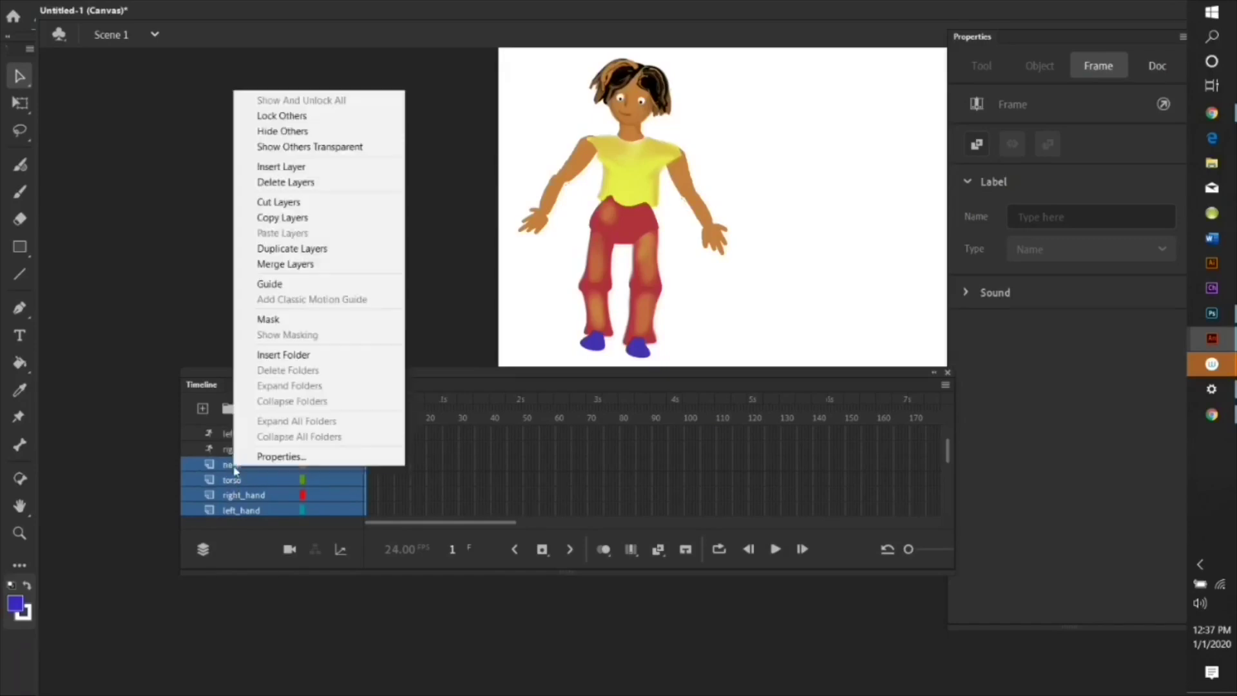
left_click(269, 183)
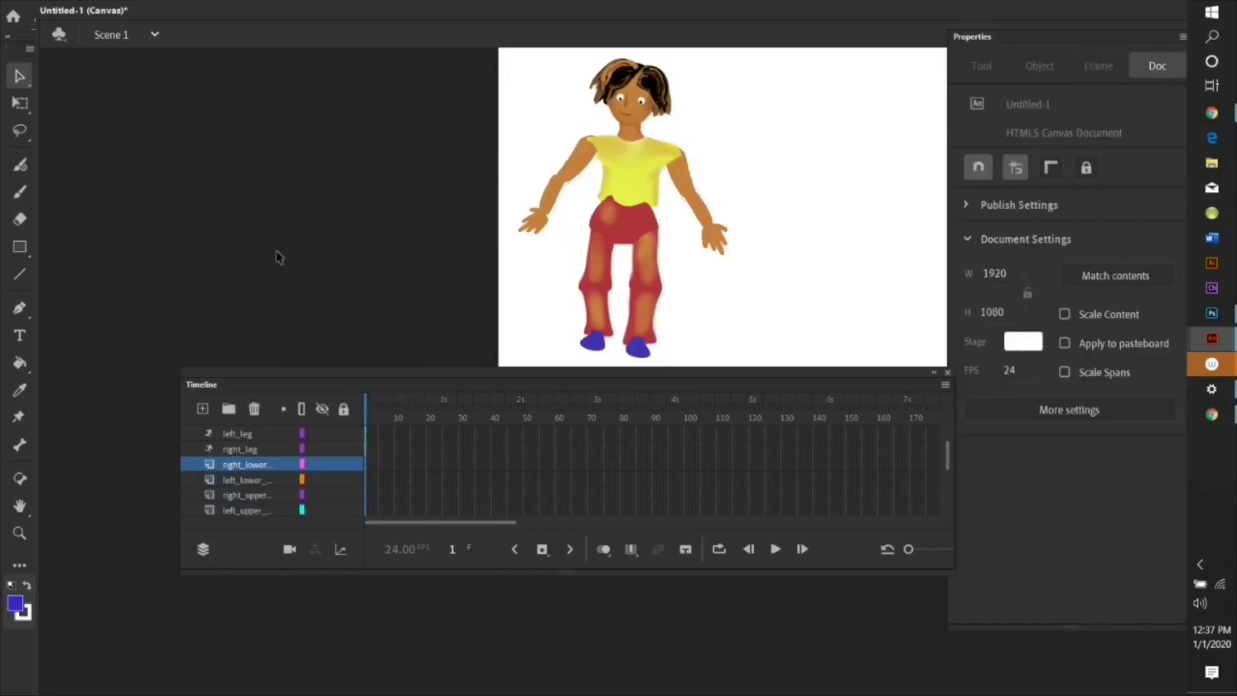
Delete the four upper and lower arm layers.
left_click(232, 481, "ctrl")
left_click(236, 495, "shift")
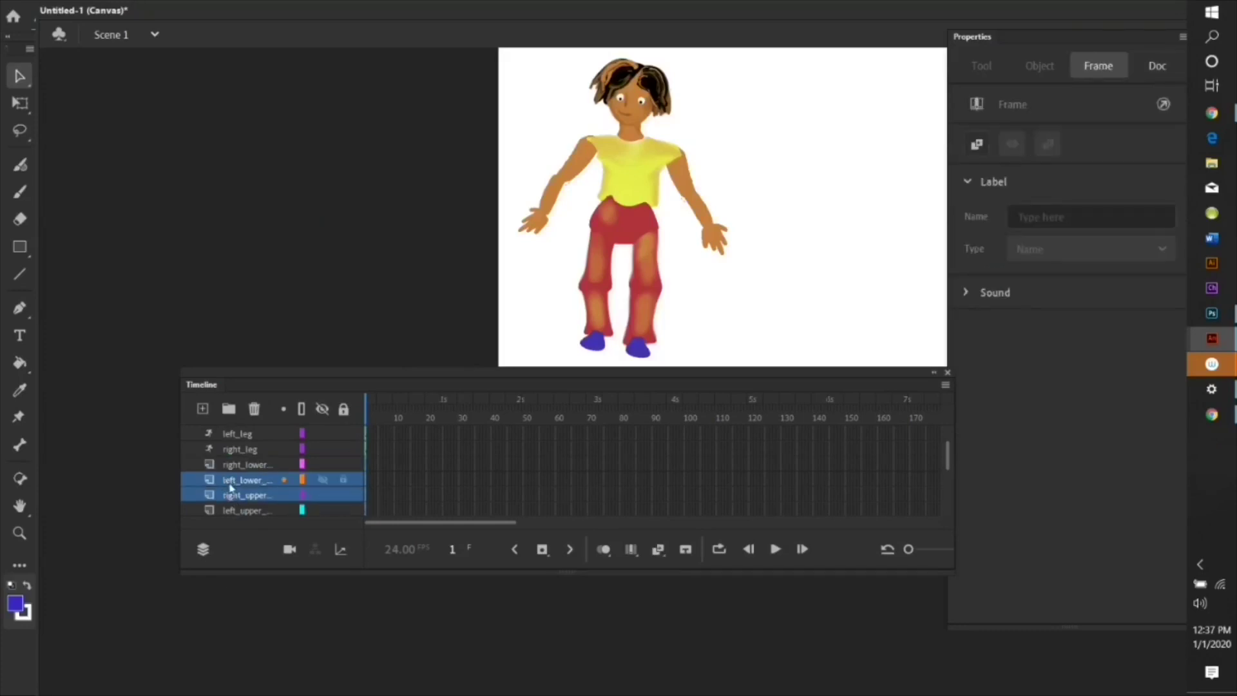
left_click(236, 467, "shift")
left_click(240, 511, "shift")
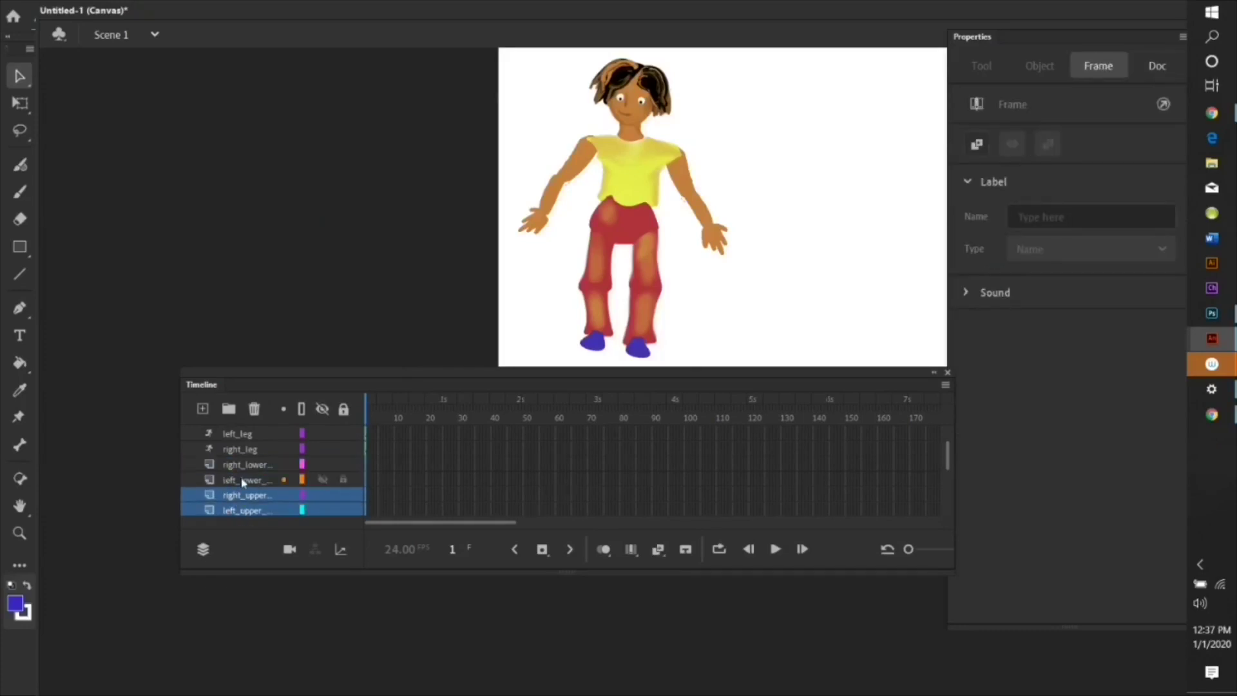
left_click(242, 481, "shift")
left_click(242, 465, "ctrl")
right_click(242, 470)
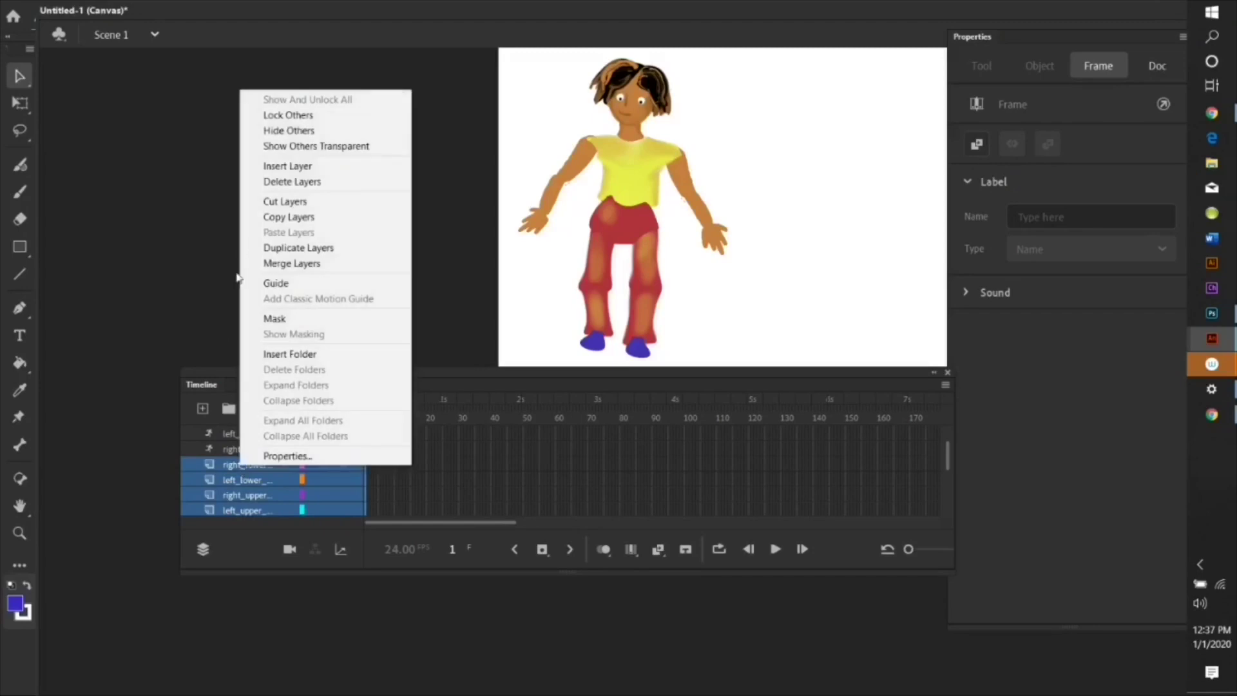
left_click(262, 182)
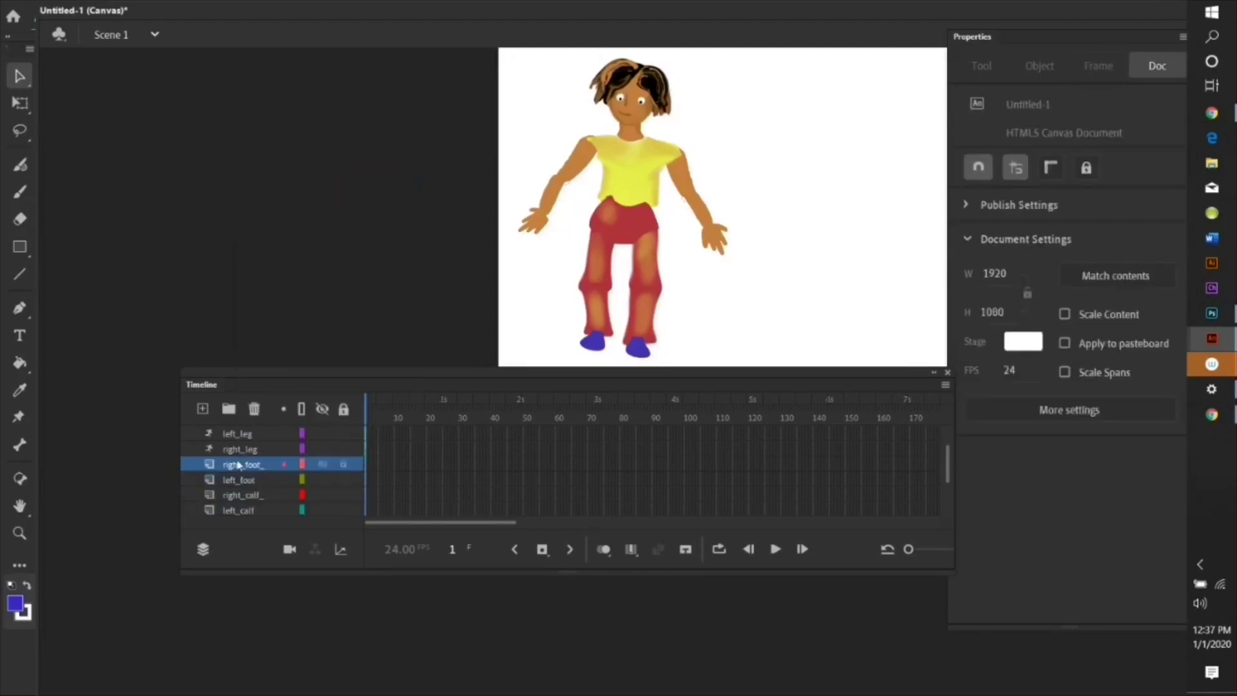
Delete the foot, calf, thigh, hips and Layer_1 layers.
left_click(237, 481, "ctrl")
left_click(239, 495, "ctrl")
left_click(238, 509, "ctrl")
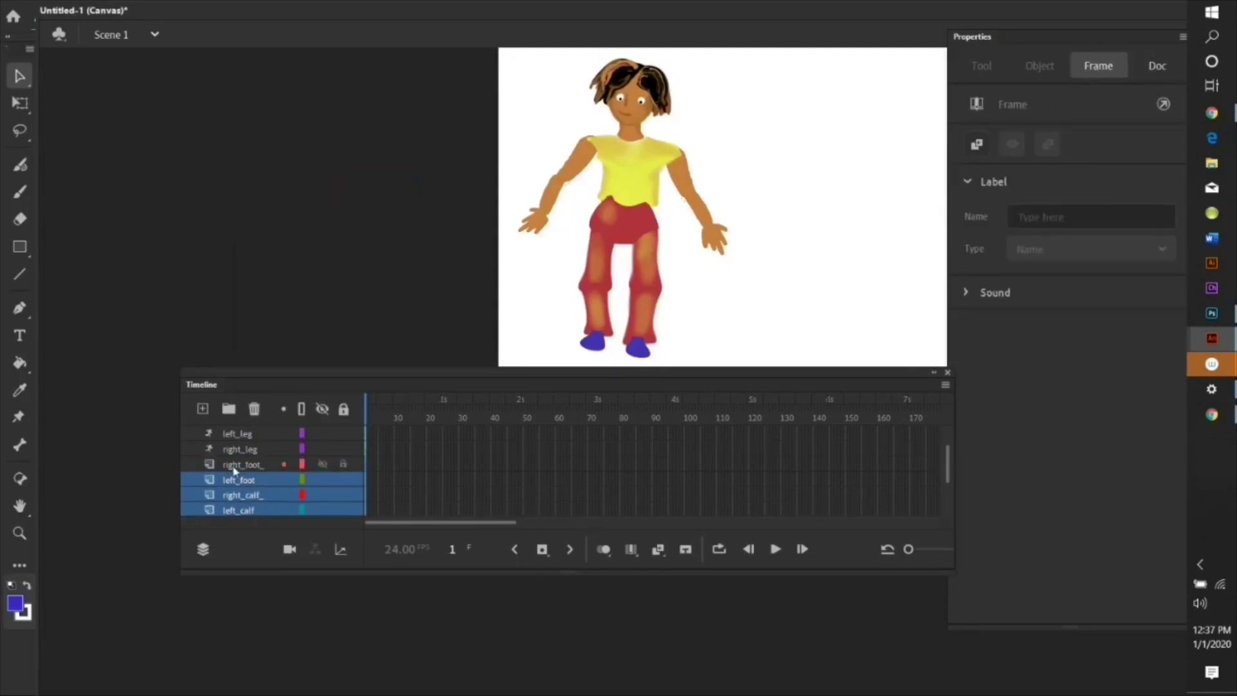
left_click(233, 469, "ctrl")
right_click(233, 470)
left_click(257, 186)
left_click(237, 481, "ctrl")
left_click(239, 496, "ctrl")
left_click(239, 507, "shift")
right_click(239, 507)
left_click(259, 186)
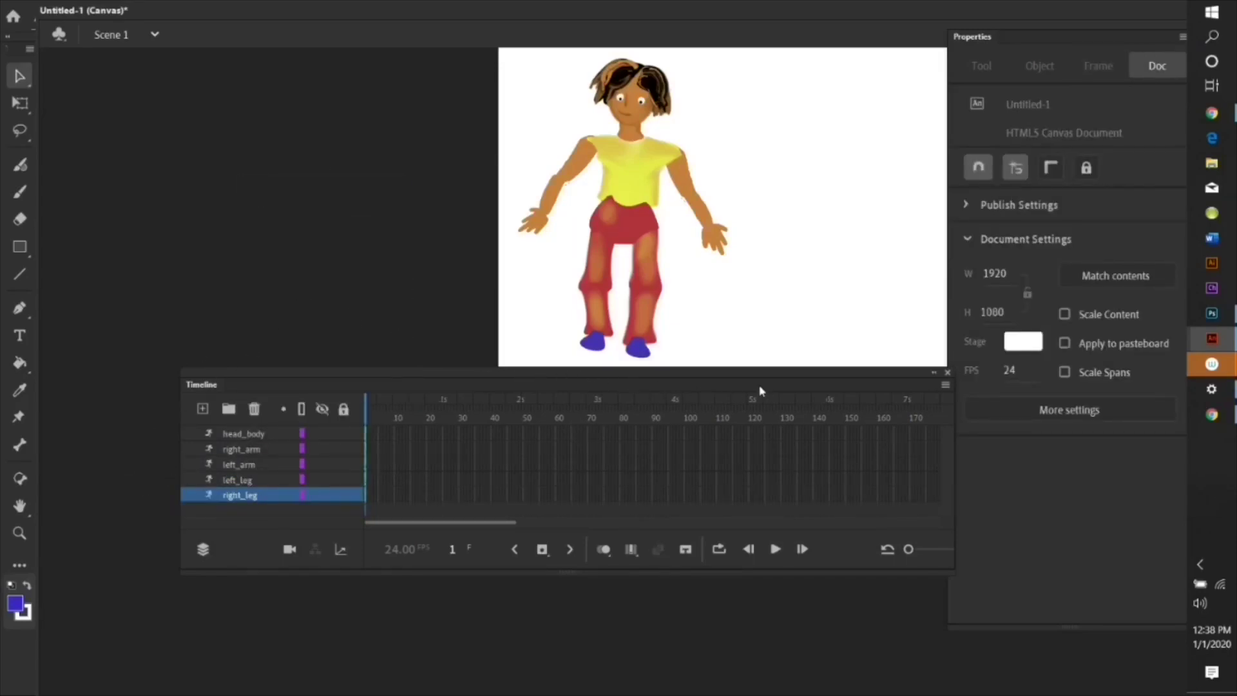
Extend the five selected armature layers out to frame 122 and insert a pose at frame 122.
left_click_drag(260, 483, 260, 437)
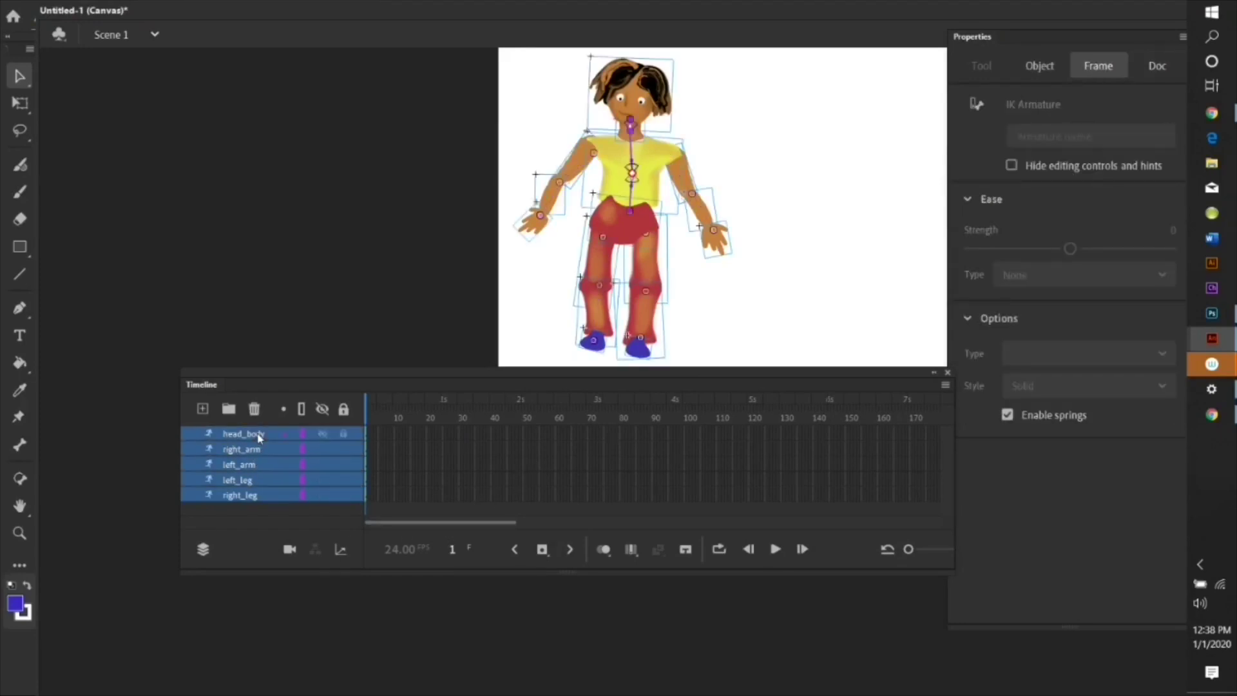
left_click(755, 430, "shift")
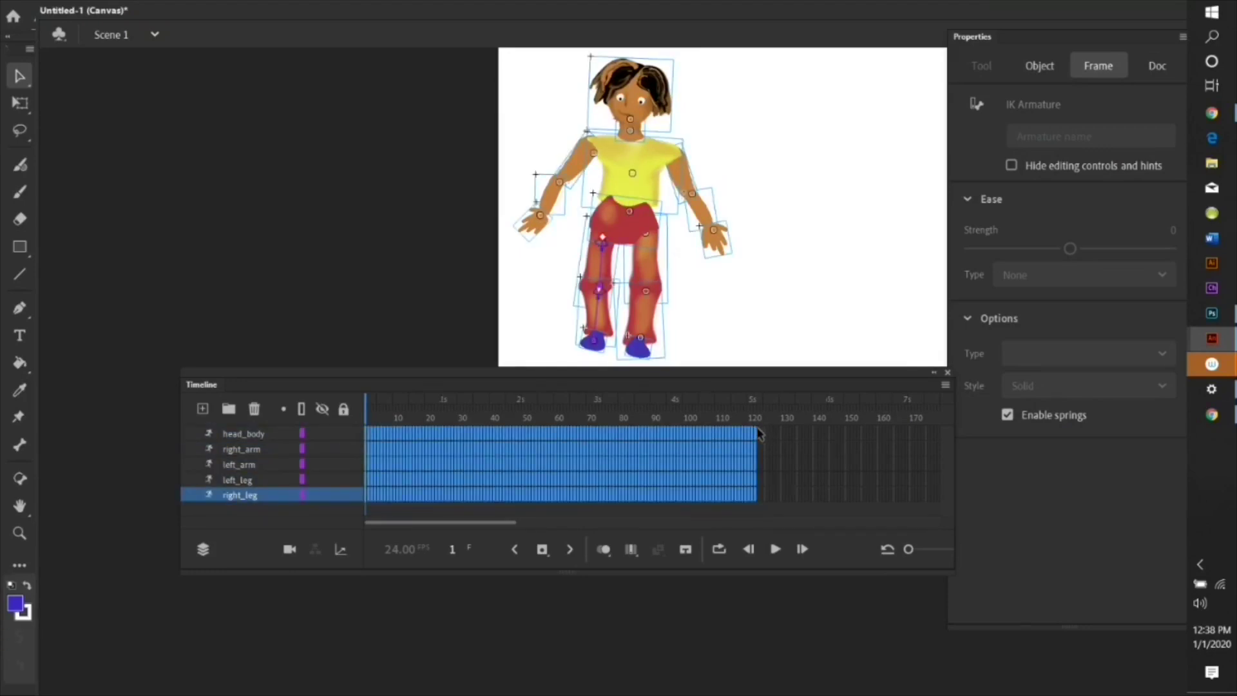
right_click(755, 431)
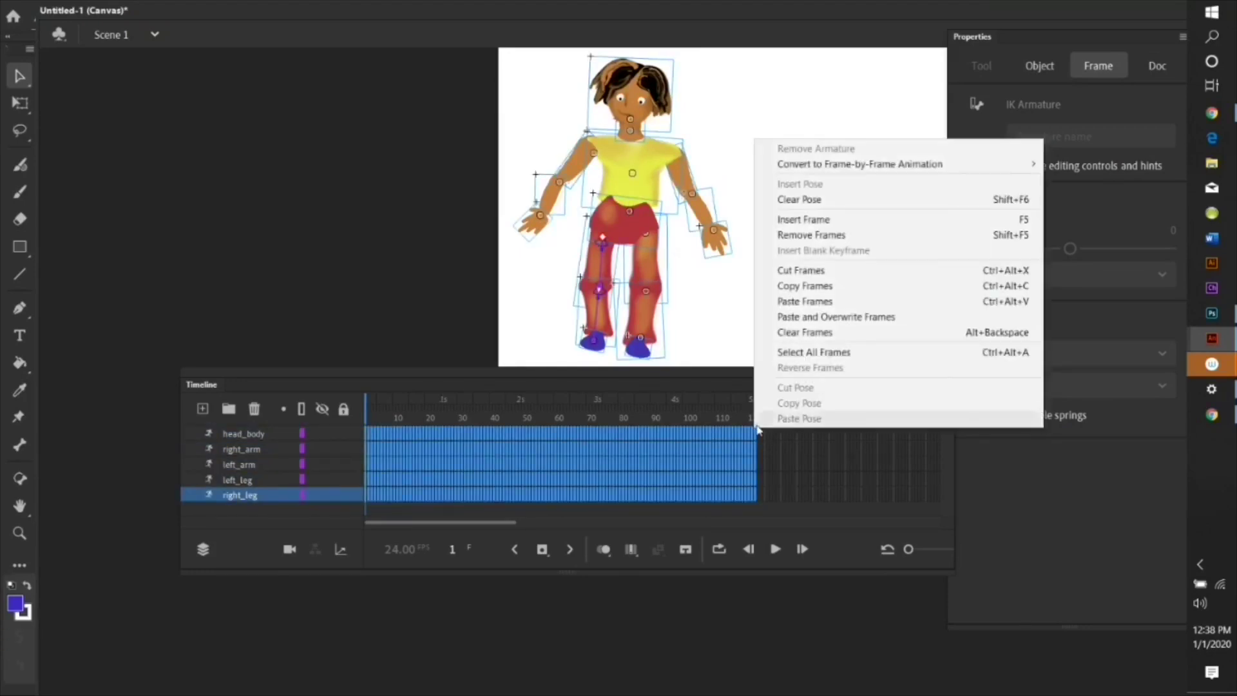
left_click(811, 216)
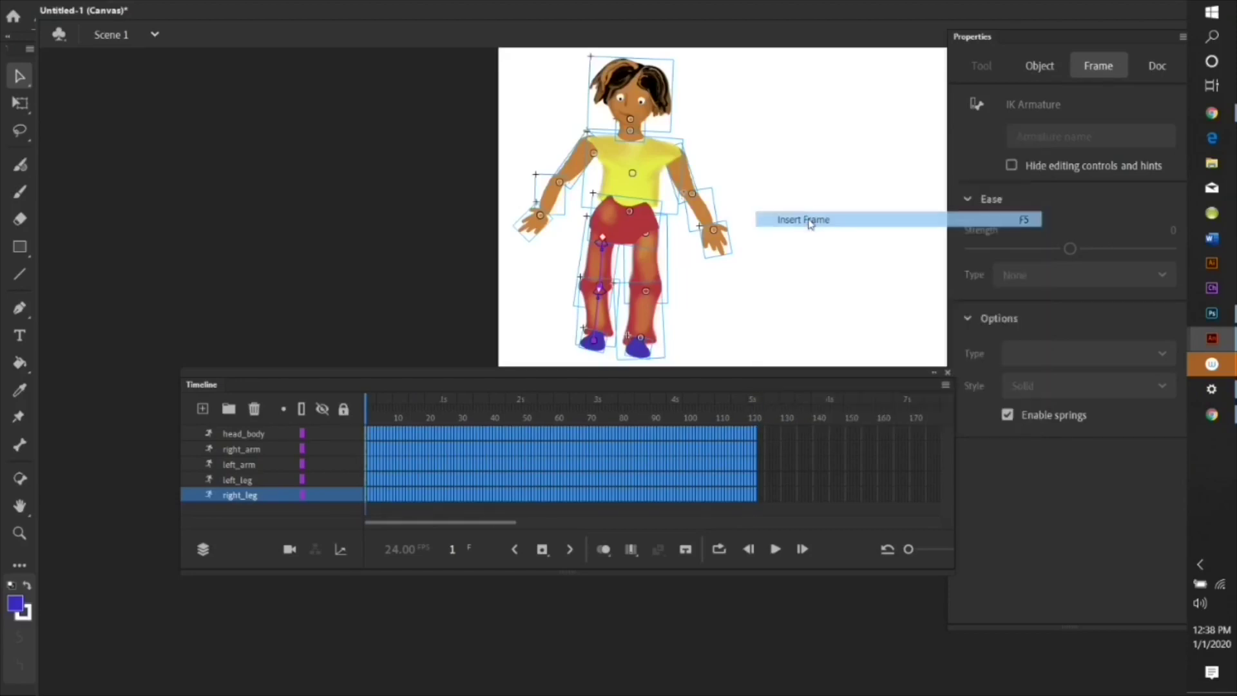
right_click(757, 434)
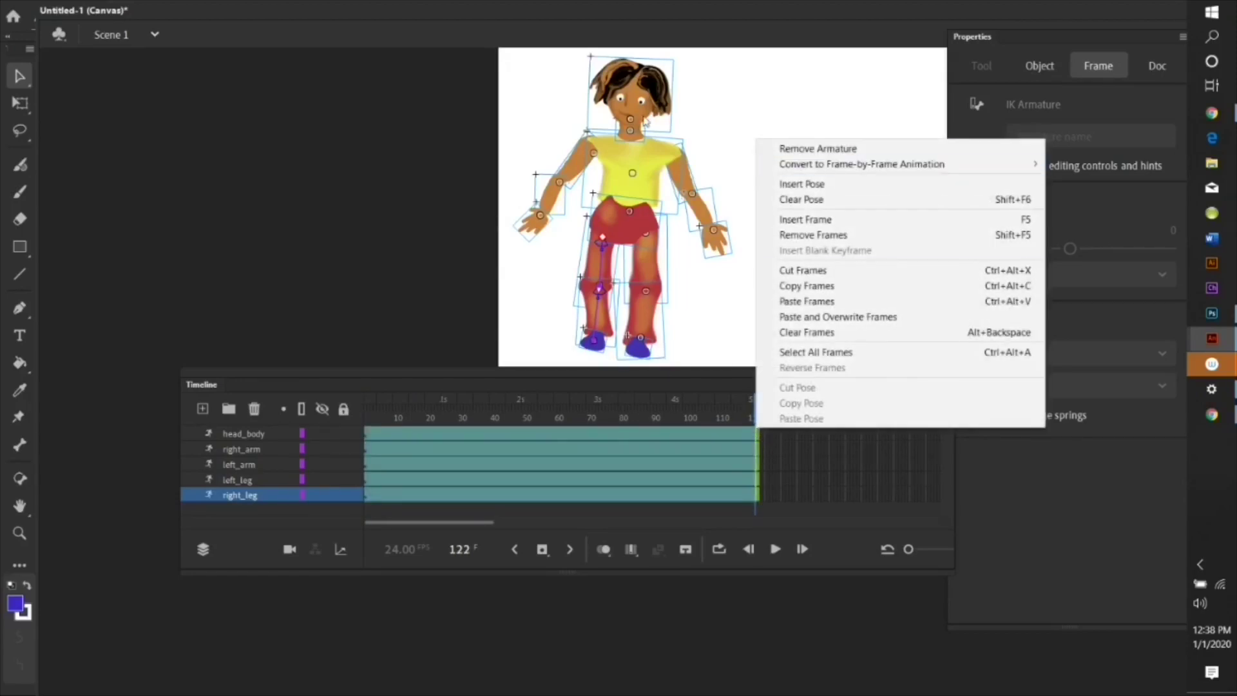
left_click(796, 181)
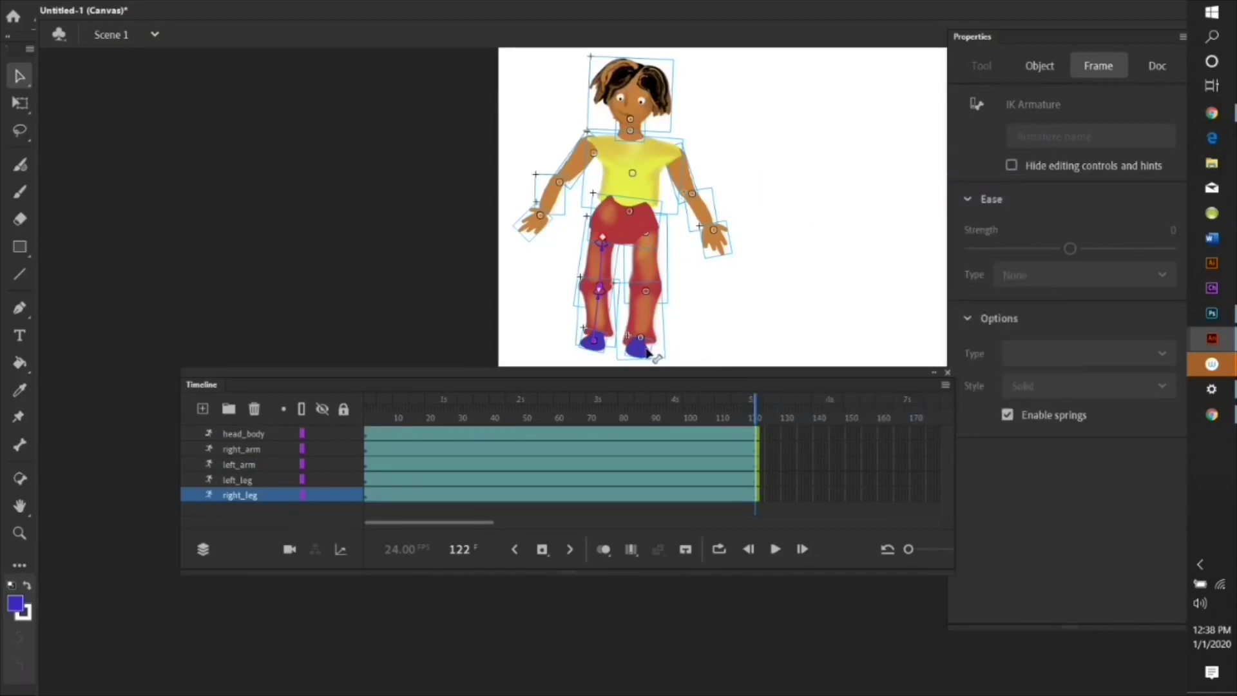
Pose frame 122 with both hands raised high and the legs spread into a bent stride.
left_click_drag(641, 351, 758, 339)
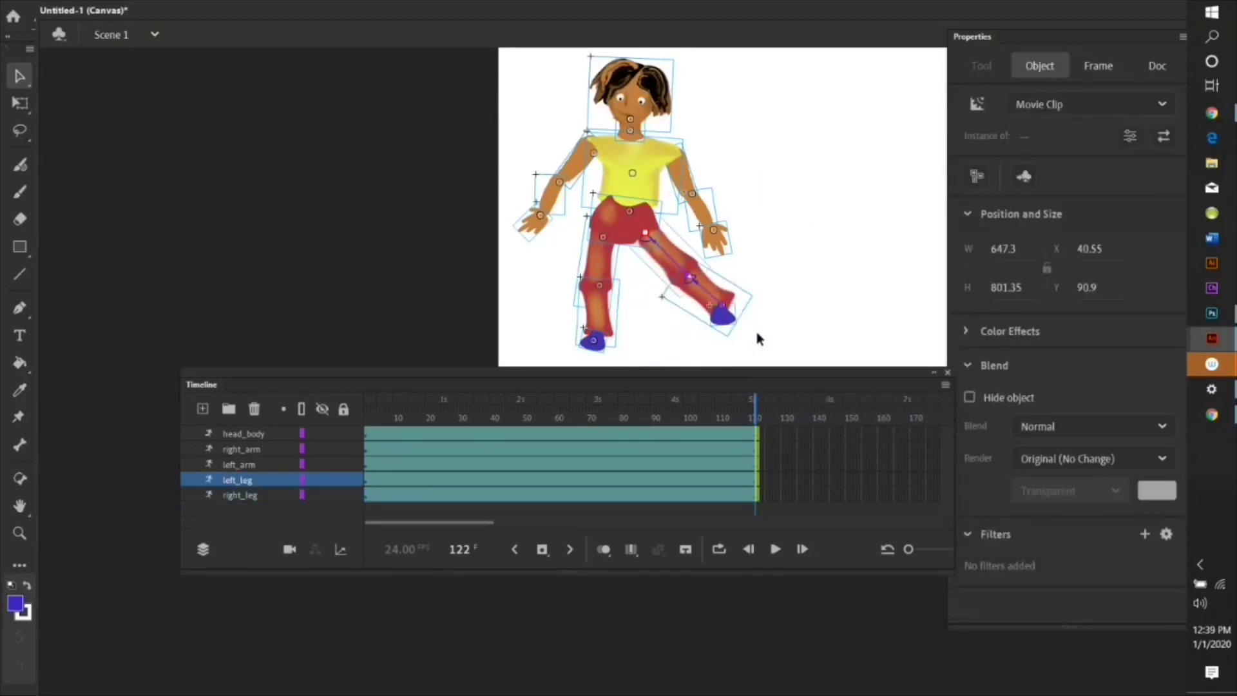
left_click_drag(725, 250, 763, 163)
left_click_drag(538, 231, 505, 154)
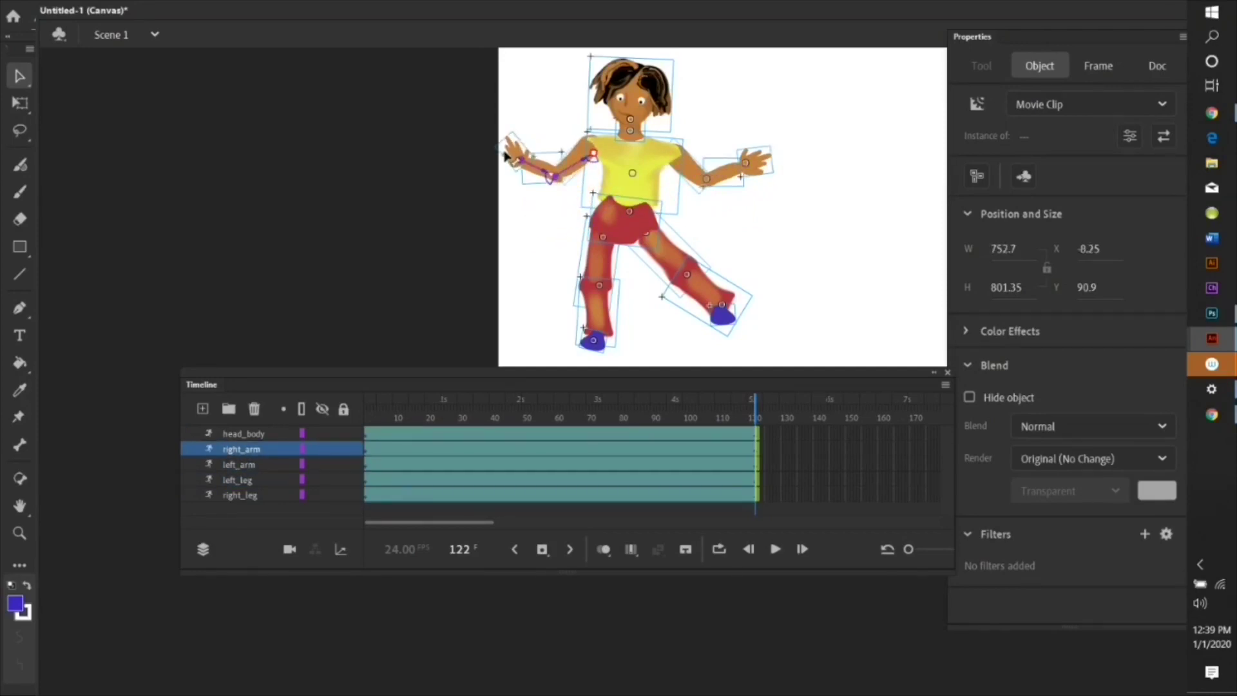
left_click_drag(594, 342, 646, 313)
left_click_drag(845, 374, 775, 372)
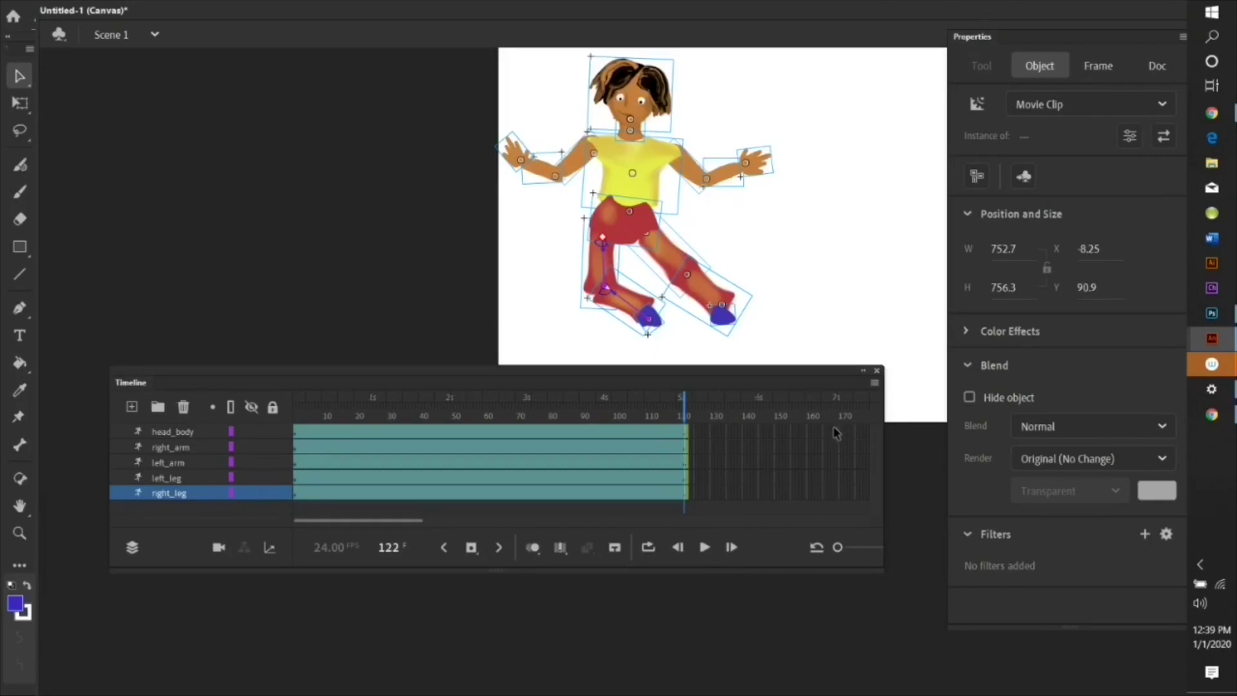
key("period")
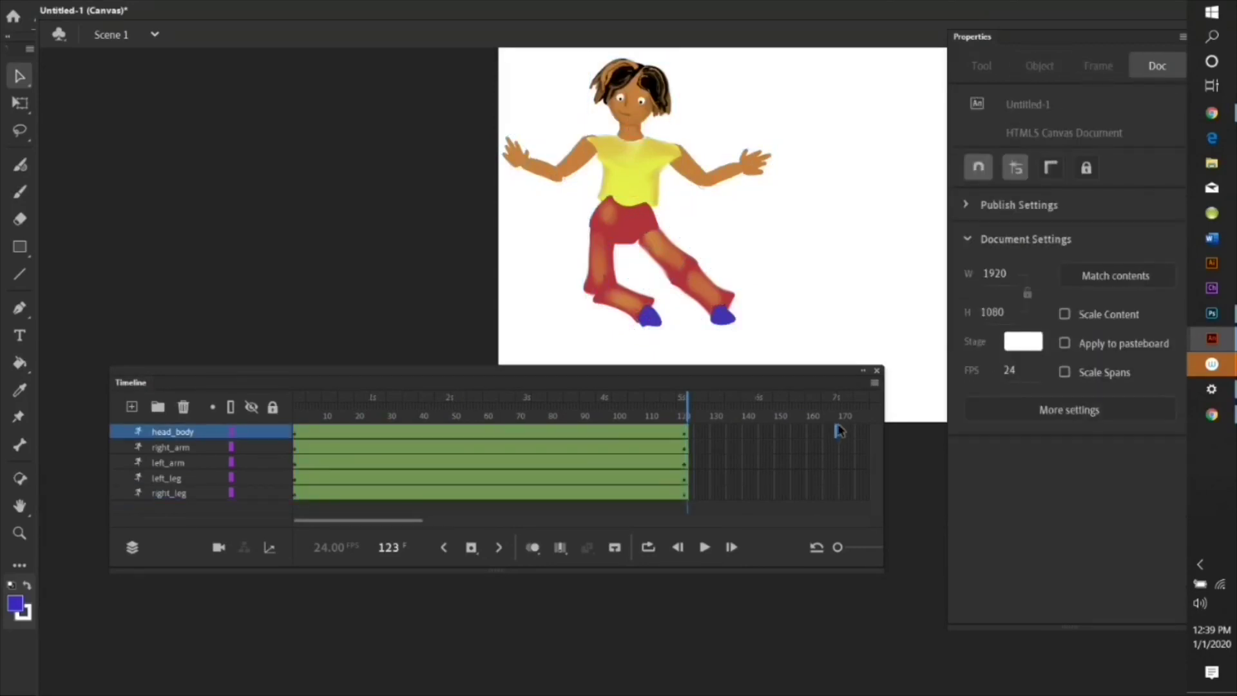
Insert a pose at frame 168 across all five armature layers.
left_click_drag(835, 446, 839, 505)
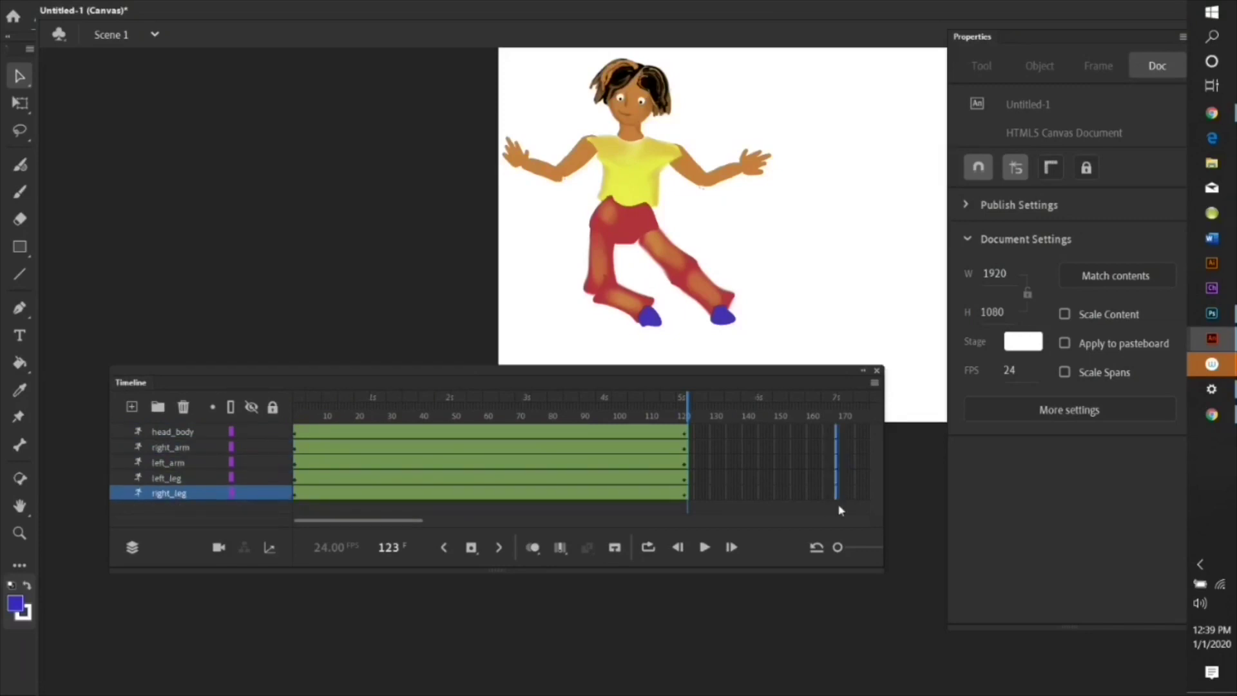
right_click(836, 433)
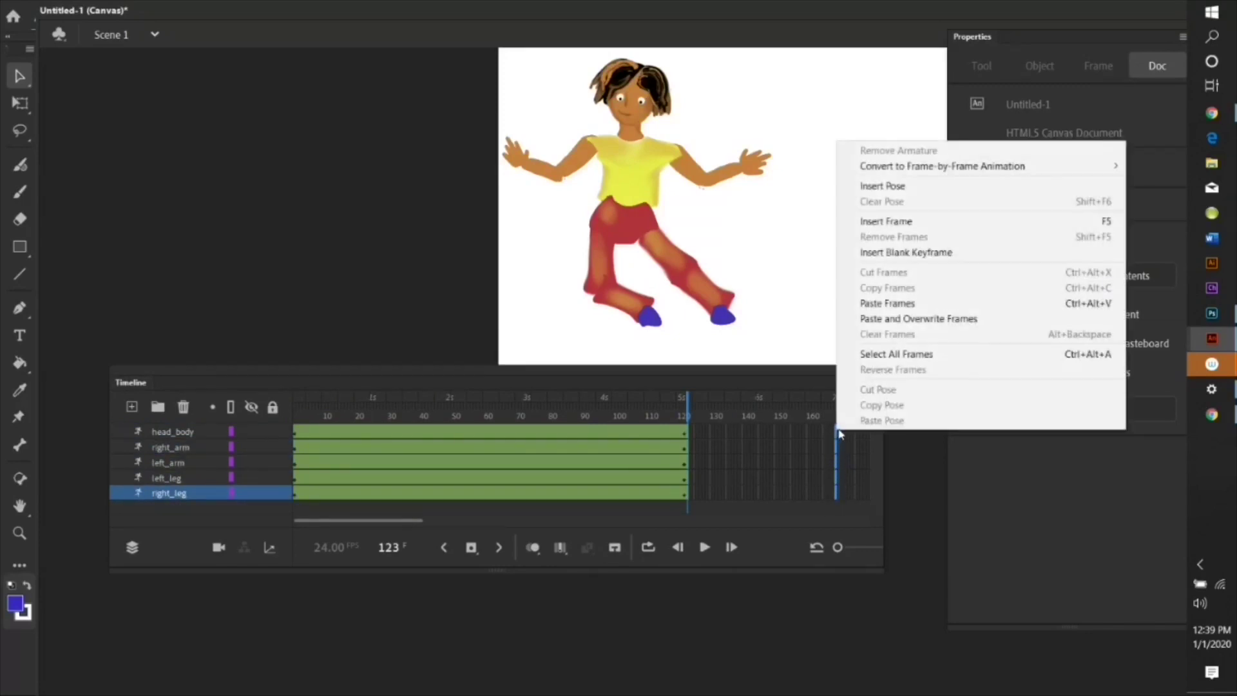
left_click(921, 187)
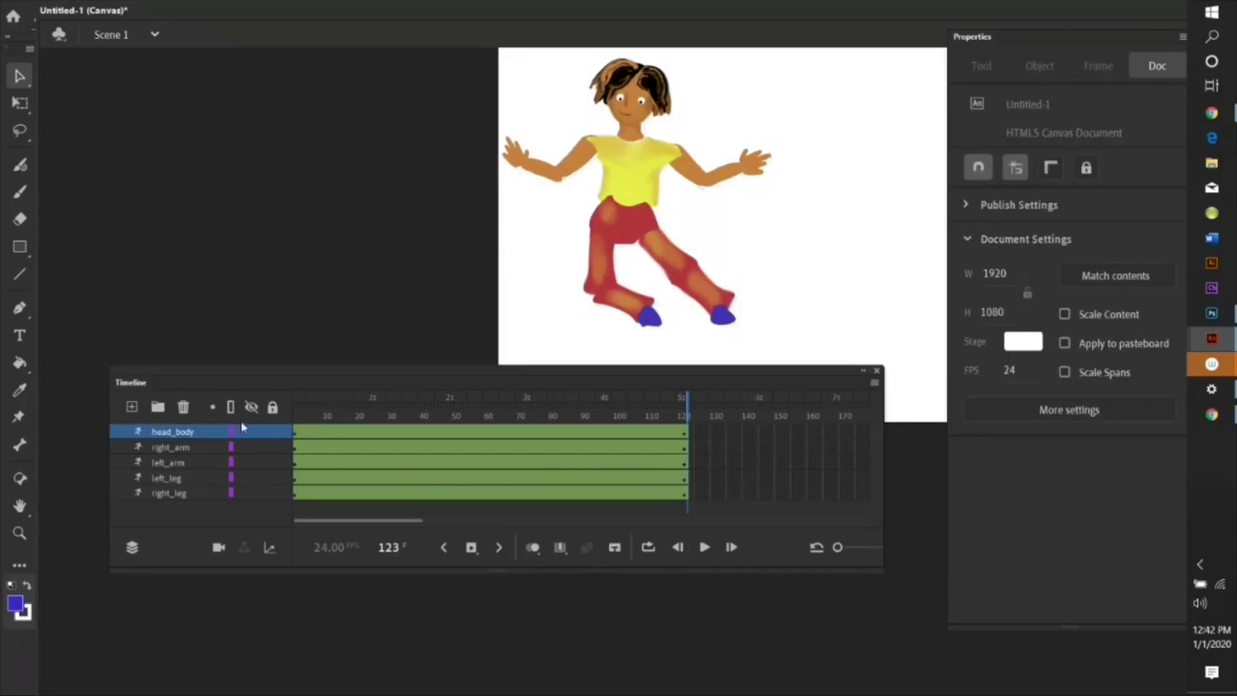
Bring the right_arm armature in front of the body with Arrange > Bring to Front.
left_click(193, 450)
right_click(567, 167)
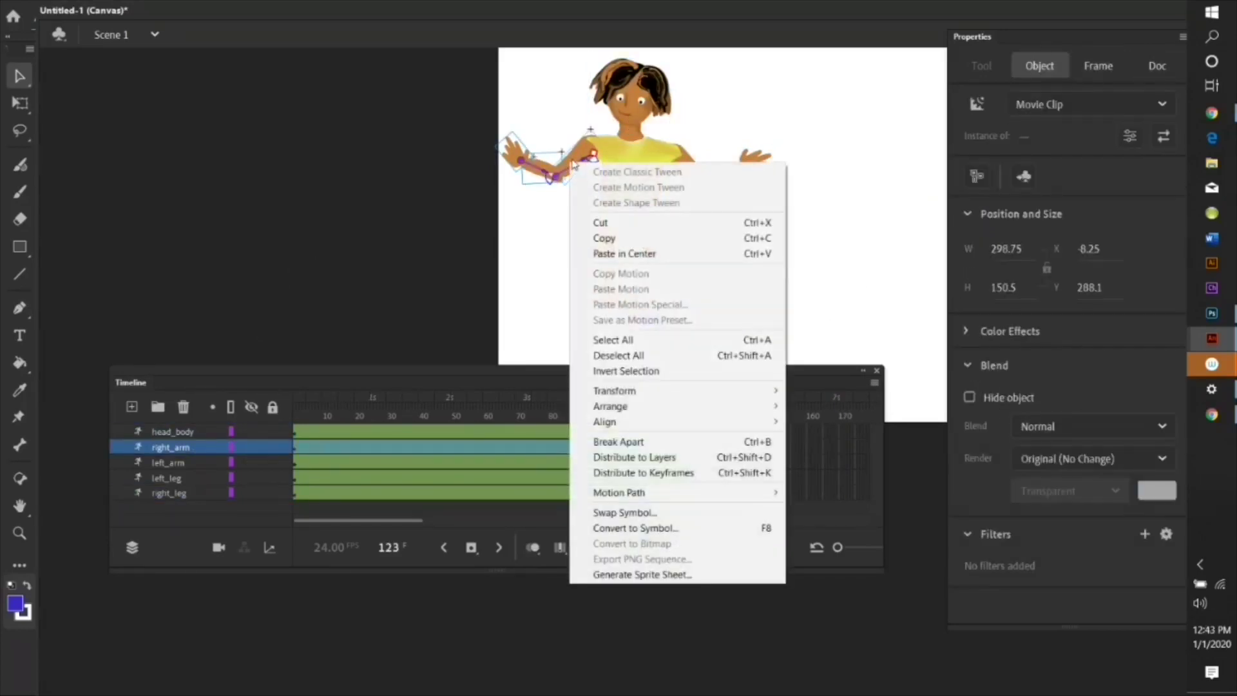
mouse_move(713, 406)
left_click(831, 406)
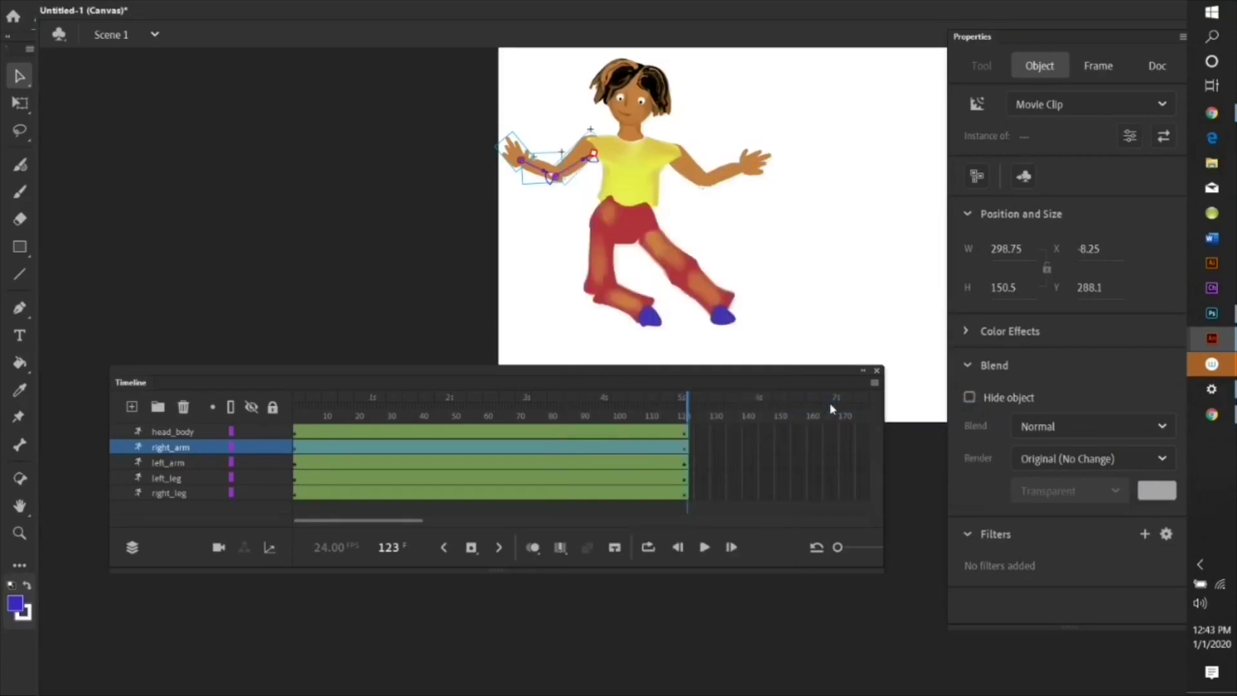
left_click(460, 243)
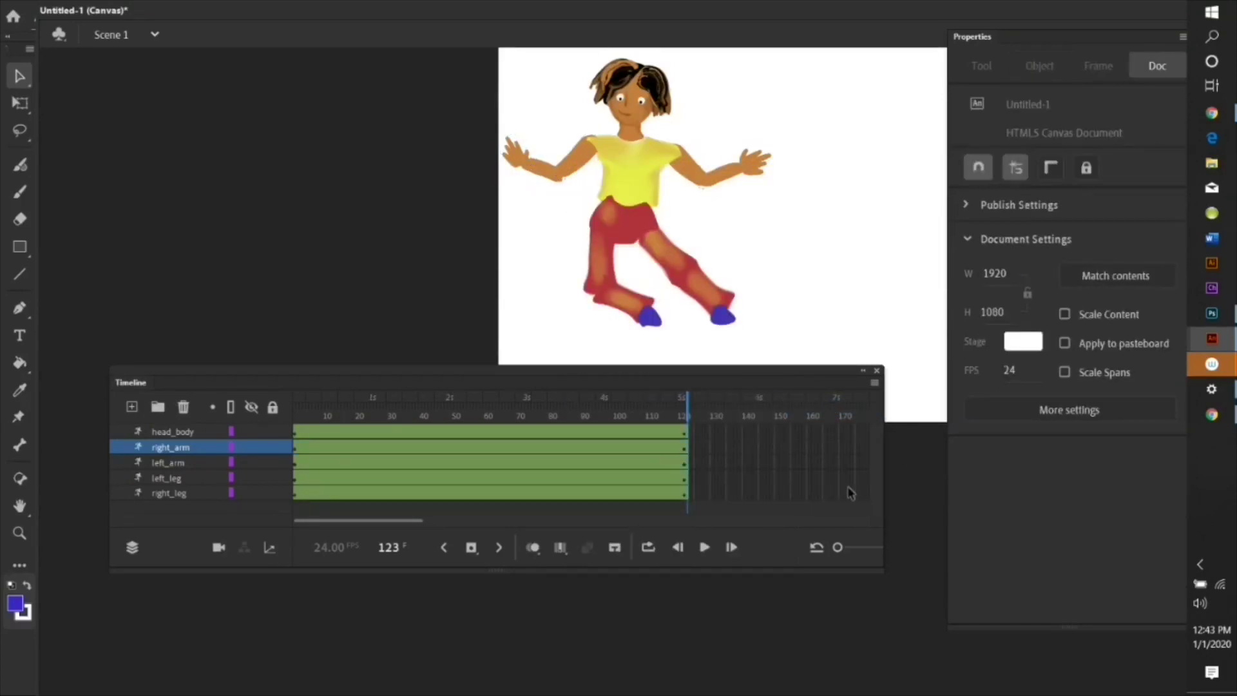
Insert a pose at frame 170 on all layers and lower the left-side arm to the body.
left_click(841, 432)
left_click_drag(848, 462, 827, 488)
right_click(840, 439)
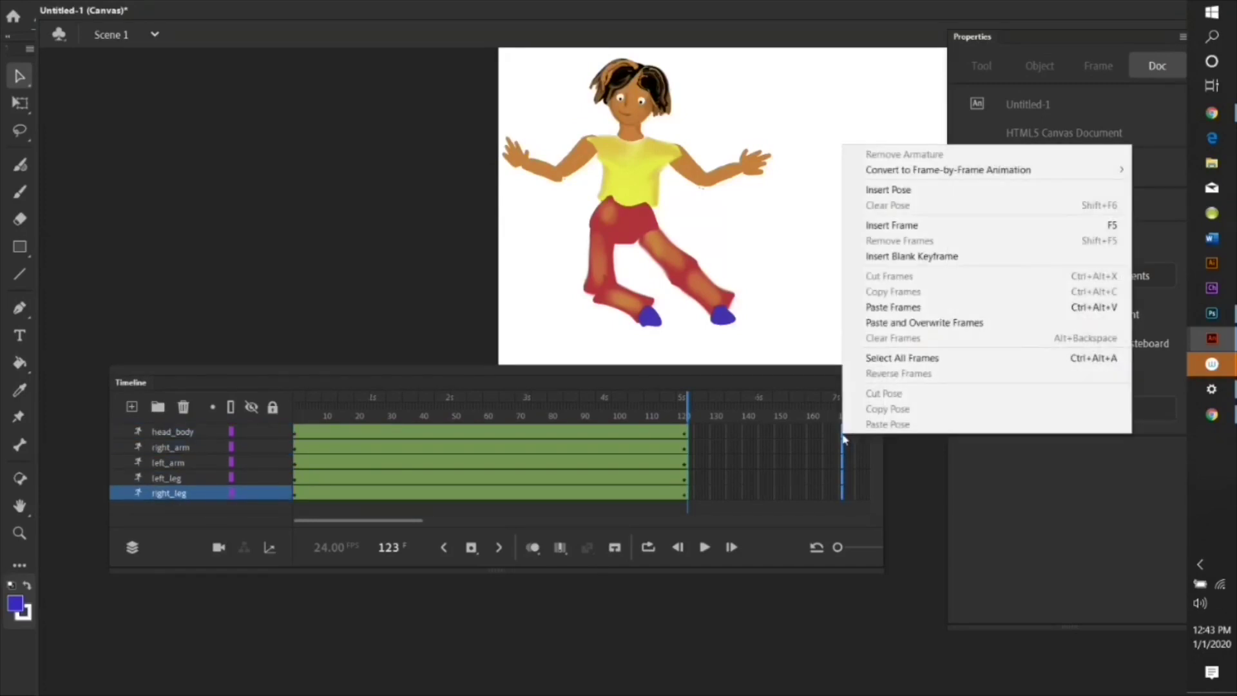
left_click(866, 188)
left_click_drag(515, 154, 570, 266)
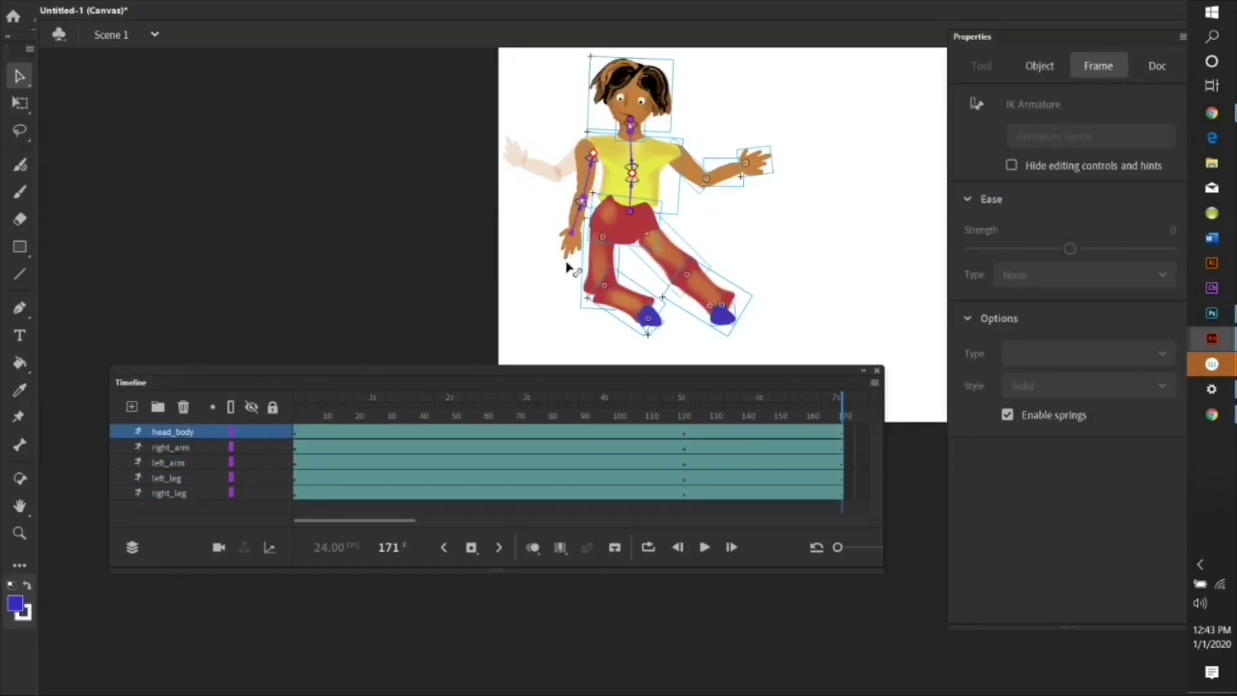
Lower the right arm, then add a frame 217 pose with the legs swung inward to the left.
left_click_drag(768, 208, 717, 259)
left_click_drag(412, 520, 504, 523)
left_click(561, 428)
left_click_drag(563, 432, 563, 493)
right_click(563, 494)
left_click(588, 183)
left_click_drag(652, 329, 542, 327)
left_click_drag(722, 316, 638, 320)
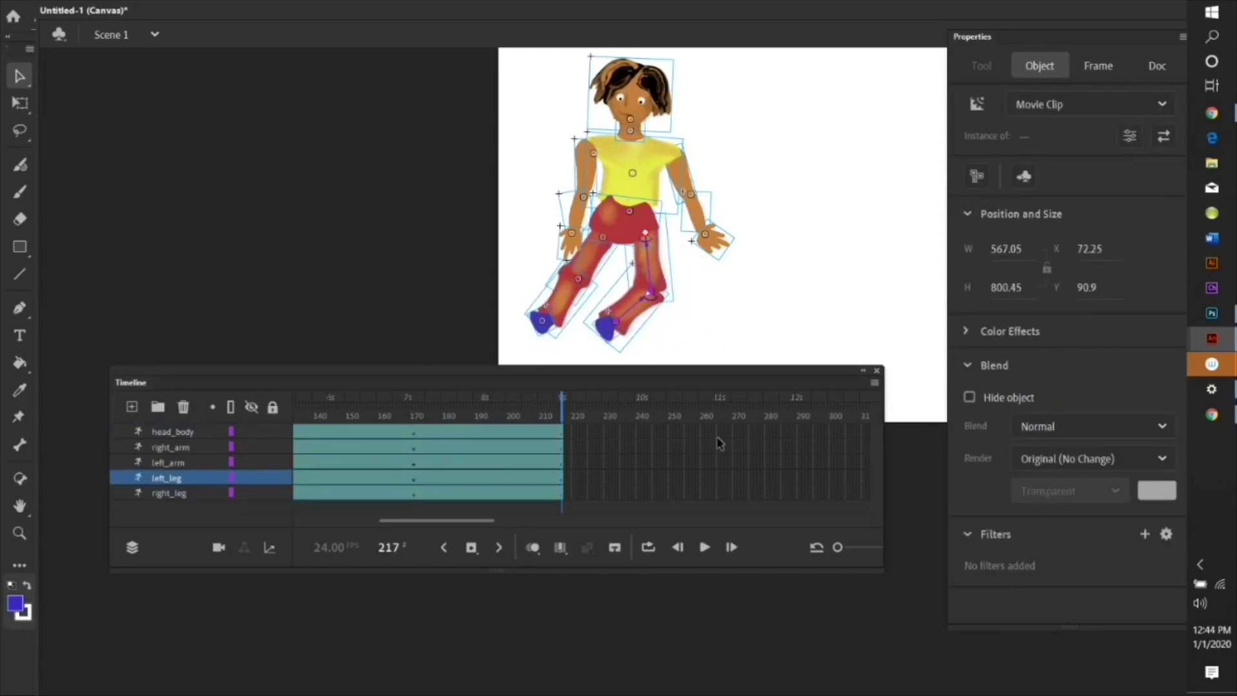
Raise both hands and insert poses at frame 266 across all five layers.
left_click_drag(721, 431, 722, 494)
left_click_drag(717, 238, 758, 192)
left_click_drag(569, 241, 509, 150)
left_click_drag(720, 433, 720, 493)
right_click(719, 434)
left_click(763, 257)
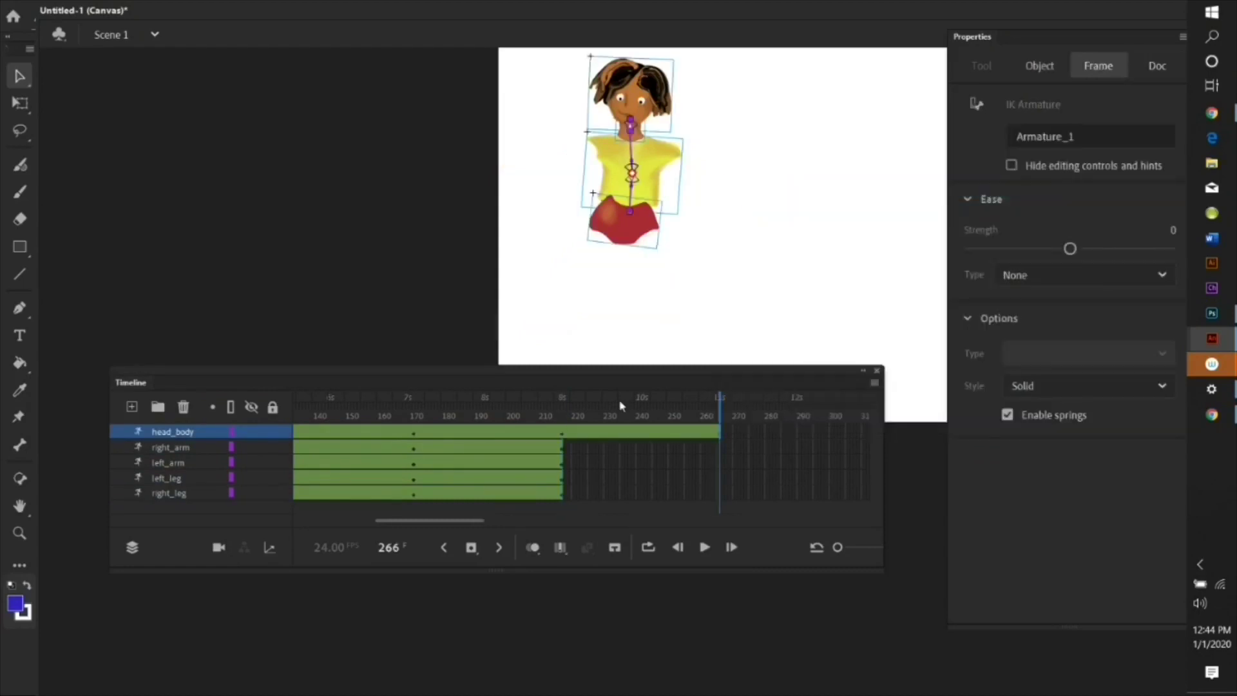
left_click(720, 449)
key("F6")
left_click(720, 466)
key("F6")
right_click(719, 478)
left_click(777, 234)
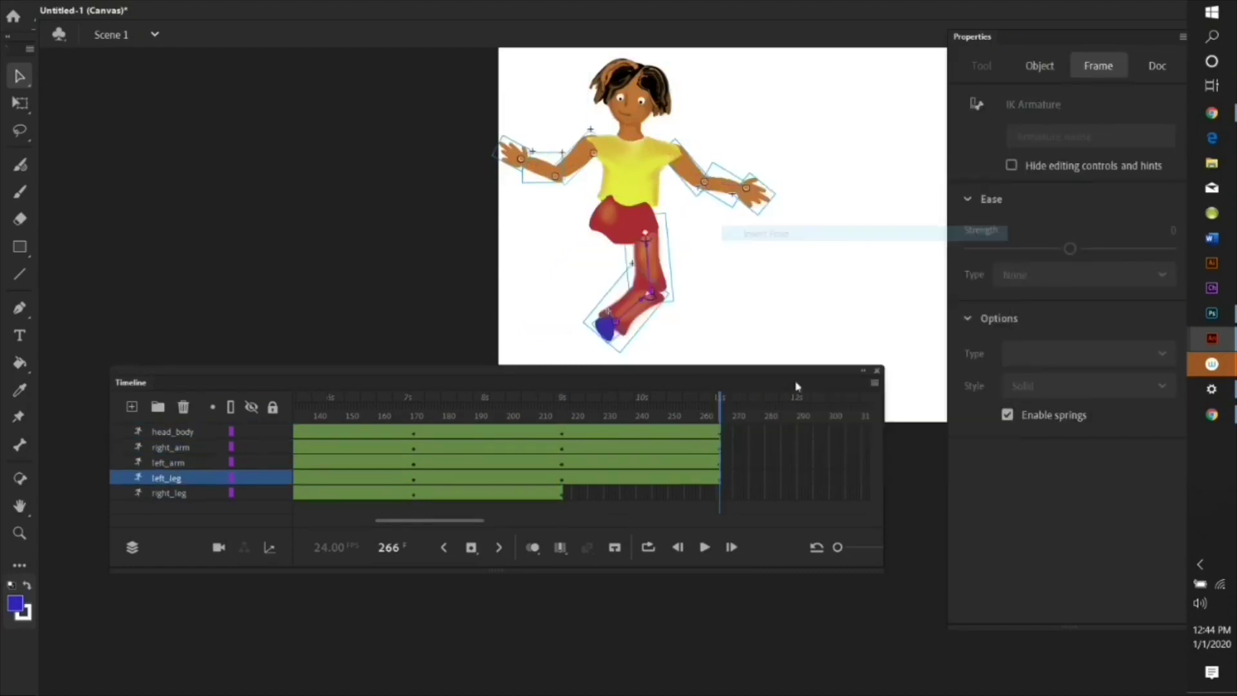
right_click(720, 494)
left_click(777, 249)
Swing the legs outward and lower the raised arms for the frame 266 pose.
left_click_drag(610, 325, 710, 325)
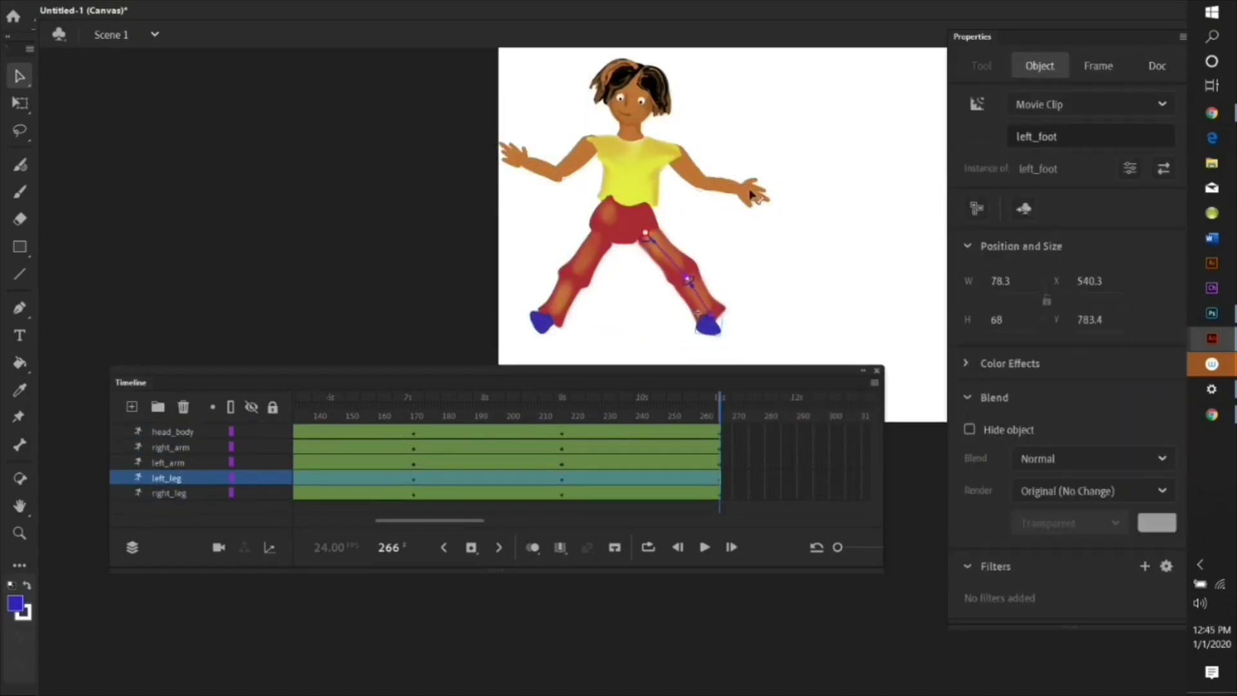
left_click_drag(753, 193, 701, 246)
left_click_drag(513, 154, 563, 243)
left_click_drag(543, 323, 649, 319)
Add a frame 337 pose with both arms raised outward and both legs swung inward.
left_click_drag(470, 521, 524, 522)
left_click_drag(655, 432, 655, 494)
right_click(655, 446)
left_click(716, 252)
left_click_drag(701, 246, 760, 183)
left_click_drag(564, 242, 512, 149)
left_click_drag(644, 324, 575, 337)
left_click_drag(708, 325, 614, 335)
Add a frame 386 pose with head tilted right and arms lowered, then loop-play the animation.
left_click_drag(810, 432, 811, 493)
right_click(809, 434)
left_click(860, 190)
left_click_drag(655, 72, 673, 111)
left_click_drag(513, 149, 560, 245)
left_click_drag(760, 183, 692, 251)
left_click_drag(614, 335, 663, 328)
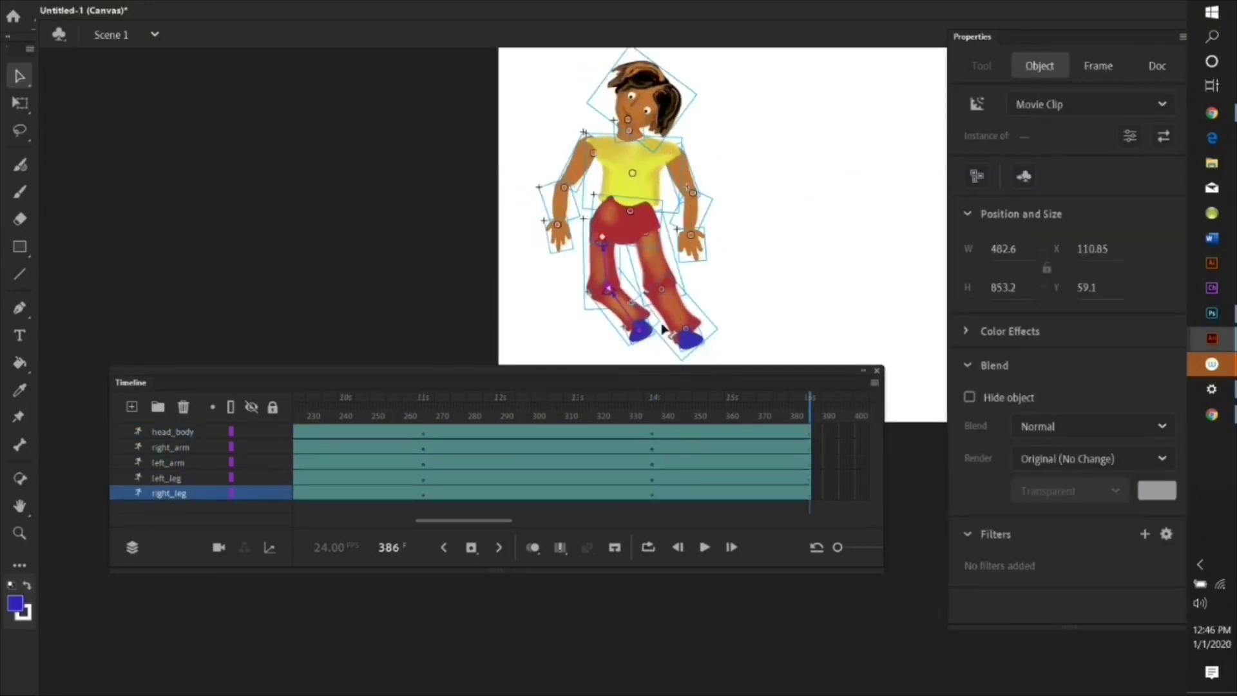
left_click(647, 546)
left_click(704, 547)
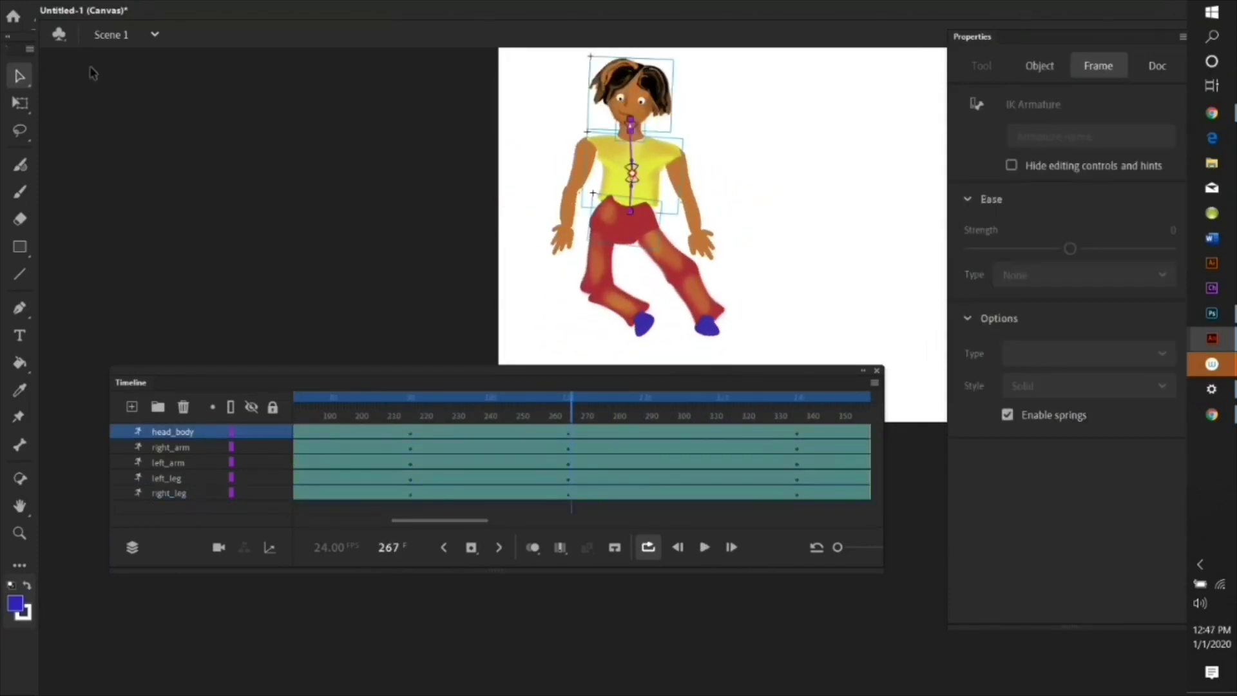
Start Save As, enter the name 'puppet bone tool experiment', and pick the Desktop as location.
left_click(103, 19)
left_click(134, 157)
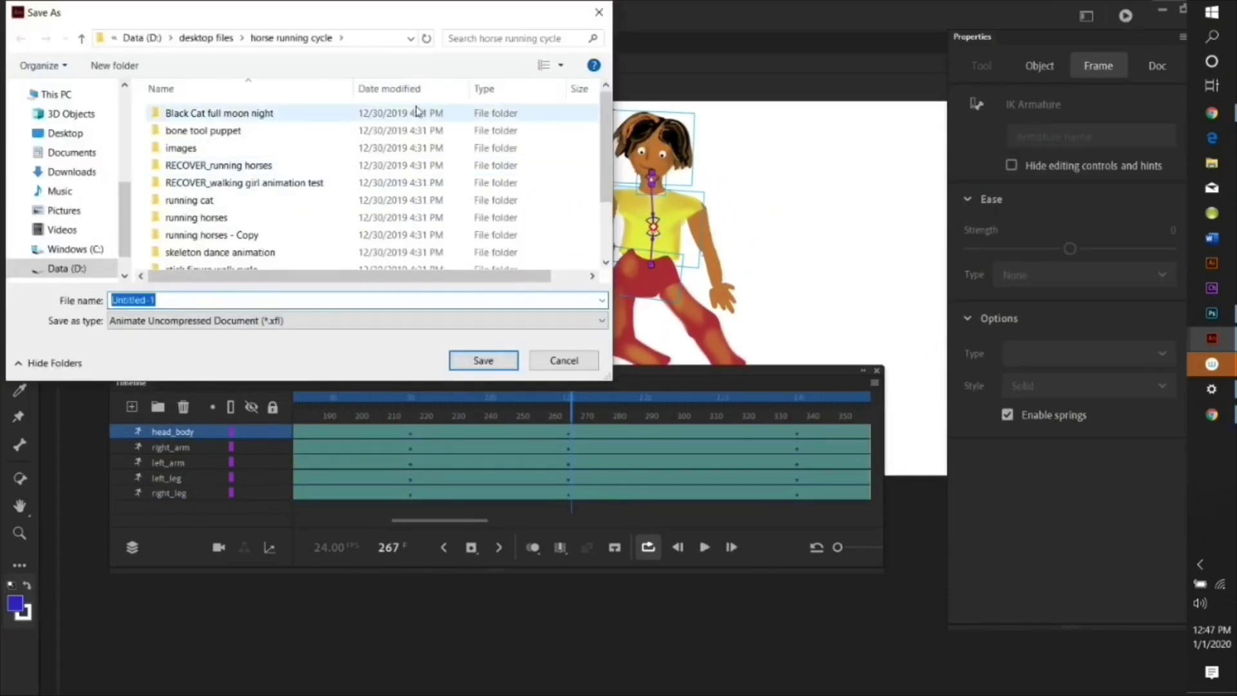
type("puppet bone tool experiment")
left_click(71, 134)
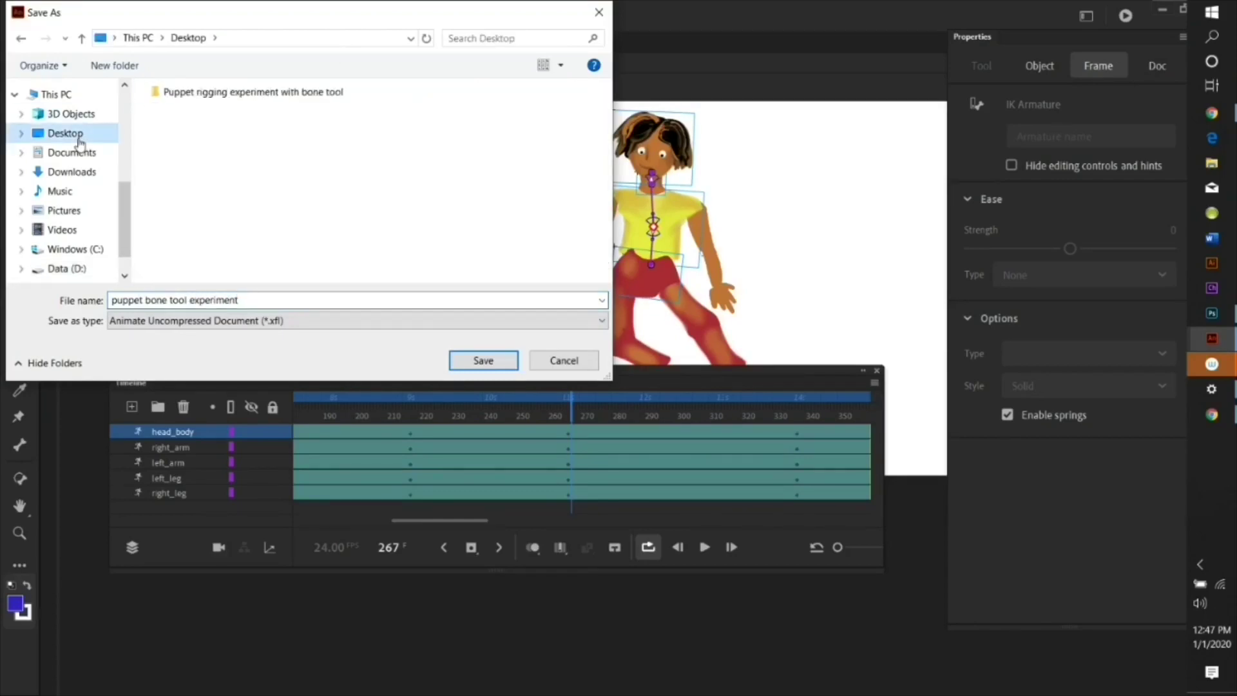